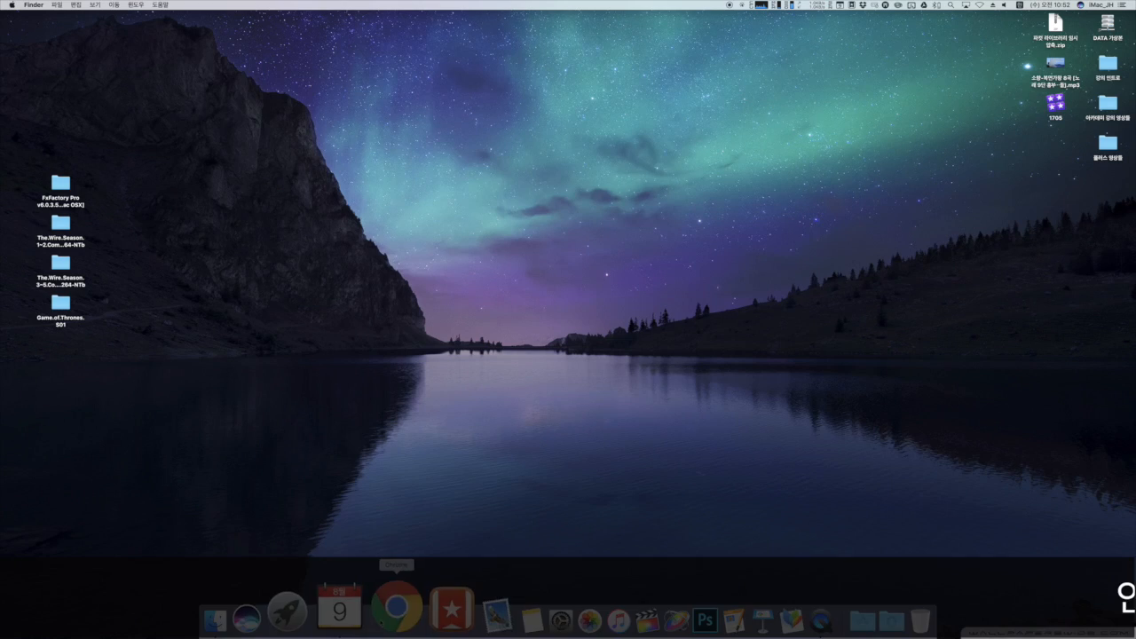
# Switch to Chrome, close the OneTab page and search Google for "청년 캠프"
pyautogui.click(397, 606)
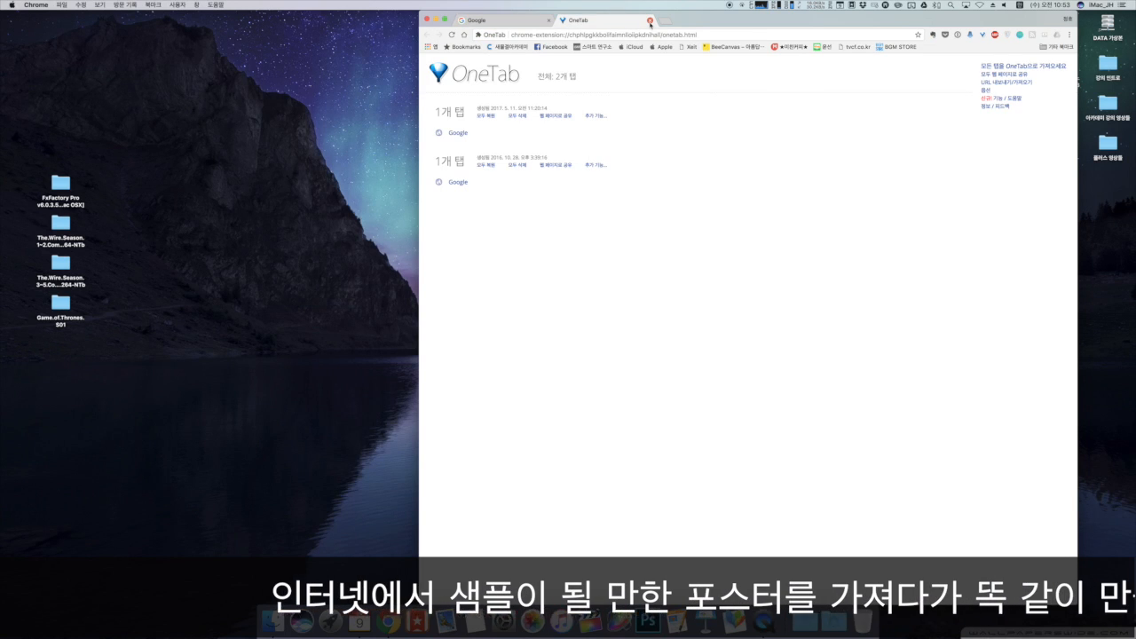
pyautogui.click(649, 20)
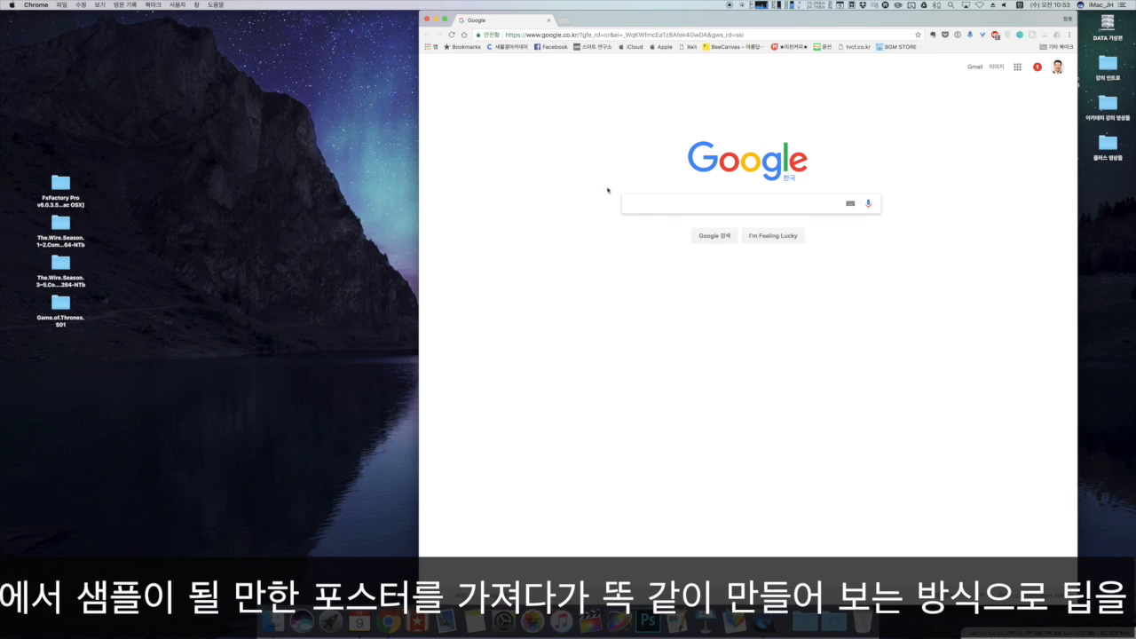
pyautogui.write('청년 ')
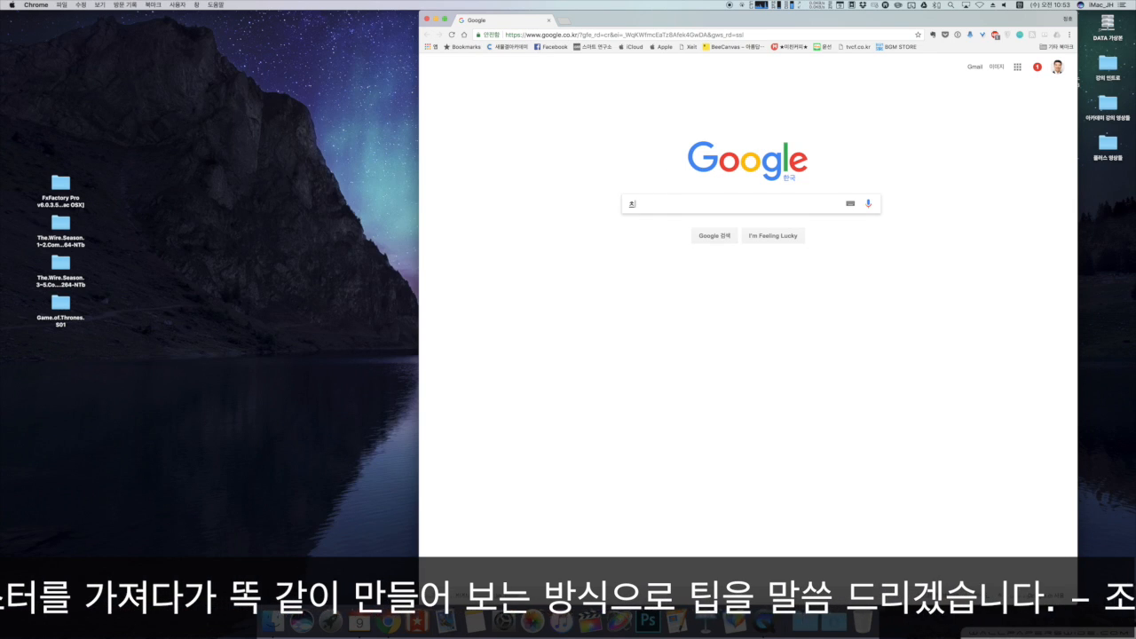
pyautogui.write('캠프')
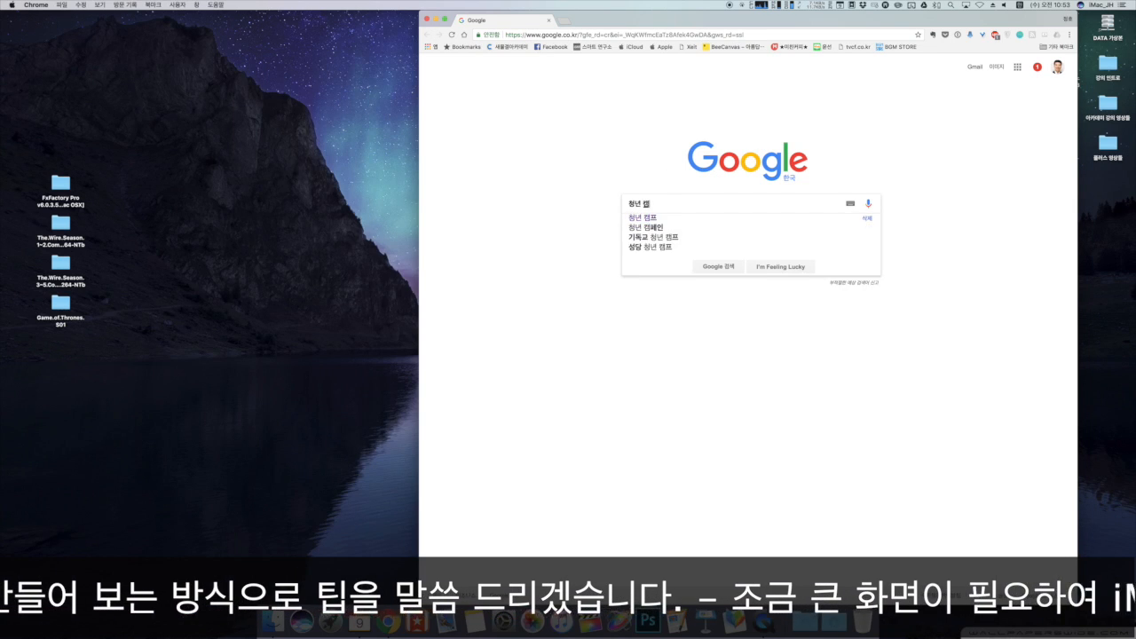
pyautogui.press('Return')
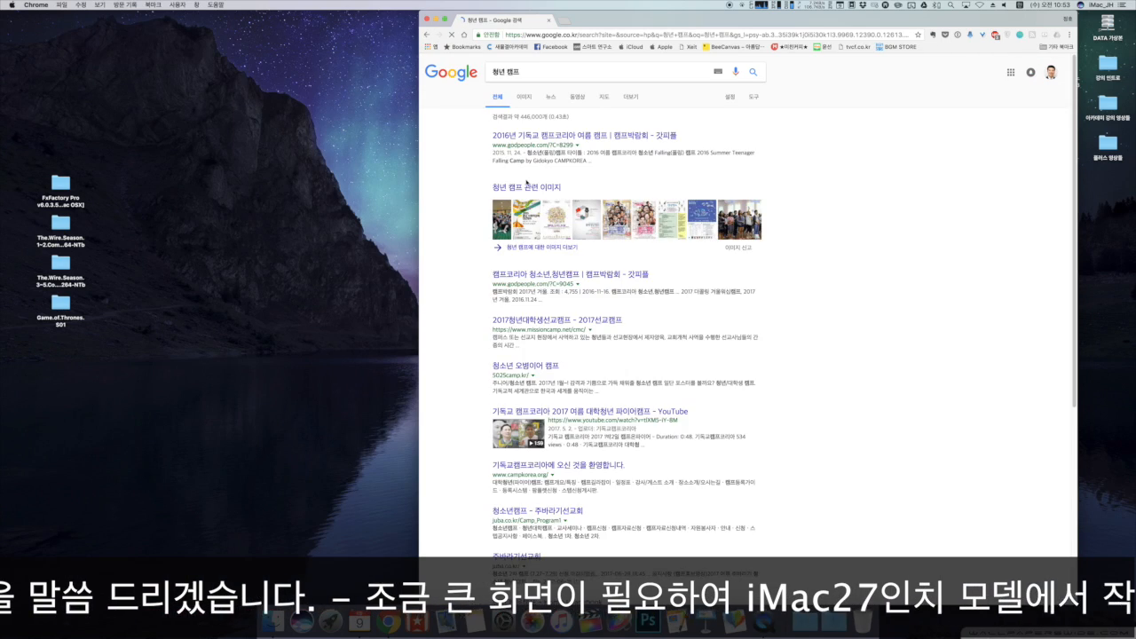
# Show the image results for the search and filter them to large images (큰 사이즈)
pyautogui.click(527, 187)
pyautogui.click(499, 114)
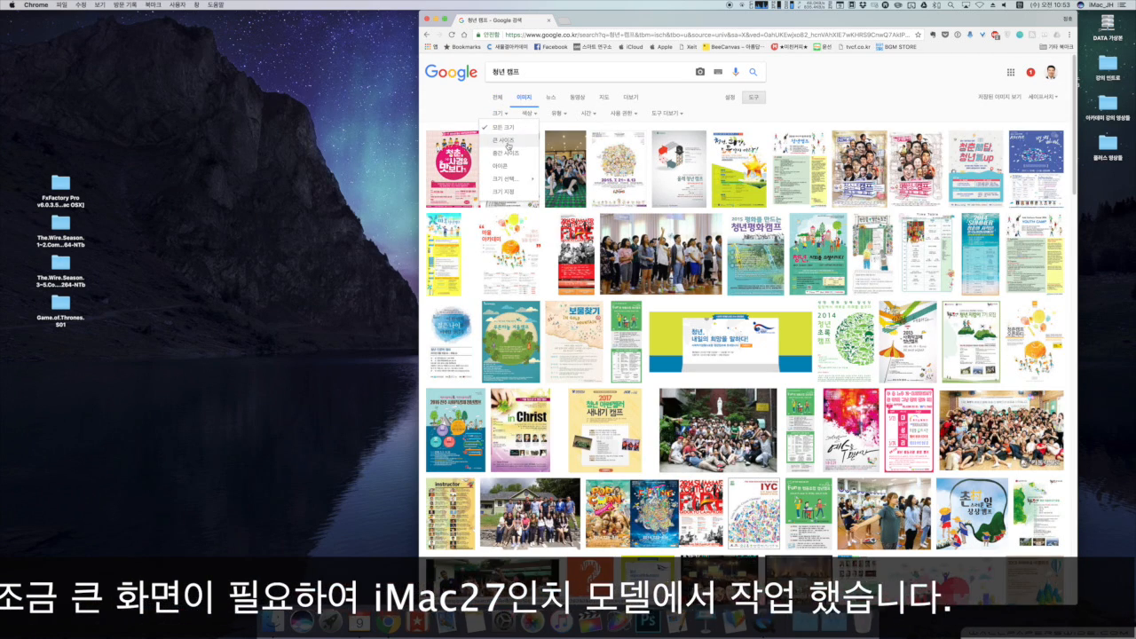
pyautogui.click(504, 141)
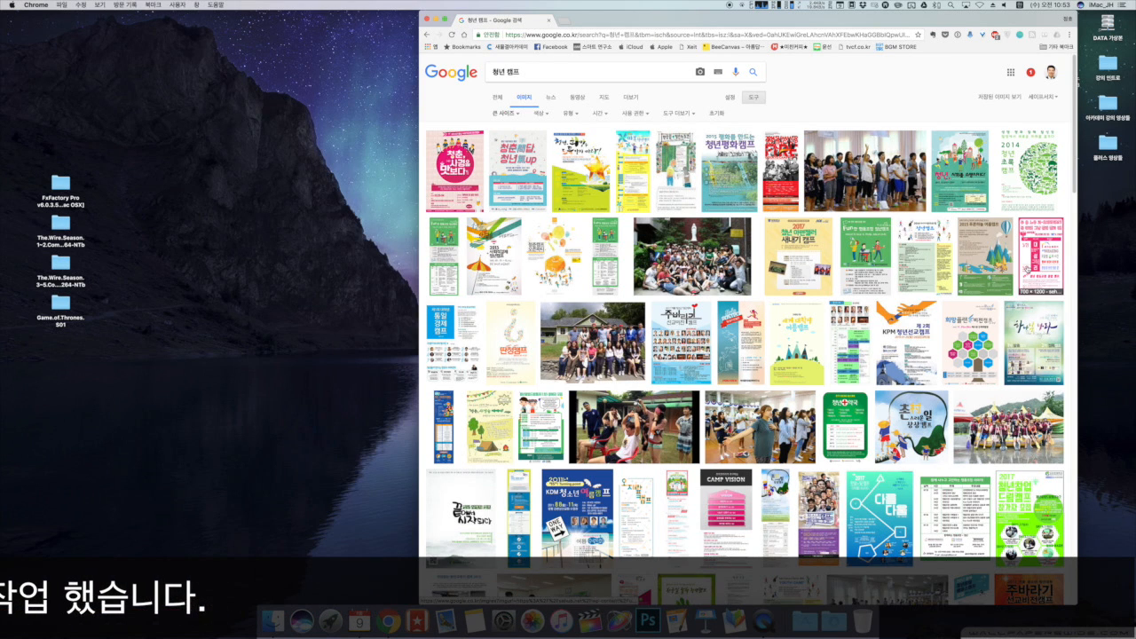
# Save the "청춘問답, 청년氣up" poster image to the desktop and open it in a Preview window enlarged to nearly full screen height
pyautogui.click(521, 173)
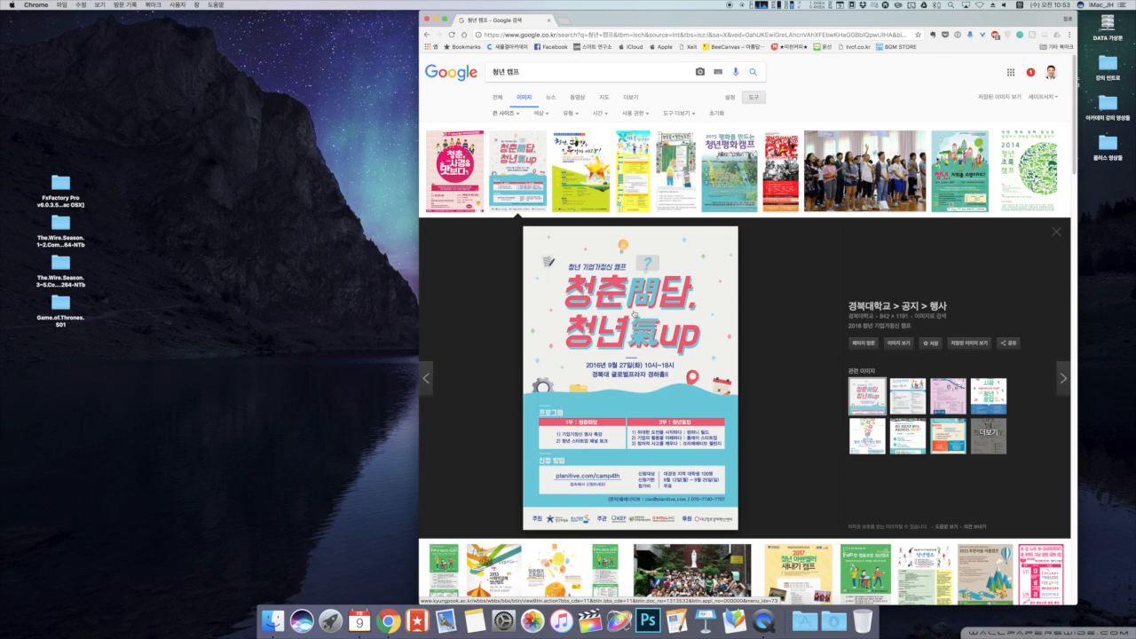
pyautogui.moveTo(667, 317); pyautogui.dragTo(214, 239)
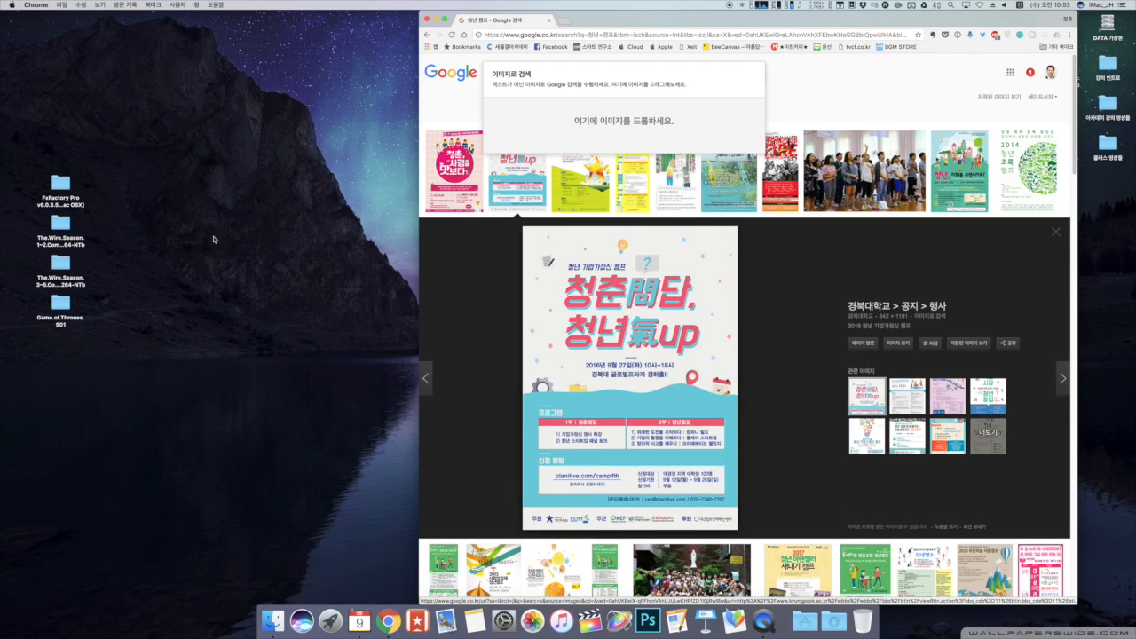
pyautogui.keyDown('alt'); pyautogui.click(298, 248); pyautogui.keyUp('alt')
pyautogui.doubleClick(210, 240)
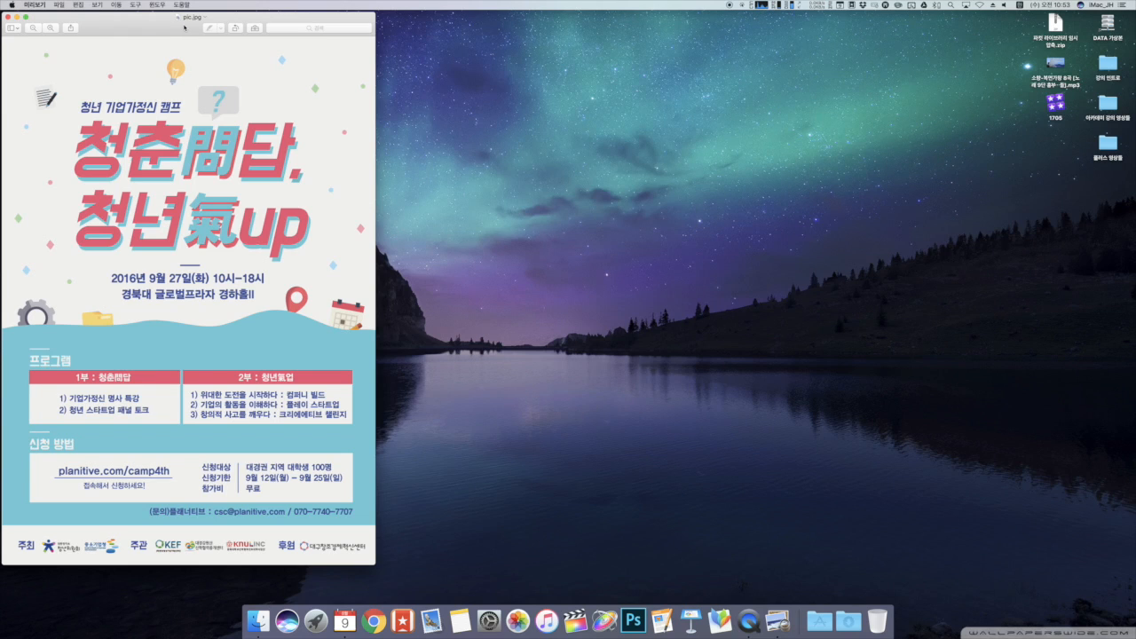
pyautogui.moveTo(369, 567); pyautogui.dragTo(371, 604)
# Switch to Pages, create a document from the blank page template (빈 페이지) and enlarge its window beside the poster
pyautogui.click(658, 552)
pyautogui.click(661, 621)
pyautogui.click(438, 284)
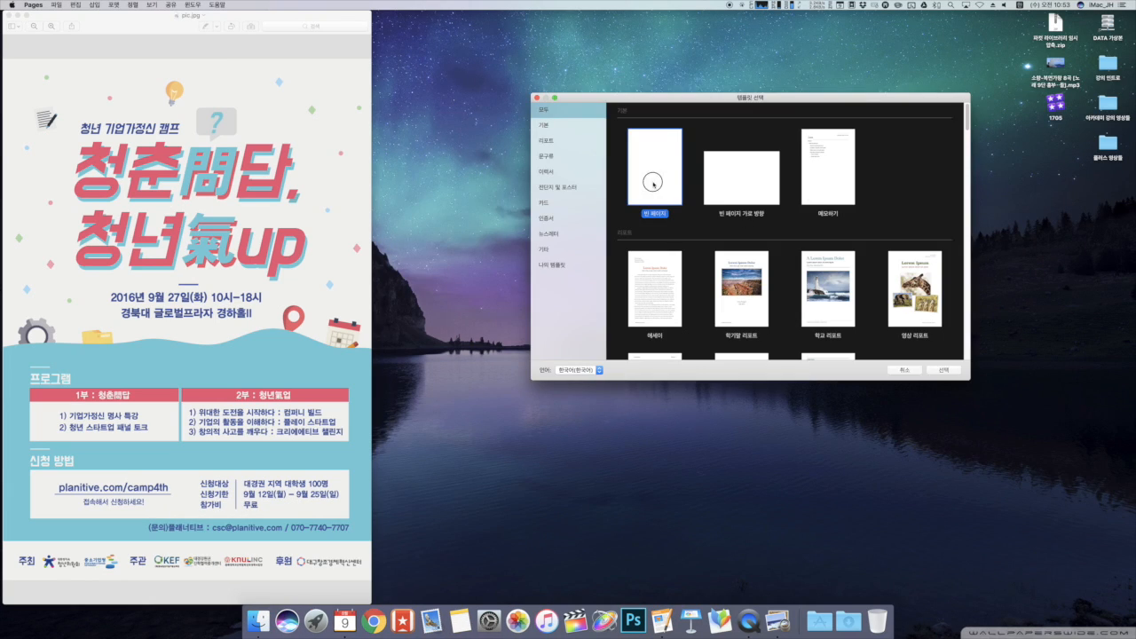
pyautogui.doubleClick(653, 184)
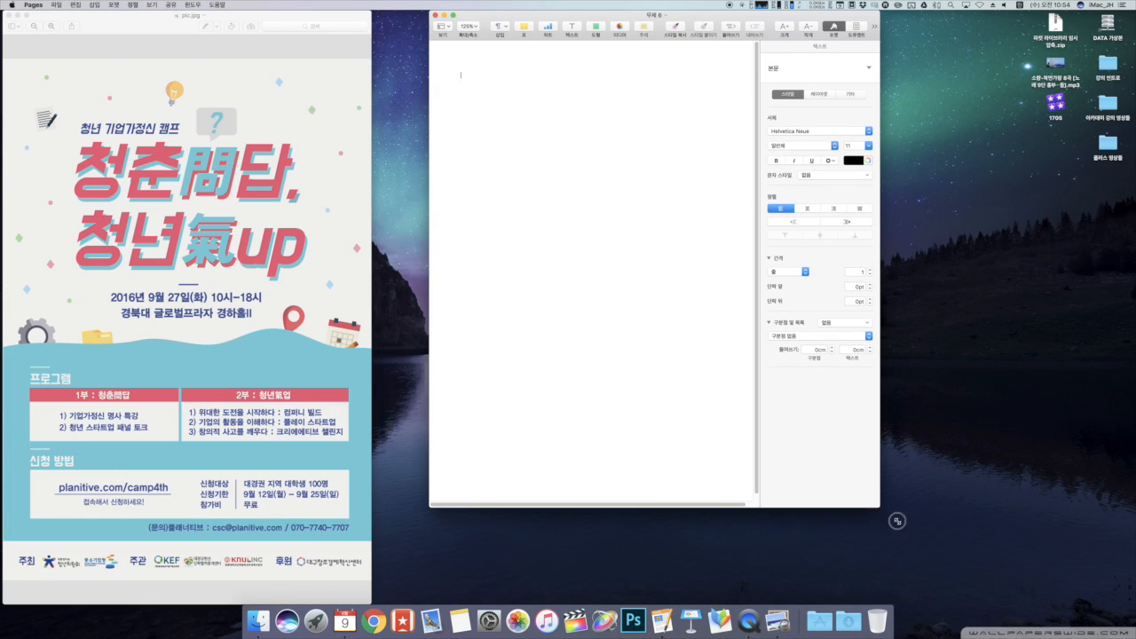
pyautogui.moveTo(878, 507); pyautogui.dragTo(976, 604)
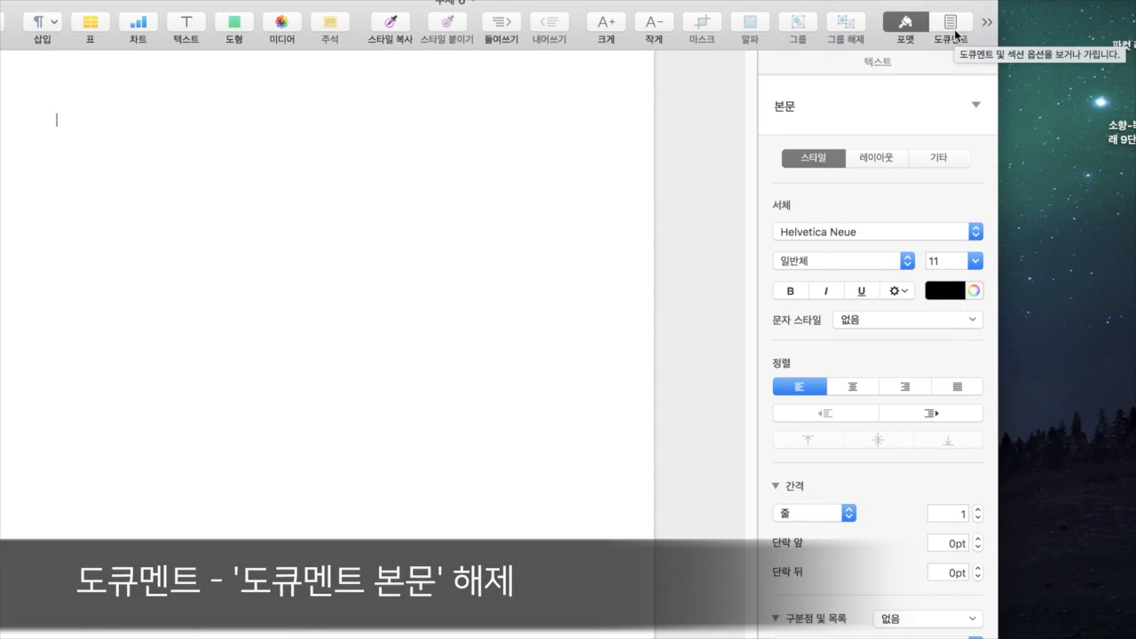
# Turn off the document body option (도큐멘트 본문) and convert the document to a page layout document
pyautogui.click(952, 30)
pyautogui.click(780, 423)
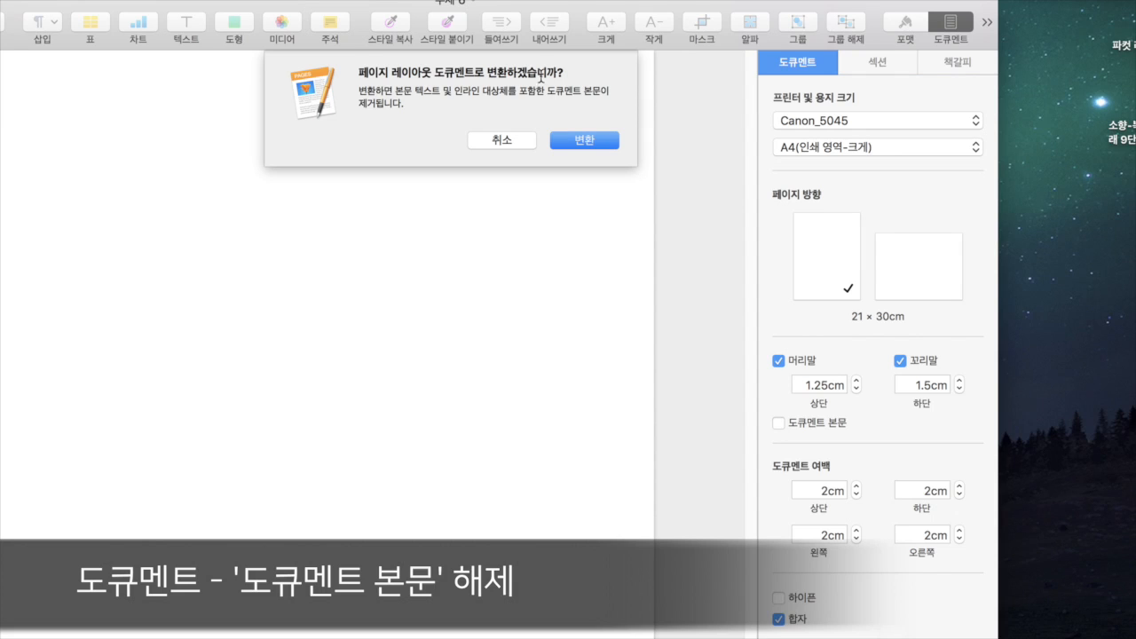
pyautogui.click(574, 140)
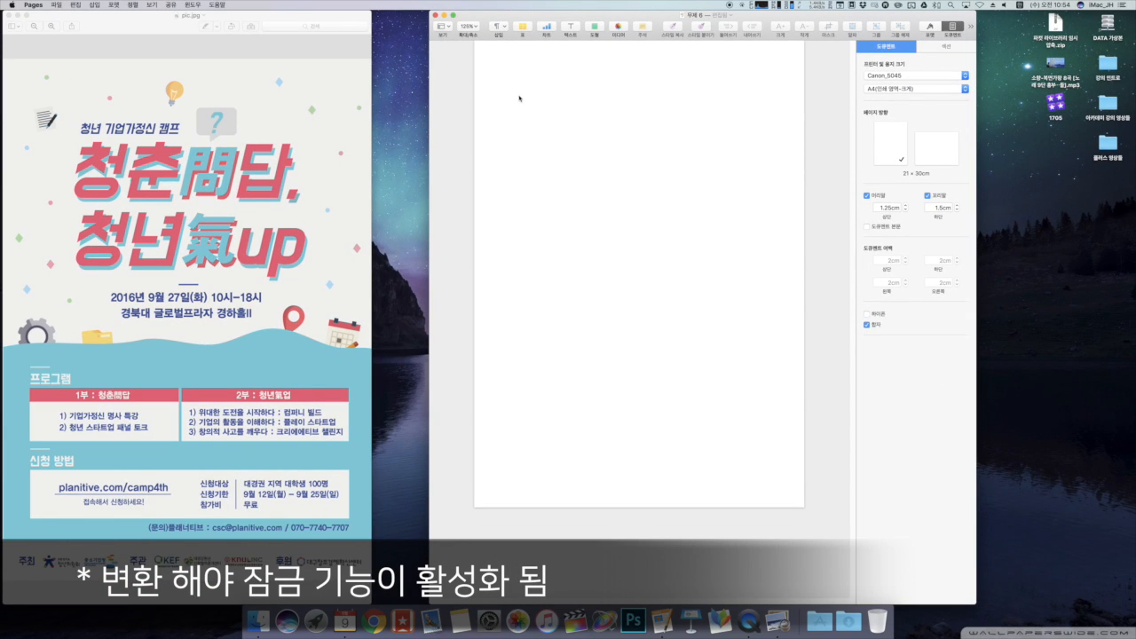
# Insert a square shape and stretch it across the full page width, covering slightly less than the lower half of the page
pyautogui.click(468, 27)
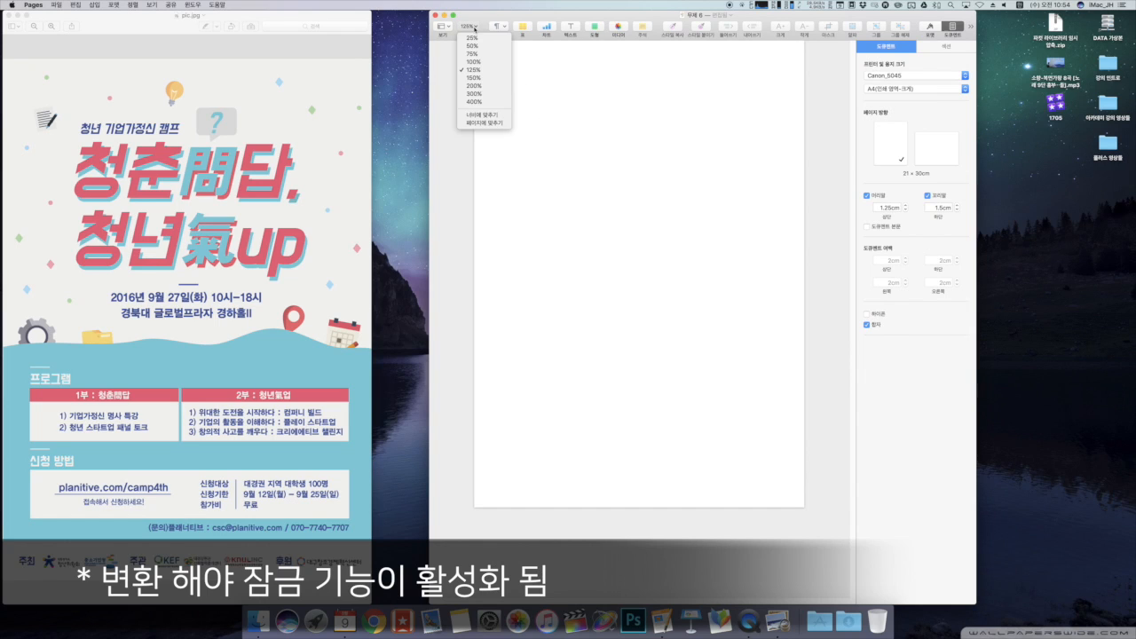
pyautogui.click(485, 125)
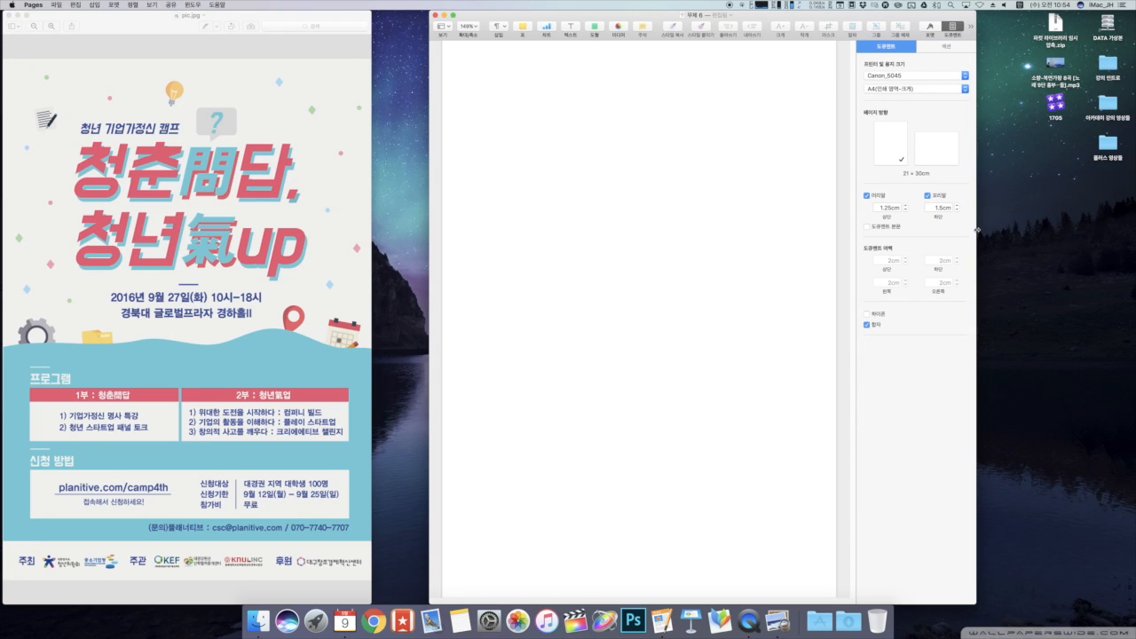
pyautogui.moveTo(976, 228); pyautogui.dragTo(988, 229)
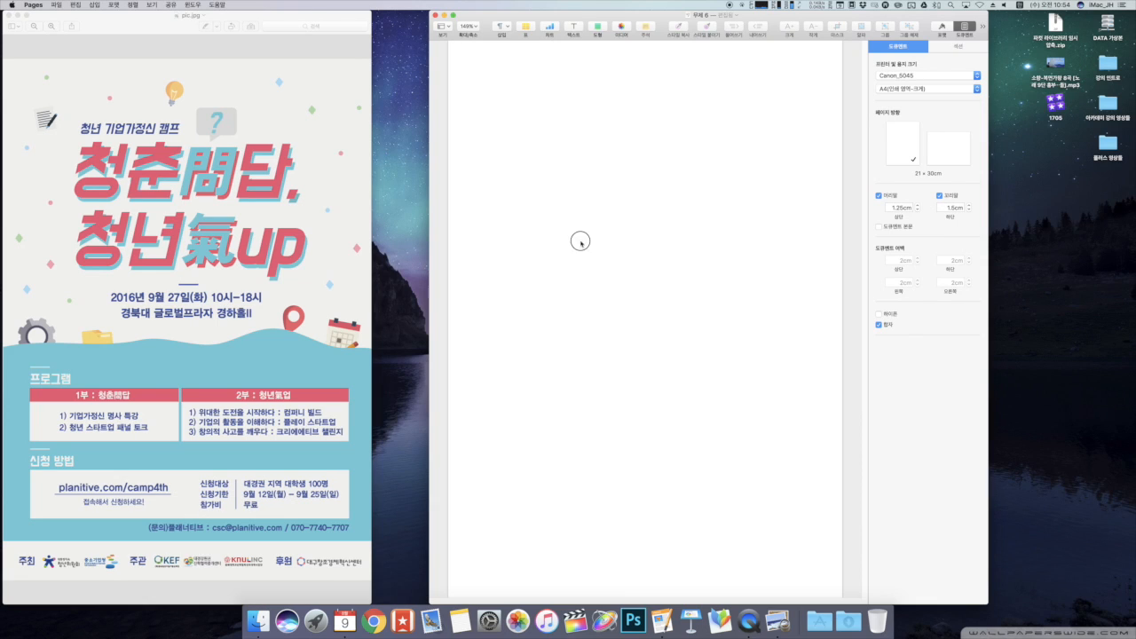
pyautogui.click(604, 27)
pyautogui.click(590, 104)
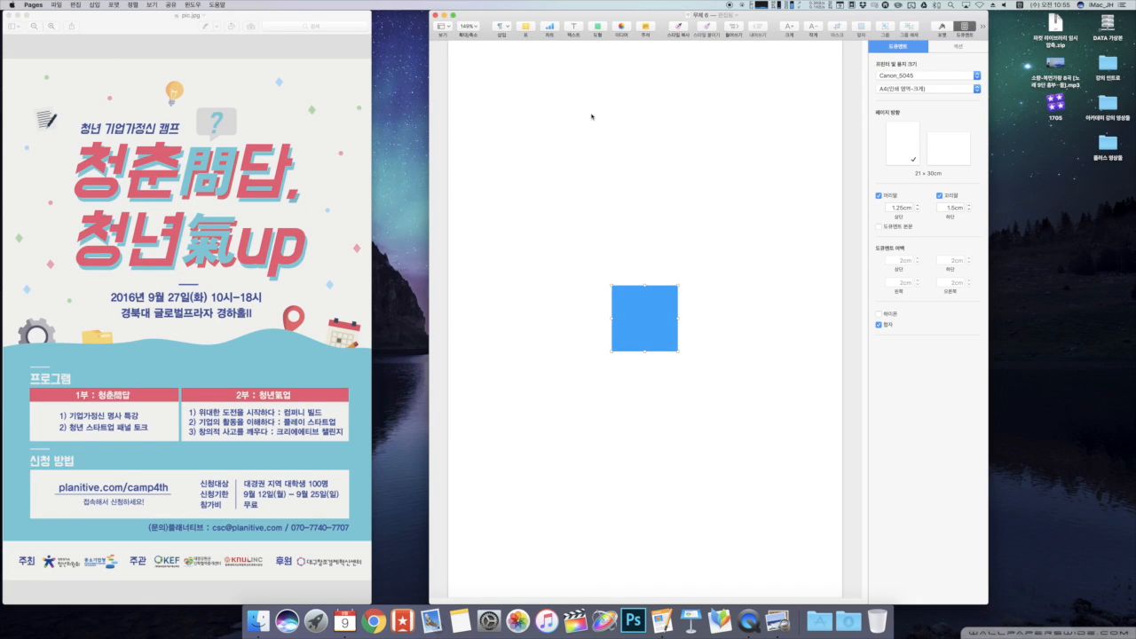
pyautogui.moveTo(663, 348); pyautogui.dragTo(847, 608)
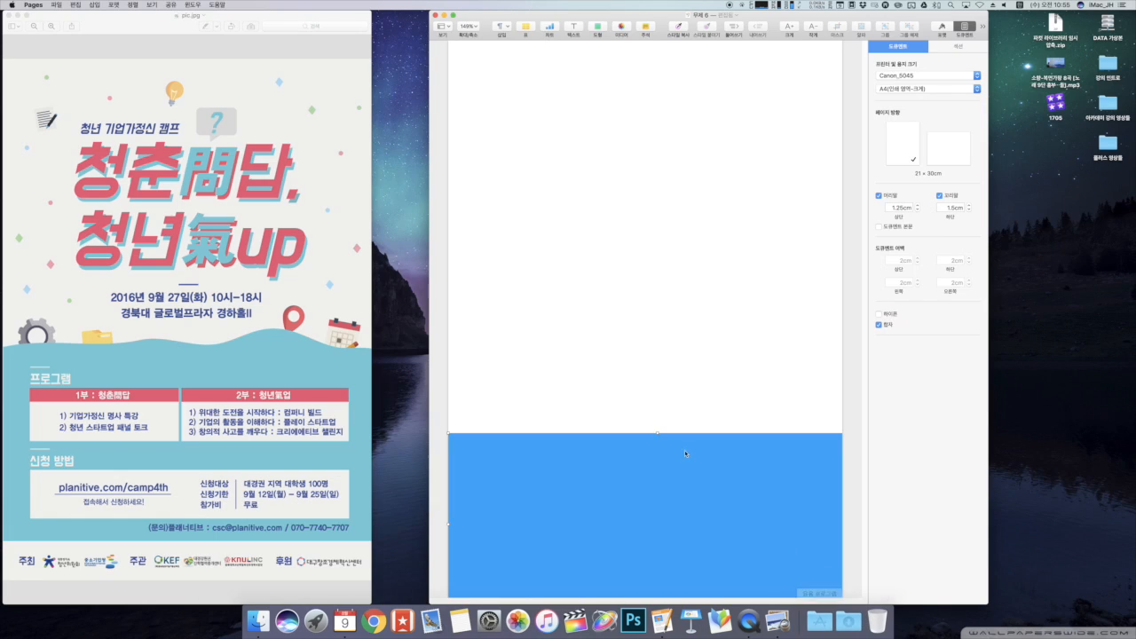
pyautogui.moveTo(657, 432); pyautogui.dragTo(656, 345)
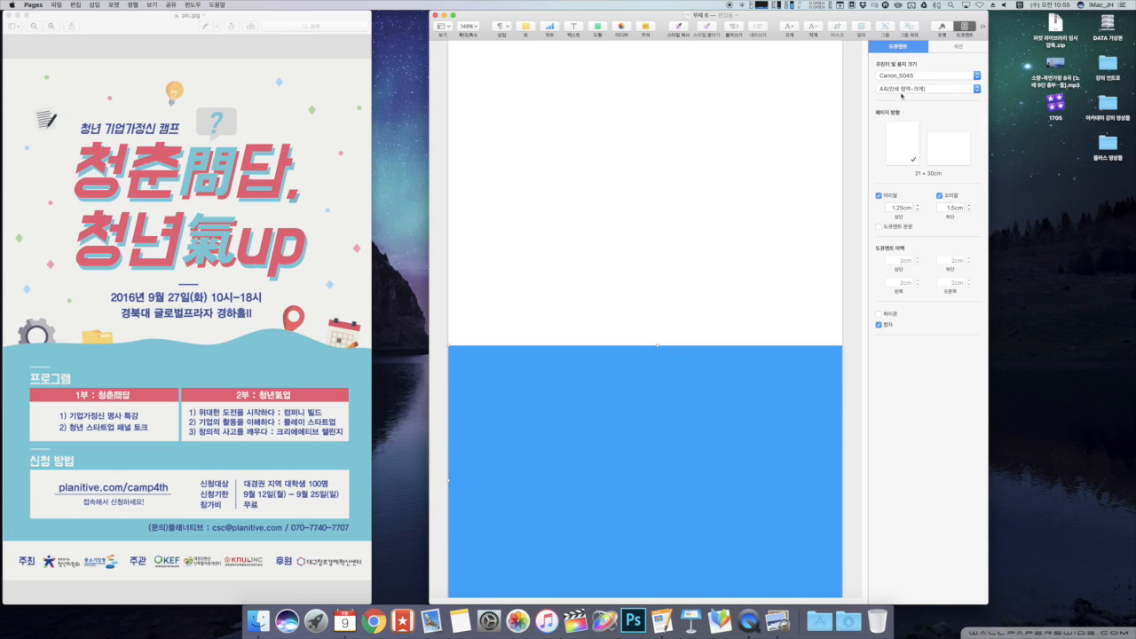
# Open the custom colour picker for the rectangle's fill and move it clear of the canvas
pyautogui.click(941, 31)
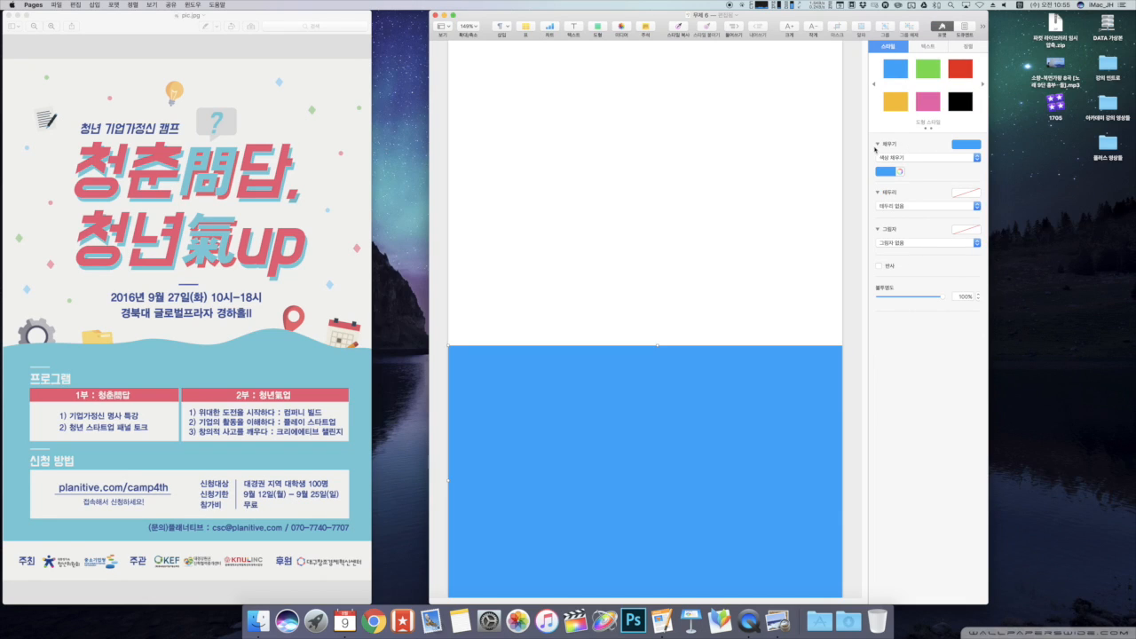
pyautogui.click(969, 145)
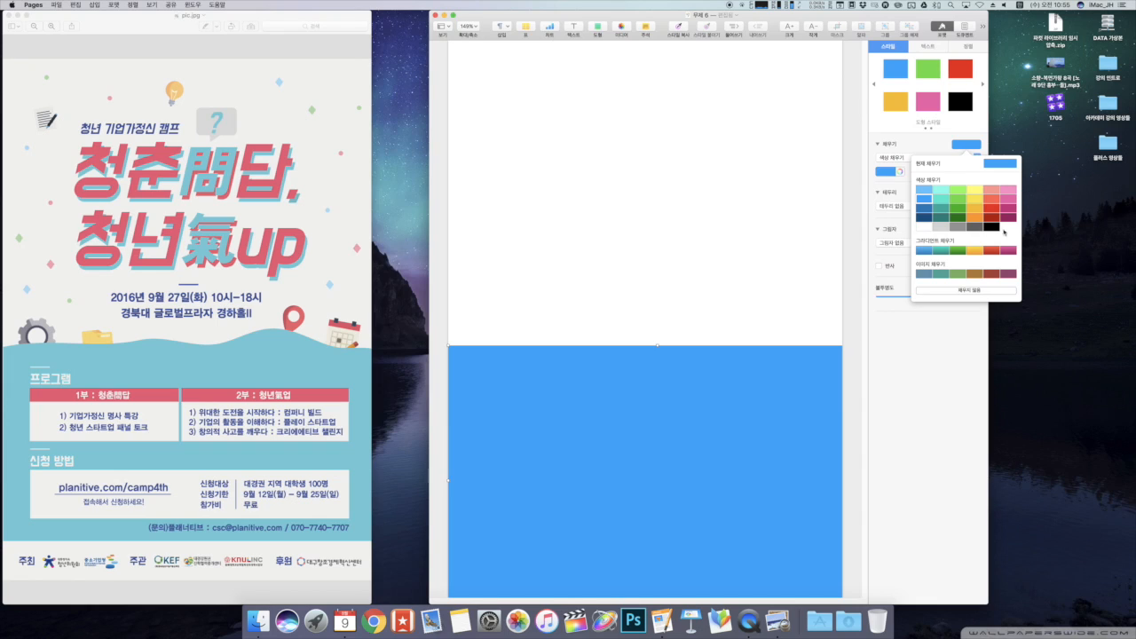
pyautogui.click(883, 184)
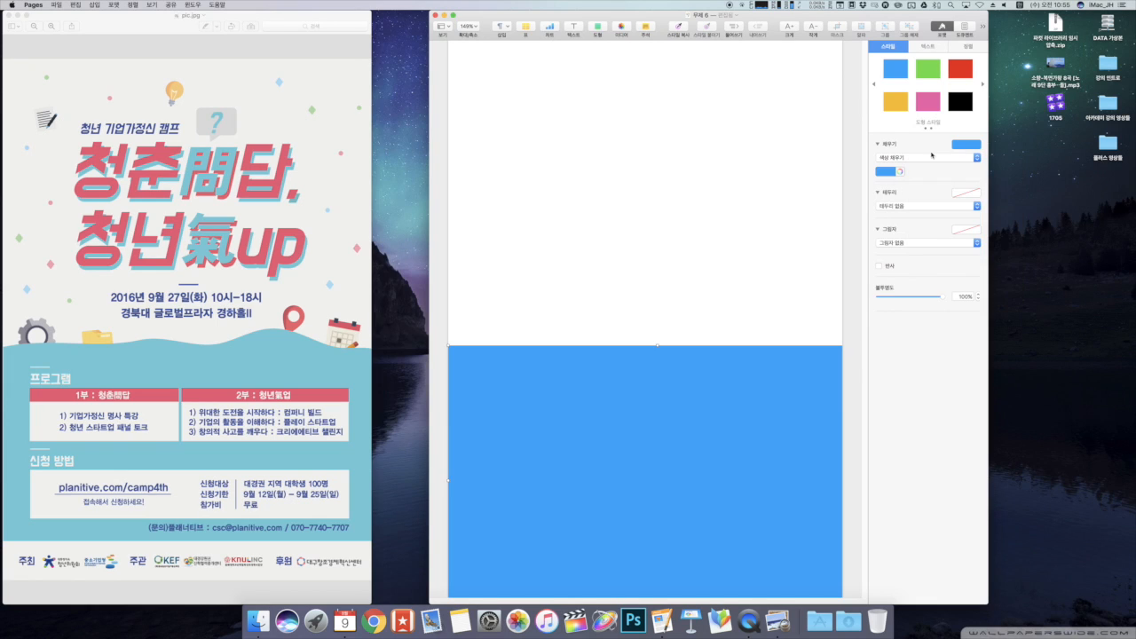
pyautogui.click(891, 172)
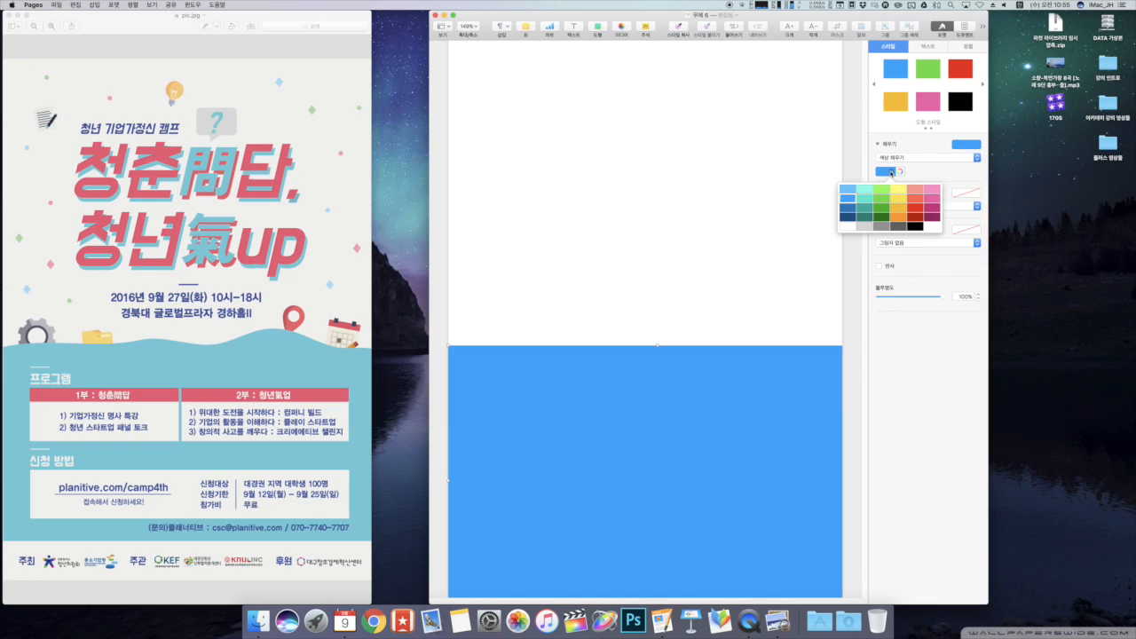
pyautogui.click(891, 172)
pyautogui.click(899, 173)
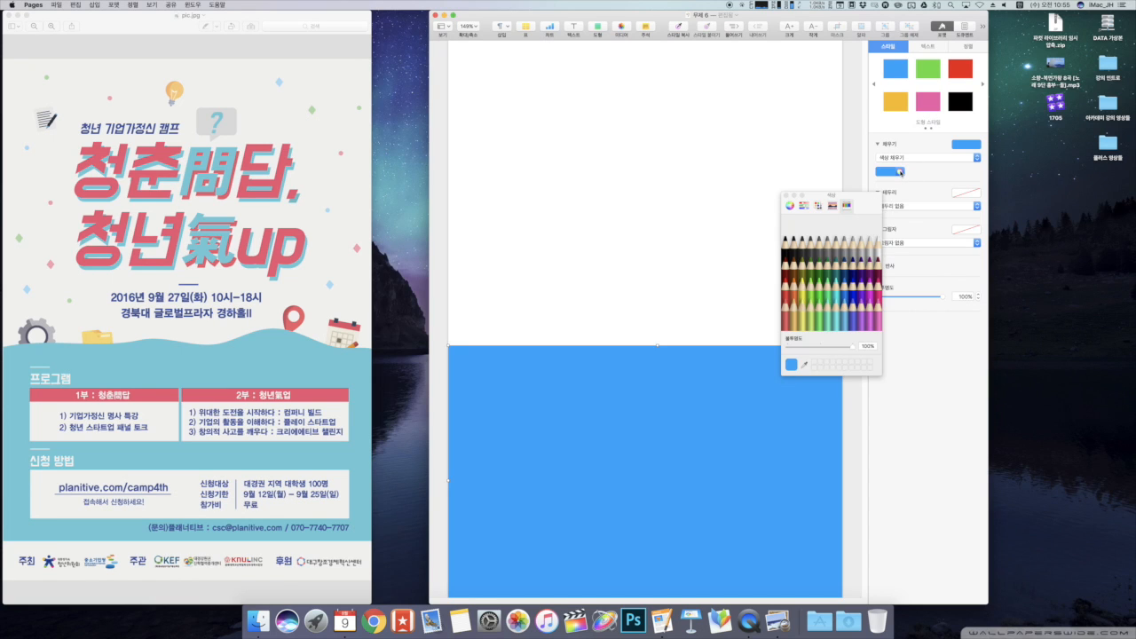
pyautogui.moveTo(871, 195); pyautogui.dragTo(1052, 154)
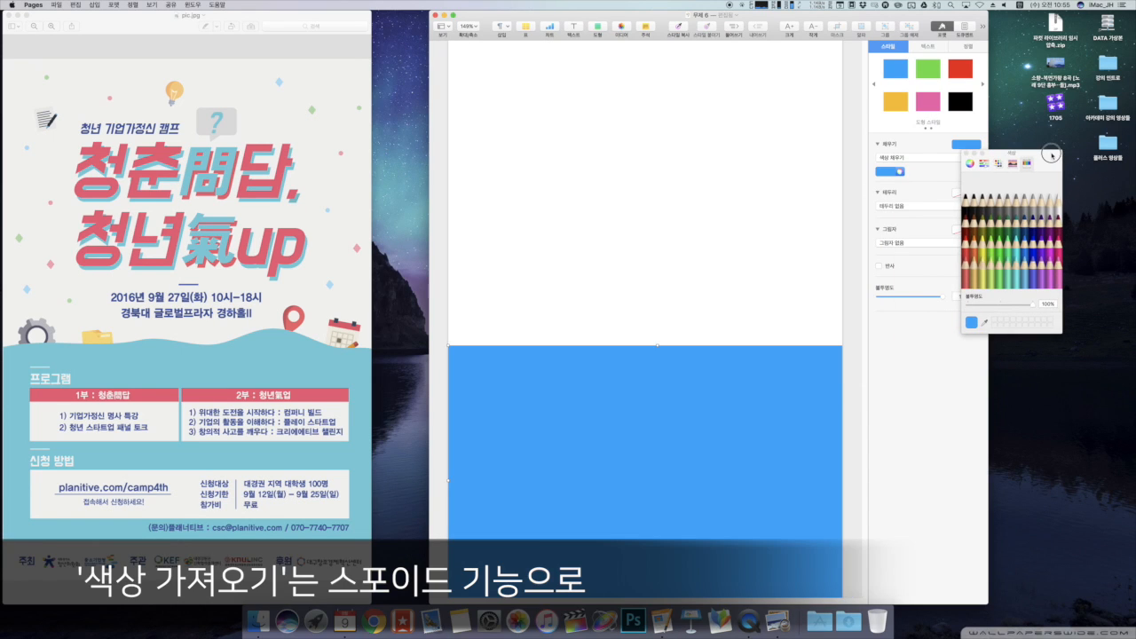
pyautogui.click(1013, 163)
pyautogui.click(998, 163)
pyautogui.click(984, 163)
pyautogui.click(969, 163)
pyautogui.click(1025, 165)
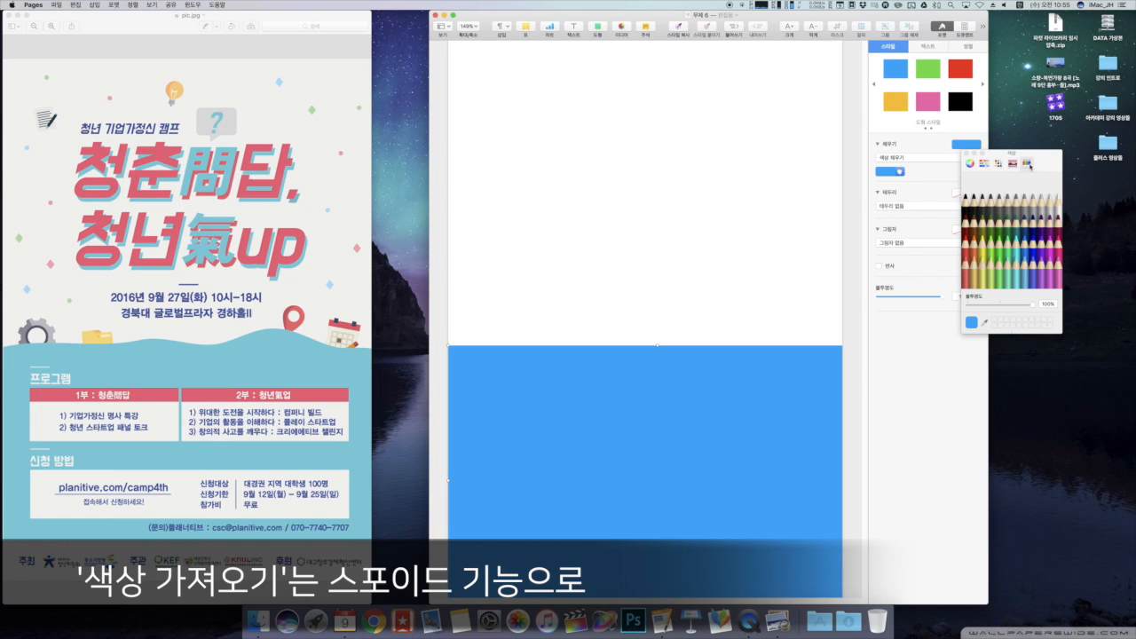
# Use the eyedropper to fill the rectangle with the light blue sampled from the poster's lower background
pyautogui.click(984, 323)
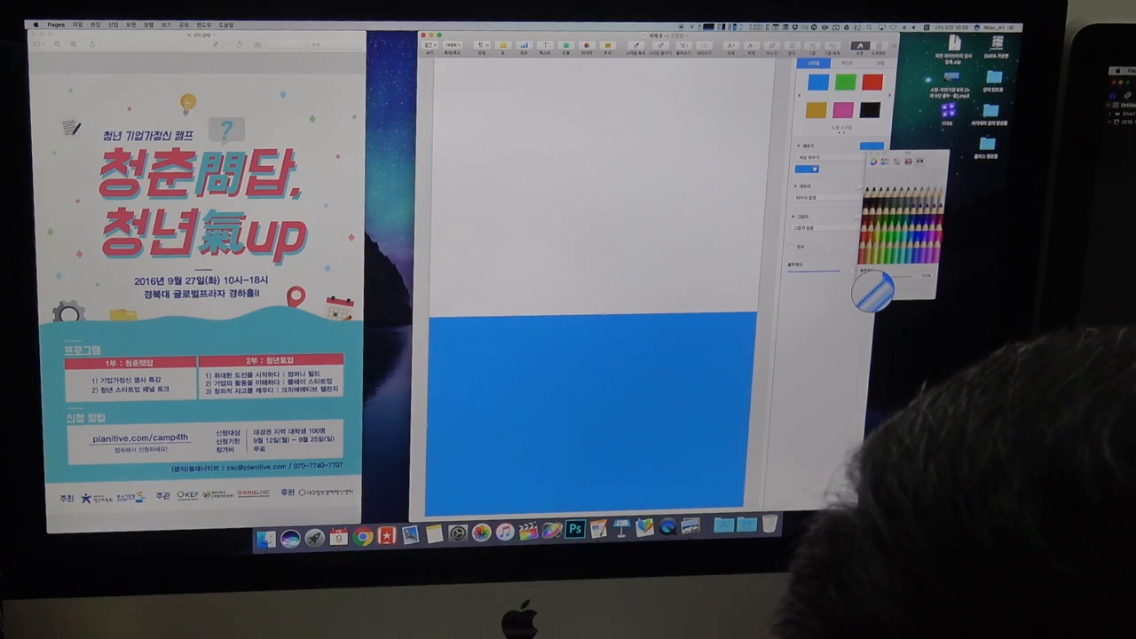
pyautogui.press('Escape')
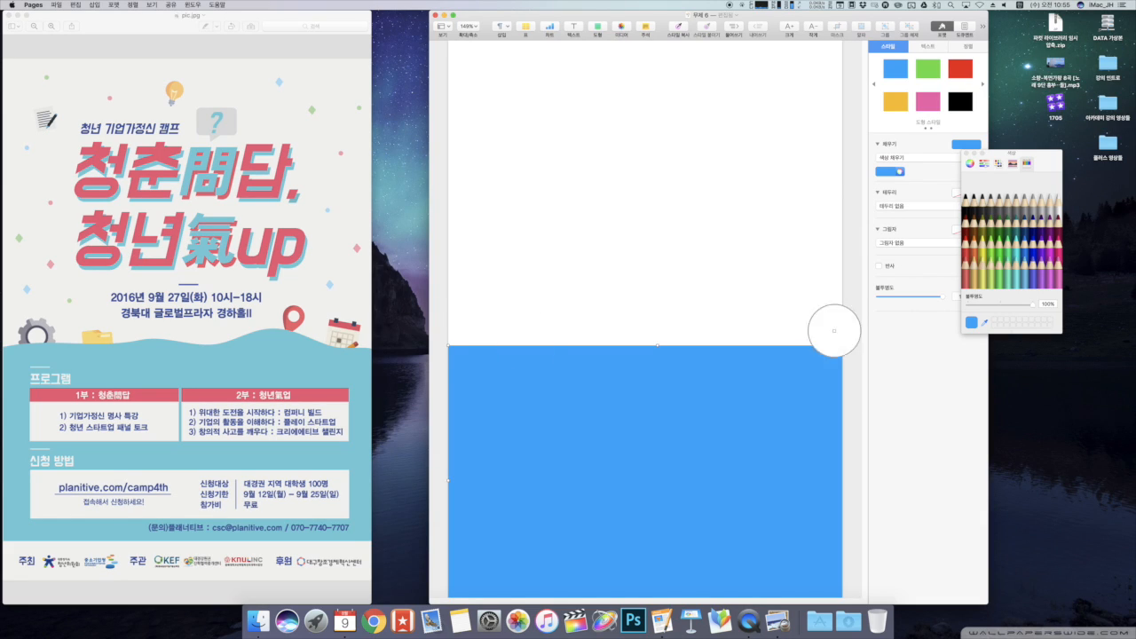
pyautogui.click(285, 364)
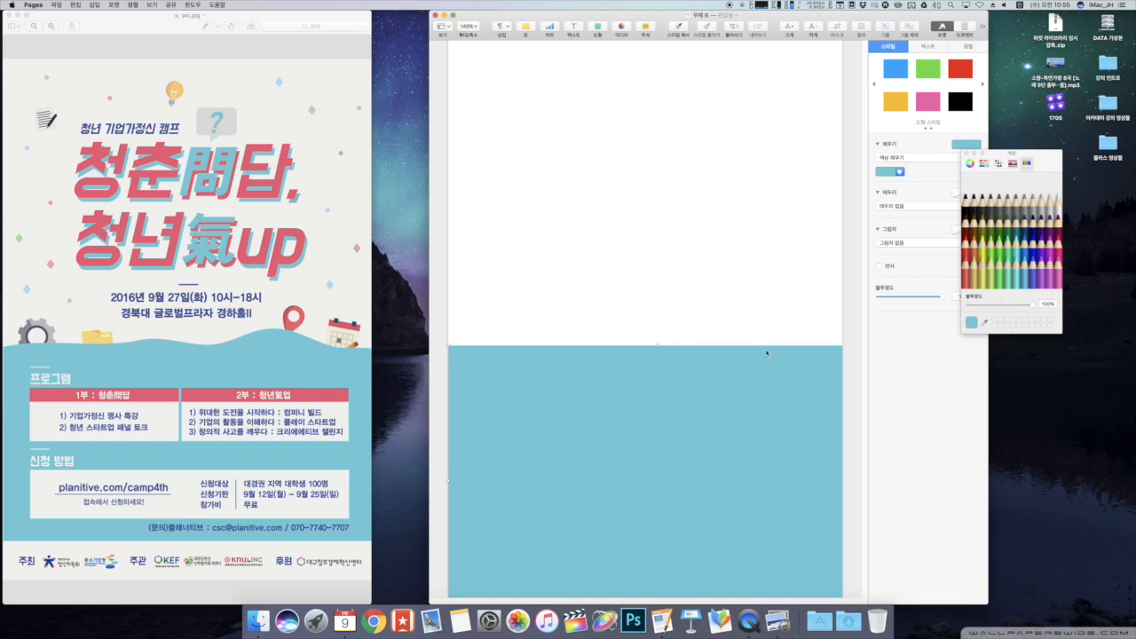
# Make the light blue rectangle's outline editable (편집할 수 있게 만들기) and dismiss the point-editing hint
pyautogui.rightClick(631, 411)
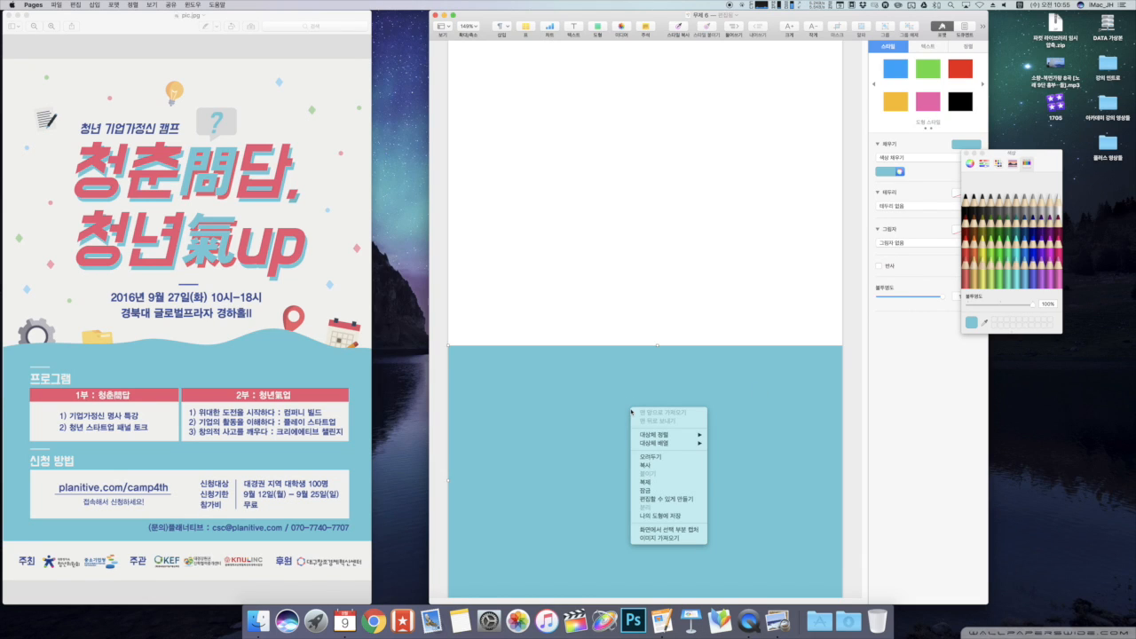
pyautogui.click(676, 500)
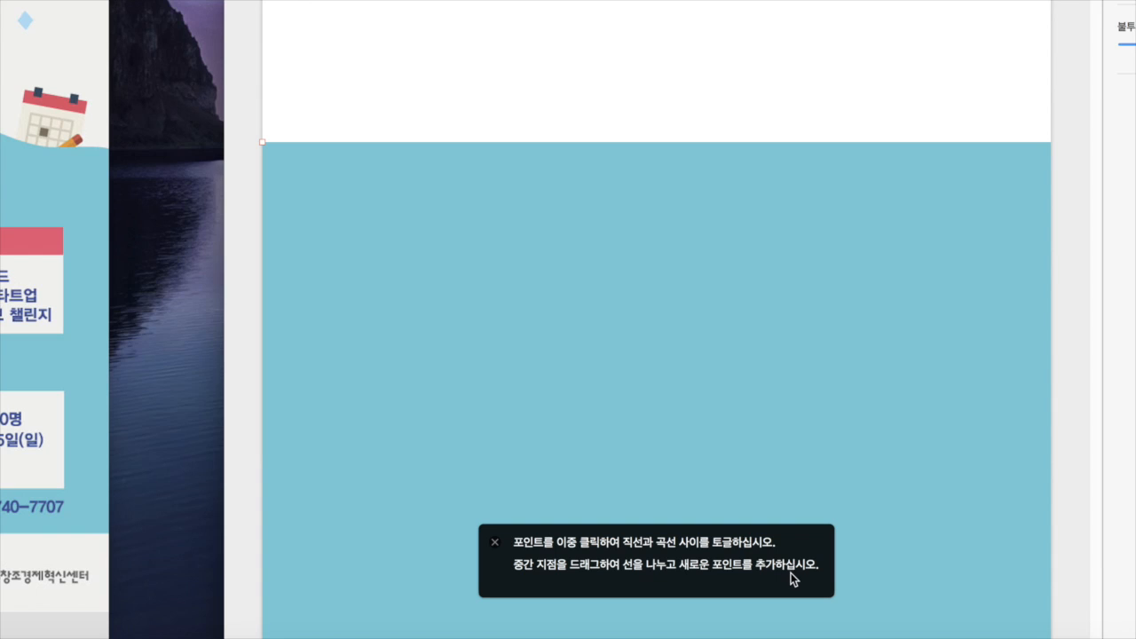
pyautogui.click(495, 542)
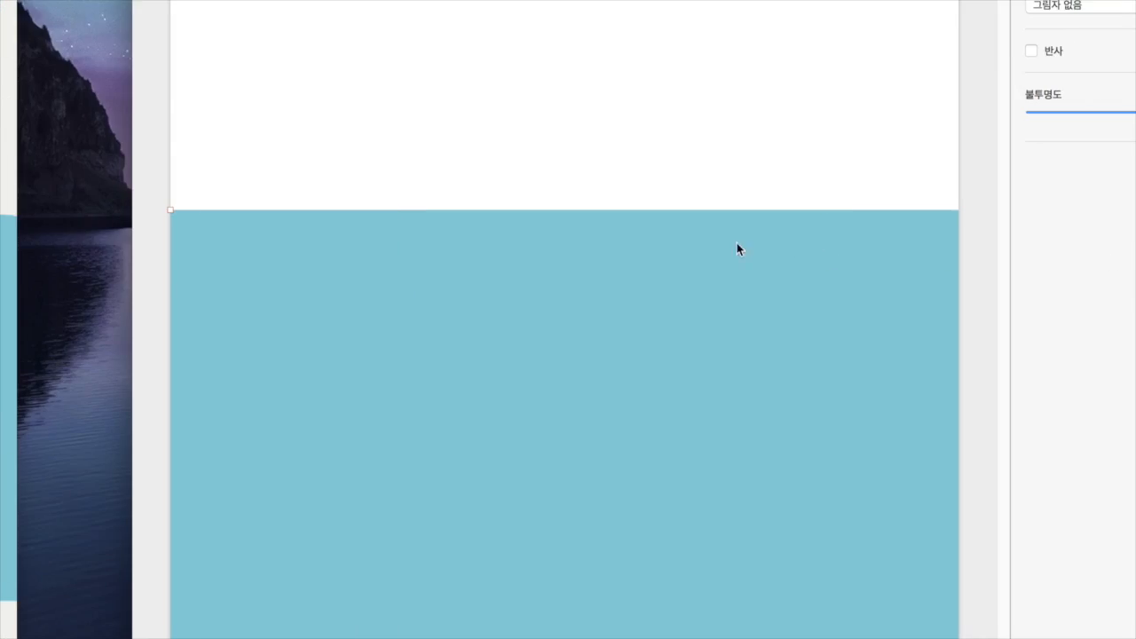
# Bend the rectangle's top edge into a gentle wave, raising its middle and adding curve points on both sides
pyautogui.moveTo(588, 209); pyautogui.dragTo(589, 172)
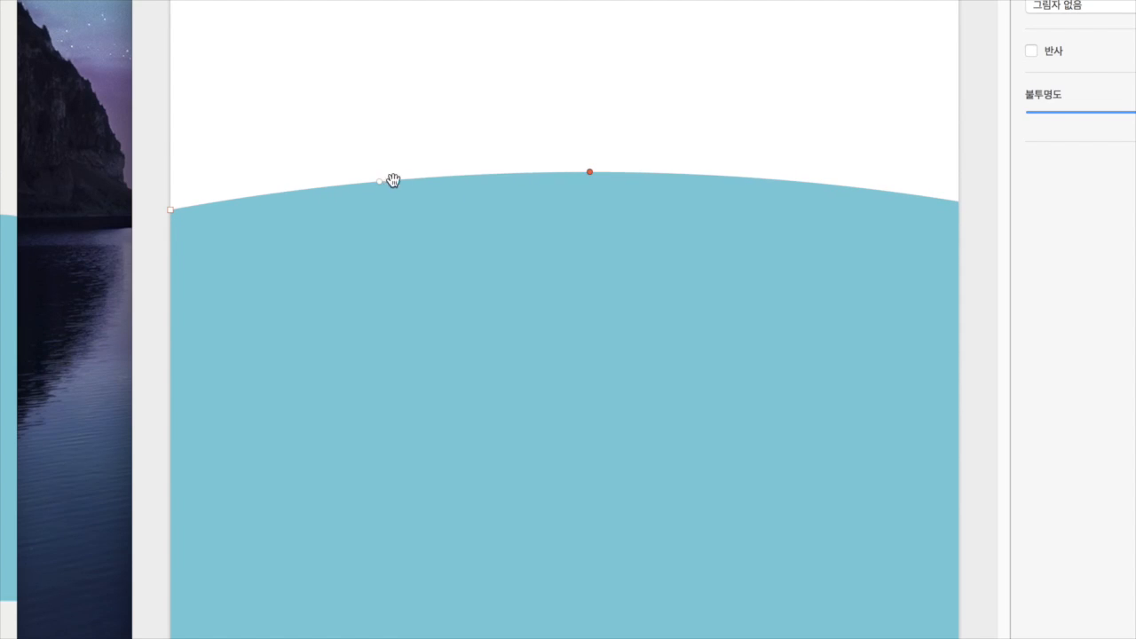
pyautogui.moveTo(379, 182); pyautogui.dragTo(377, 202)
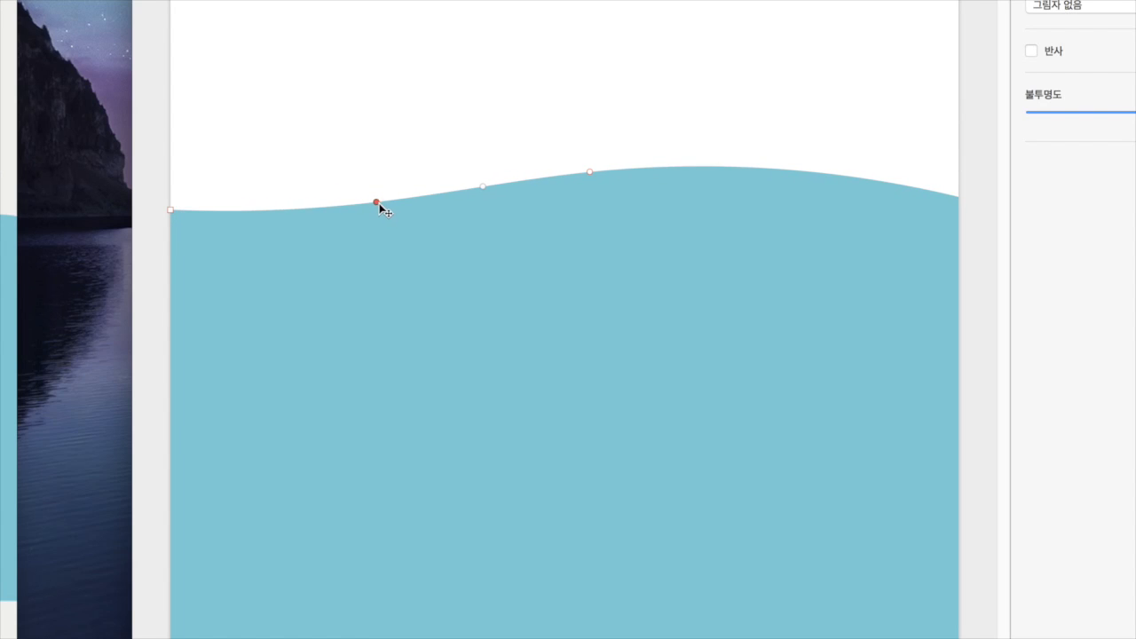
pyautogui.moveTo(272, 211); pyautogui.dragTo(253, 192)
pyautogui.moveTo(800, 164); pyautogui.dragTo(797, 163)
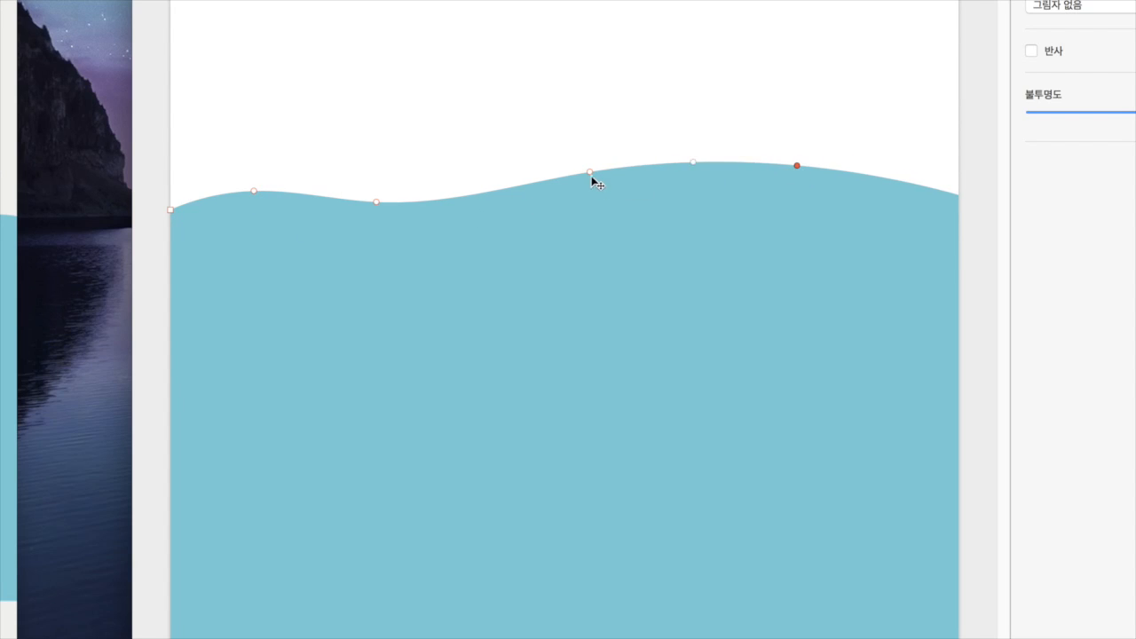
pyautogui.click(694, 167)
pyautogui.moveTo(695, 167); pyautogui.dragTo(694, 174)
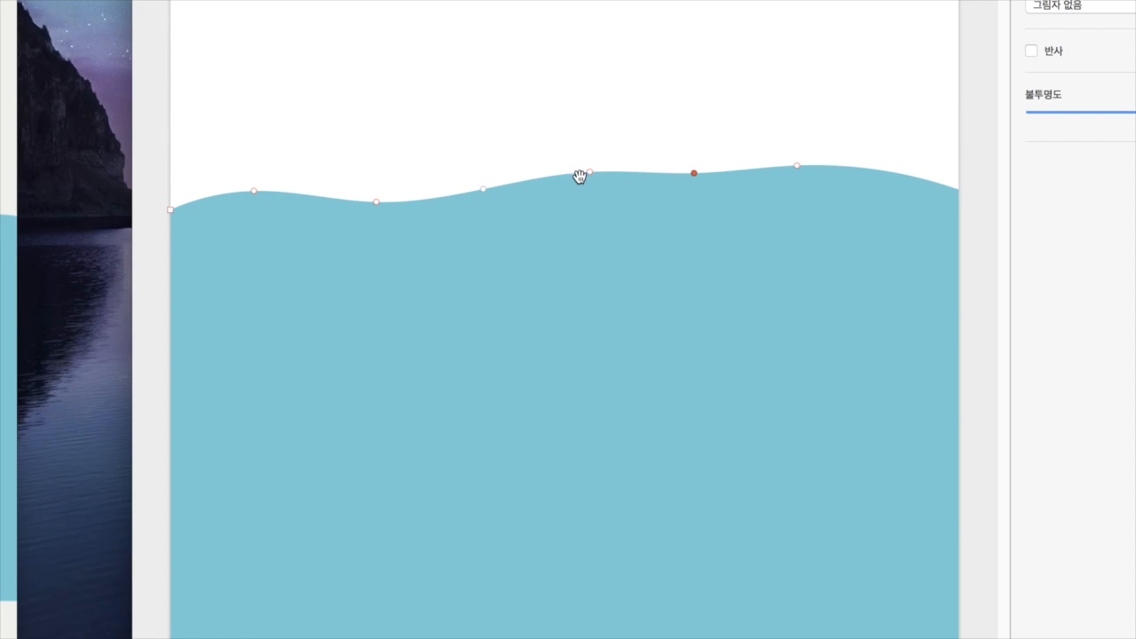
# Refine the wave with extra curve points, forming a crest right of centre and a softer slope toward the right edge
pyautogui.moveTo(480, 188); pyautogui.dragTo(540, 186)
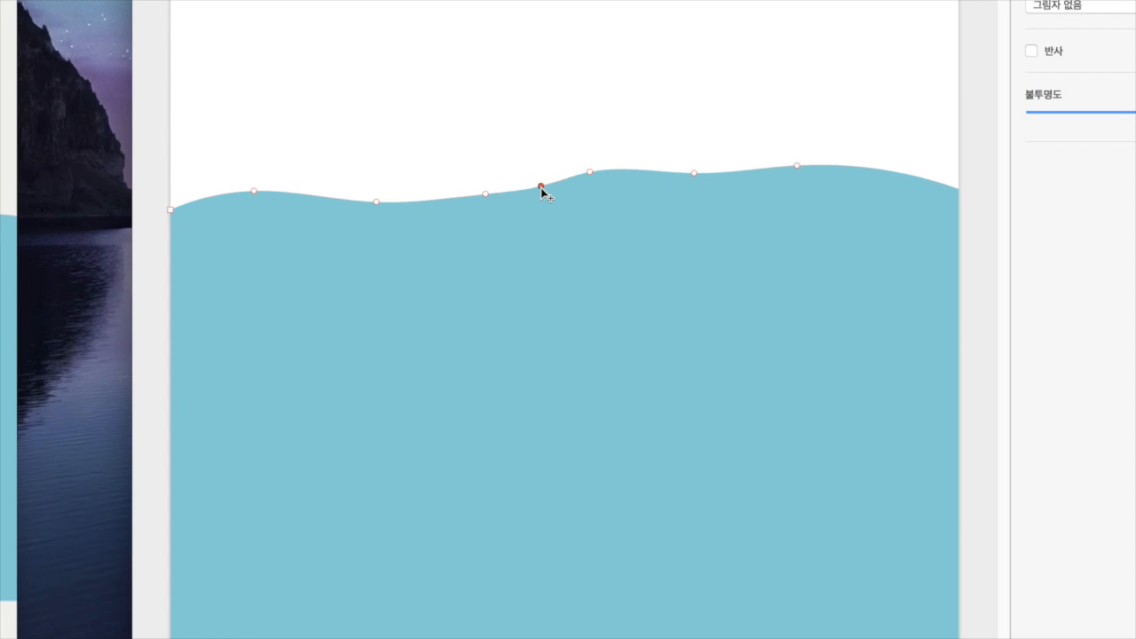
pyautogui.moveTo(640, 170); pyautogui.dragTo(640, 175)
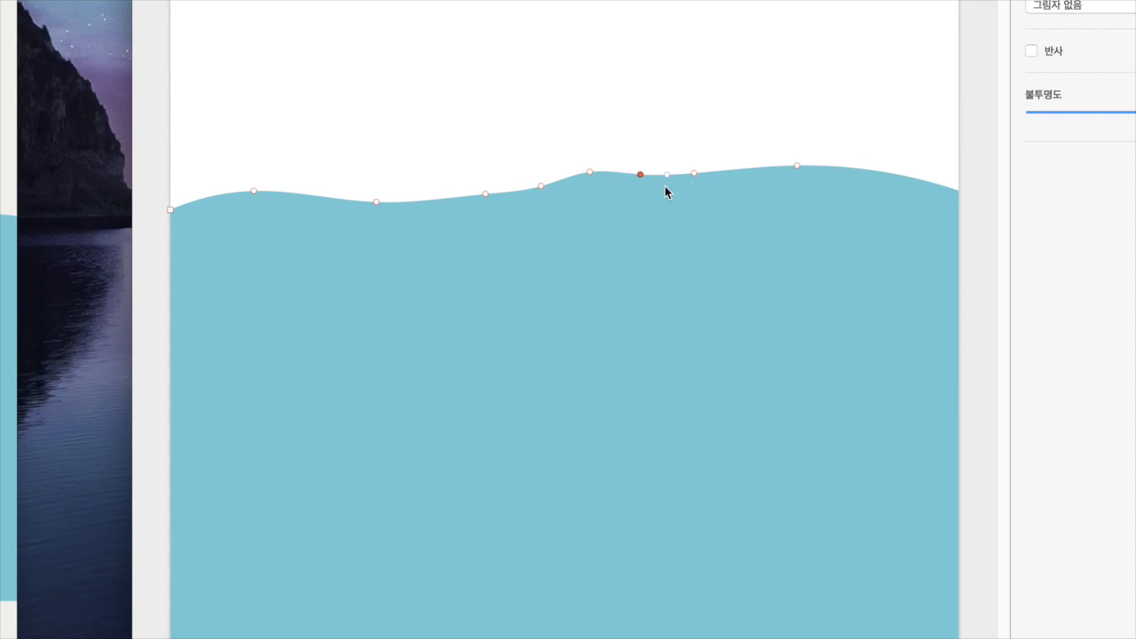
pyautogui.moveTo(748, 169); pyautogui.dragTo(755, 159)
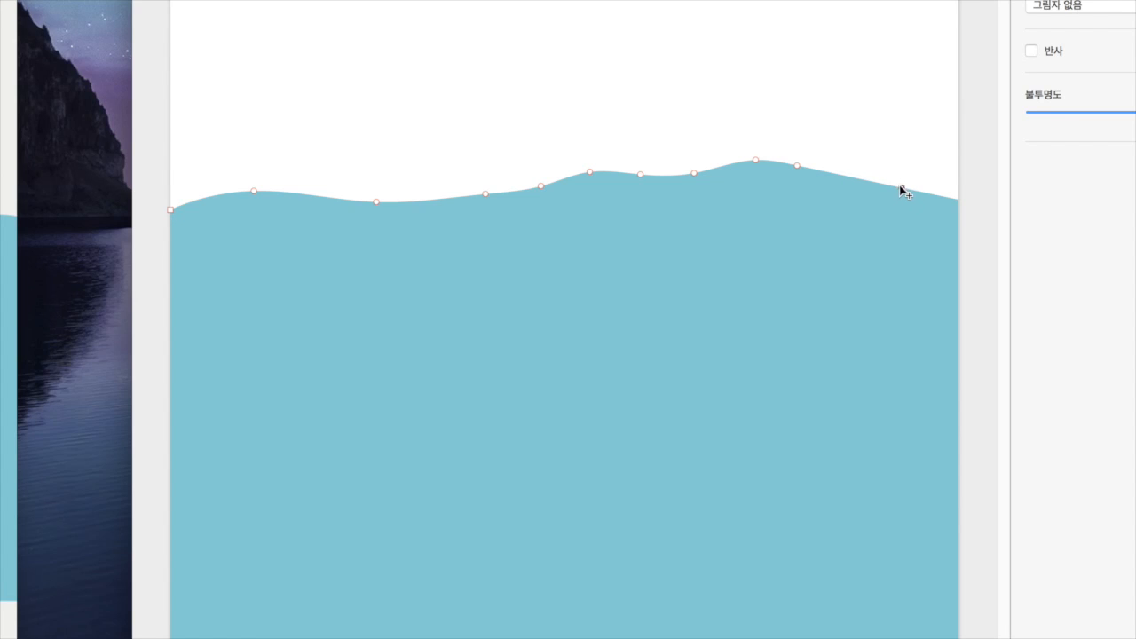
pyautogui.moveTo(902, 188); pyautogui.dragTo(901, 180)
pyautogui.click(851, 179)
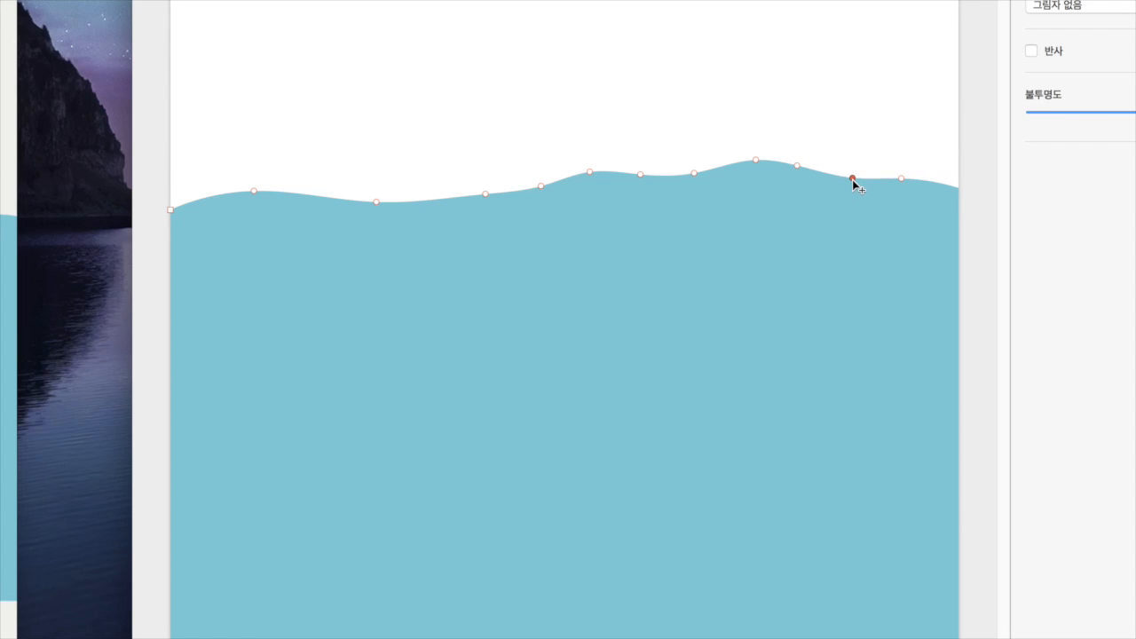
pyautogui.moveTo(797, 169); pyautogui.dragTo(804, 168)
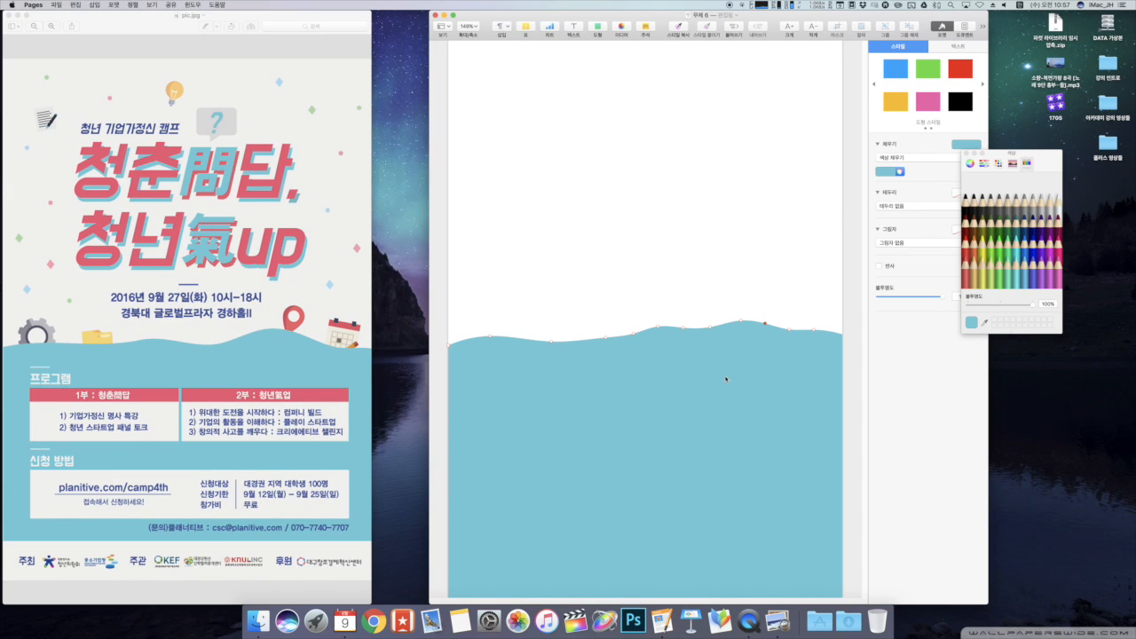
pyautogui.click(628, 250)
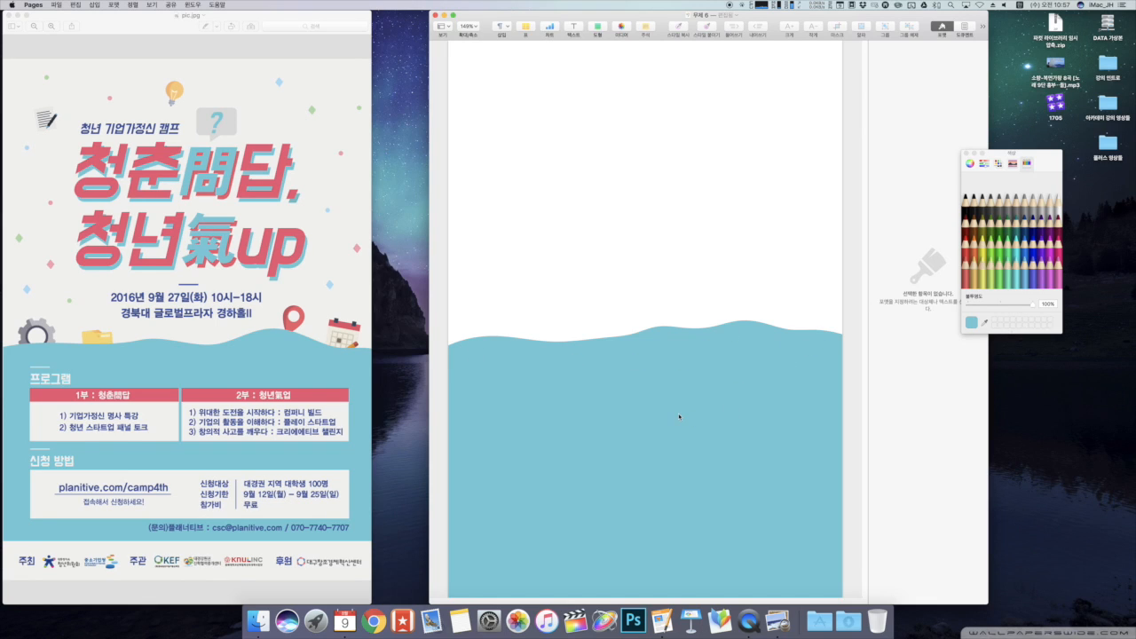
# Shift the wave shape slightly down the page and lock it in place
pyautogui.moveTo(679, 415); pyautogui.dragTo(679, 426)
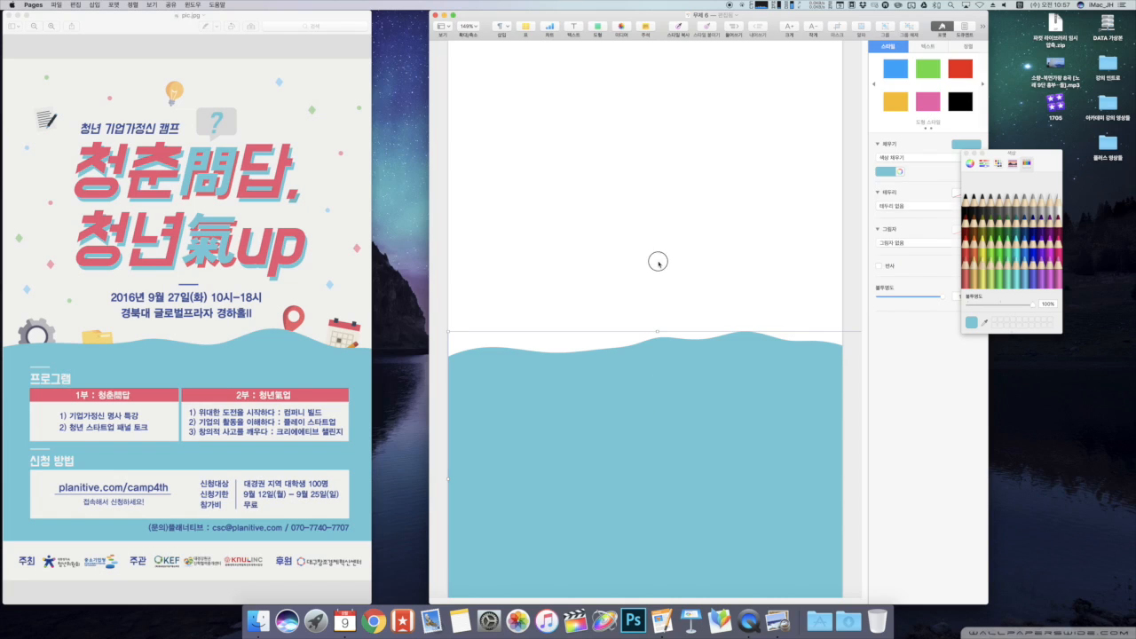
pyautogui.moveTo(654, 256); pyautogui.dragTo(664, 411)
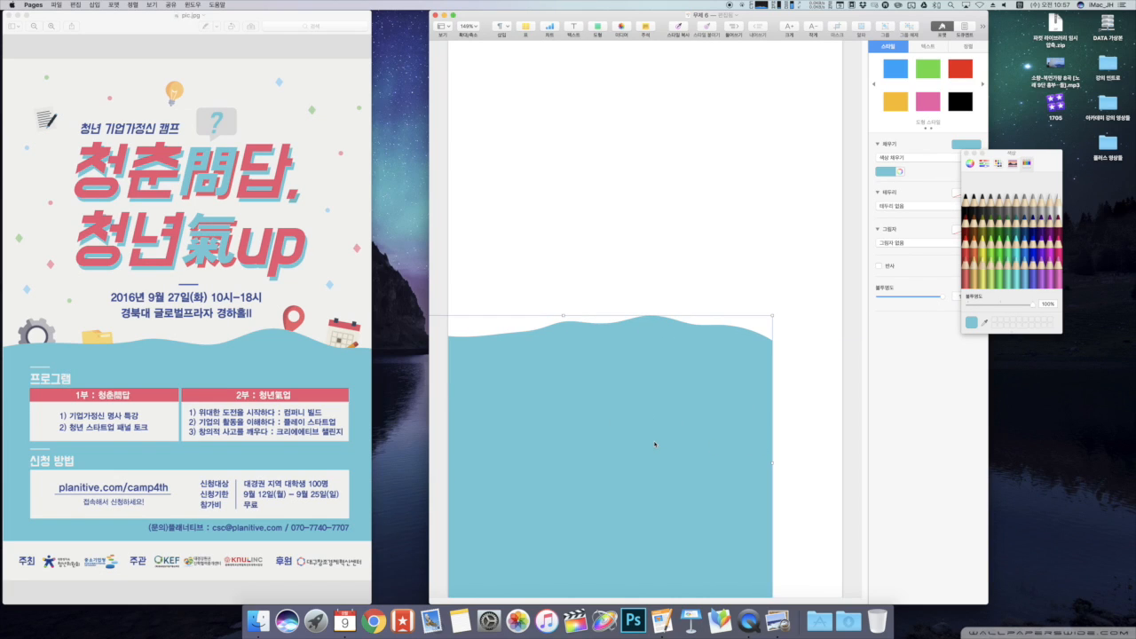
pyautogui.press('super+z')
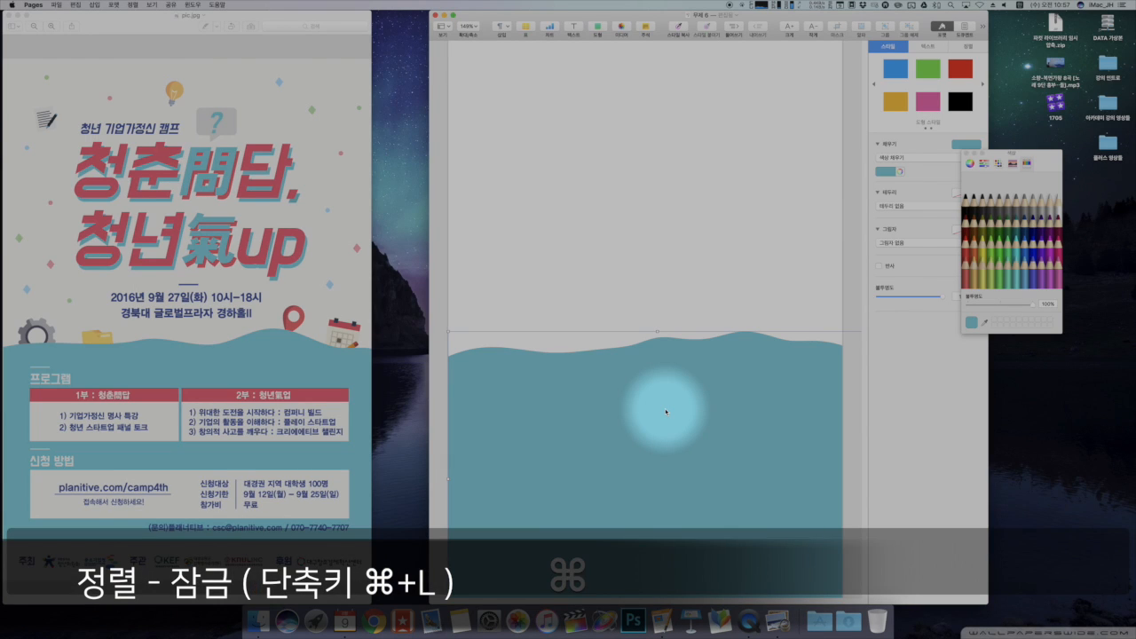
pyautogui.press('super+l')
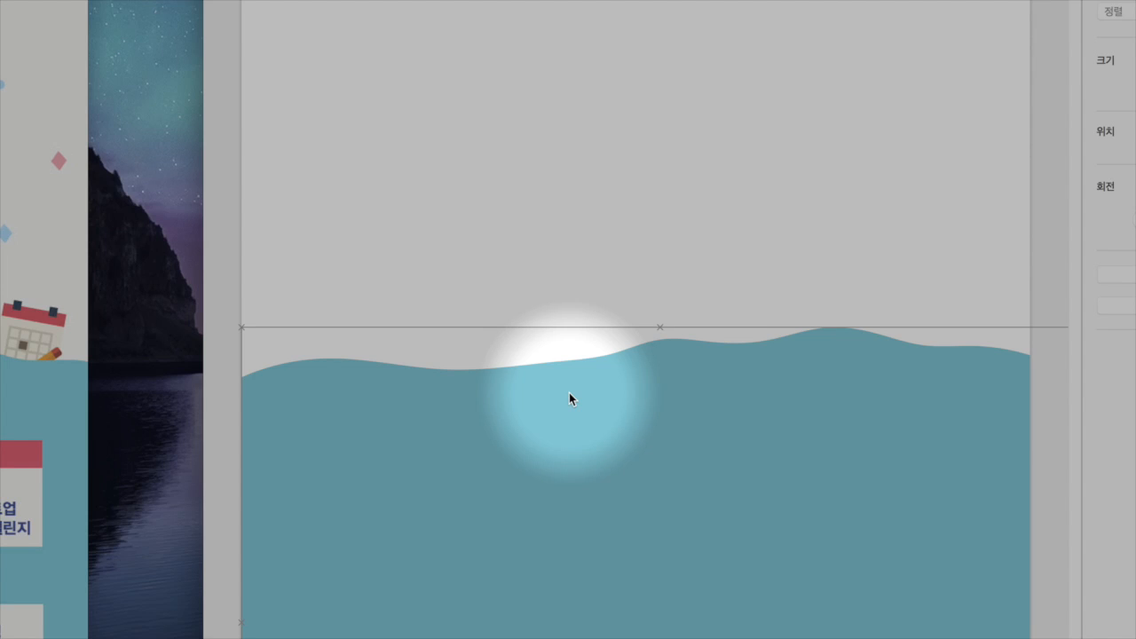
# Unlock the wave shape, undo its trial move and lock it again
pyautogui.press('alt+super+8')
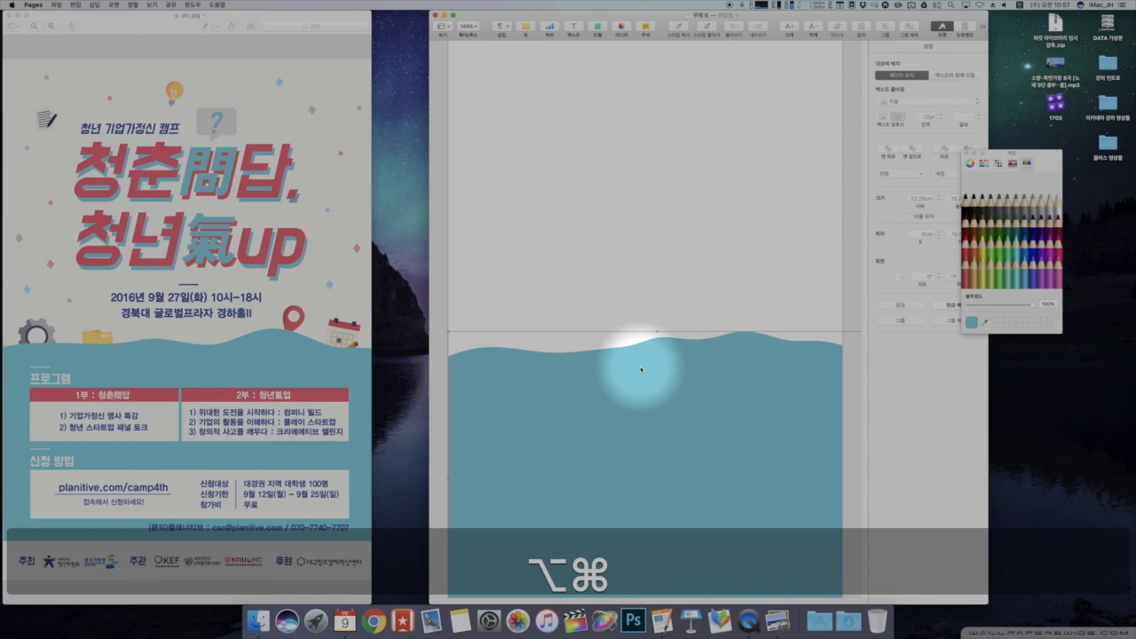
pyautogui.press('alt+super+l')
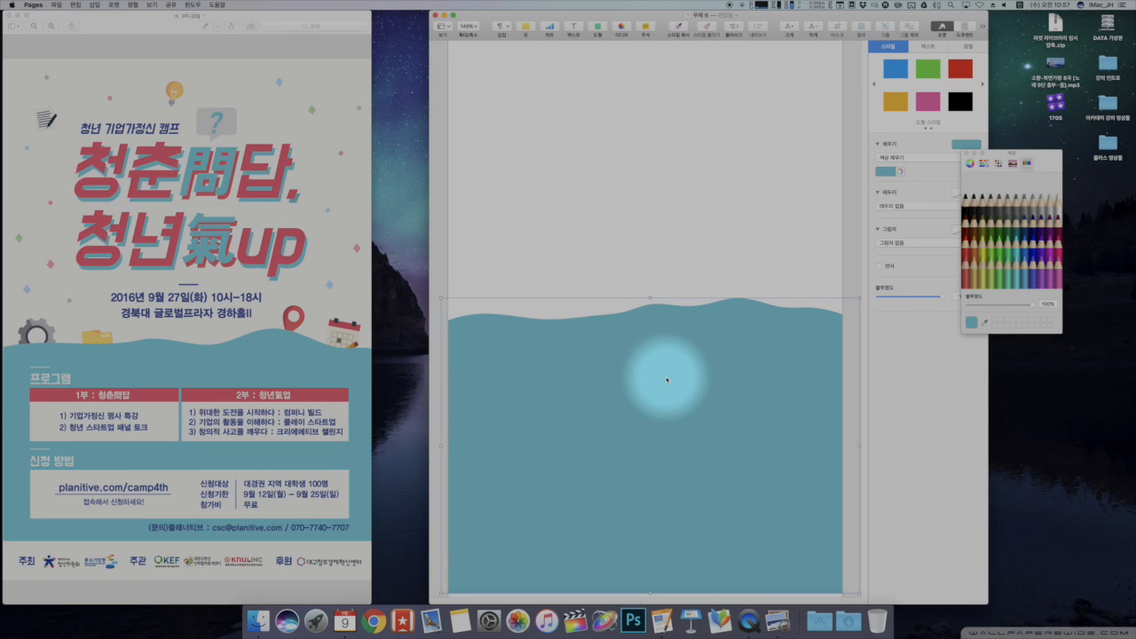
pyautogui.press('super+z')
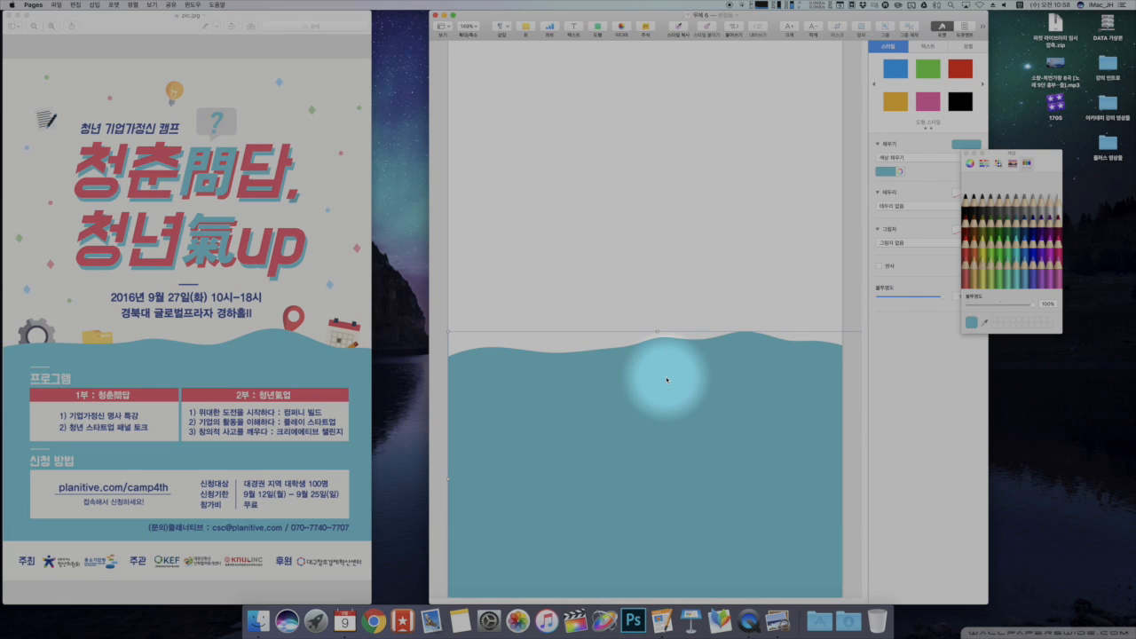
pyautogui.press('super+l')
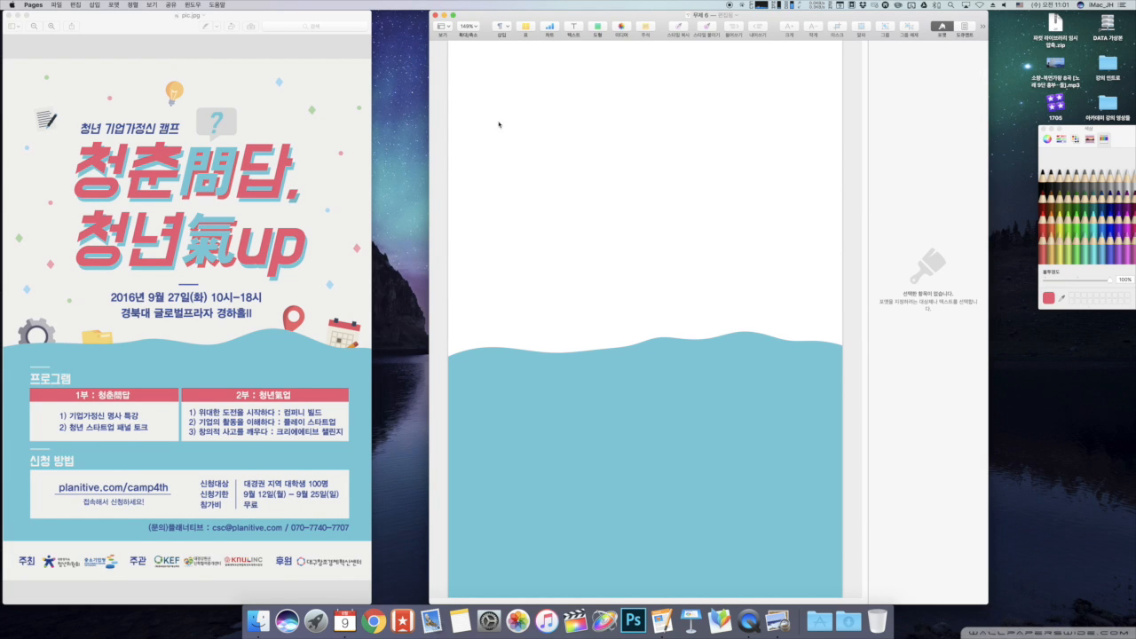
pyautogui.click(965, 29)
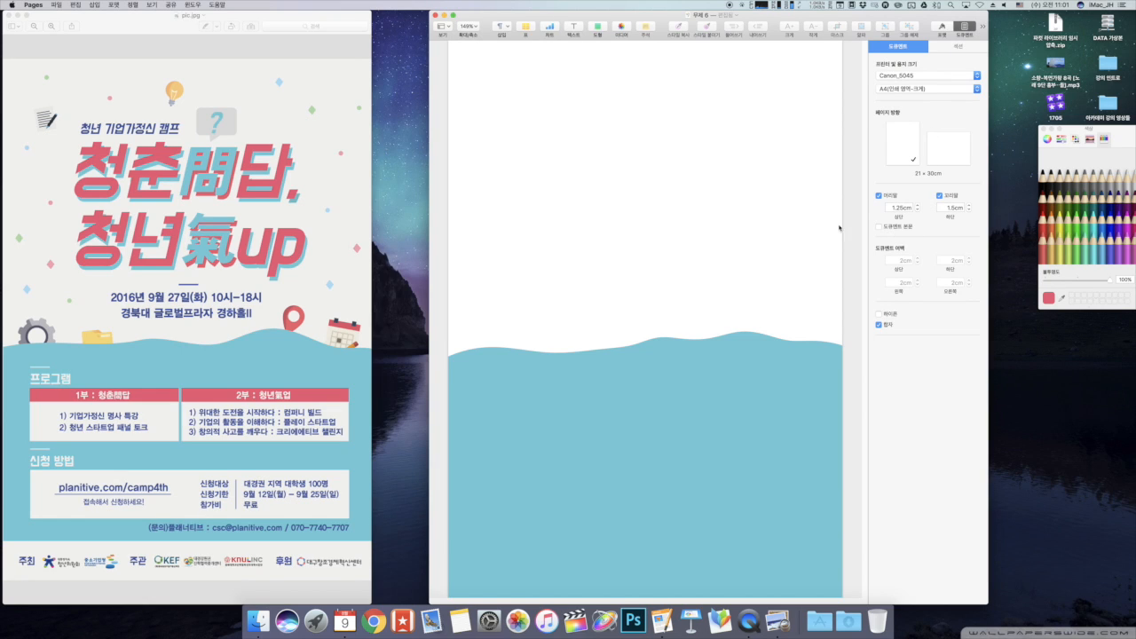
pyautogui.click(941, 29)
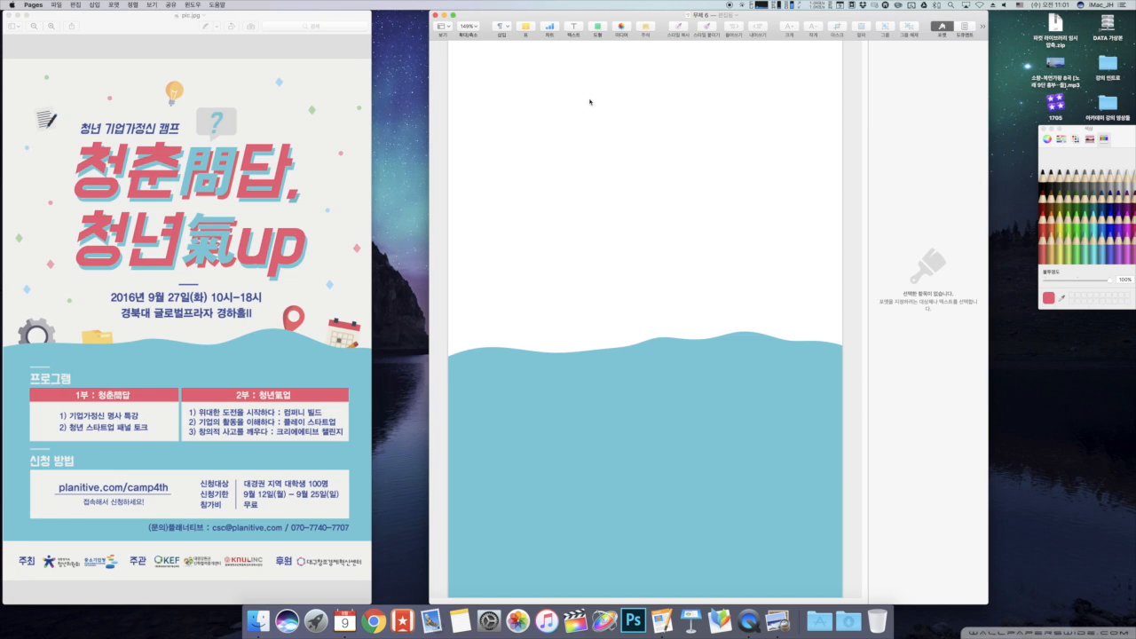
# Insert a text box, place it in the white area above the wave and start editing its text
pyautogui.click(575, 33)
pyautogui.moveTo(625, 284); pyautogui.dragTo(608, 151)
pyautogui.click(609, 147)
# Enter "청춘 문" in the text box and convert "문" to the Hanja 問 (물을)
pyautogui.write('청')
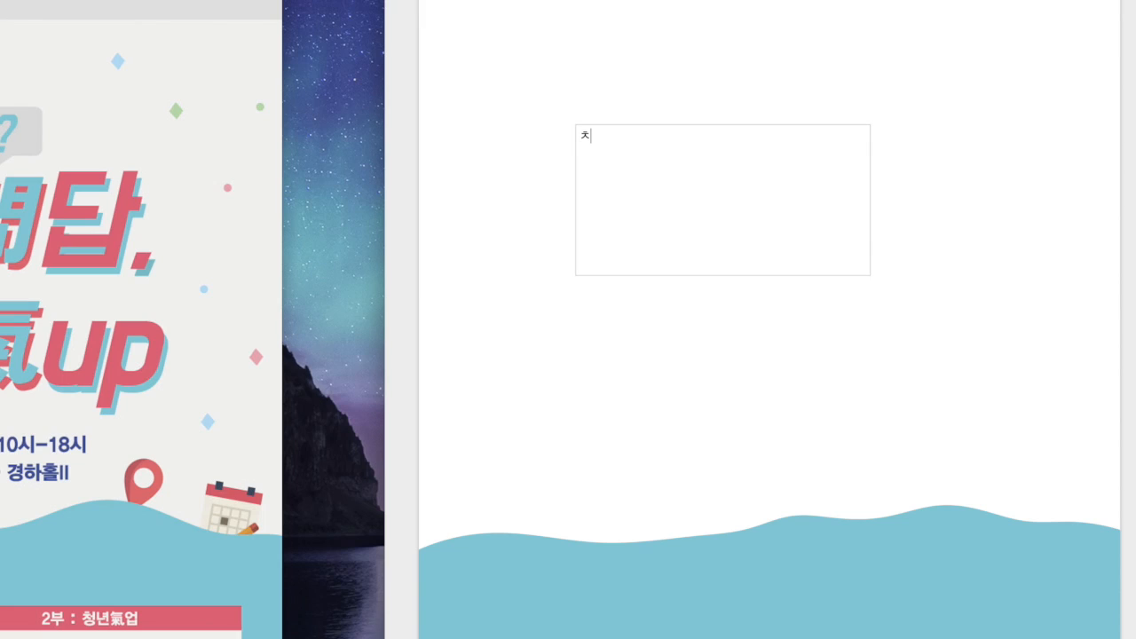
pyautogui.write('춘')
pyautogui.press('BackSpace')
pyautogui.write('문')
pyautogui.hotkey('alt', 'Return')
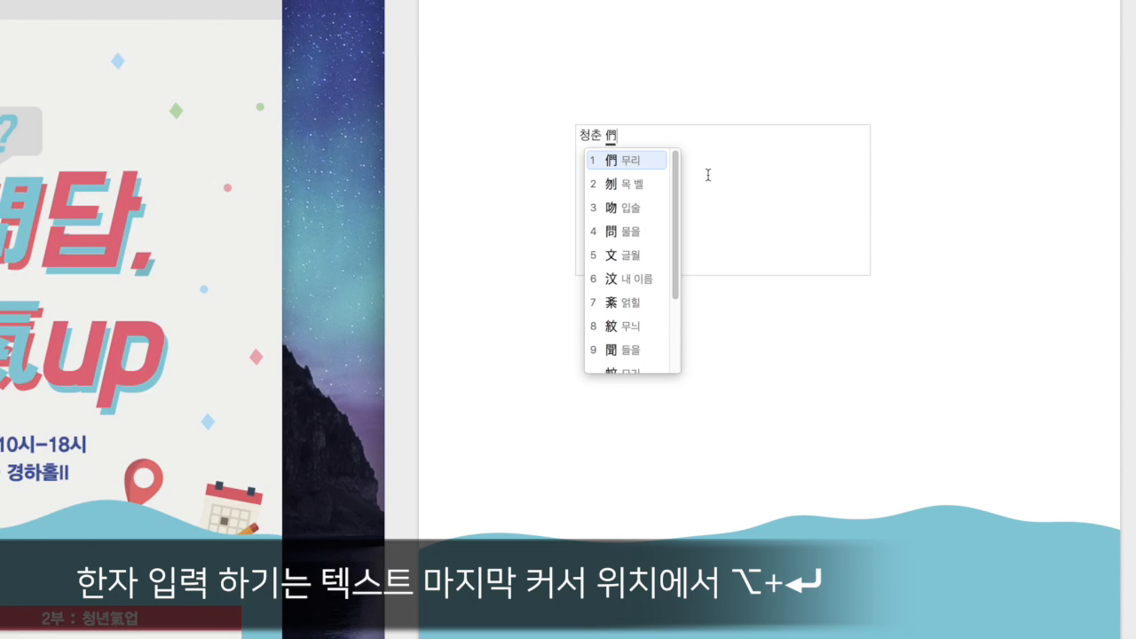
pyautogui.click(632, 232)
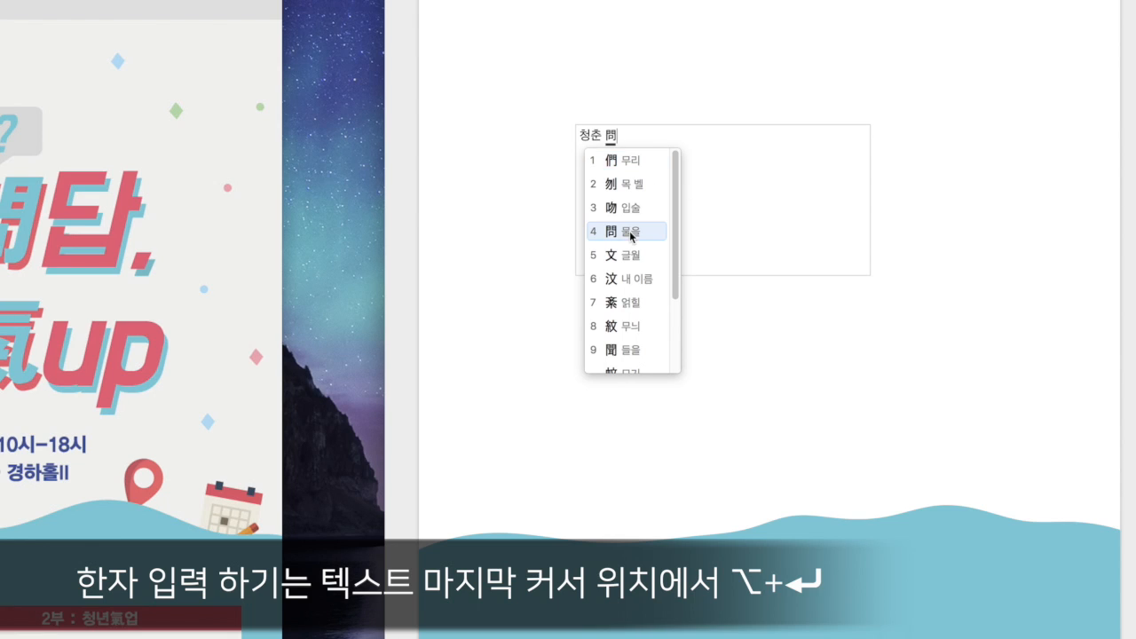
# Complete the first line with "답," and enter "청년 氣up" on the second line, converting "기" to the Hanja 氣
pyautogui.write('답, ')
pyautogui.write('청년')
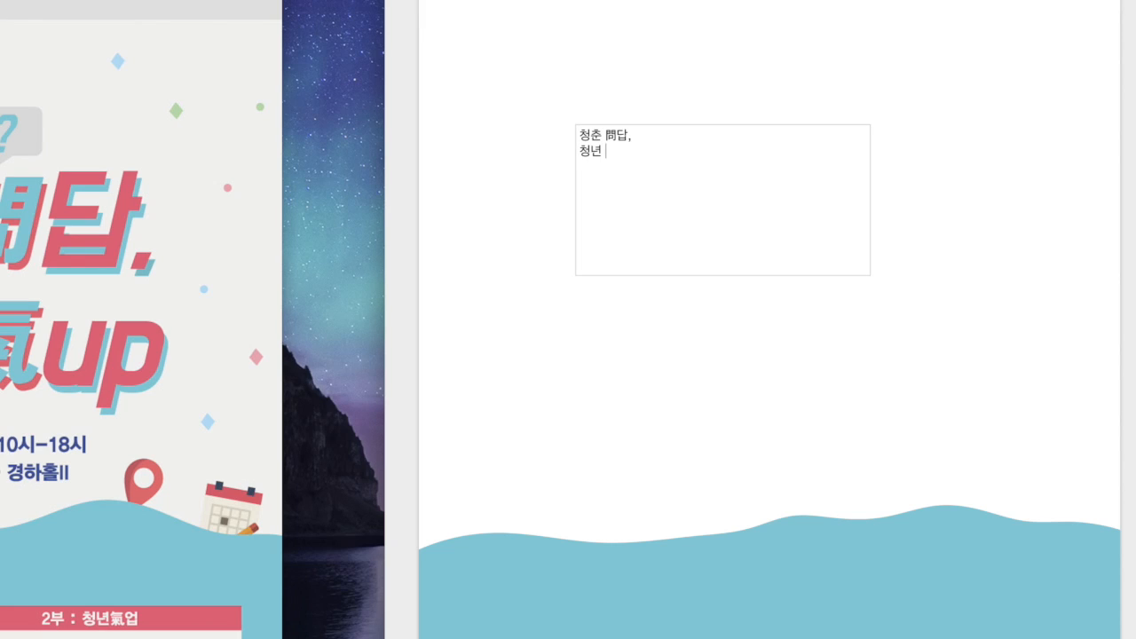
pyautogui.write(' 기')
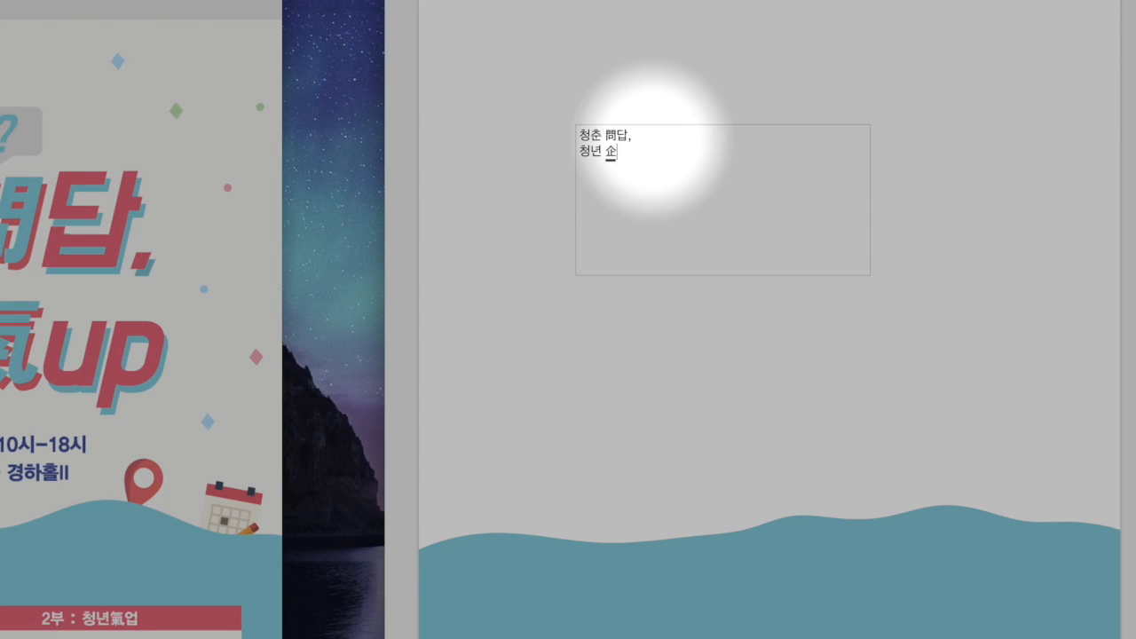
pyautogui.hotkey('alt', 'Return')
pyautogui.scroll(-1, 632, 344)
pyautogui.scroll(-3, 632, 344)
pyautogui.click(632, 345)
pyautogui.write('up')
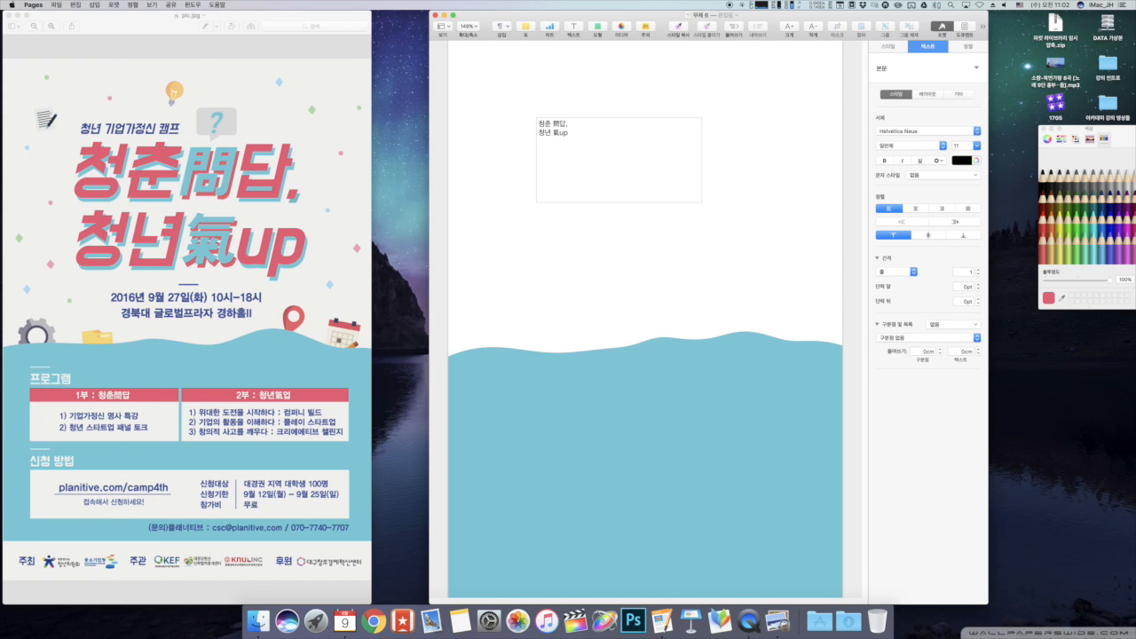
# Set the font of the whole title text to 배달의민족 한나는 열한살 OTF
pyautogui.press('super+a')
pyautogui.click(899, 134)
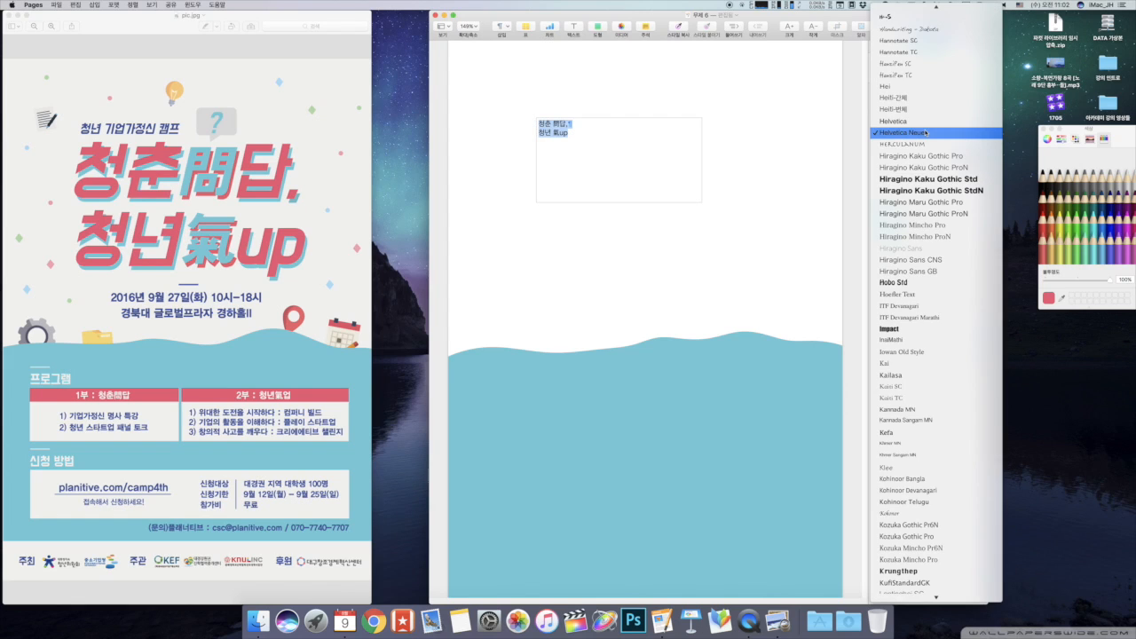
pyautogui.scroll(-15, 926, 132)
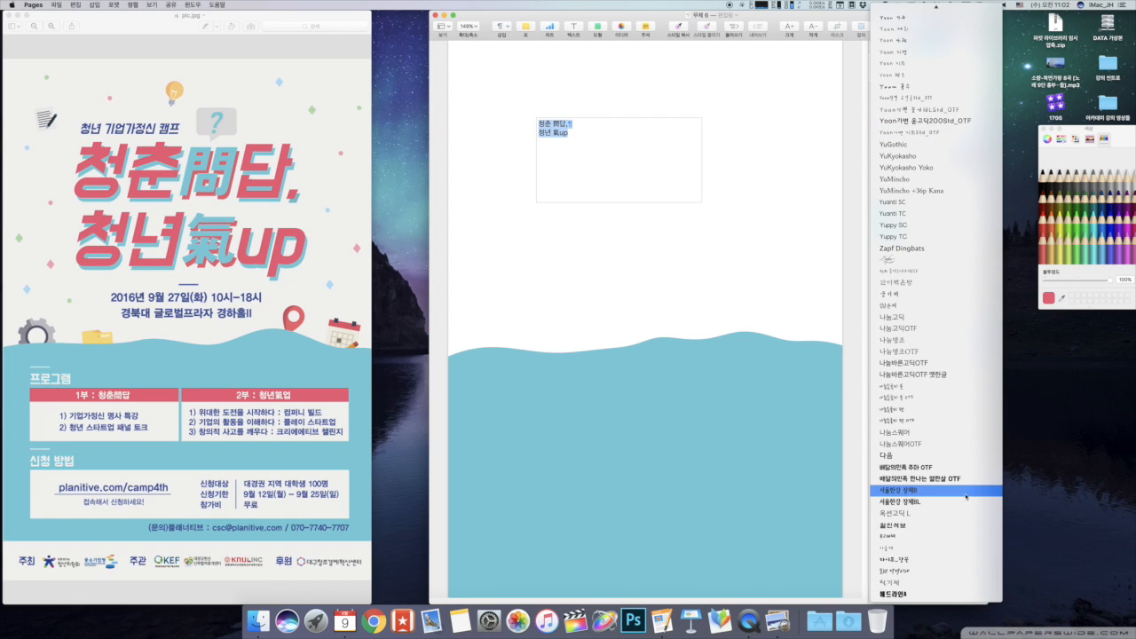
pyautogui.click(923, 478)
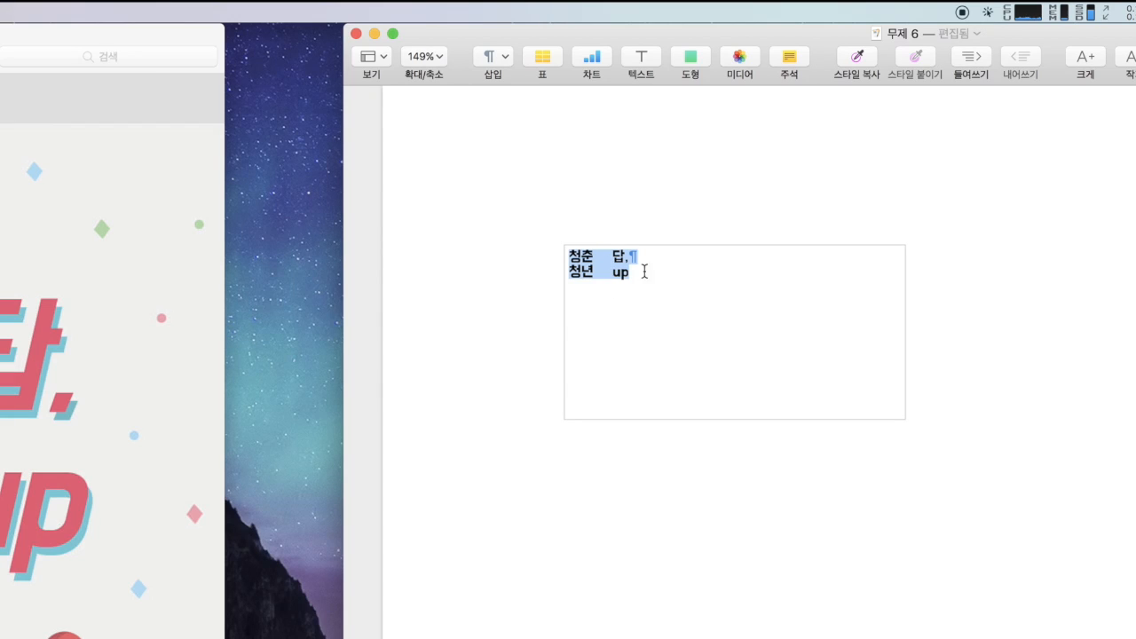
# Set the title's font size to 100 and move its text box toward the upper-left corner of the page
pyautogui.click(683, 273)
pyautogui.moveTo(666, 284); pyautogui.dragTo(557, 254)
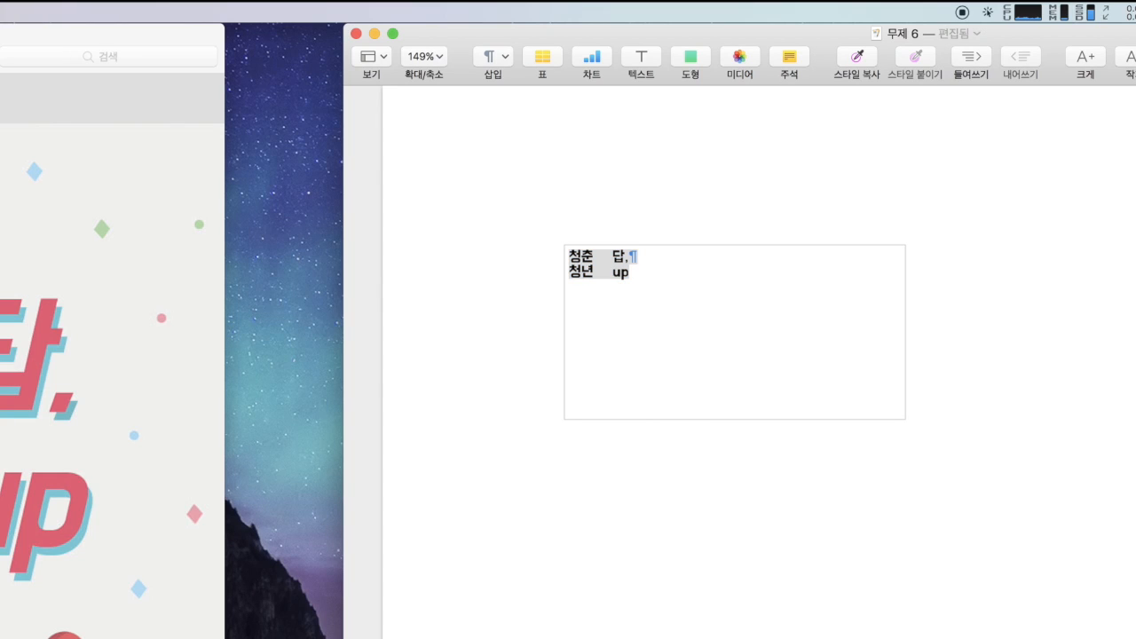
pyautogui.write('100')
pyautogui.press('Return')
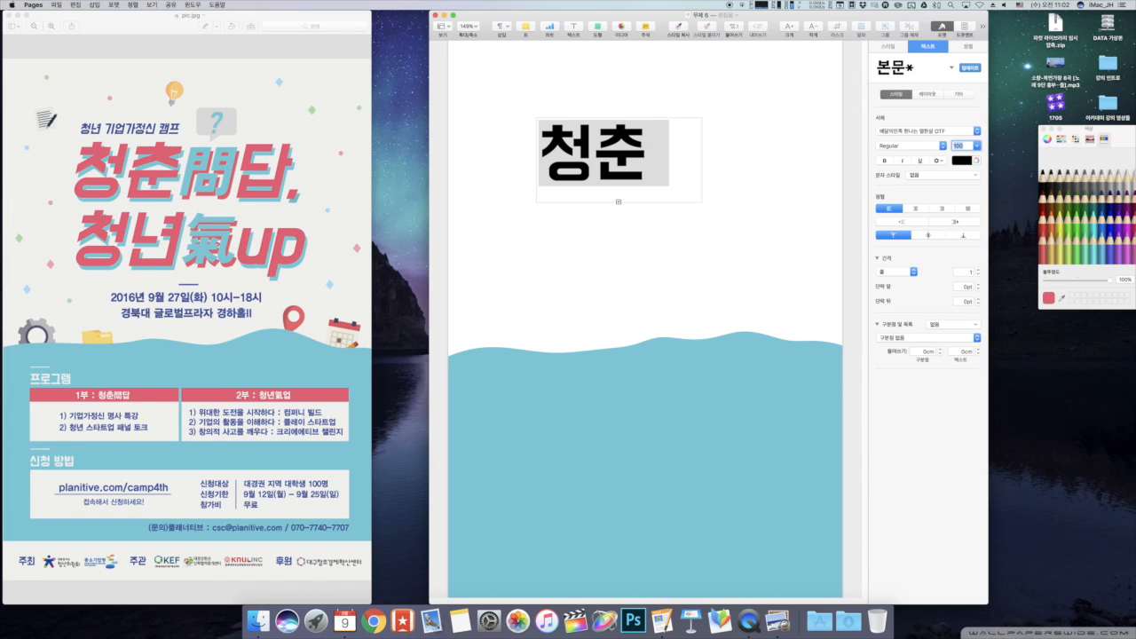
pyautogui.click(808, 247)
pyautogui.moveTo(632, 176); pyautogui.dragTo(576, 142)
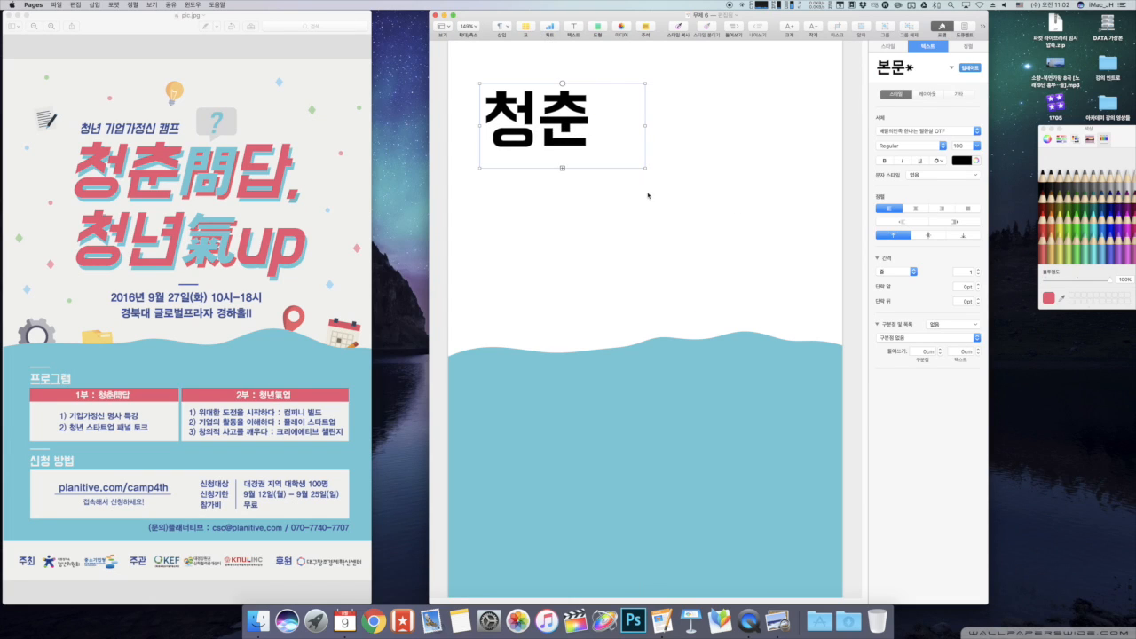
# Enlarge the title text box to about 17 × 9.8 cm and set the 問 character to 나눔바른고딕OTF Bold
pyautogui.moveTo(645, 169); pyautogui.dragTo(800, 265)
pyautogui.click(667, 125)
pyautogui.moveTo(666, 125); pyautogui.dragTo(619, 120)
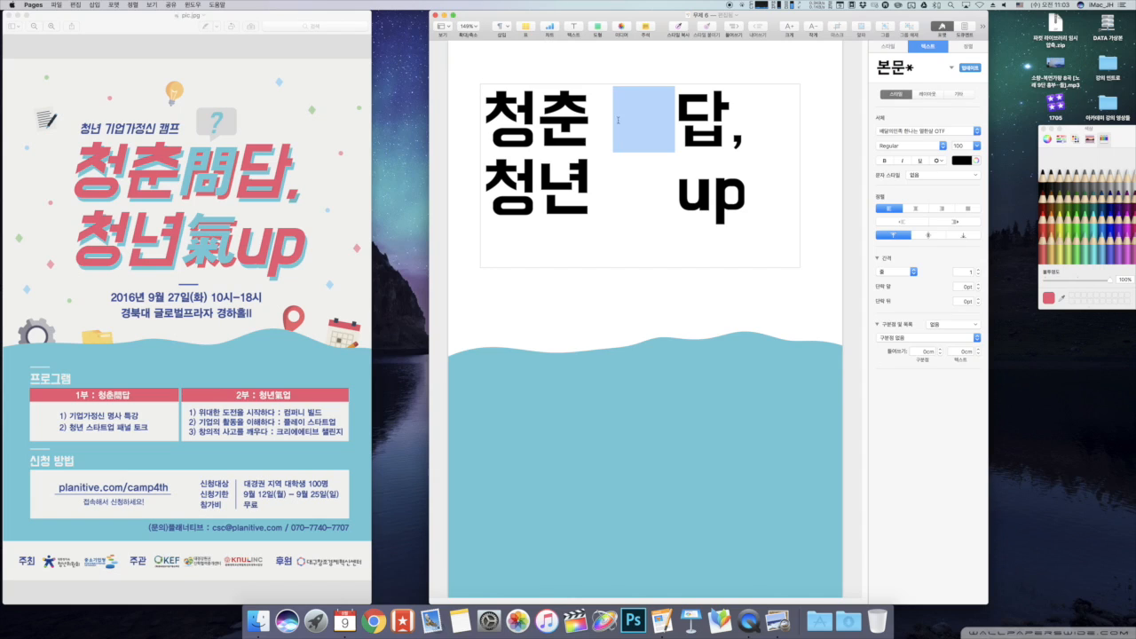
pyautogui.click(938, 131)
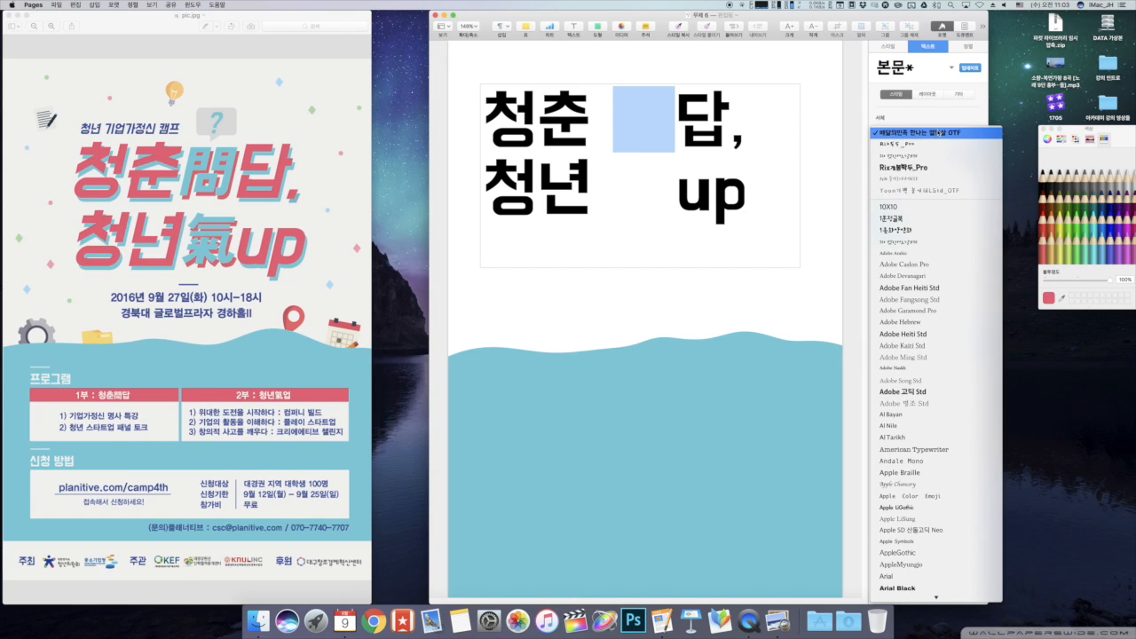
pyautogui.click(889, 207)
pyautogui.click(931, 133)
pyautogui.scroll(-15, 935, 133)
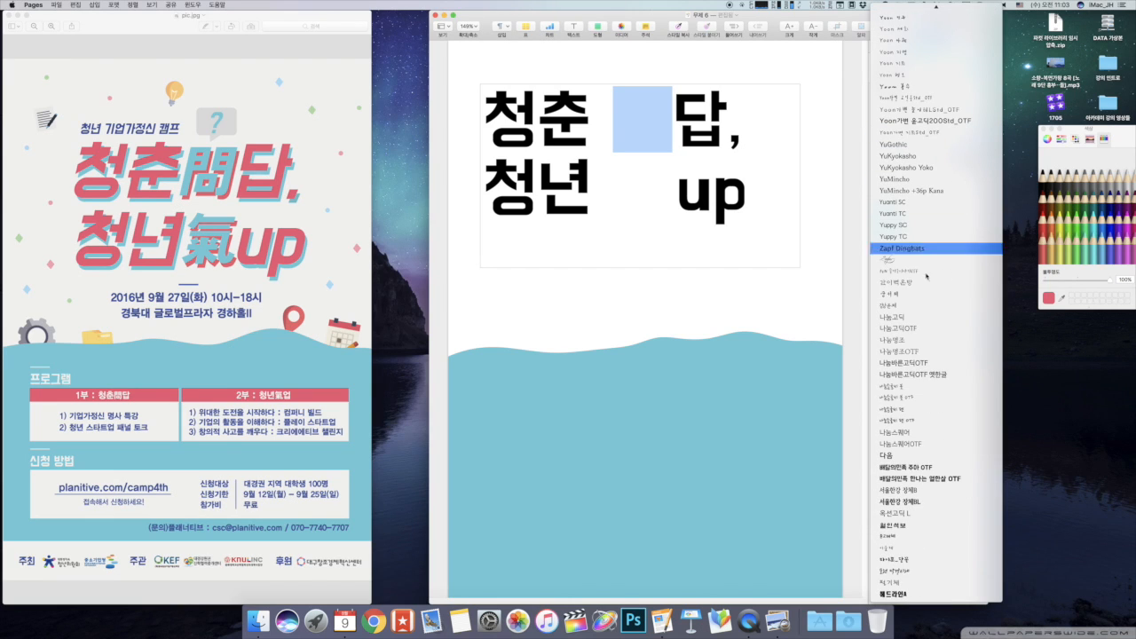
pyautogui.click(926, 362)
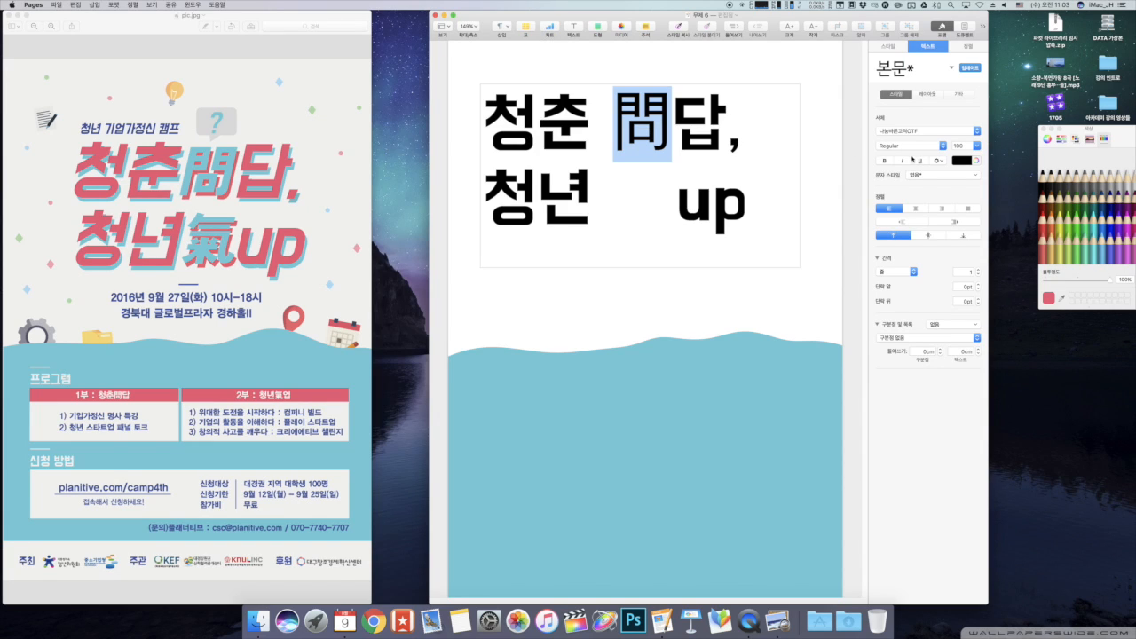
pyautogui.click(901, 145)
pyautogui.click(899, 158)
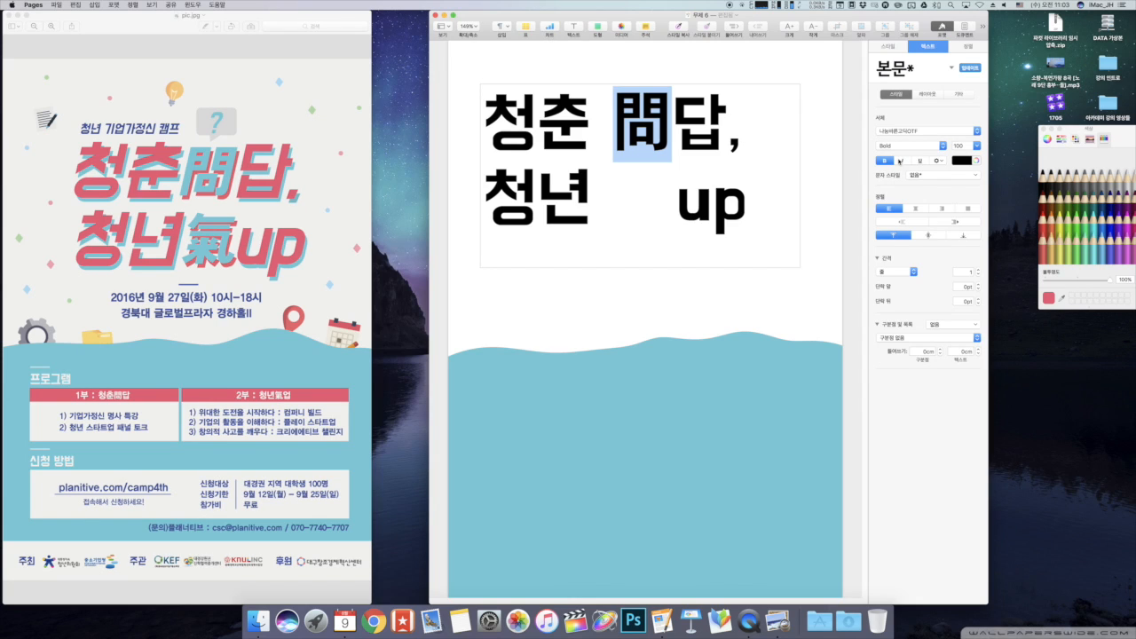
# Set the 氣 character on the title's second line to 나눔바른고딕OTF Bold
pyautogui.click(660, 200)
pyautogui.moveTo(669, 204); pyautogui.dragTo(624, 203)
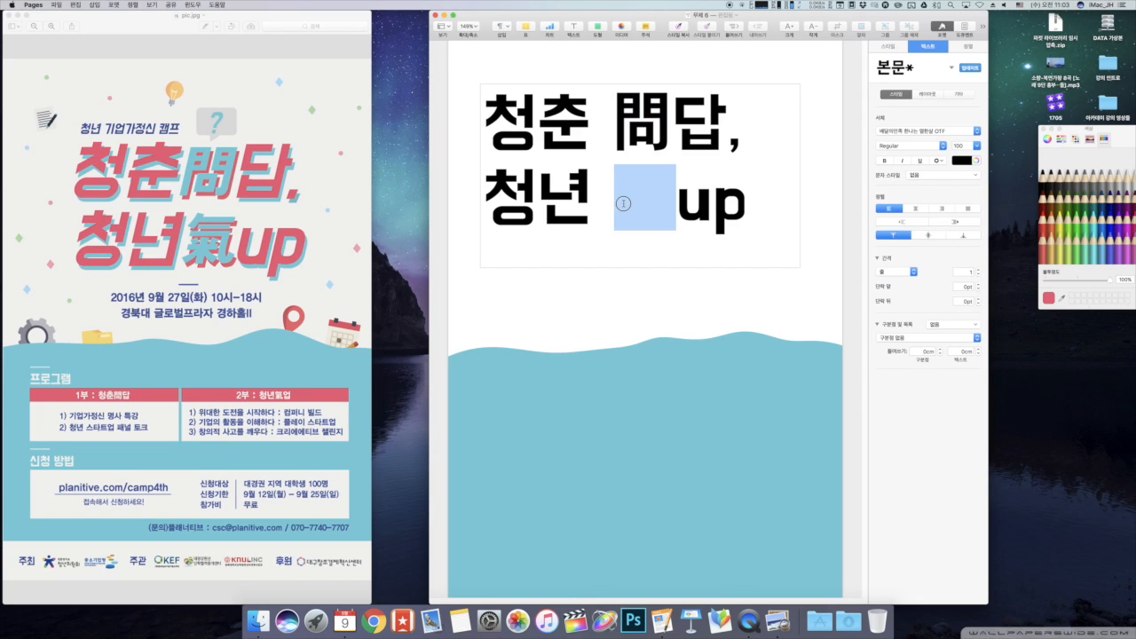
pyautogui.click(938, 131)
pyautogui.click(920, 110)
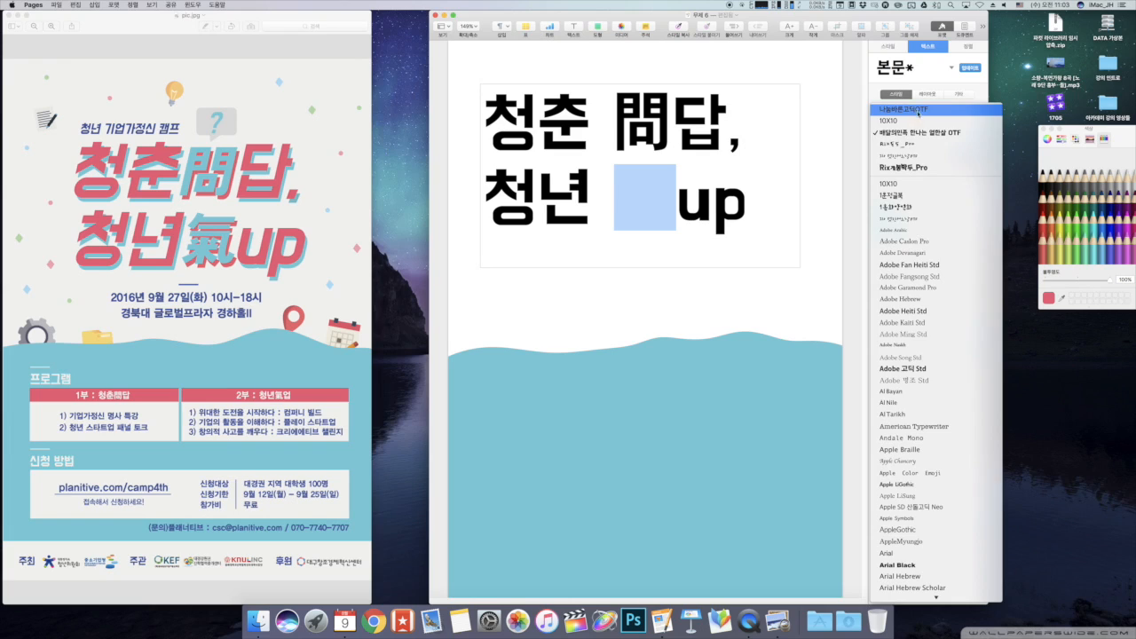
pyautogui.click(891, 147)
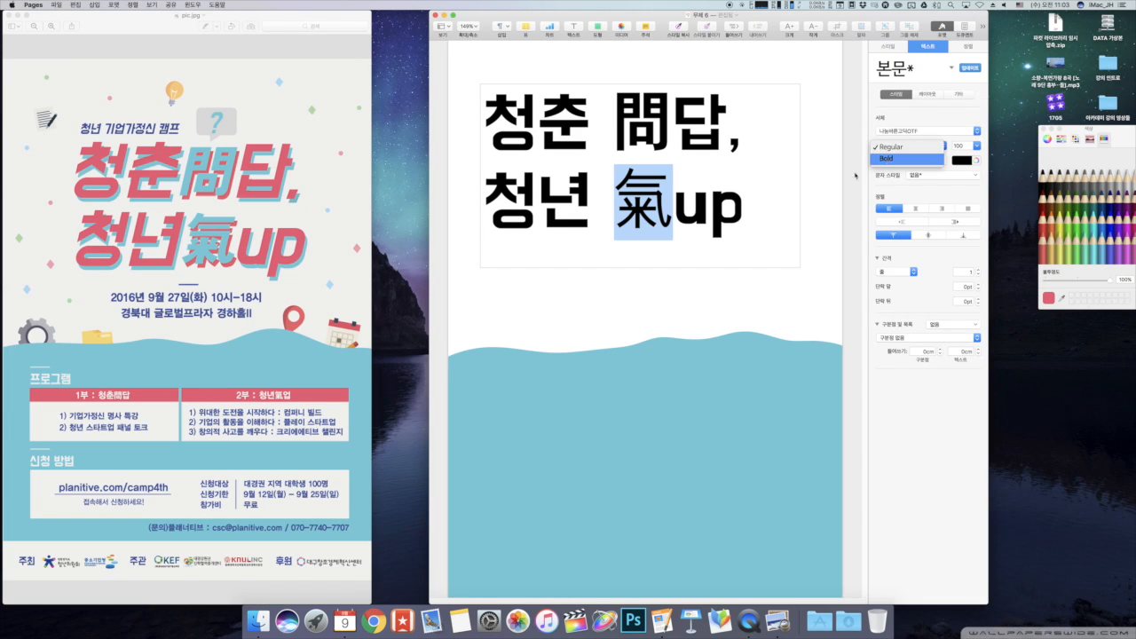
pyautogui.click(890, 159)
pyautogui.click(771, 205)
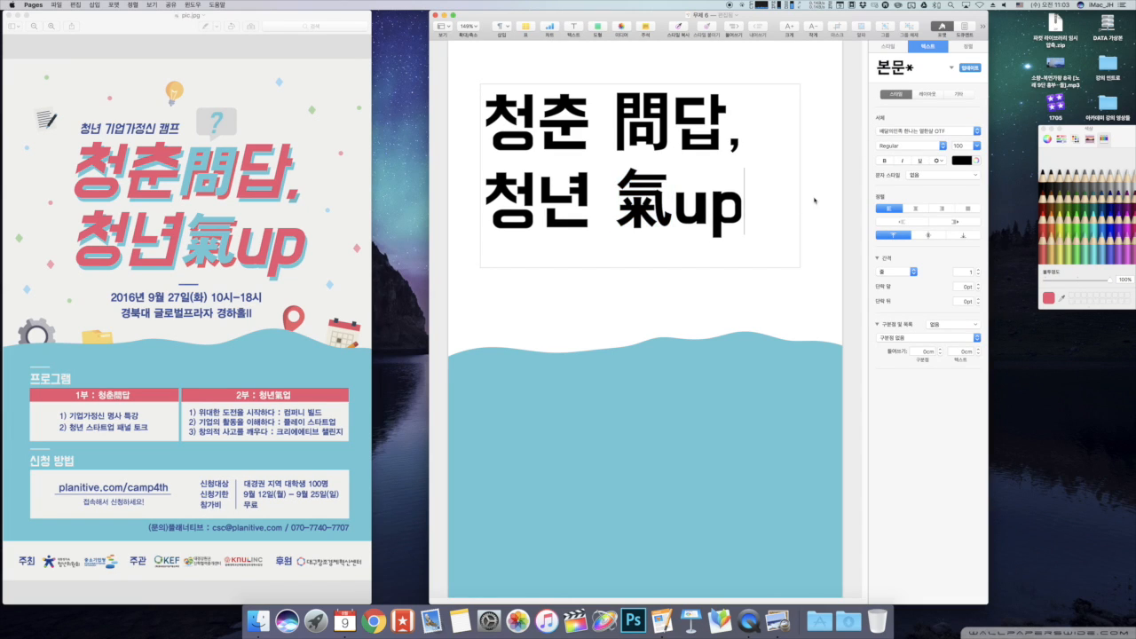
# Recolor the whole title with the coral red sampled from the reference poster's title
pyautogui.moveTo(765, 216); pyautogui.dragTo(500, 138)
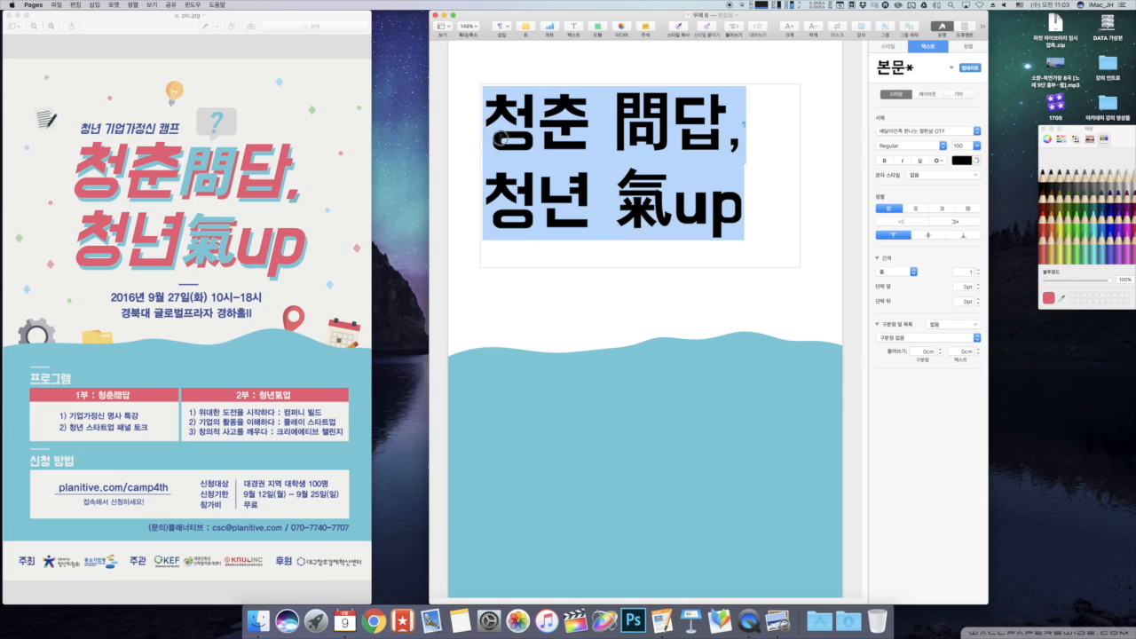
pyautogui.click(965, 161)
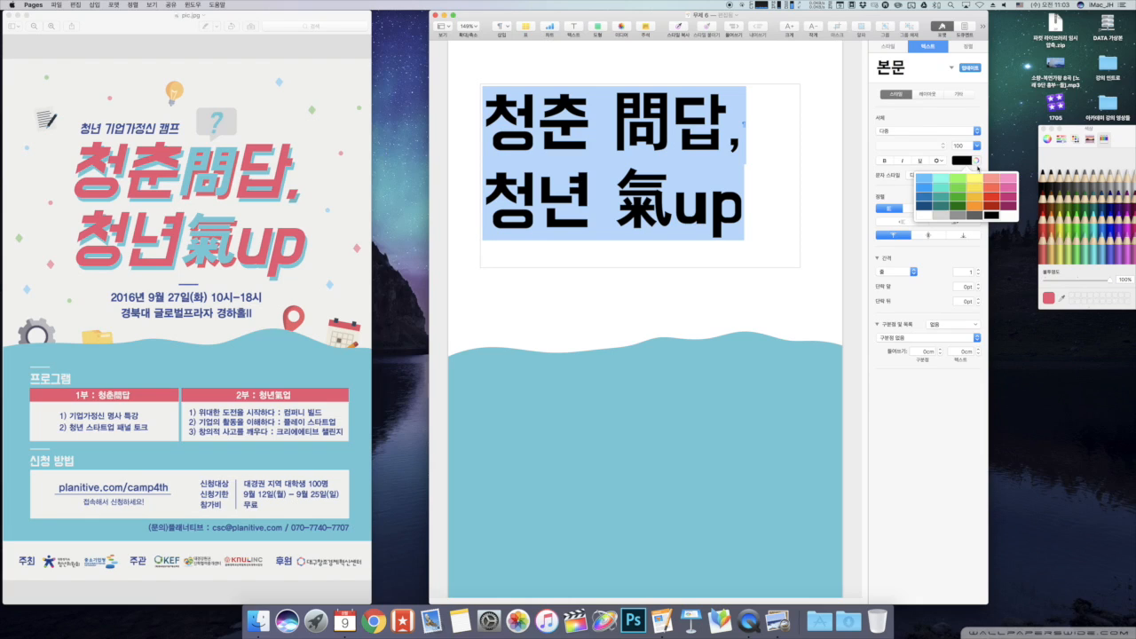
pyautogui.click(976, 162)
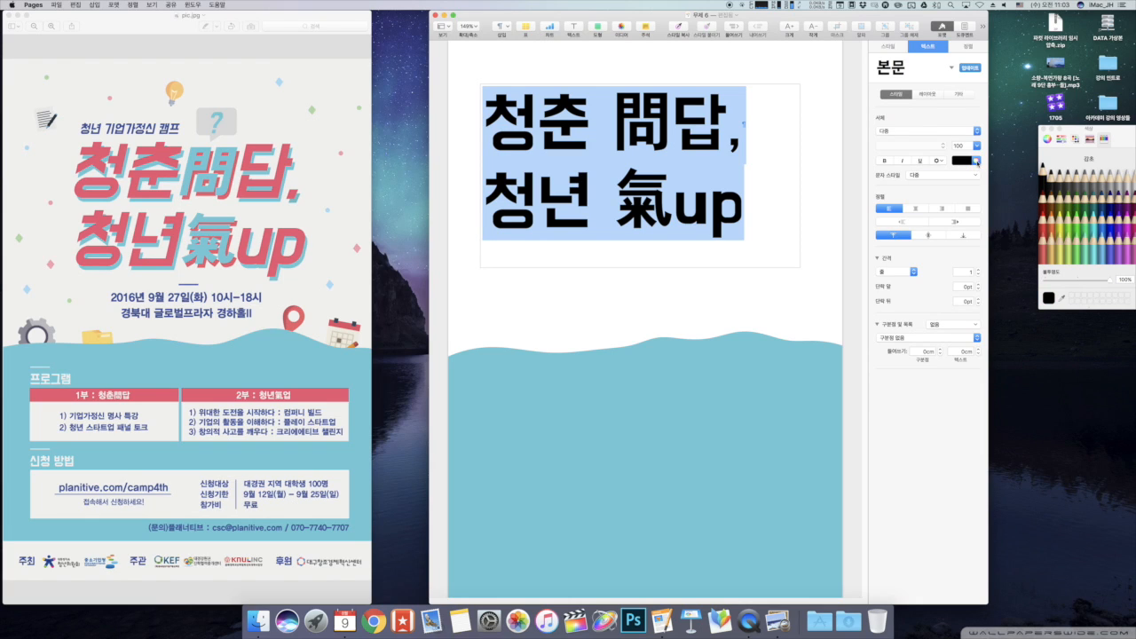
pyautogui.click(1060, 297)
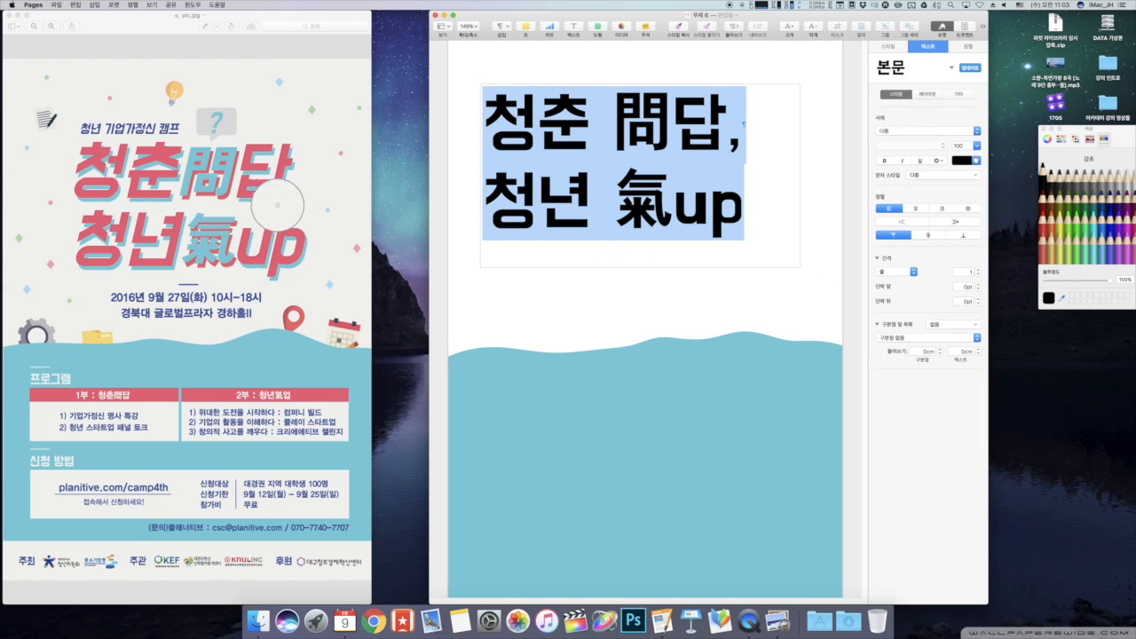
pyautogui.click(275, 186)
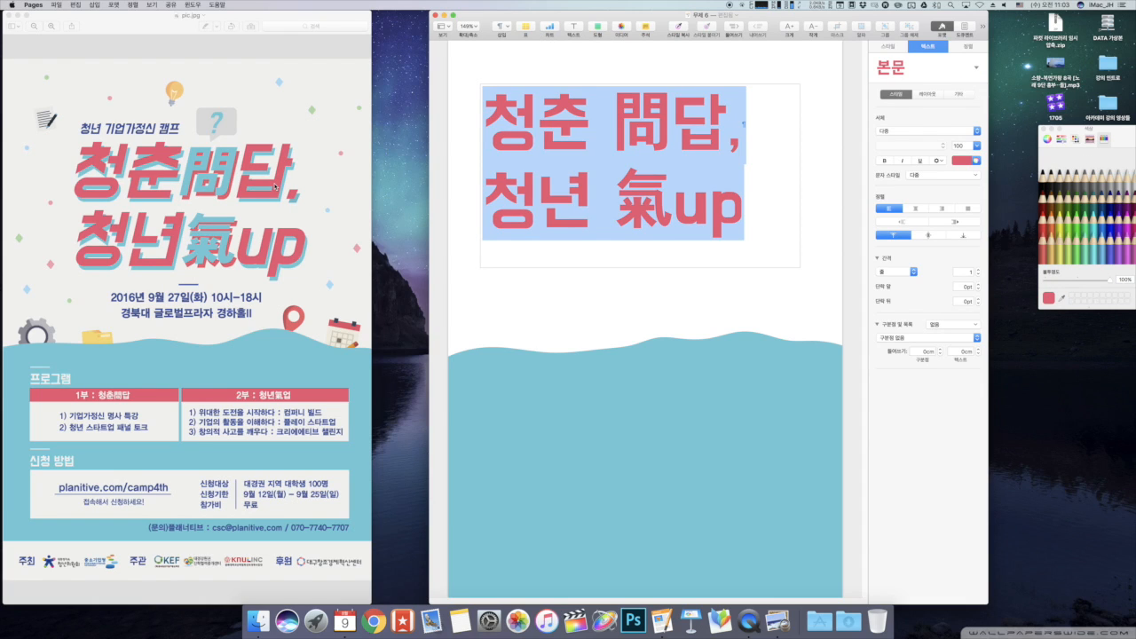
pyautogui.click(742, 304)
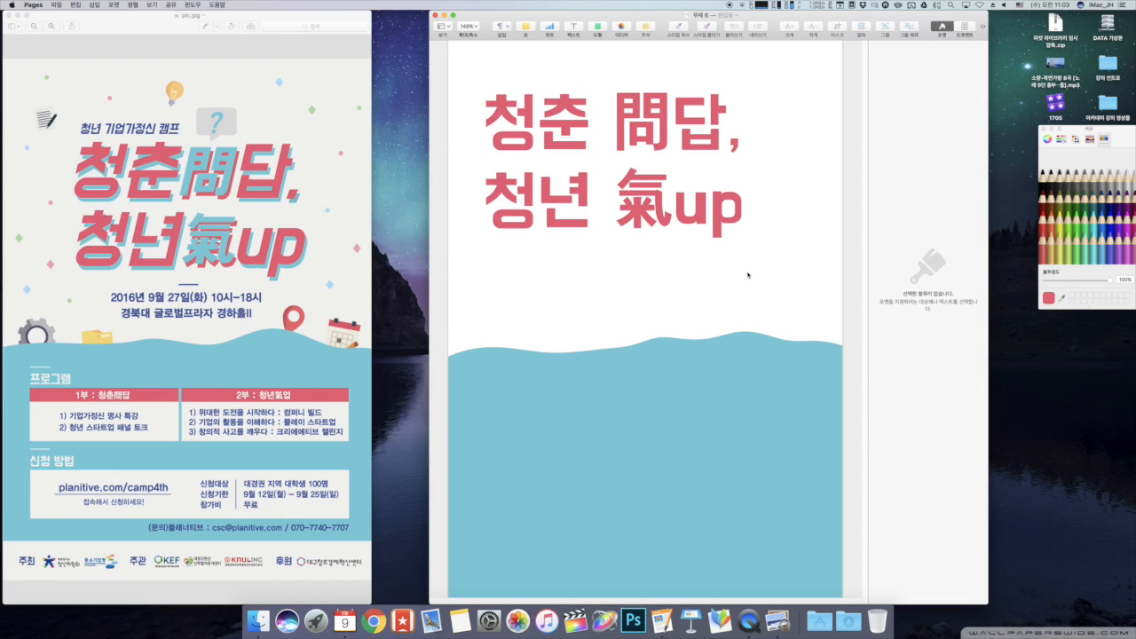
# Recolor the 問 character with the light blue sampled from the same character on the reference poster
pyautogui.click(632, 132)
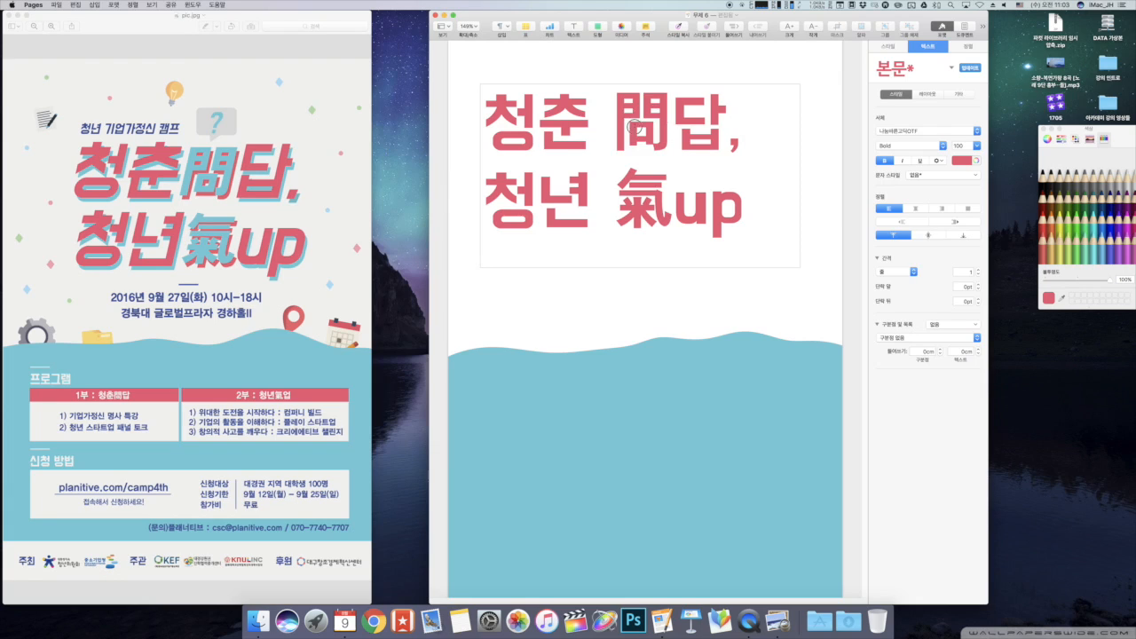
pyautogui.doubleClick(640, 130)
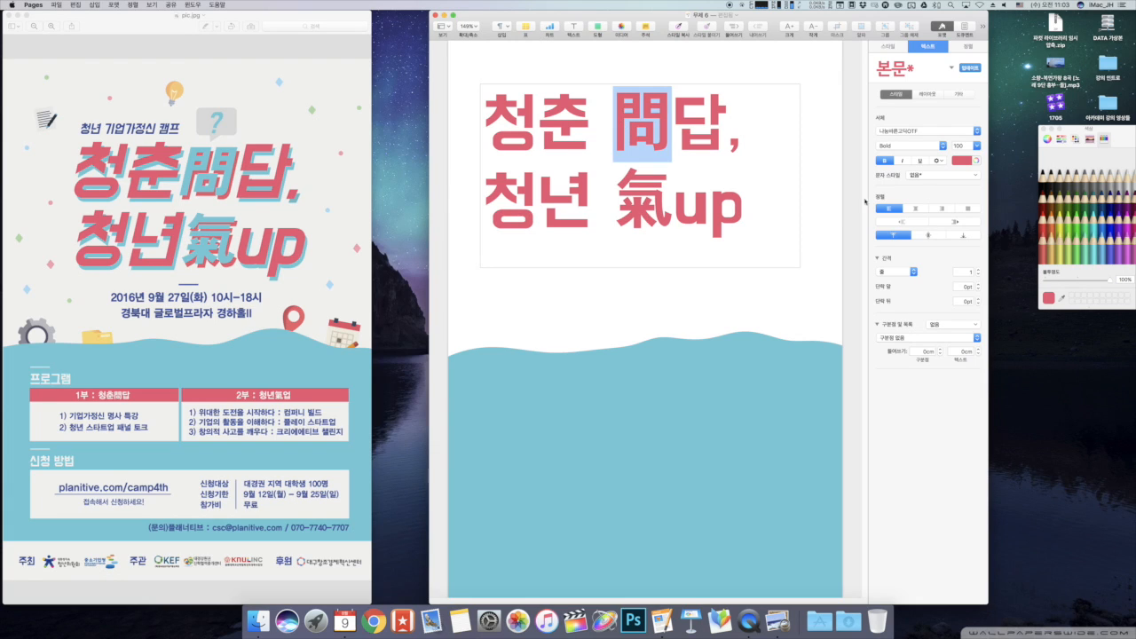
pyautogui.click(975, 161)
pyautogui.click(1063, 300)
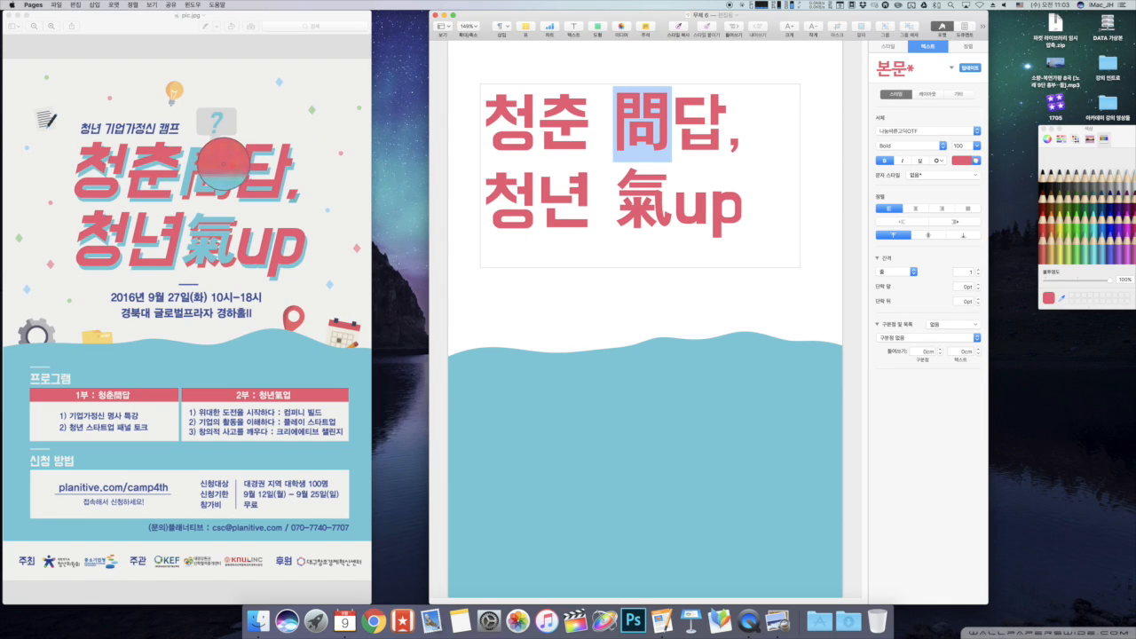
pyautogui.click(227, 165)
# Apply the style of 問 to the 氣 character and shift the title text box slightly down and to the right
pyautogui.press('Left')
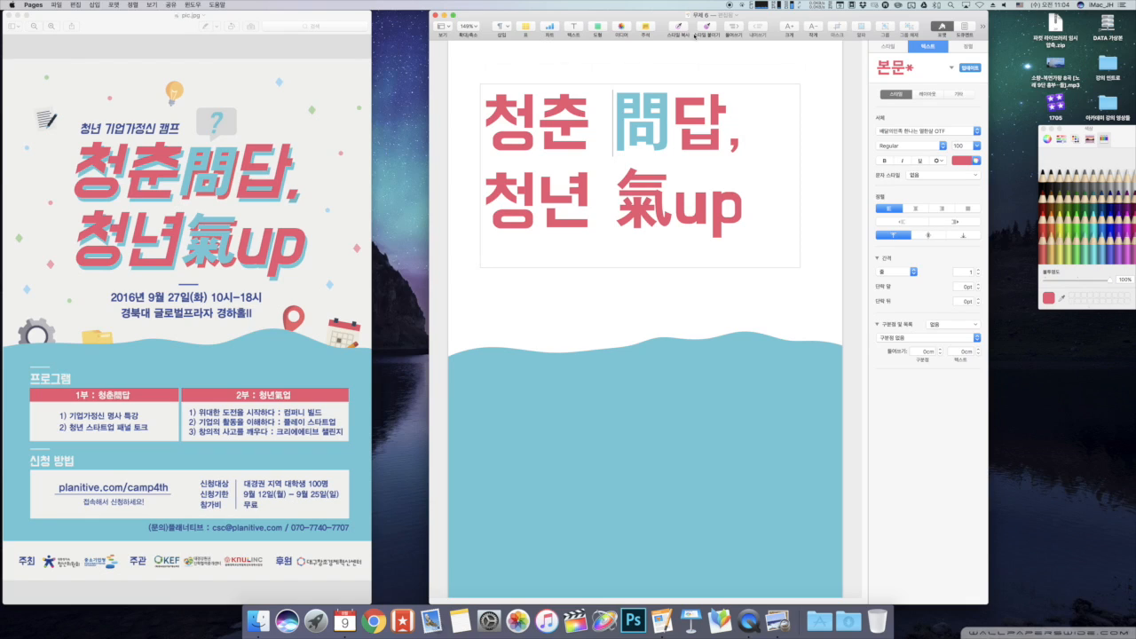
pyautogui.press('Down')
pyautogui.hotkey('shift', 'Right')
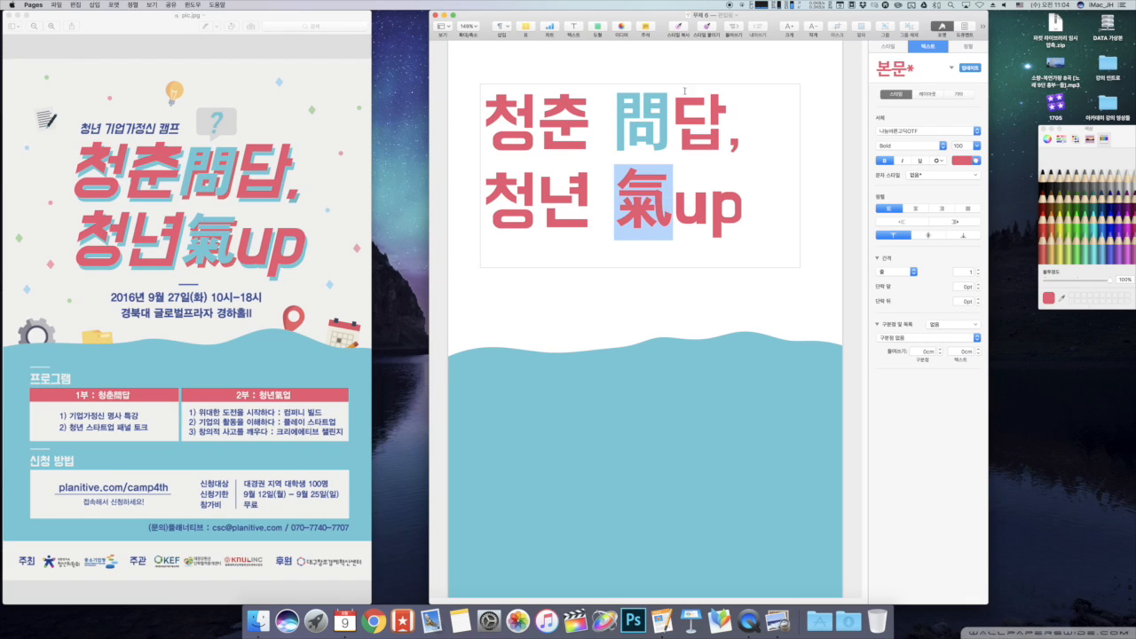
pyautogui.click(705, 27)
pyautogui.click(778, 194)
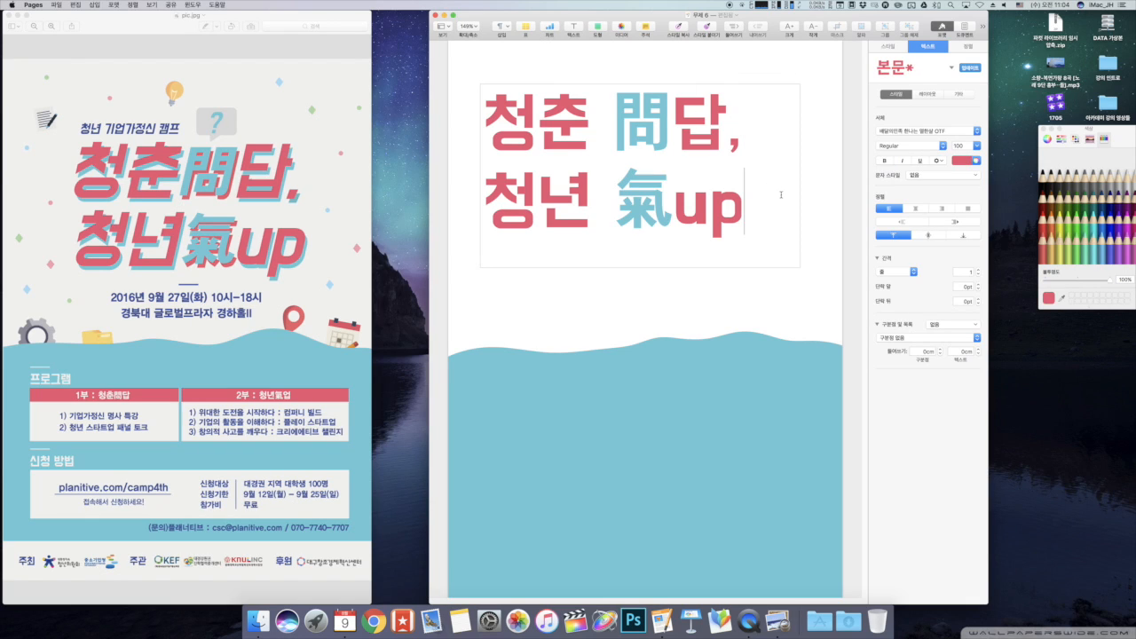
pyautogui.click(829, 224)
pyautogui.moveTo(571, 191); pyautogui.dragTo(576, 200)
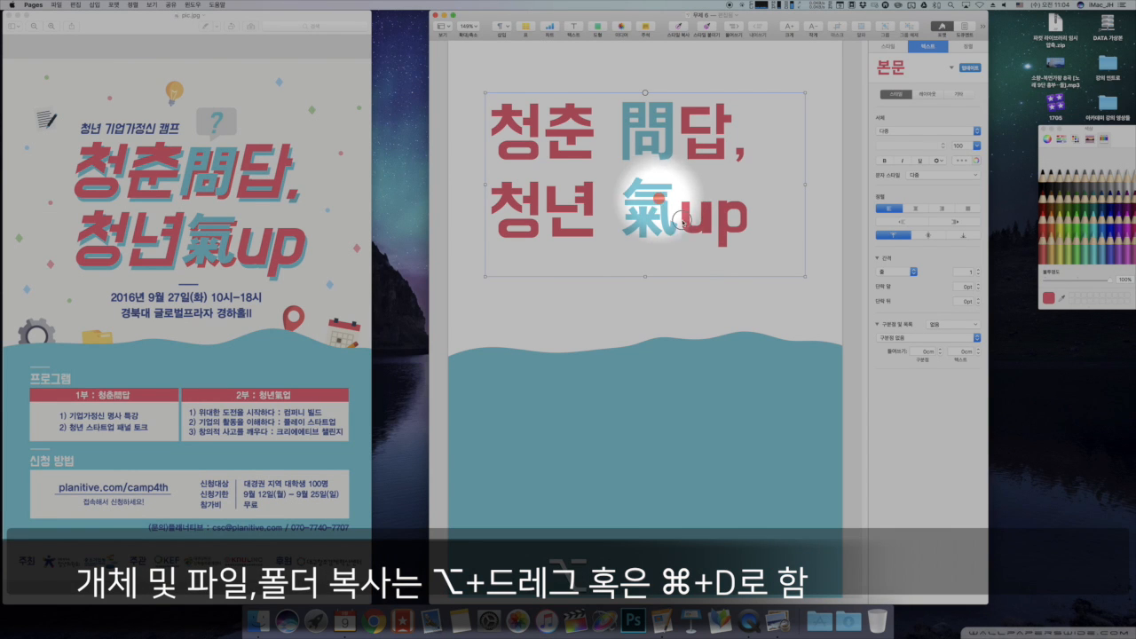
# Duplicate the title text box and place the copy lower right of the original at about X 6 cm, Y 7.7 cm
pyautogui.moveTo(686, 216); pyautogui.dragTo(710, 257)
pyautogui.moveTo(710, 217); pyautogui.dragTo(772, 137)
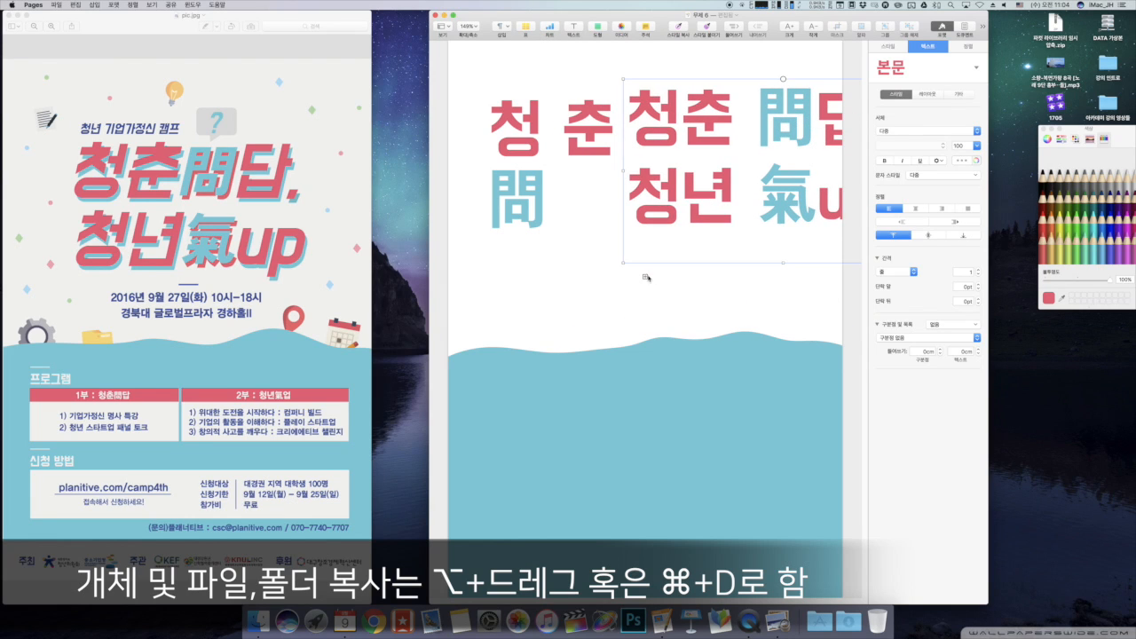
pyautogui.moveTo(701, 190); pyautogui.dragTo(642, 307)
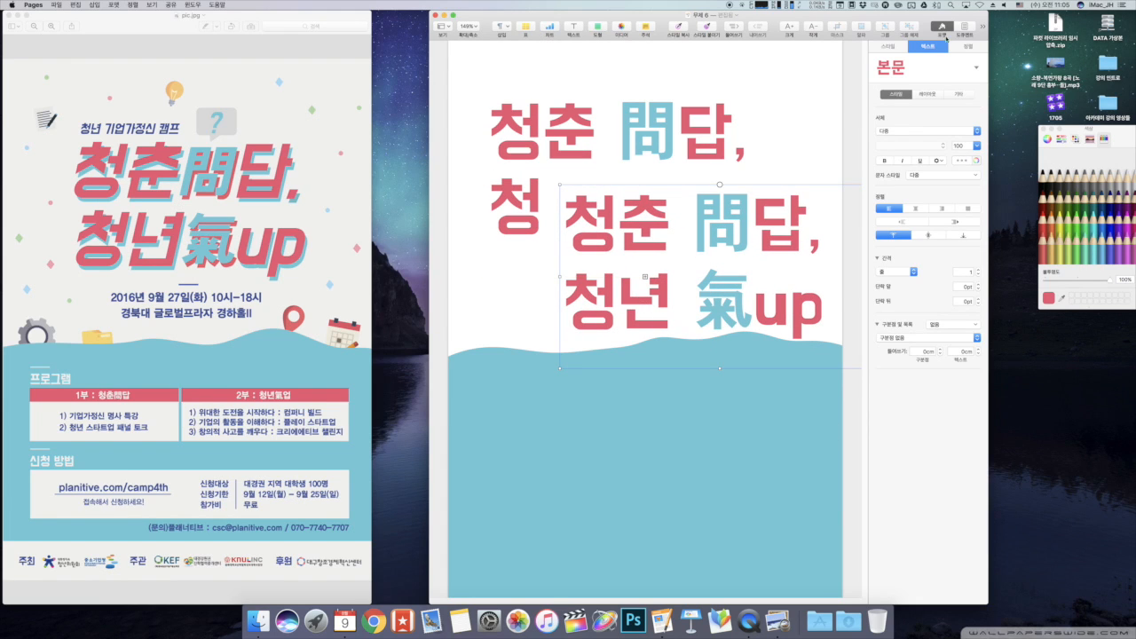
# Set text wrap to 없음 for both the title copy and the original title text box
pyautogui.click(967, 45)
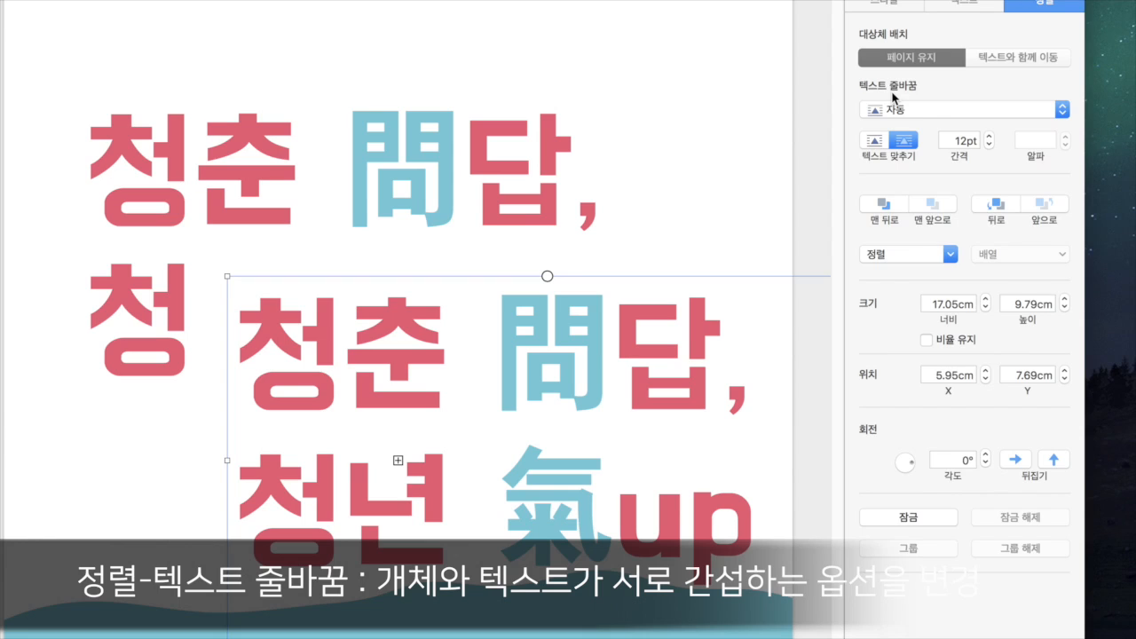
pyautogui.click(909, 109)
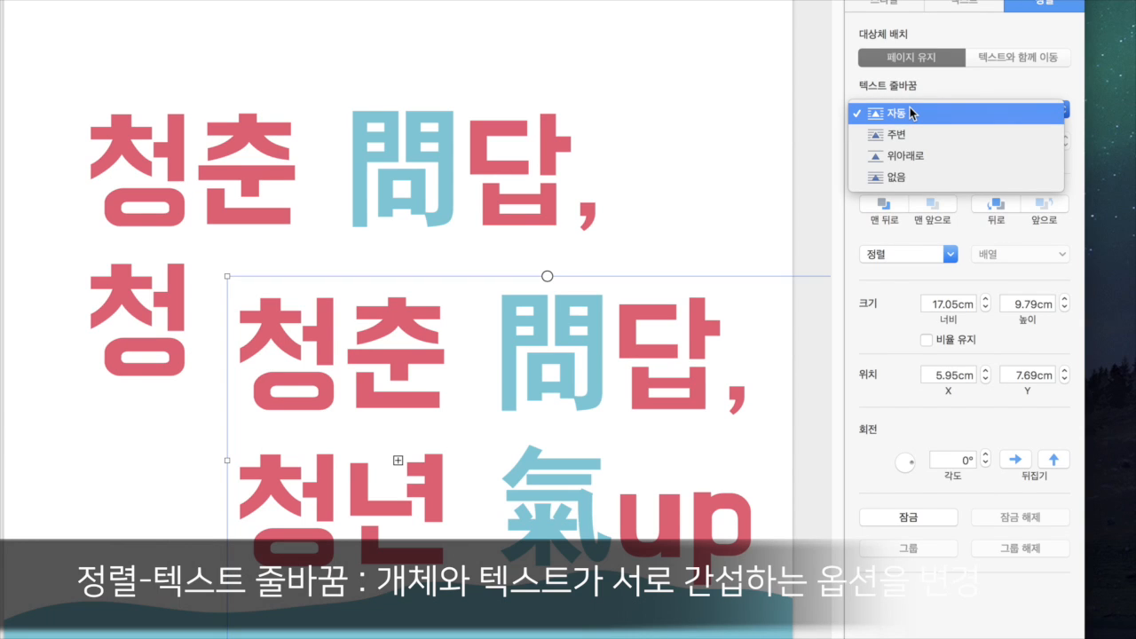
pyautogui.click(927, 176)
pyautogui.click(530, 156)
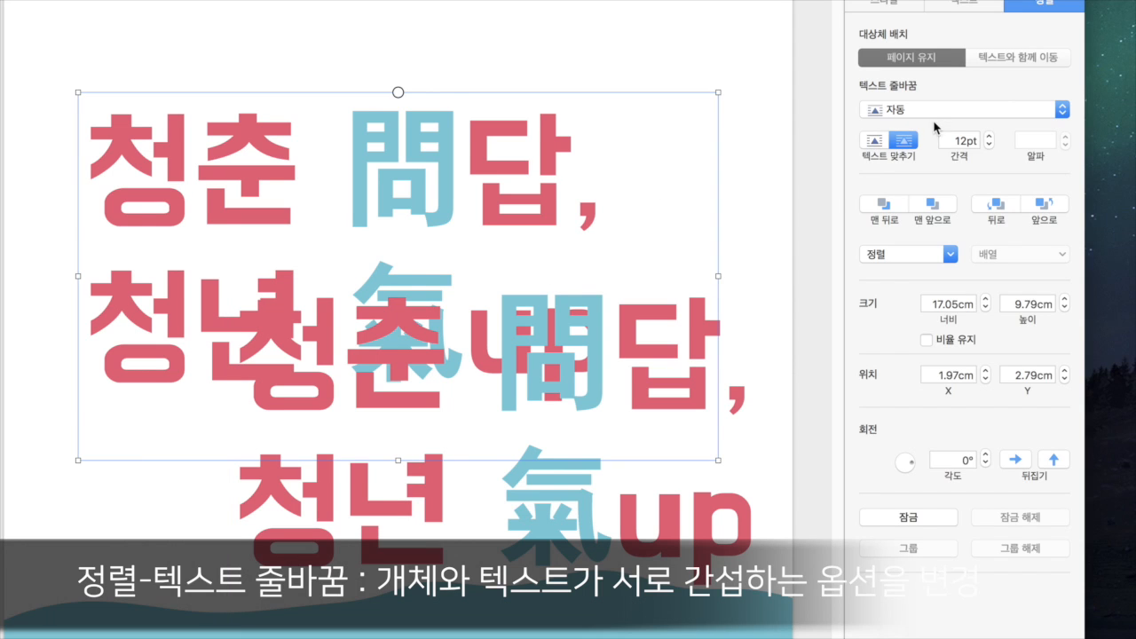
pyautogui.click(933, 116)
pyautogui.click(927, 176)
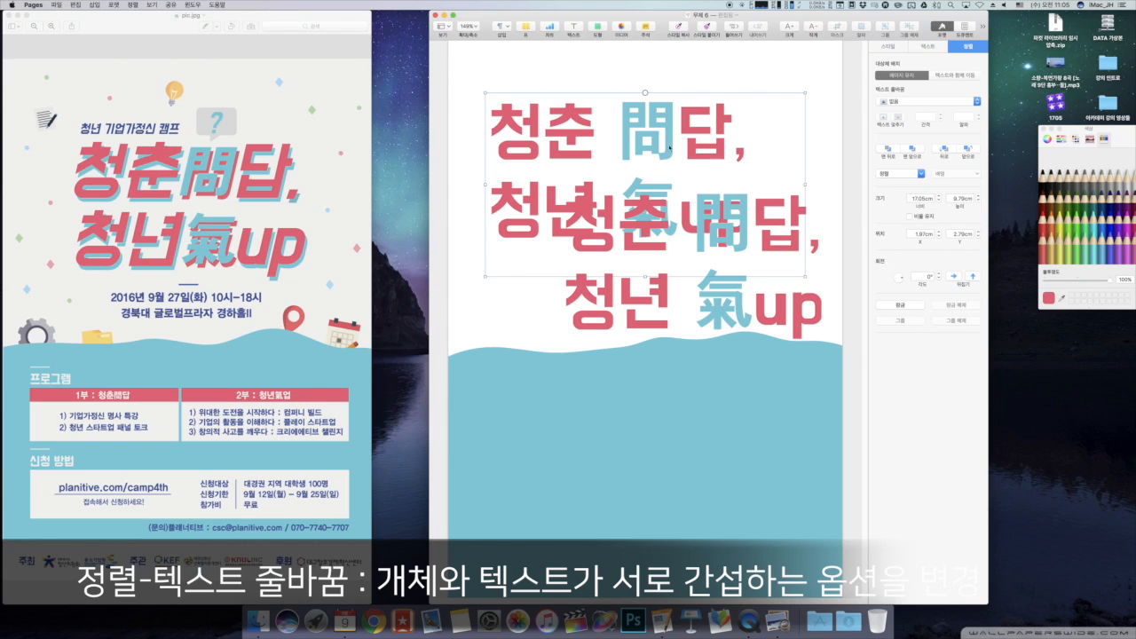
# Move the title copy closer to the original, duplicate it again below, and delete that new duplicate
pyautogui.moveTo(745, 310); pyautogui.dragTo(692, 270)
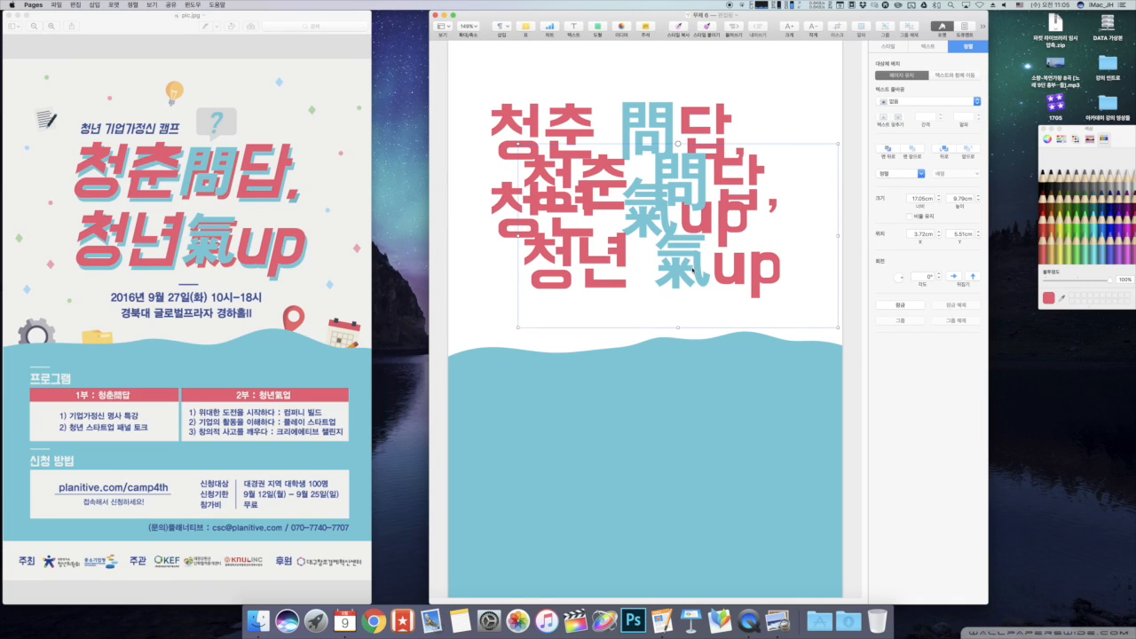
pyautogui.press('super+d')
pyautogui.moveTo(703, 215); pyautogui.dragTo(703, 314)
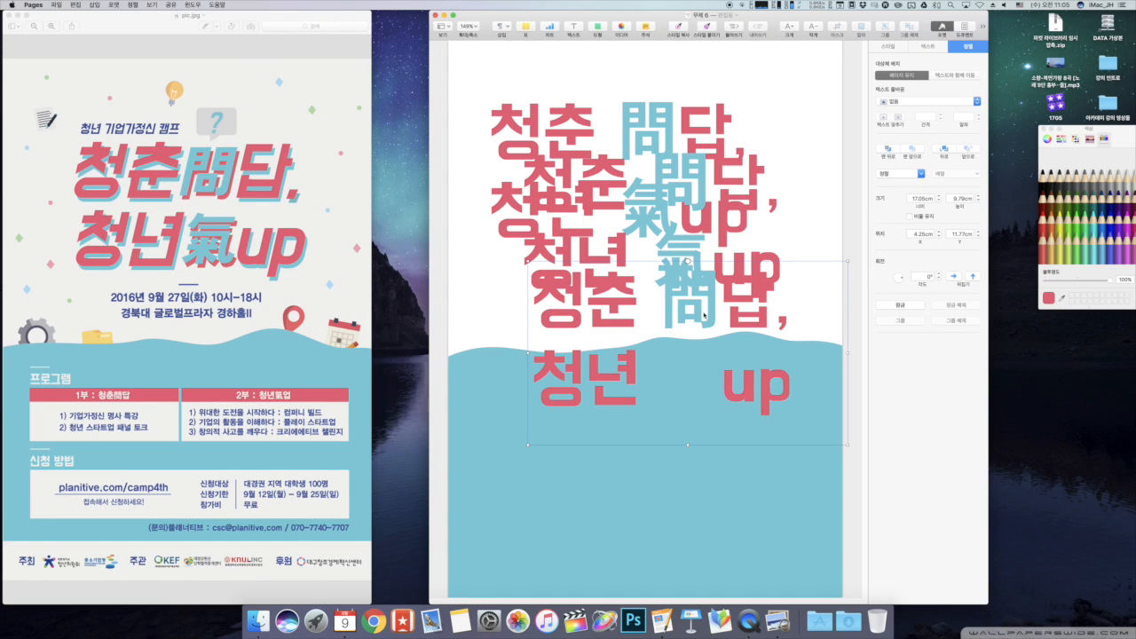
pyautogui.press('BackSpace')
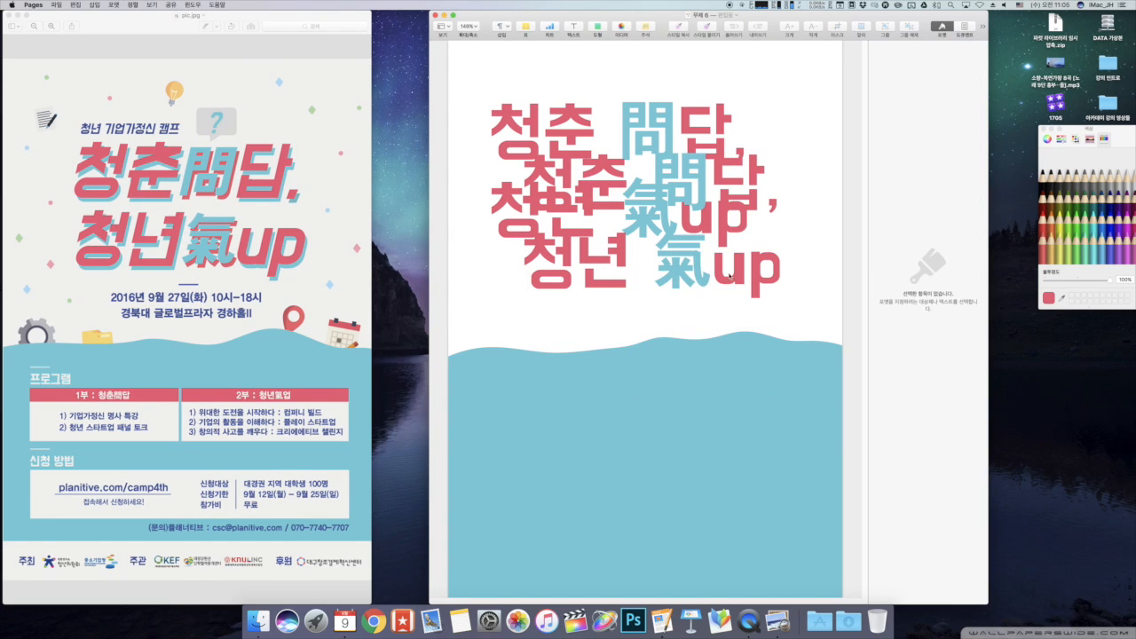
# Delete the remaining offset title copy, and make and delete one more trial duplicate of the original
pyautogui.moveTo(686, 167); pyautogui.dragTo(696, 175)
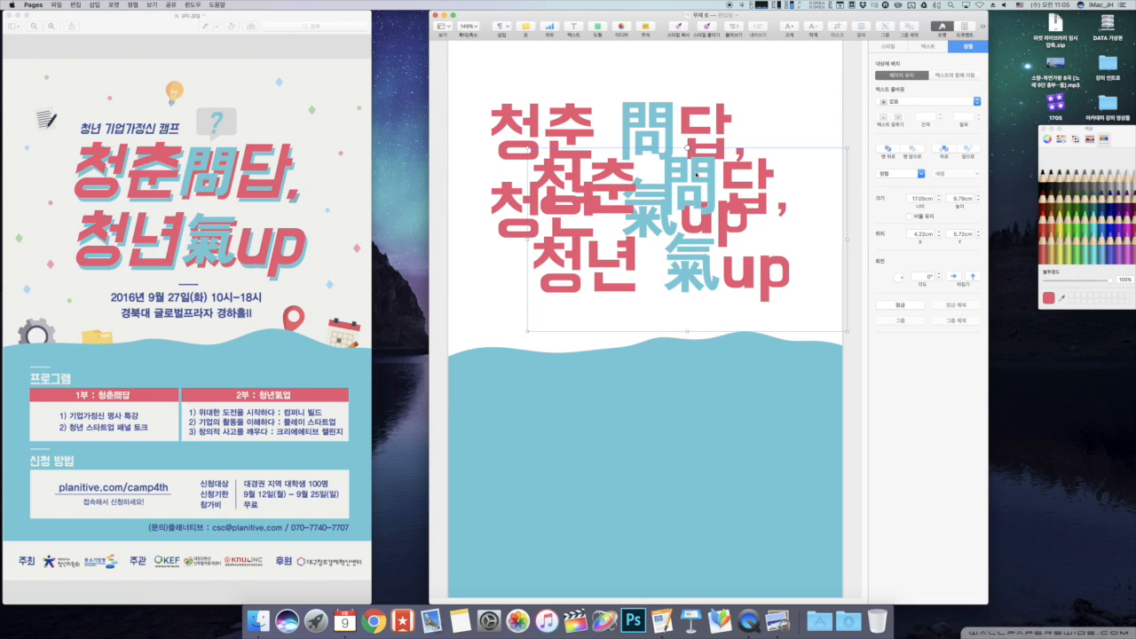
pyautogui.press('BackSpace')
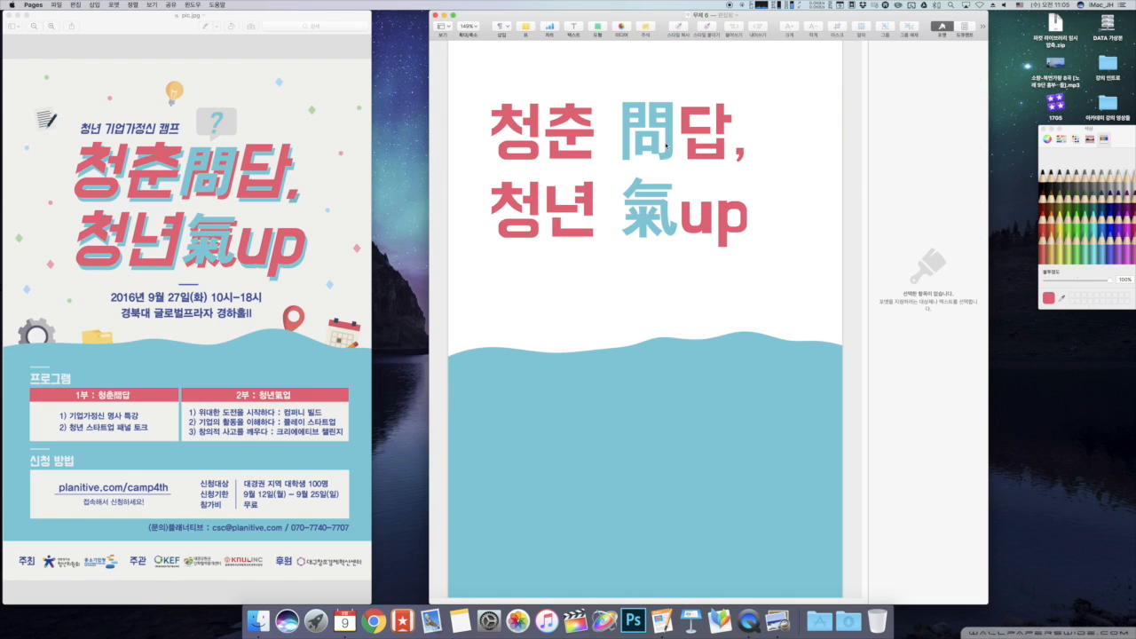
pyautogui.moveTo(665, 145); pyautogui.dragTo(707, 215)
pyautogui.press('BackSpace')
# Duplicate the original title text box and place the copy slightly lower right at about X 3 cm, Y 4.6 cm
pyautogui.click(668, 152)
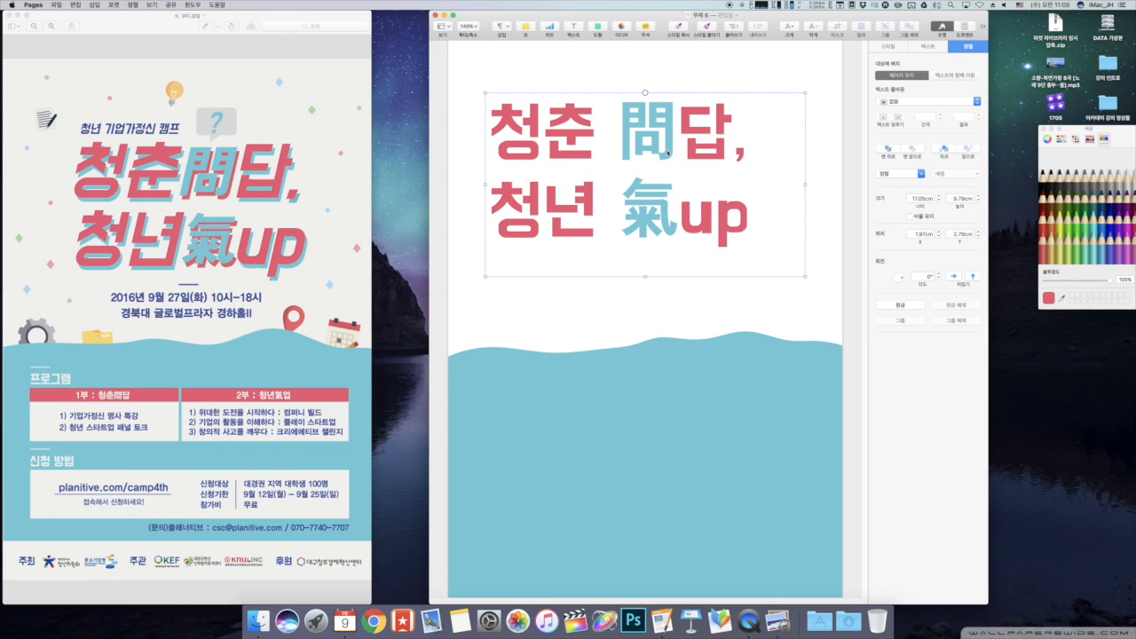
pyautogui.press('super+d')
pyautogui.moveTo(667, 153); pyautogui.dragTo(682, 180)
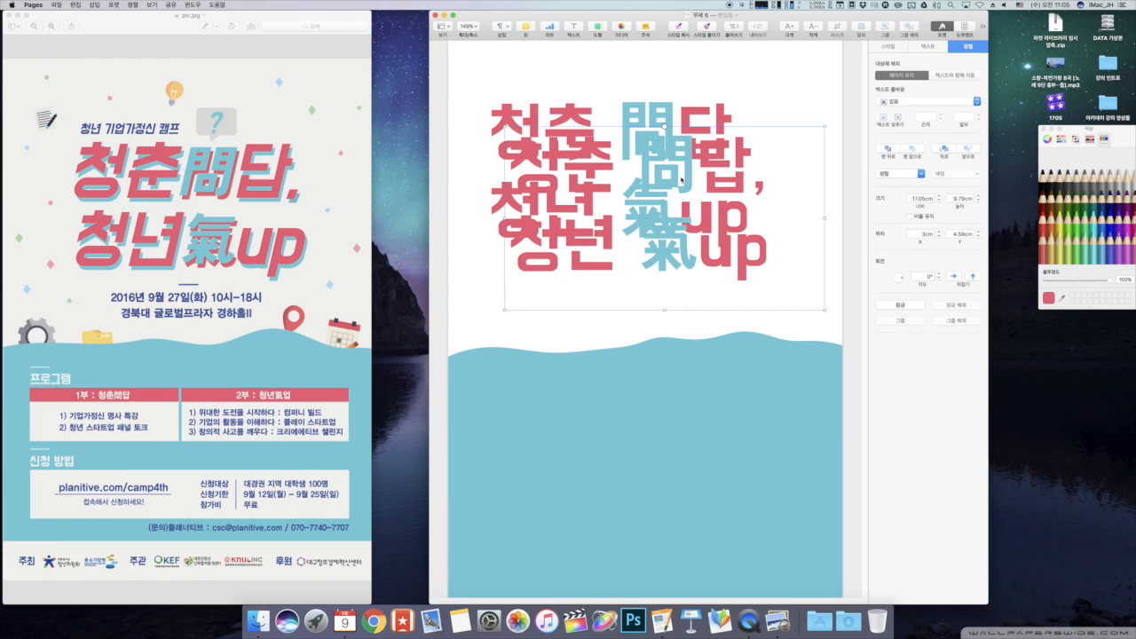
# Switch to Finder and open the 도큐멘트 folder
pyautogui.click(663, 367)
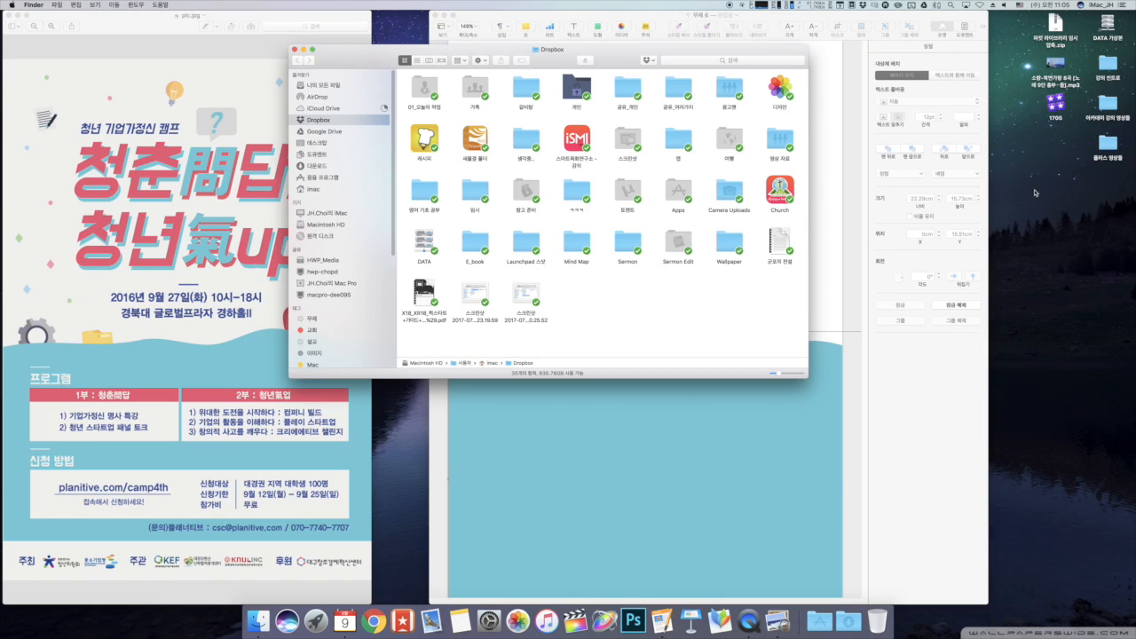
pyautogui.moveTo(367, 57); pyautogui.dragTo(641, 91)
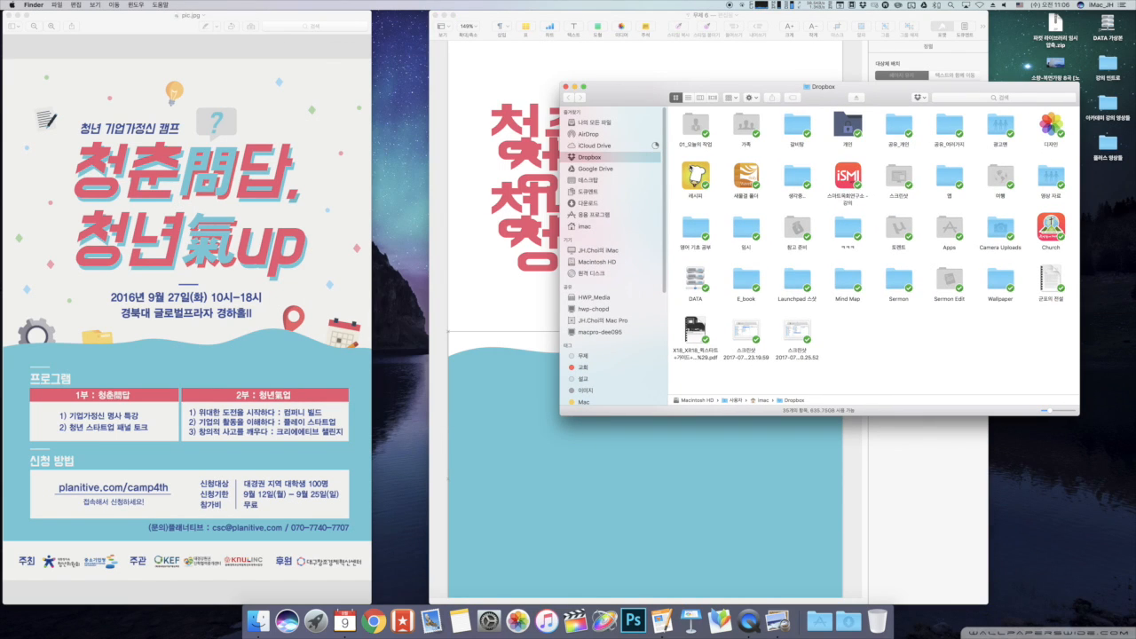
pyautogui.click(593, 191)
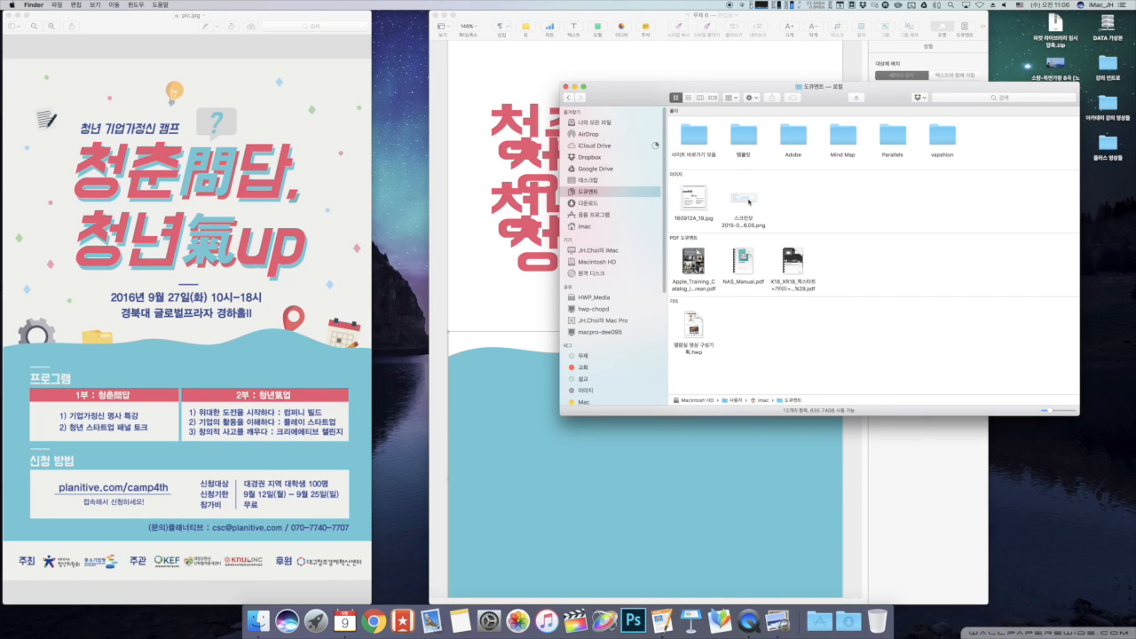
# Make a trial copy of the 스크린샷 2015-09-20 오후 1.36.05.png file beside the original and delete that copy
pyautogui.click(747, 201)
pyautogui.moveTo(747, 202); pyautogui.dragTo(795, 206)
pyautogui.click(746, 201)
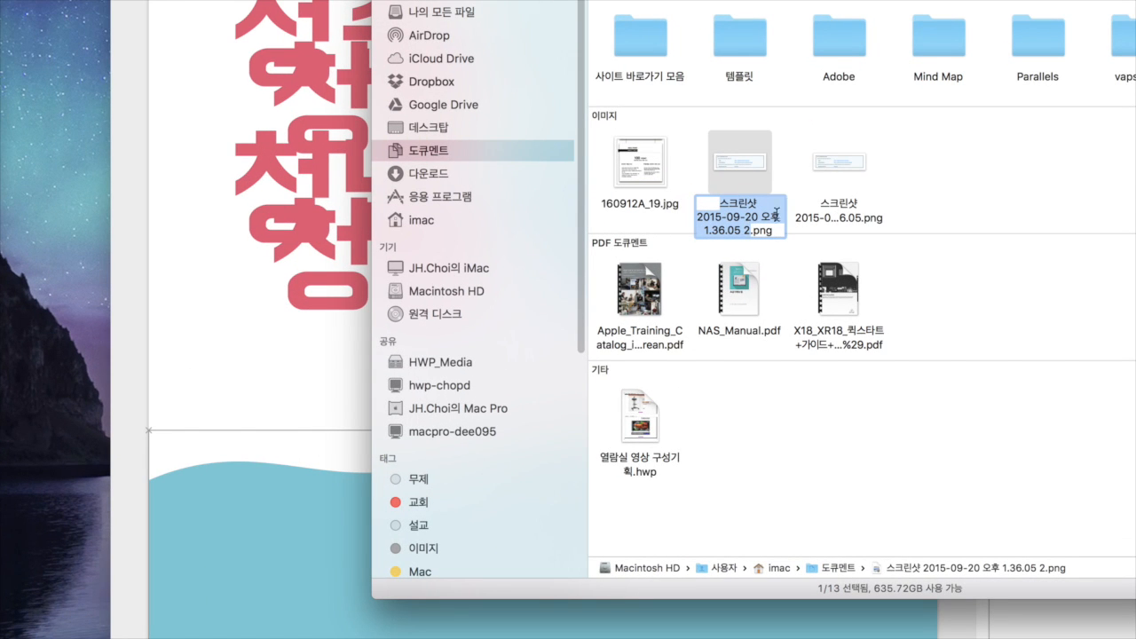
pyautogui.click(763, 175)
pyautogui.click(758, 171)
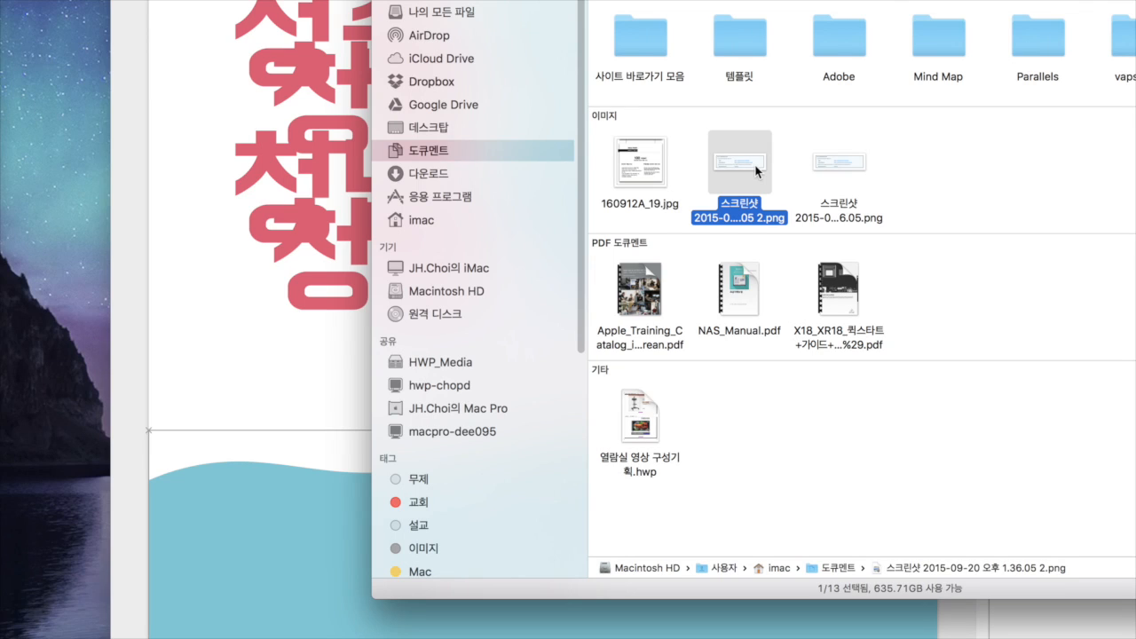
pyautogui.press('super+BackSpace')
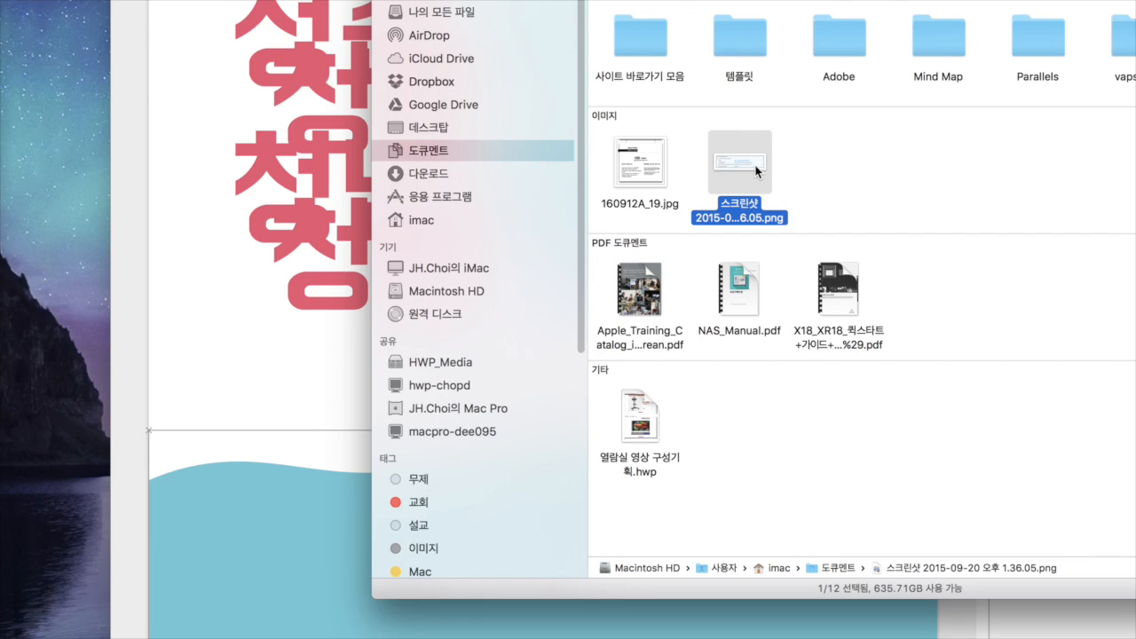
# Duplicate the same screenshot file in place, try renaming the duplicate without keeping a new name, and delete it
pyautogui.press('super+d')
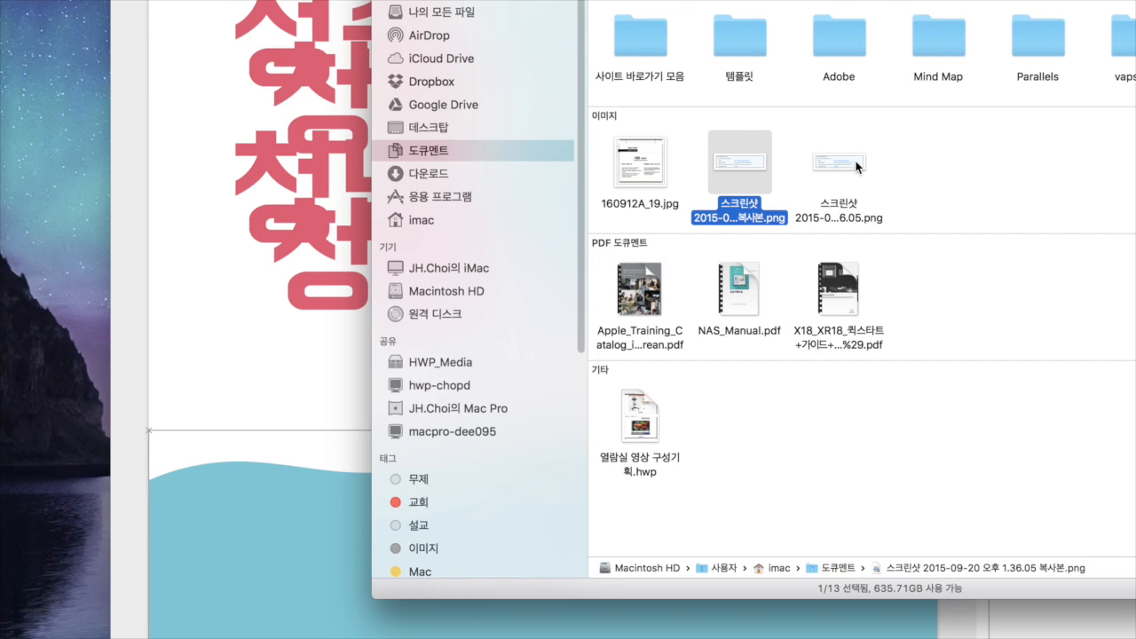
pyautogui.press('Return')
pyautogui.press('BackSpace')
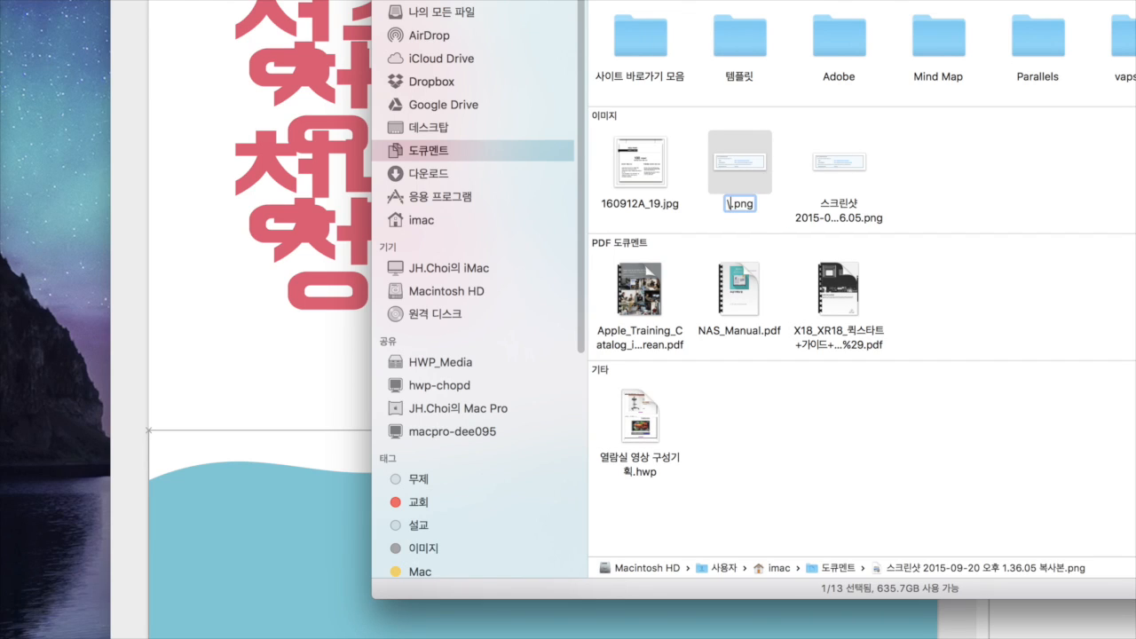
pyautogui.press('Escape')
pyautogui.press('Return')
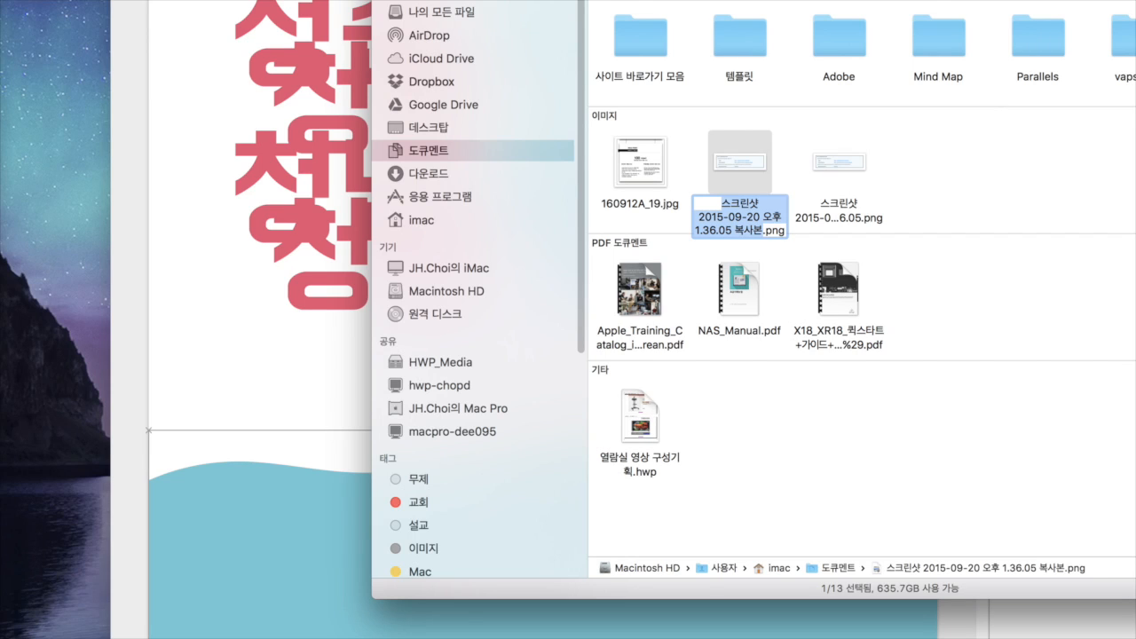
pyautogui.click(790, 181)
pyautogui.click(761, 171)
pyautogui.press('super+BackSpace')
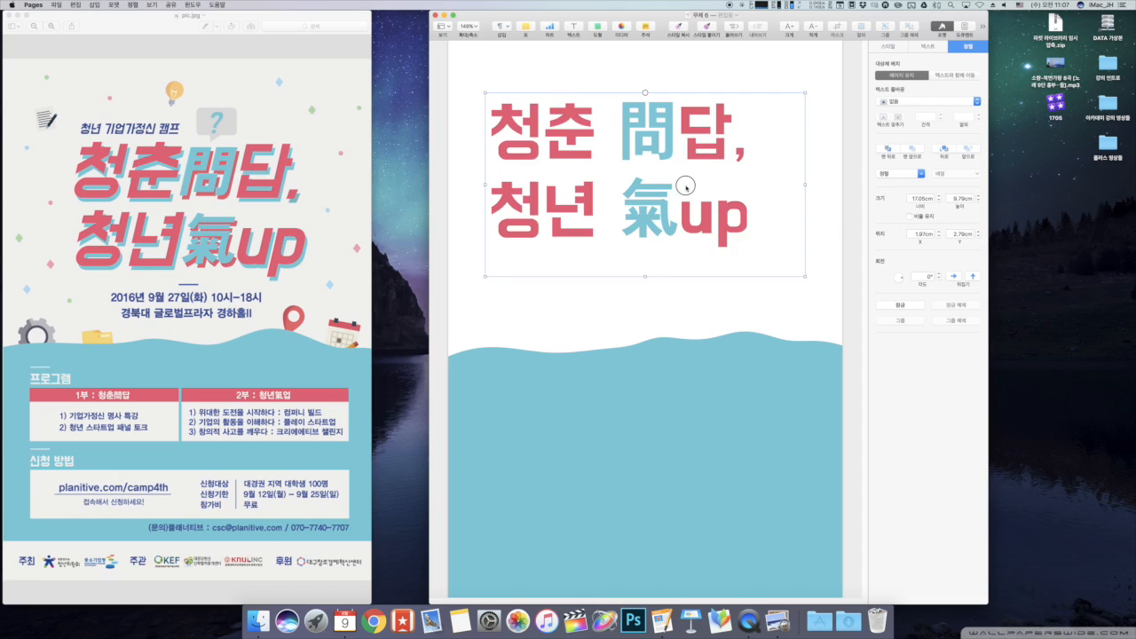
# Duplicate the title text box in Pages and place the copy below the original, over the wave shape
pyautogui.press('super+d')
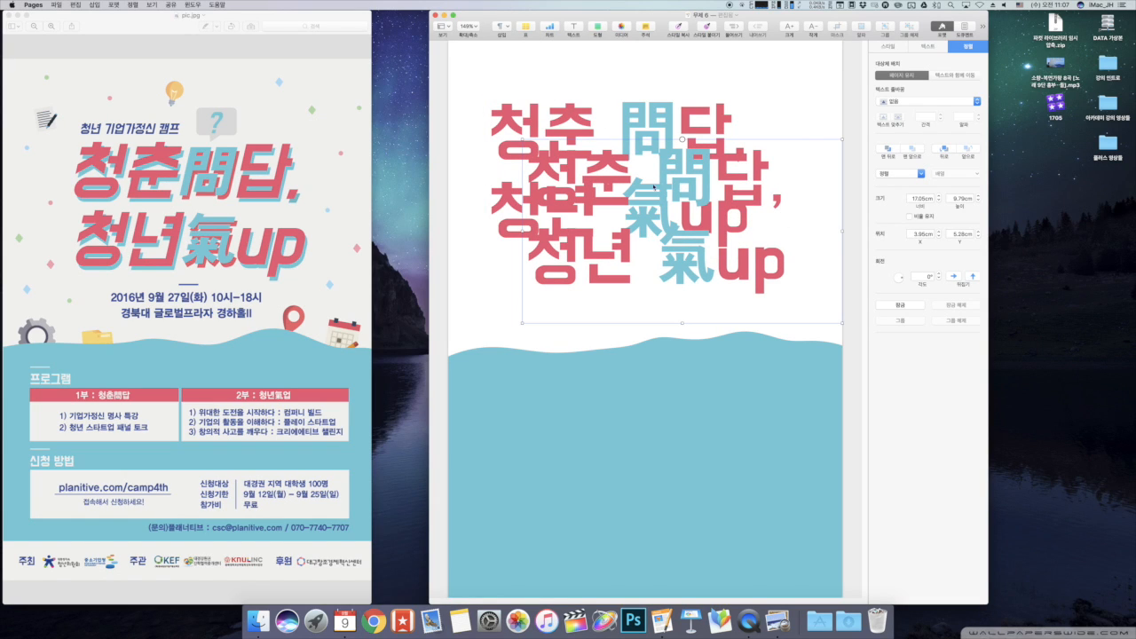
pyautogui.moveTo(655, 164); pyautogui.dragTo(603, 296)
# Recolour 청춘 in the original title light blue by sampling the colour of 問
pyautogui.click(584, 151)
pyautogui.doubleClick(584, 151)
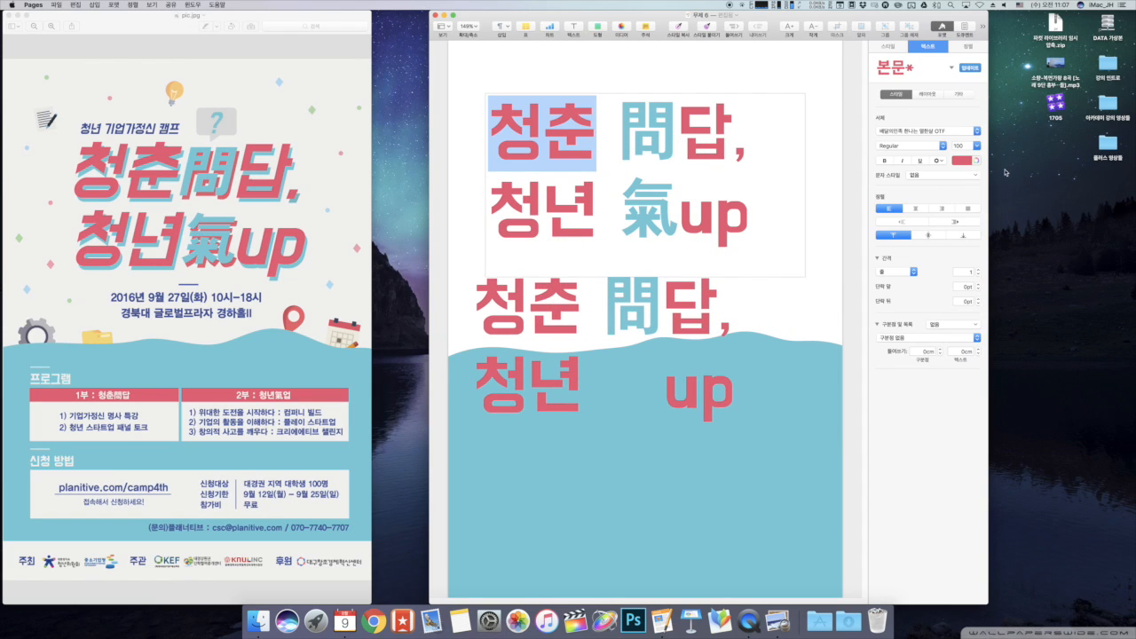
pyautogui.click(976, 160)
pyautogui.click(1056, 297)
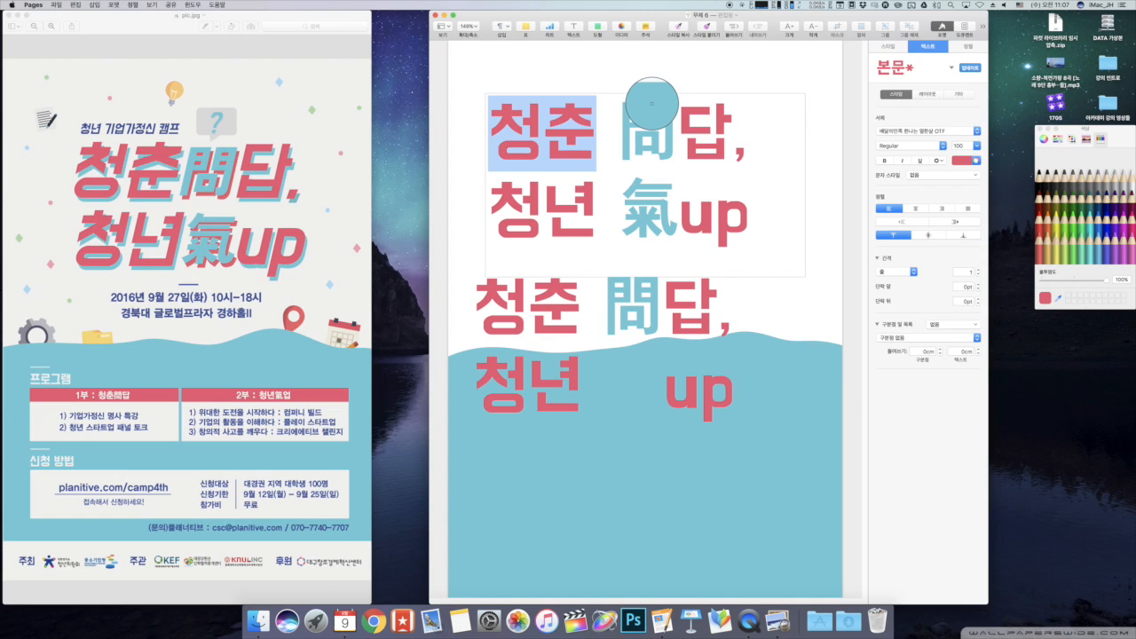
pyautogui.click(651, 103)
pyautogui.click(677, 134)
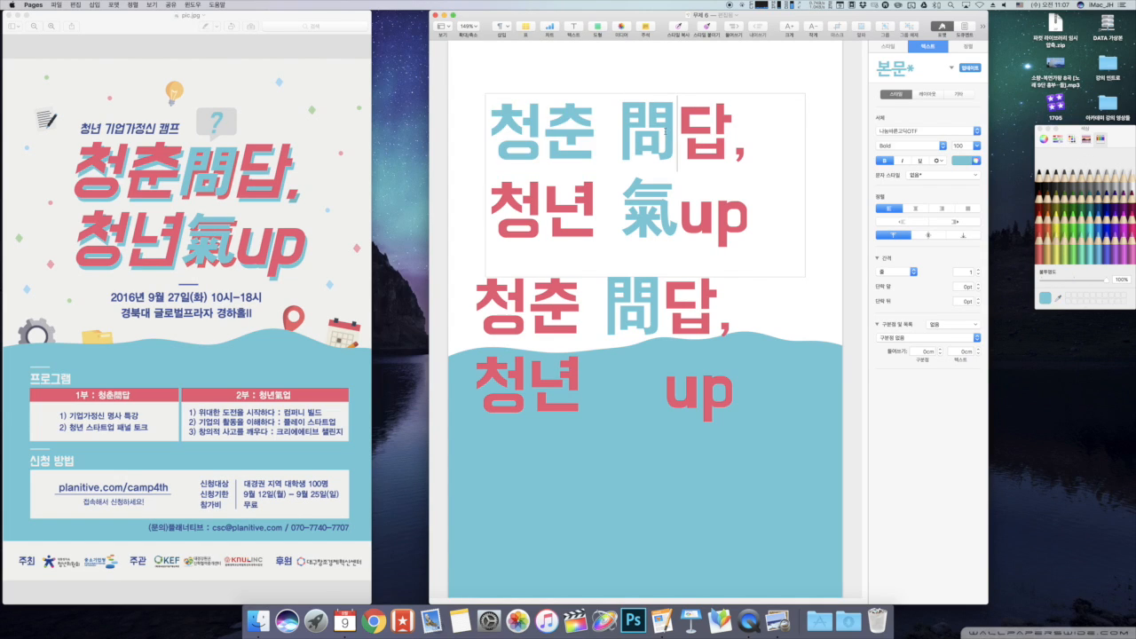
# Recolour 問 in the original title coral by sampling the colour of 답
pyautogui.doubleClick(621, 131)
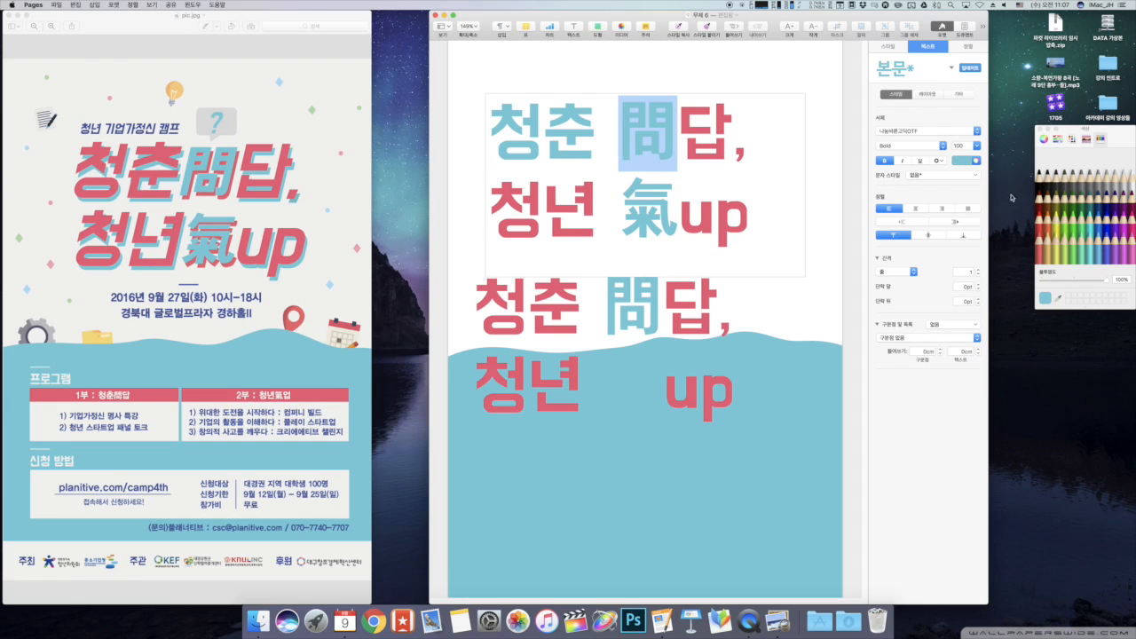
pyautogui.click(1057, 298)
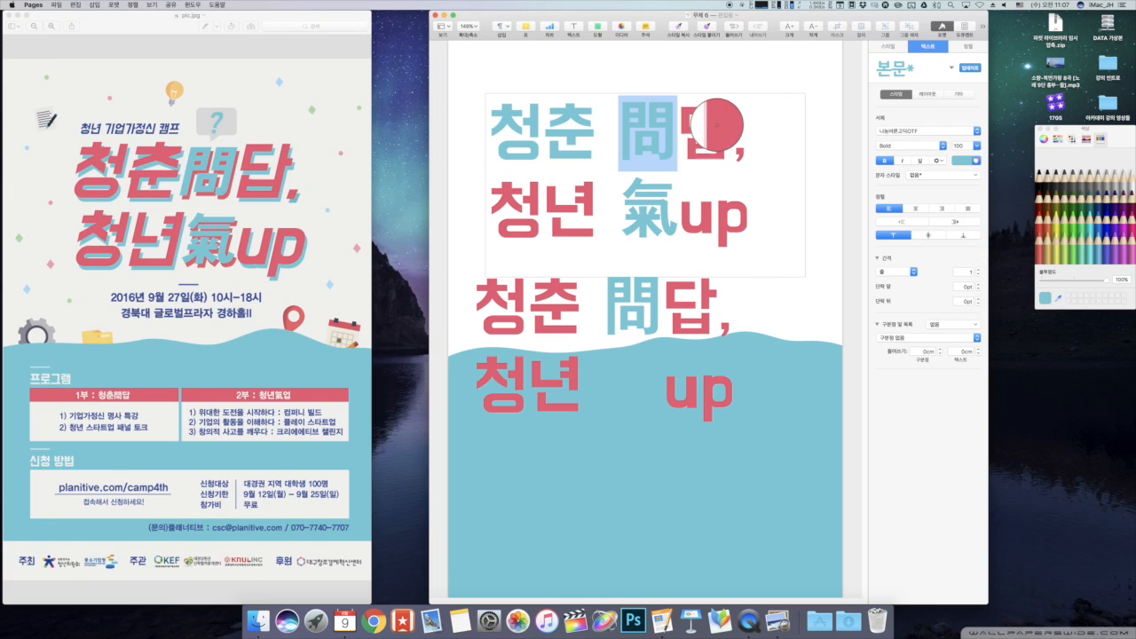
pyautogui.click(717, 124)
pyautogui.click(780, 132)
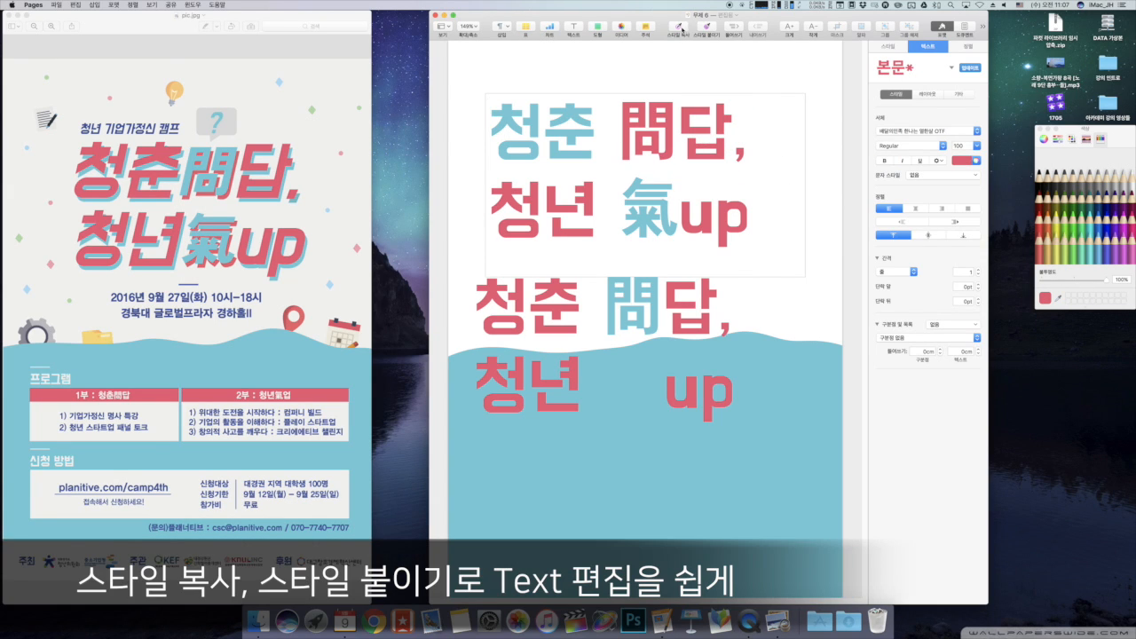
# Paste the light blue text style onto 답, 청년 and up in the original title
pyautogui.moveTo(678, 129); pyautogui.dragTo(619, 206)
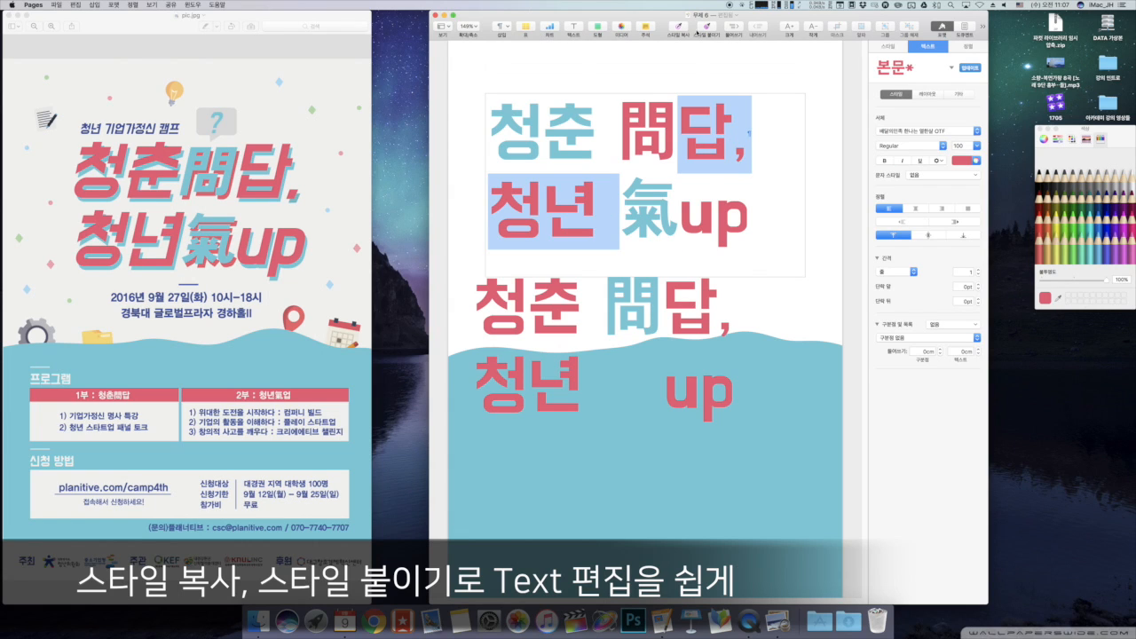
pyautogui.click(704, 29)
pyautogui.doubleClick(736, 217)
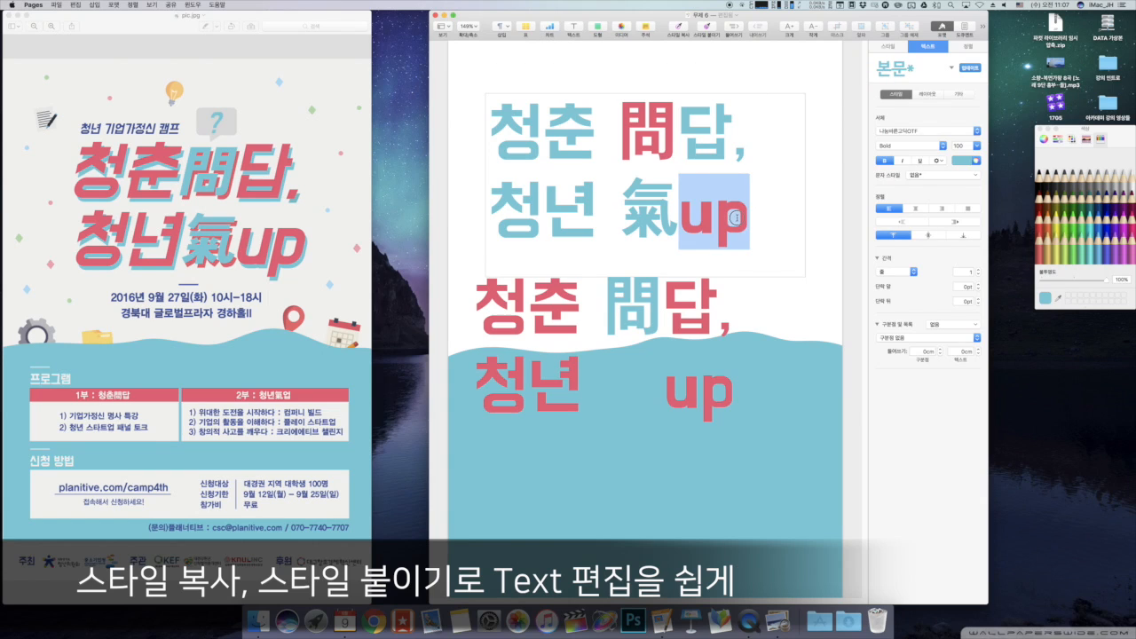
# Copy the coral text style of 問 and paste it onto 氣 in the original title
pyautogui.click(619, 137)
pyautogui.click(678, 28)
pyautogui.doubleClick(672, 211)
pyautogui.click(705, 28)
pyautogui.click(840, 194)
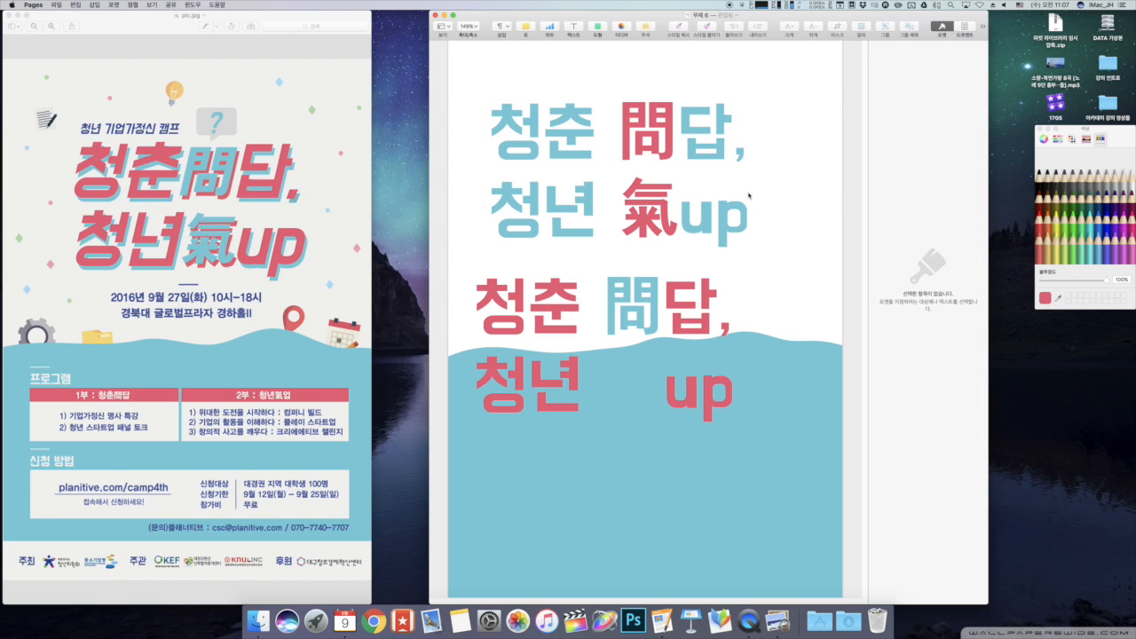
# Overlay the title copy on the recoloured title, slightly offset at X 1.8 cm, Y 2.6 cm, and narrow its box to 16 cm
pyautogui.moveTo(665, 322); pyautogui.dragTo(661, 136)
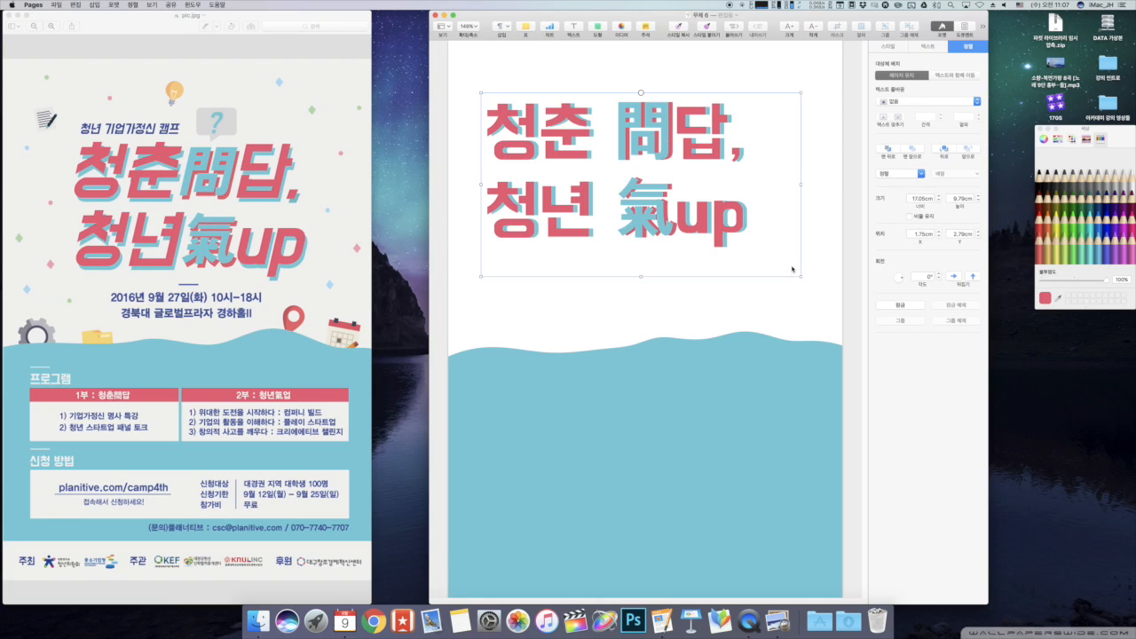
pyautogui.moveTo(801, 276); pyautogui.dragTo(781, 263)
pyautogui.moveTo(652, 214); pyautogui.dragTo(654, 211)
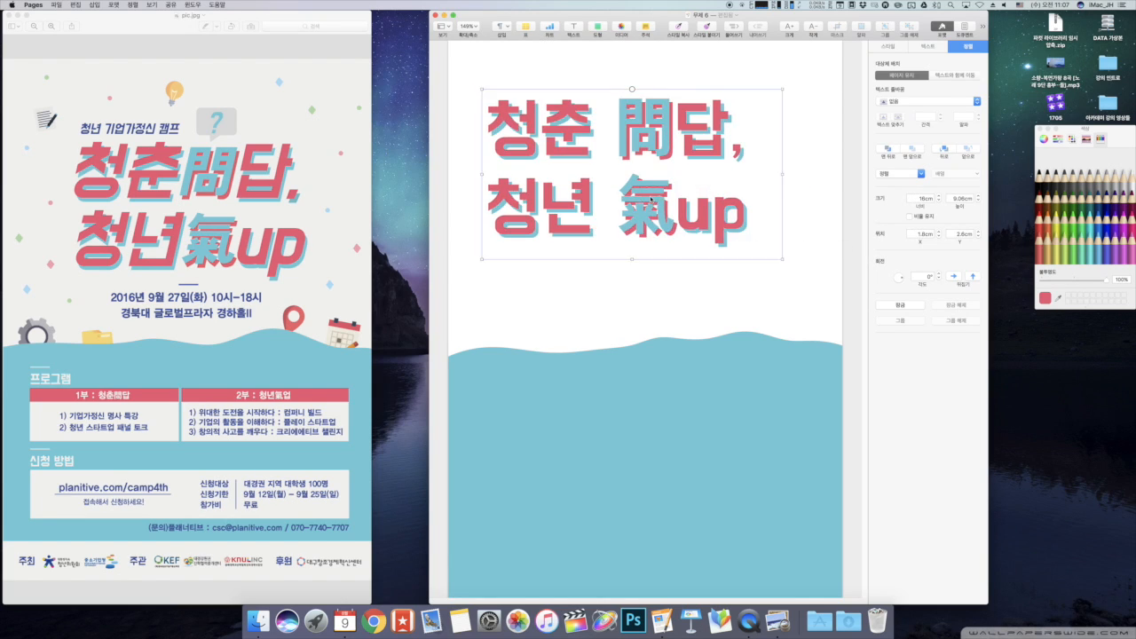
pyautogui.click(735, 312)
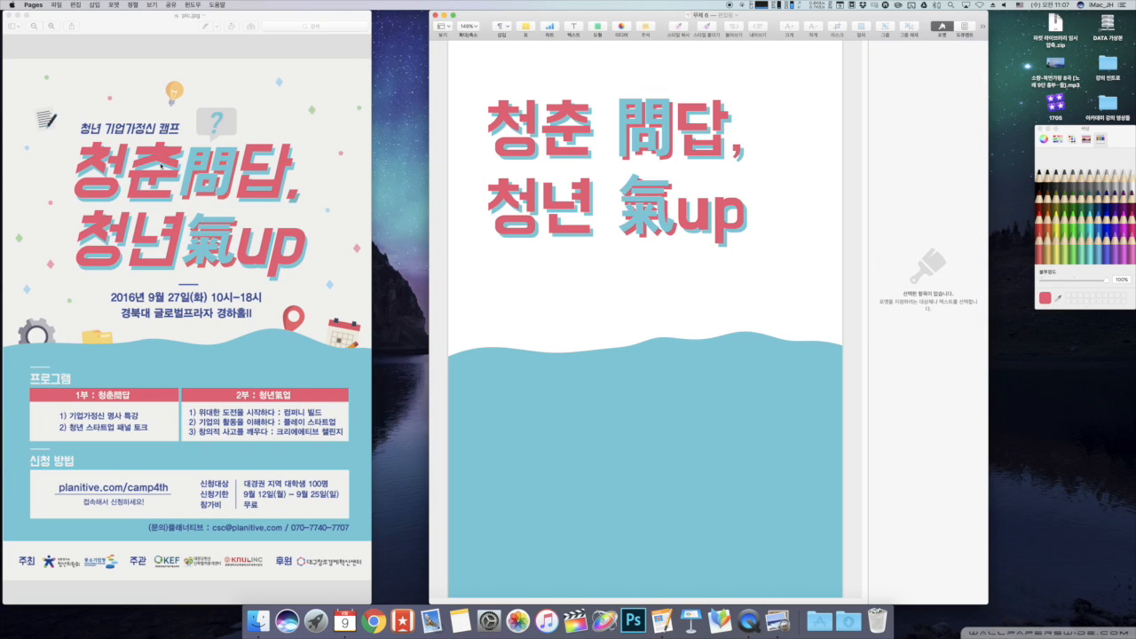
# Try moving each title layer away from the other, and undo both moves
pyautogui.moveTo(781, 268); pyautogui.dragTo(545, 107)
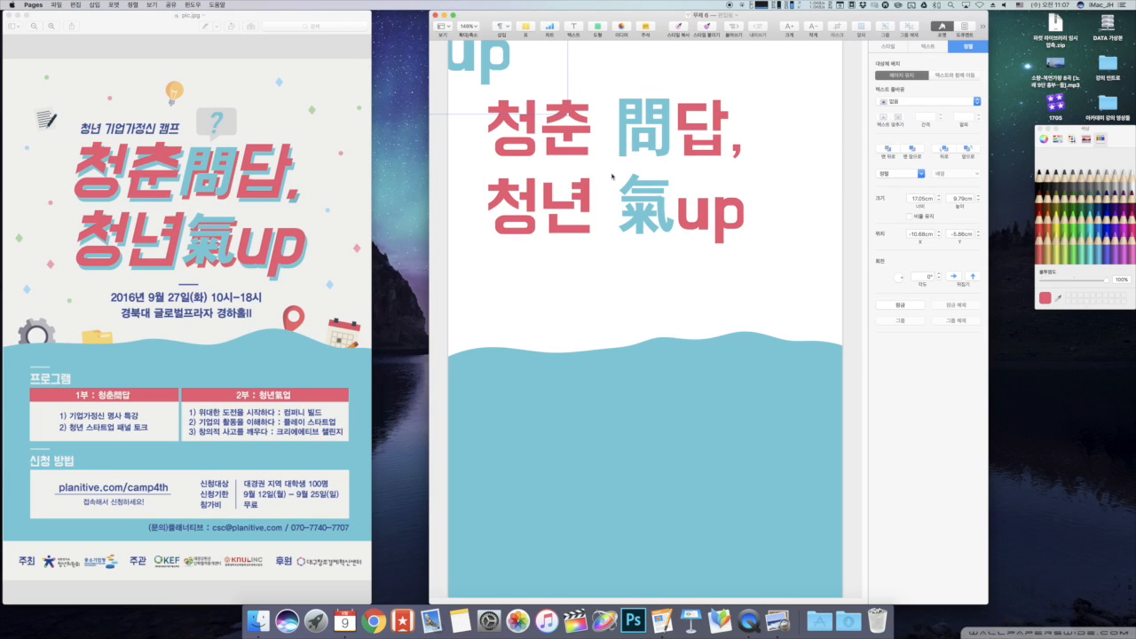
pyautogui.press('super+z')
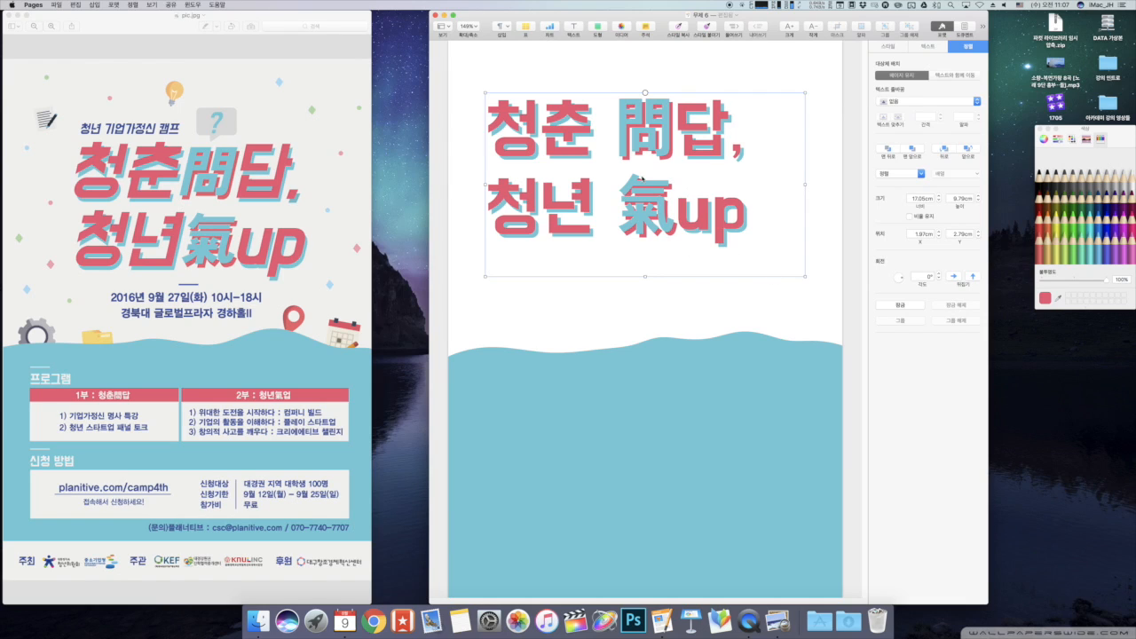
pyautogui.moveTo(768, 240); pyautogui.dragTo(701, 239)
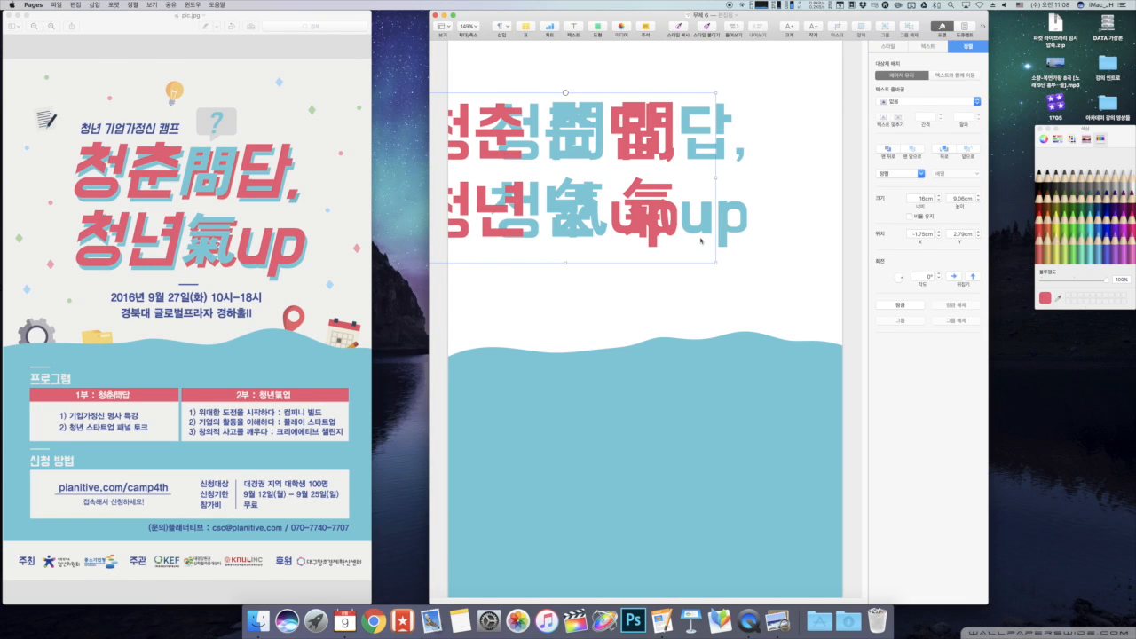
pyautogui.press('super+z')
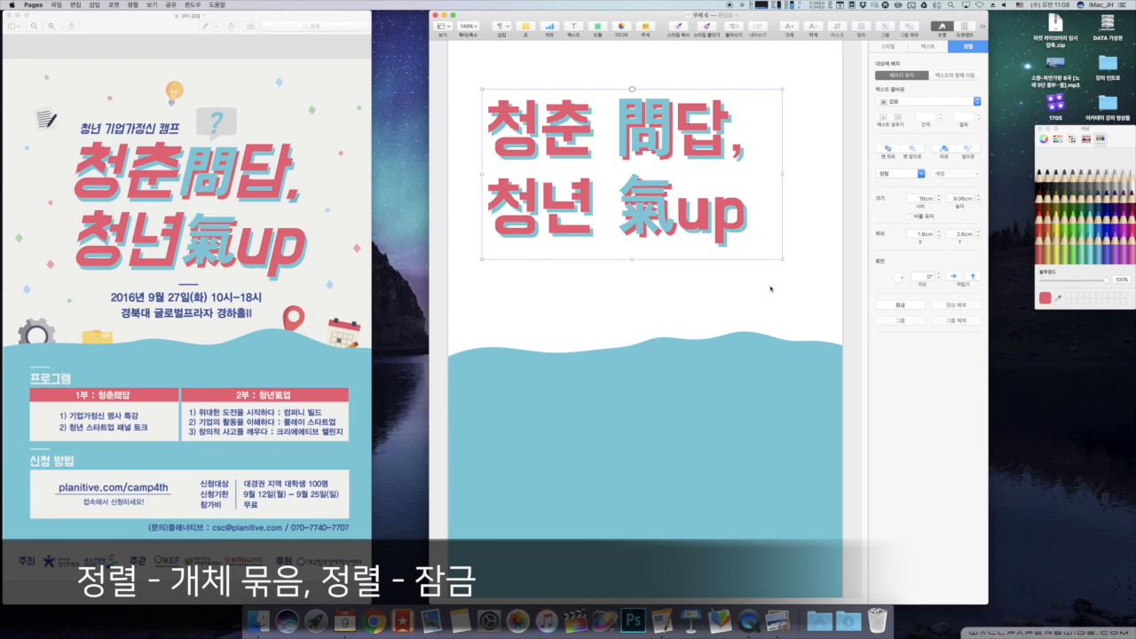
# Select both overlapping title text boxes and review the toolbar customization options without changing them
pyautogui.moveTo(802, 292); pyautogui.dragTo(647, 179)
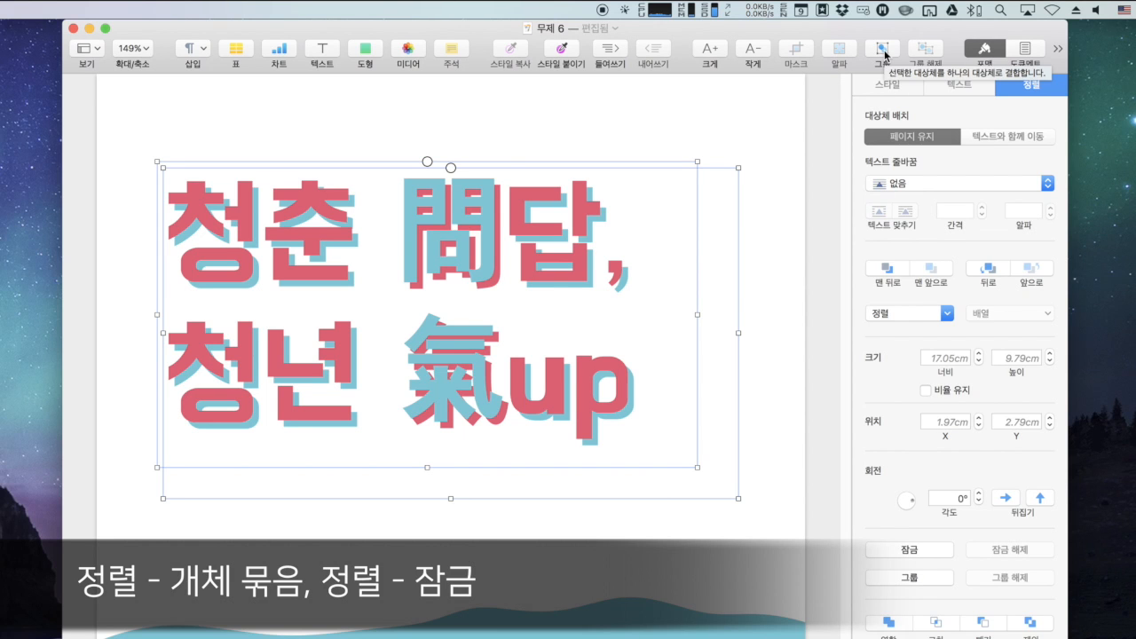
pyautogui.rightClick(680, 46)
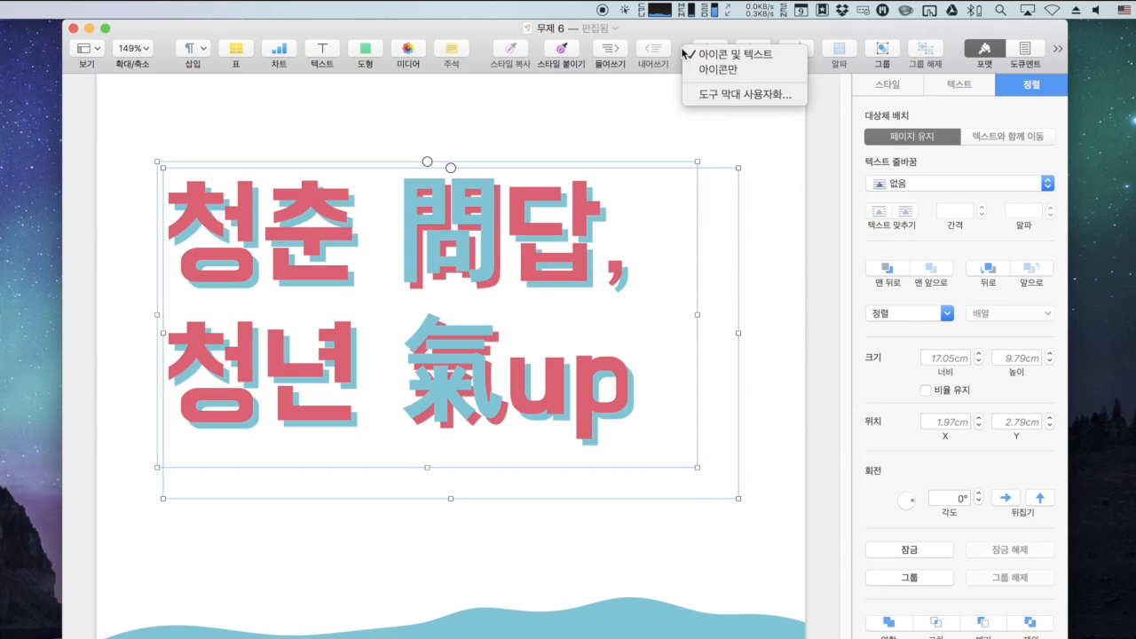
pyautogui.click(699, 94)
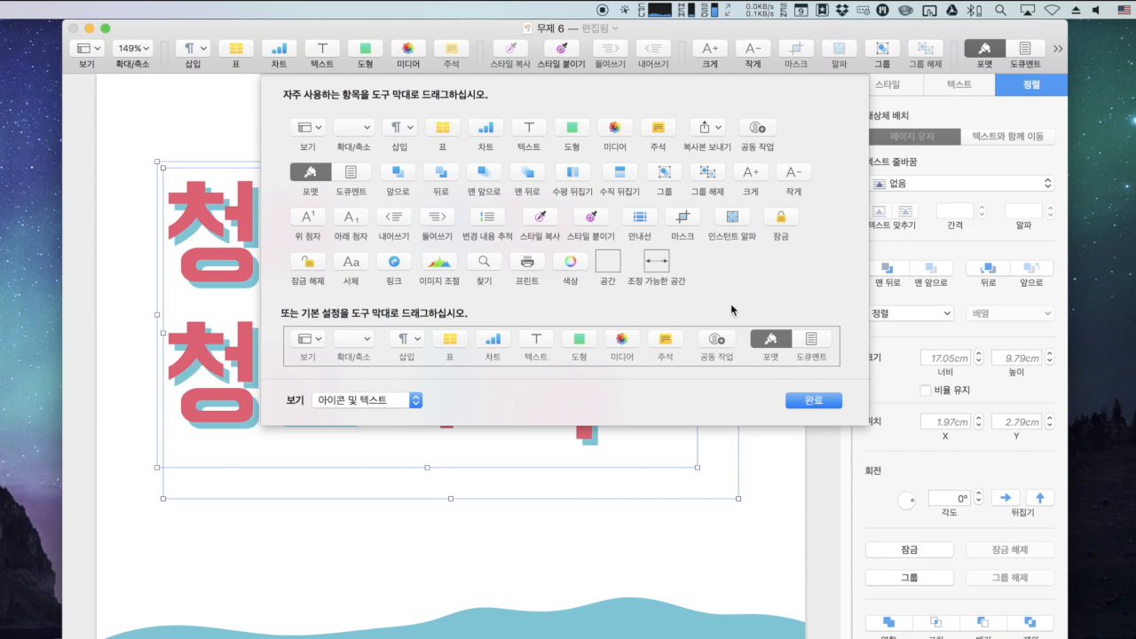
pyautogui.click(794, 400)
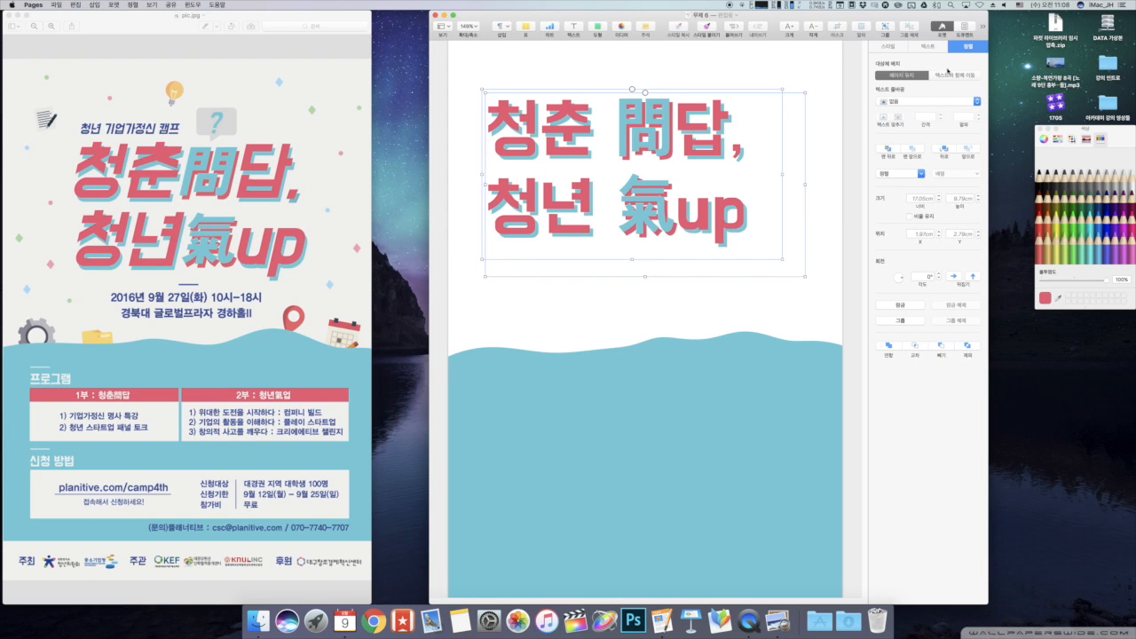
# Group the two title text boxes and move the group to about X 4.61 cm, Y 4.5 cm
pyautogui.click(887, 45)
pyautogui.click(927, 46)
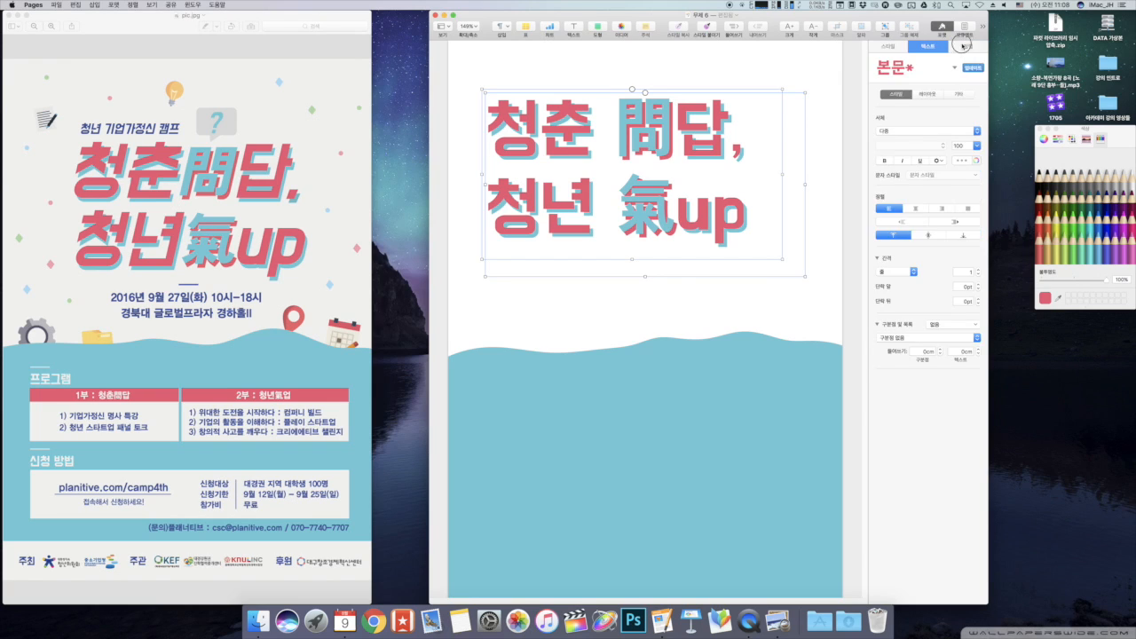
pyautogui.click(966, 45)
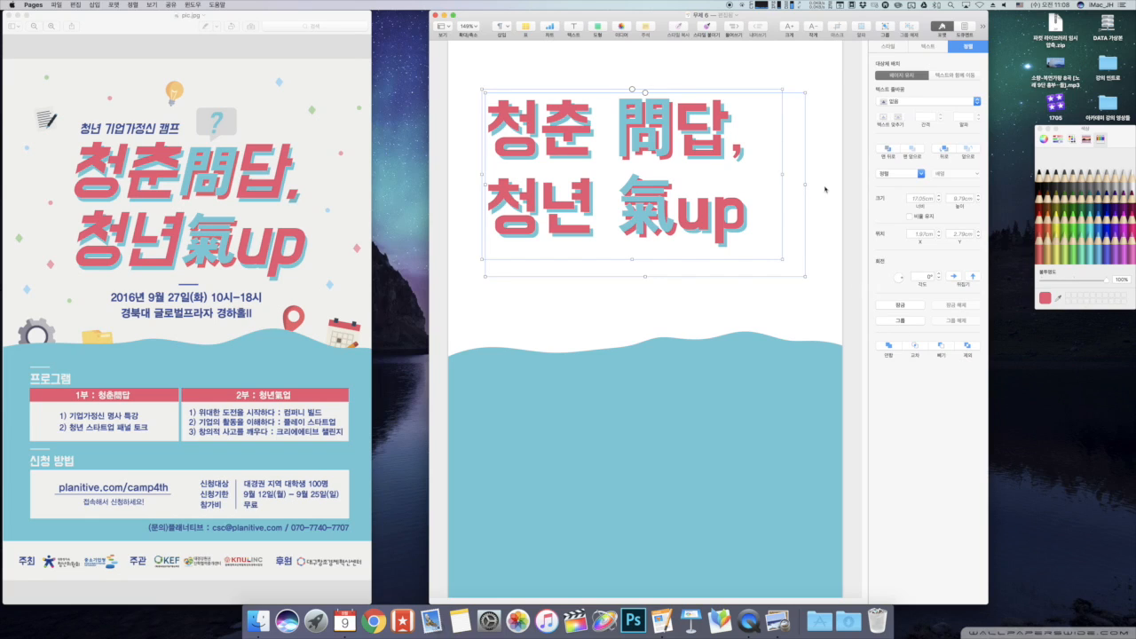
pyautogui.click(883, 27)
pyautogui.moveTo(661, 139); pyautogui.dragTo(708, 167)
# Try locking the title group in place, and reselect it on the page
pyautogui.click(903, 307)
pyautogui.click(499, 177)
pyautogui.click(557, 226)
pyautogui.click(516, 239)
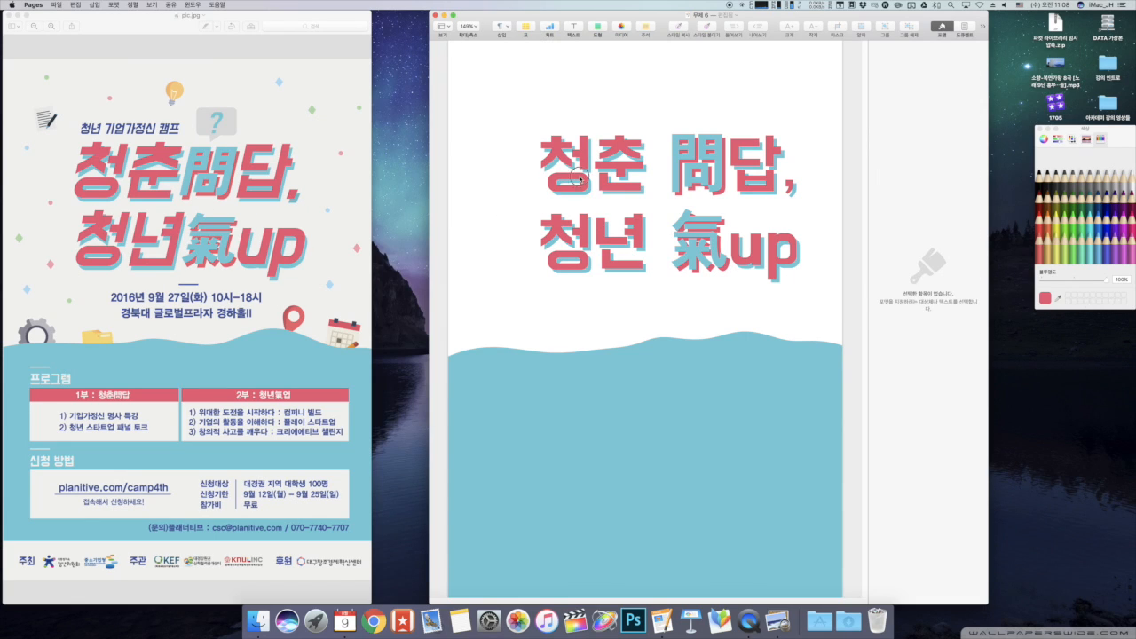
pyautogui.click(578, 178)
pyautogui.click(778, 92)
pyautogui.click(747, 158)
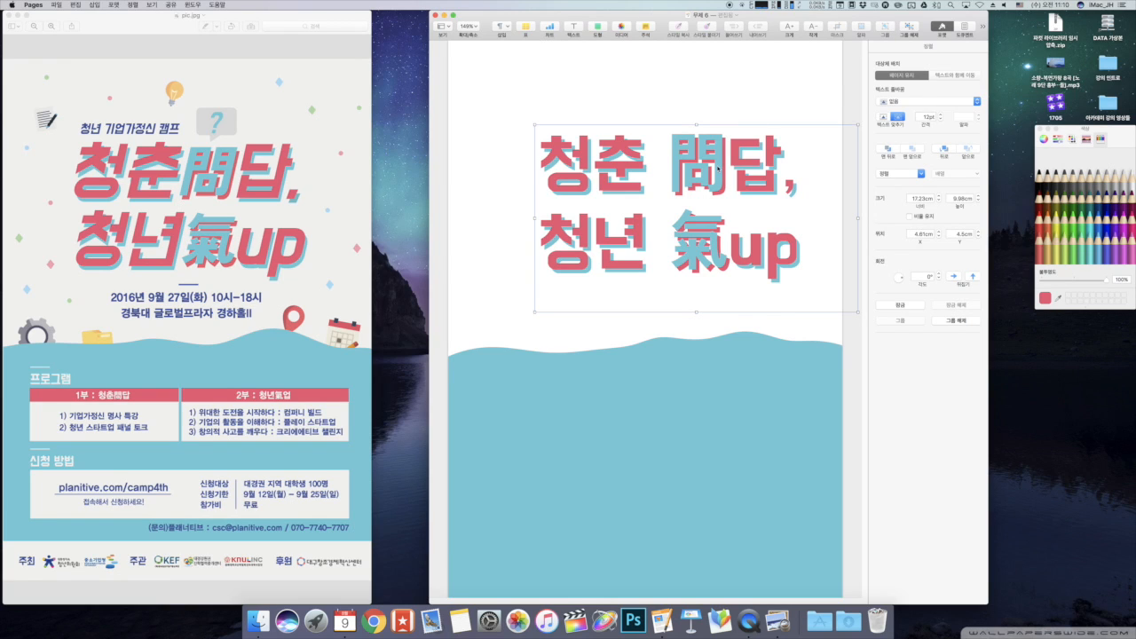
# Try locking the title group, unlock it again, and select the coral title text box inside it
pyautogui.click(902, 306)
pyautogui.click(802, 102)
pyautogui.click(710, 176)
pyautogui.click(957, 304)
pyautogui.click(632, 163)
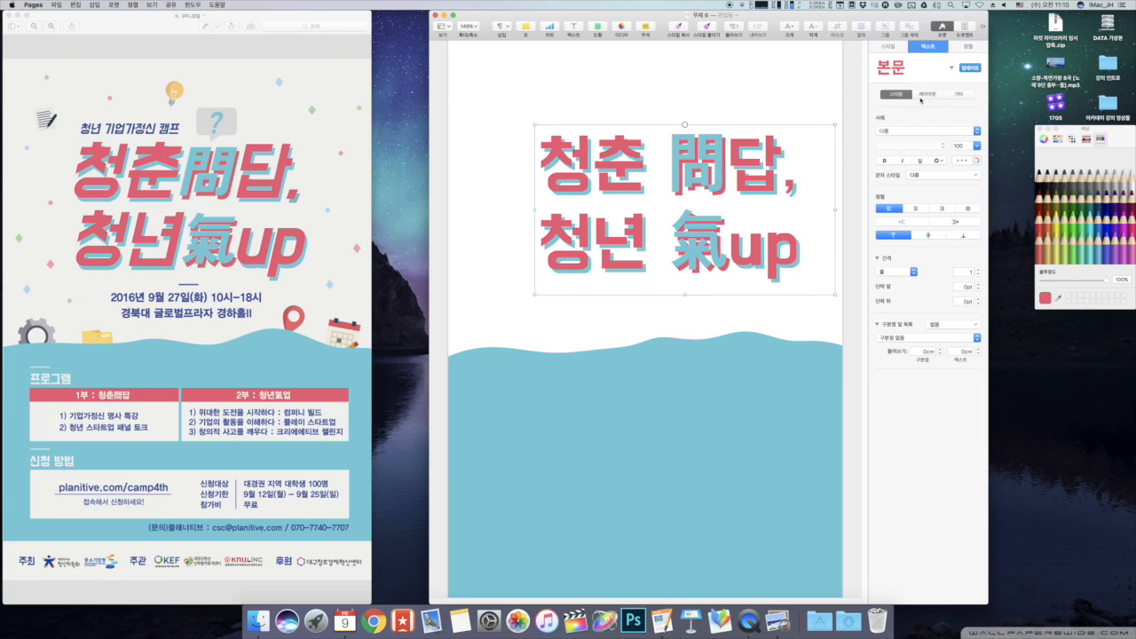
# Try applying italic to the word "청춘" in the coral title text
pyautogui.doubleClick(595, 165)
pyautogui.press('Right')
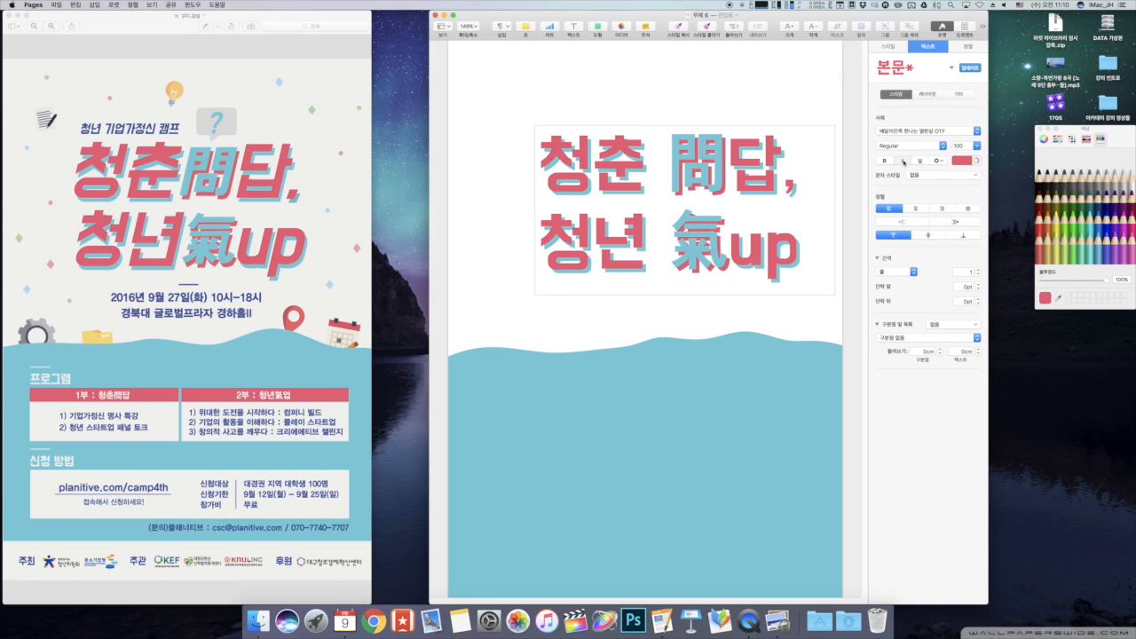
pyautogui.doubleClick(635, 169)
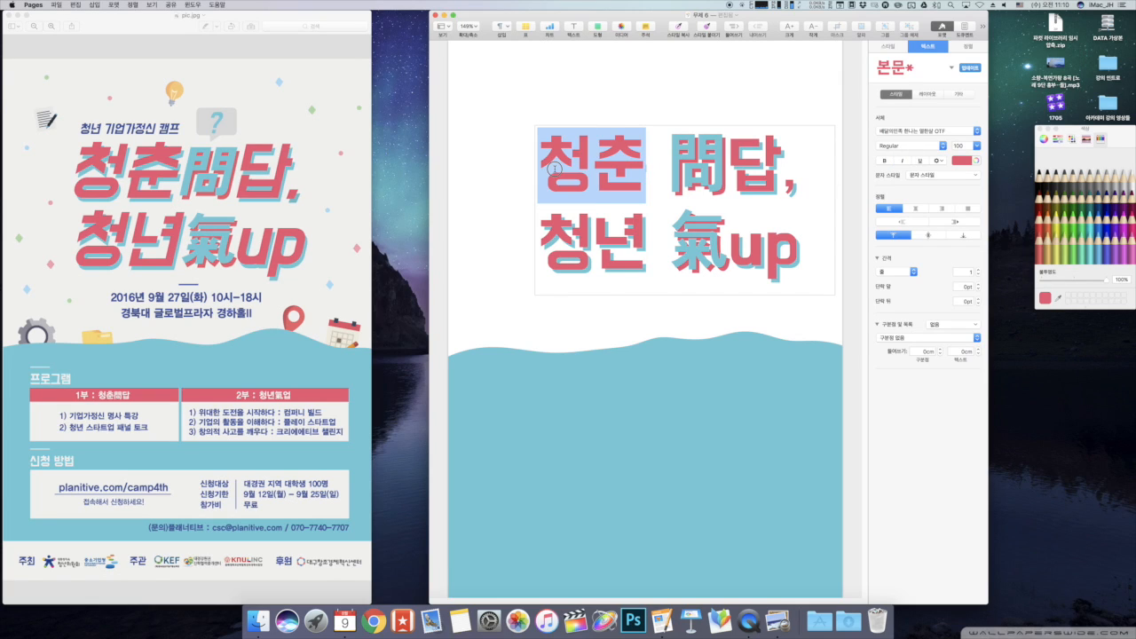
pyautogui.click(904, 161)
pyautogui.click(904, 163)
pyautogui.click(904, 161)
pyautogui.click(905, 162)
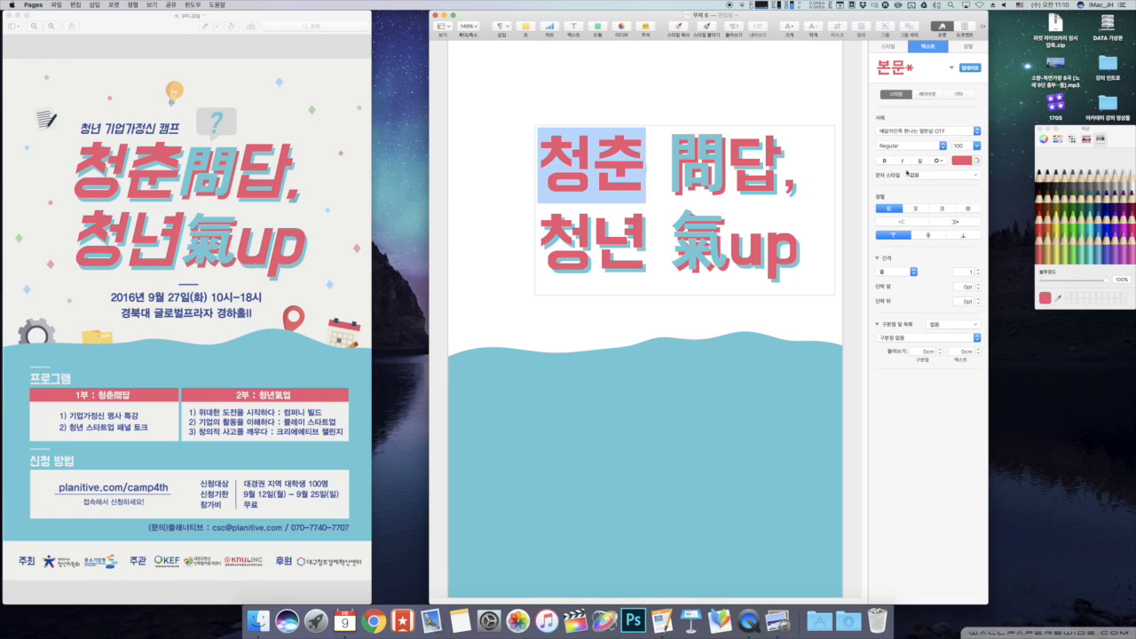
pyautogui.click(629, 76)
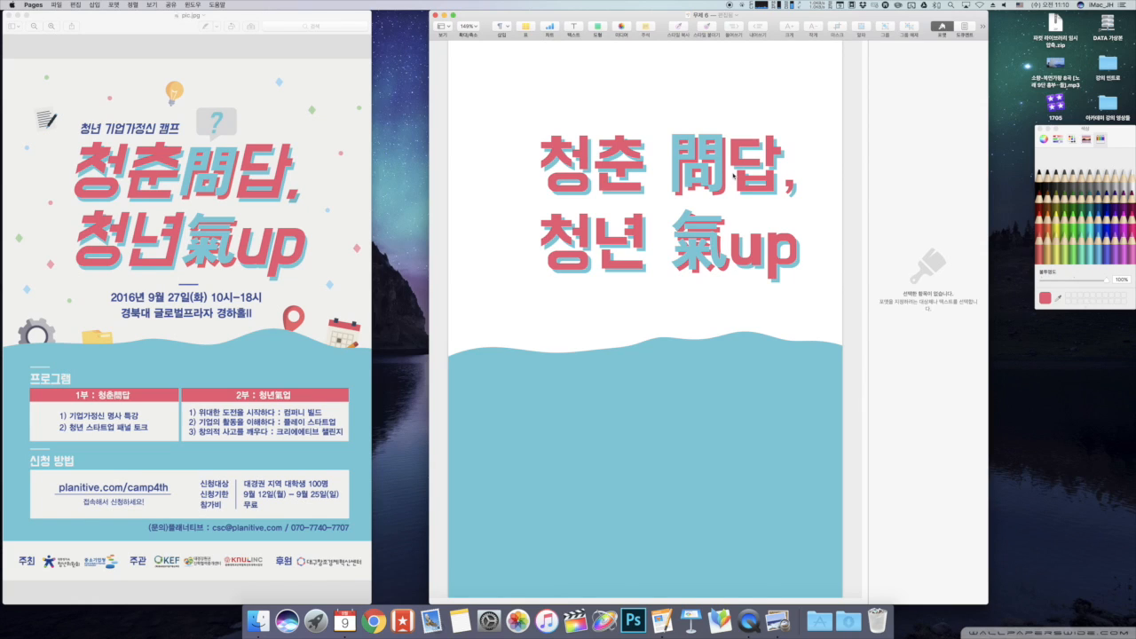
# Group the two overlapping title text boxes, lock the group, and deselect it
pyautogui.click(620, 171)
pyautogui.click(565, 94)
pyautogui.tripleClick(606, 173)
pyautogui.click(562, 118)
pyautogui.click(687, 222)
pyautogui.moveTo(818, 325); pyautogui.dragTo(679, 181)
pyautogui.click(885, 27)
pyautogui.press('super+l')
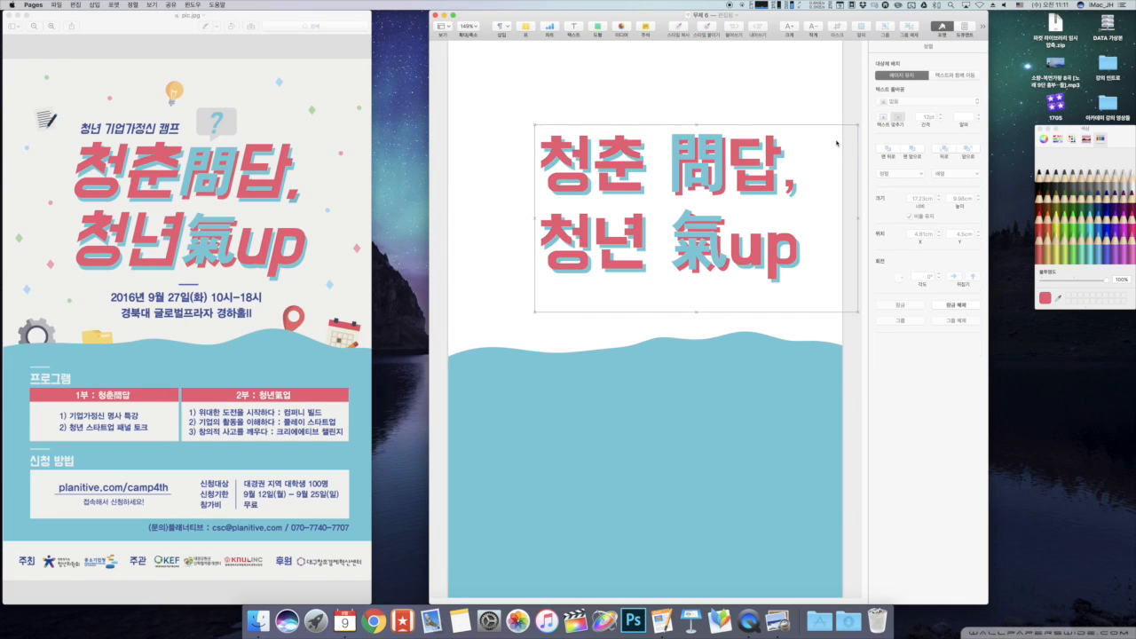
pyautogui.click(531, 152)
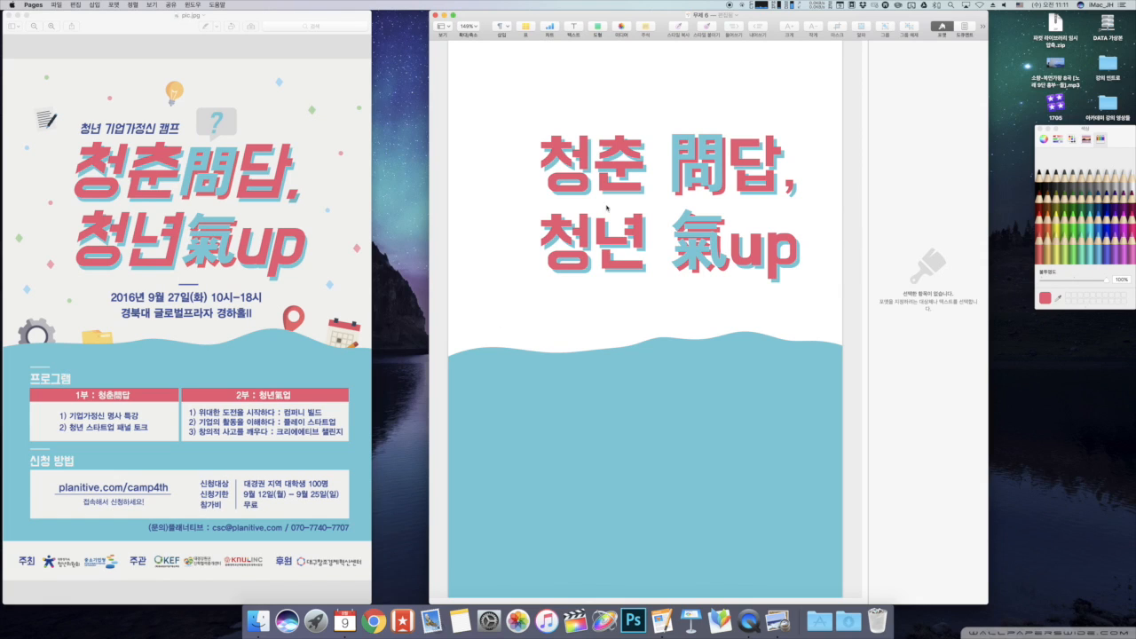
# Browse the shape library categories, including objects, symbols, education, places and activities, for icons matching the reference poster
pyautogui.click(598, 30)
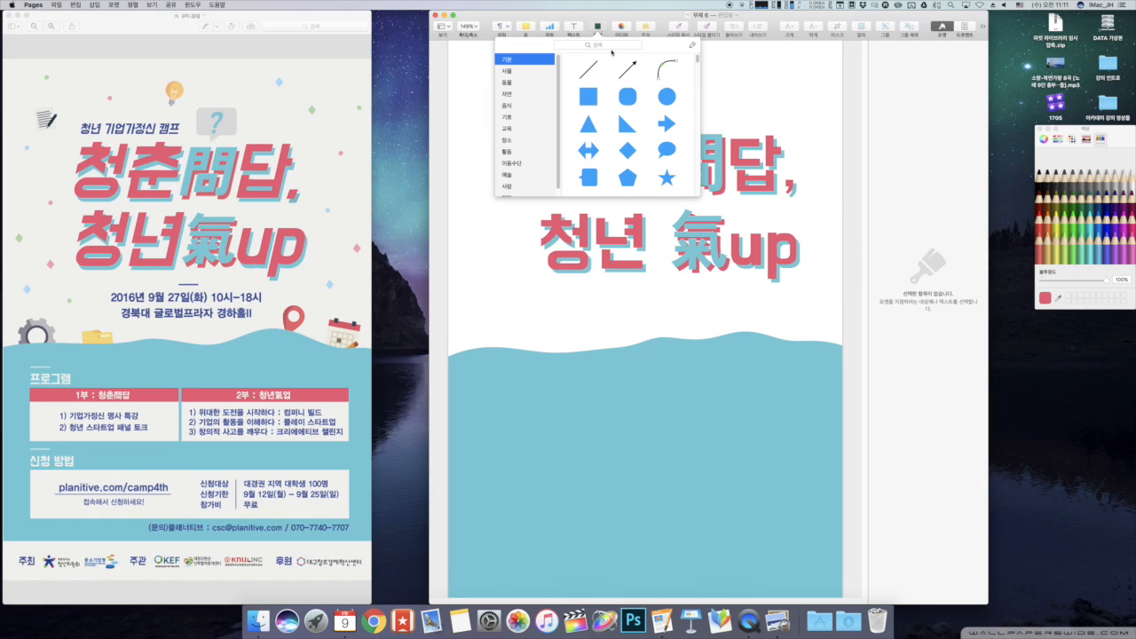
pyautogui.click(508, 82)
pyautogui.click(508, 71)
pyautogui.click(509, 84)
pyautogui.click(511, 60)
pyautogui.click(507, 142)
pyautogui.scroll(-1, 507, 135)
pyautogui.click(508, 121)
pyautogui.click(508, 112)
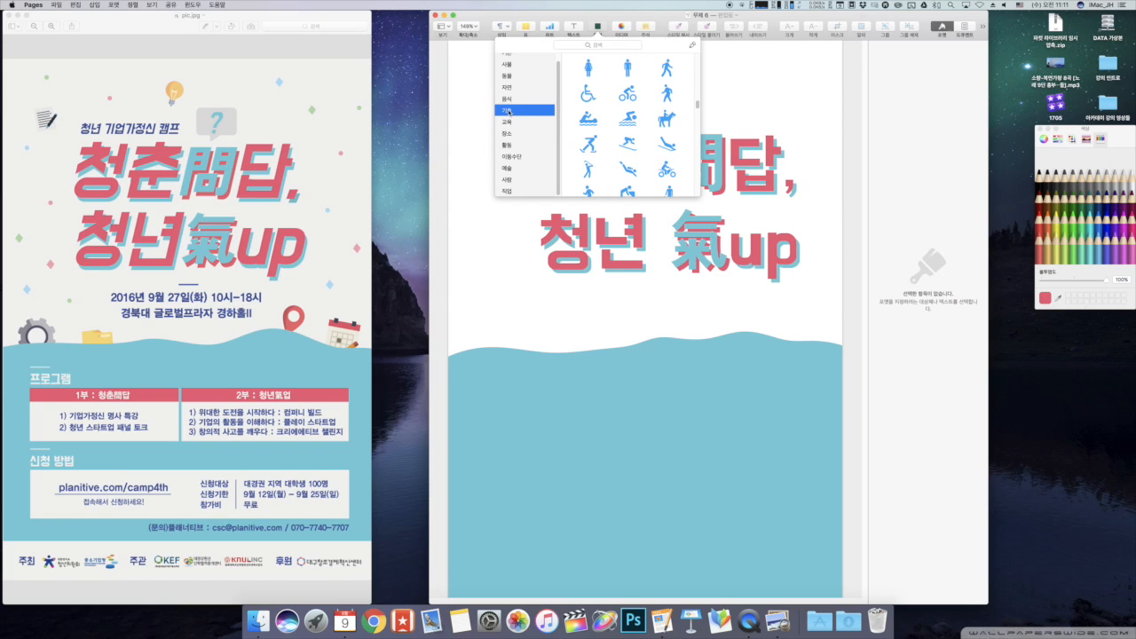
pyautogui.click(510, 124)
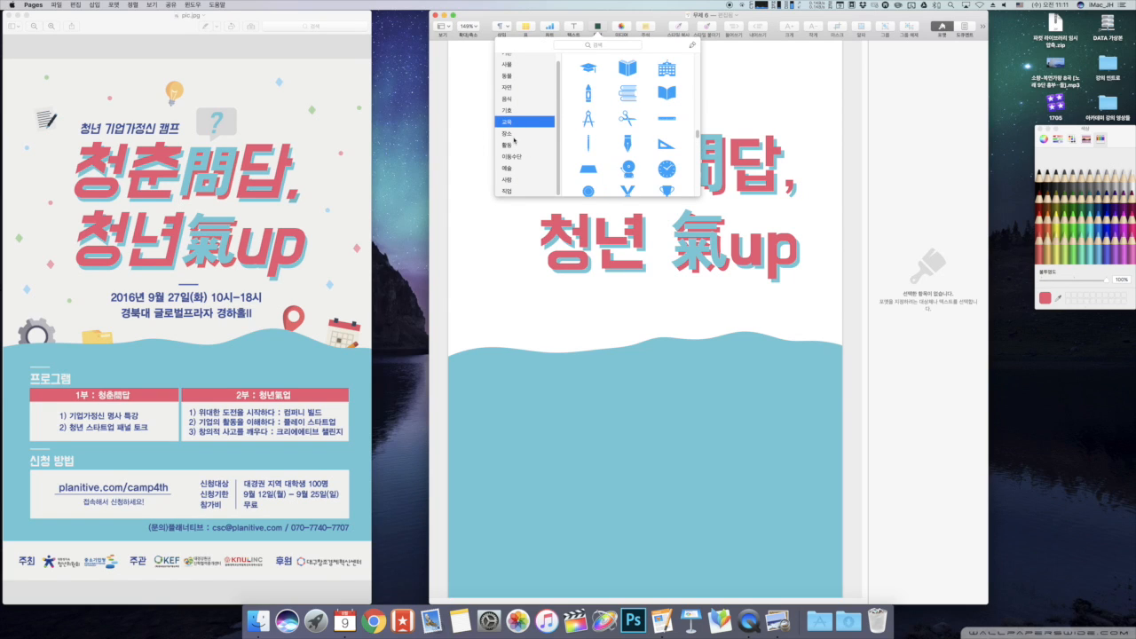
pyautogui.click(511, 133)
pyautogui.click(511, 145)
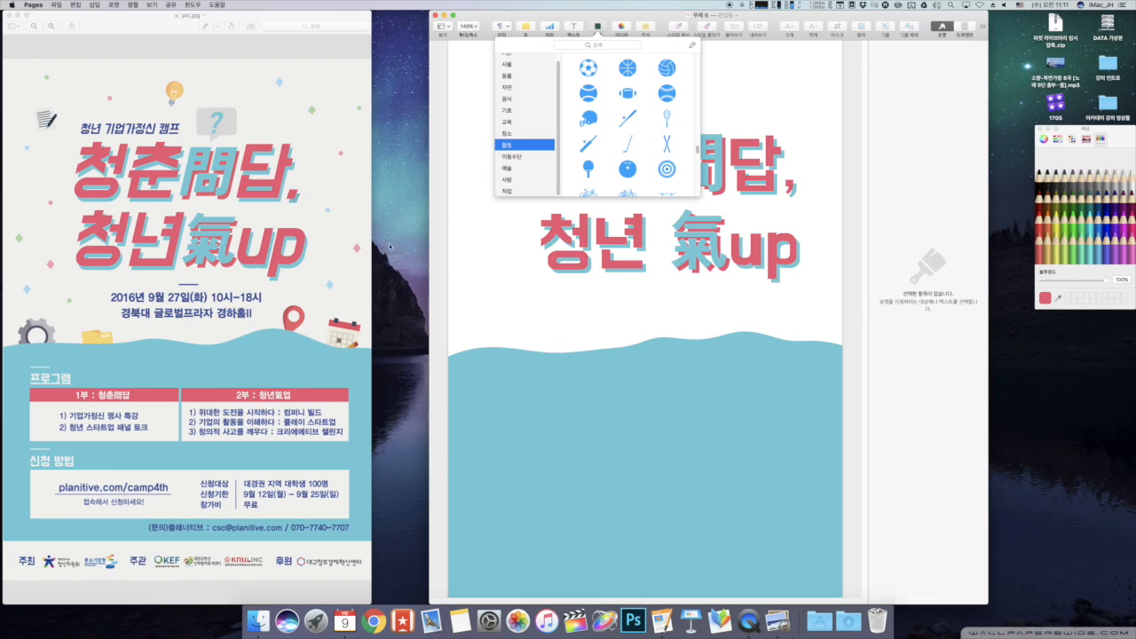
pyautogui.scroll(10, 622, 113)
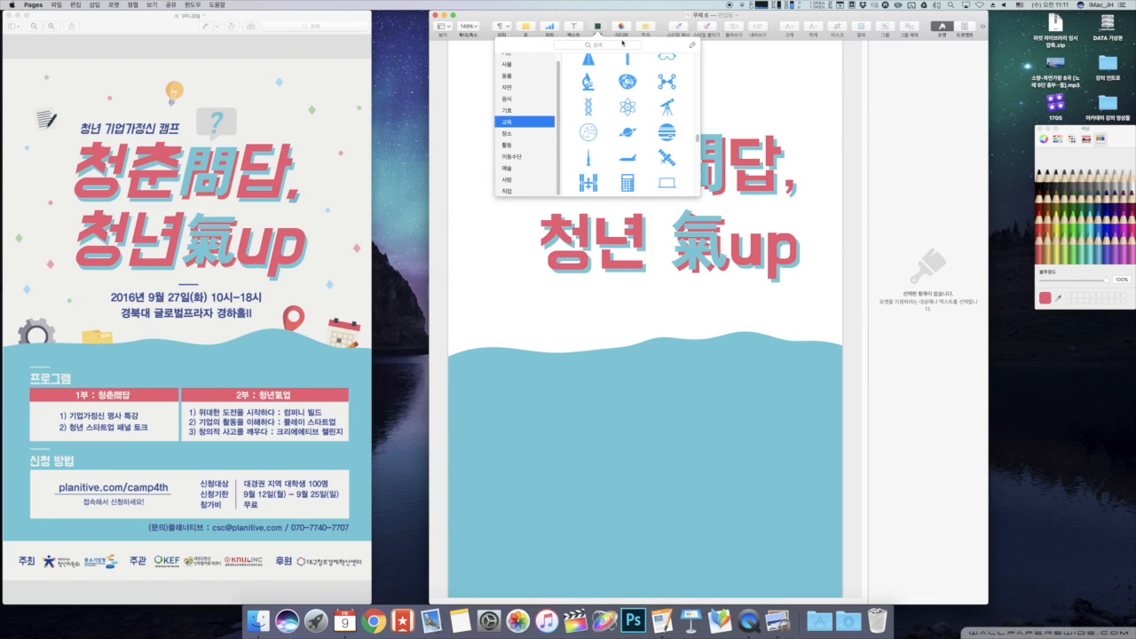
# Search the shape library for "지도", clear the search, and close the library
pyautogui.click(618, 46)
pyautogui.write('wjsrn')
pyautogui.press('BackSpace')
pyautogui.press('BackSpace')
pyautogui.press('BackSpace')
pyautogui.press('BackSpace')
pyautogui.press('BackSpace')
pyautogui.hotkey('ctrl', 'space')
pyautogui.write('지도')
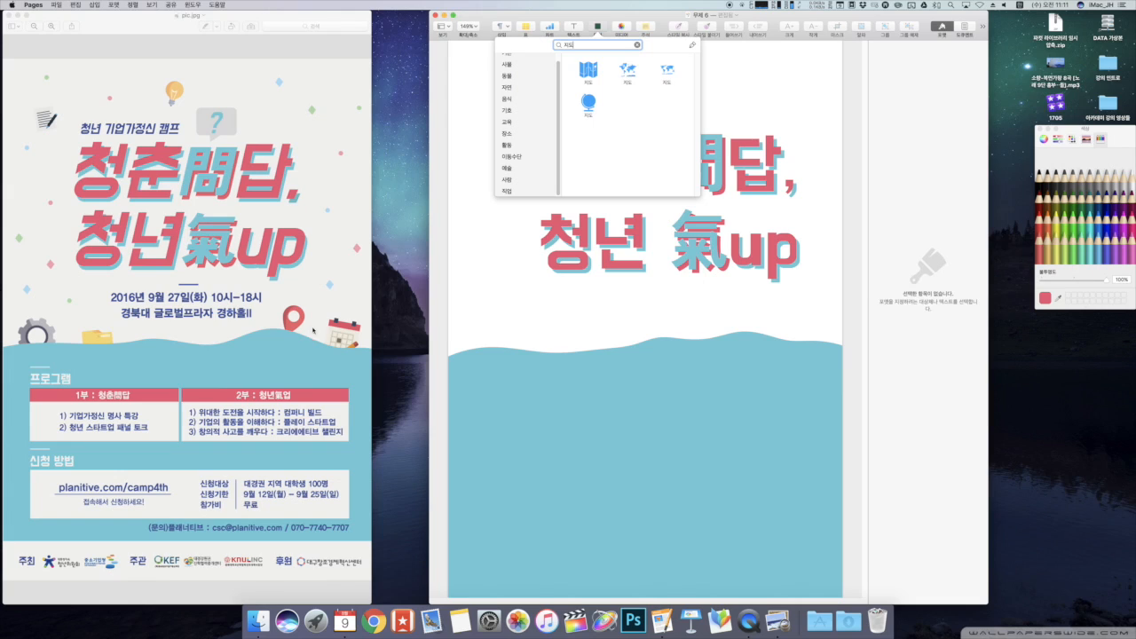
pyautogui.doubleClick(603, 45)
pyautogui.click(636, 44)
pyautogui.click(476, 144)
# Open the Icons8 Lite app from Launchpad's 디자인 folder and move its window so it sits over the poster document
pyautogui.press('F4')
pyautogui.click(688, 307)
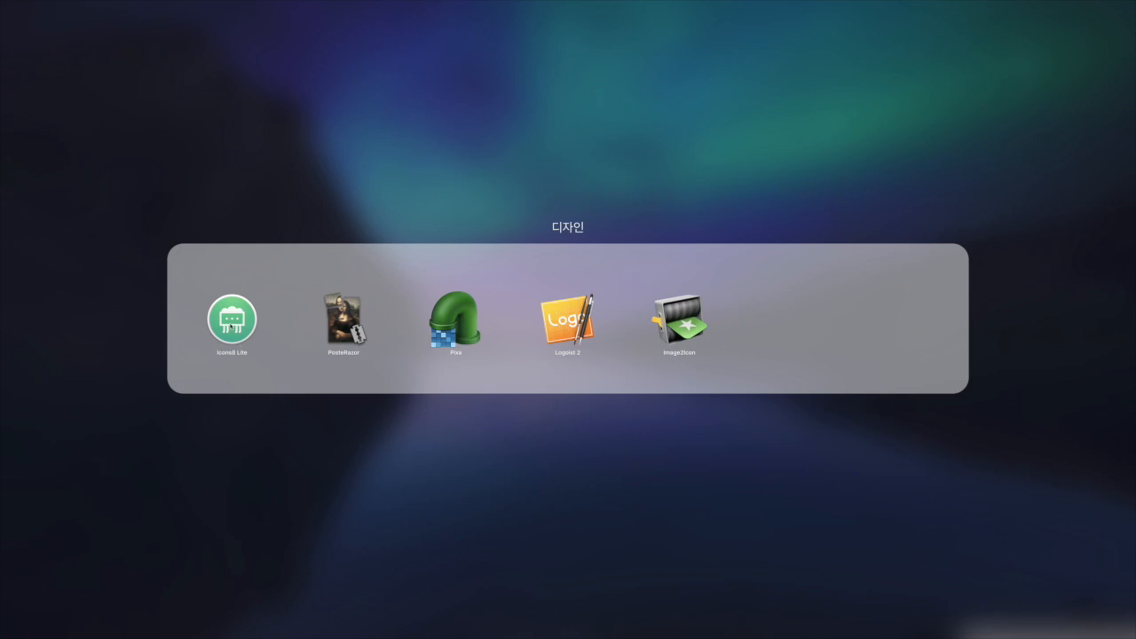
pyautogui.click(232, 321)
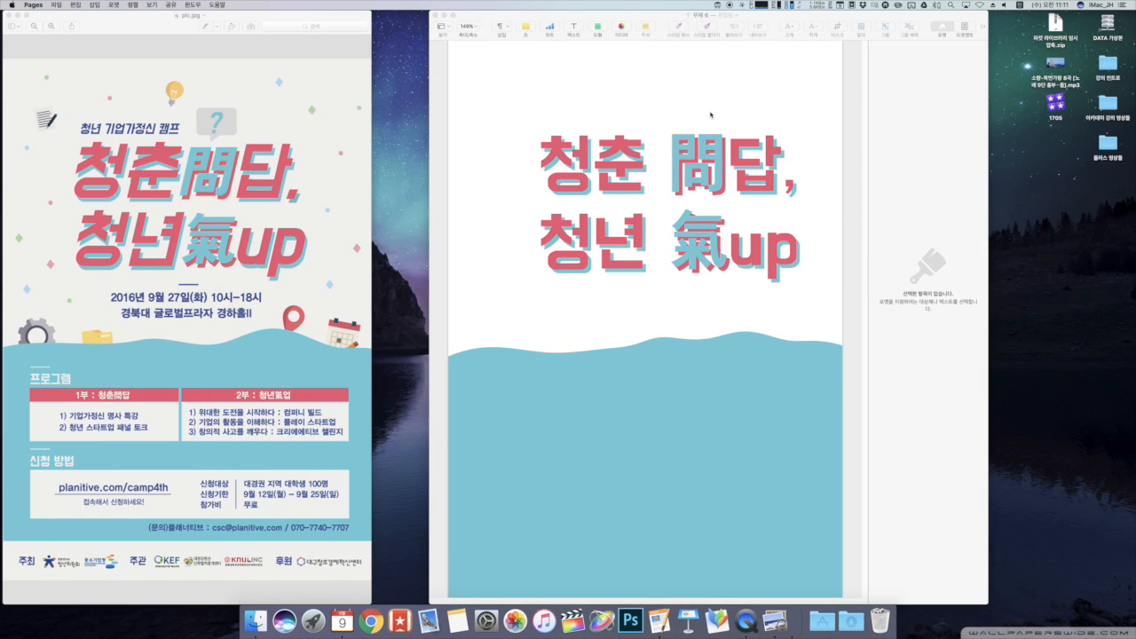
pyautogui.moveTo(522, 65); pyautogui.dragTo(788, 66)
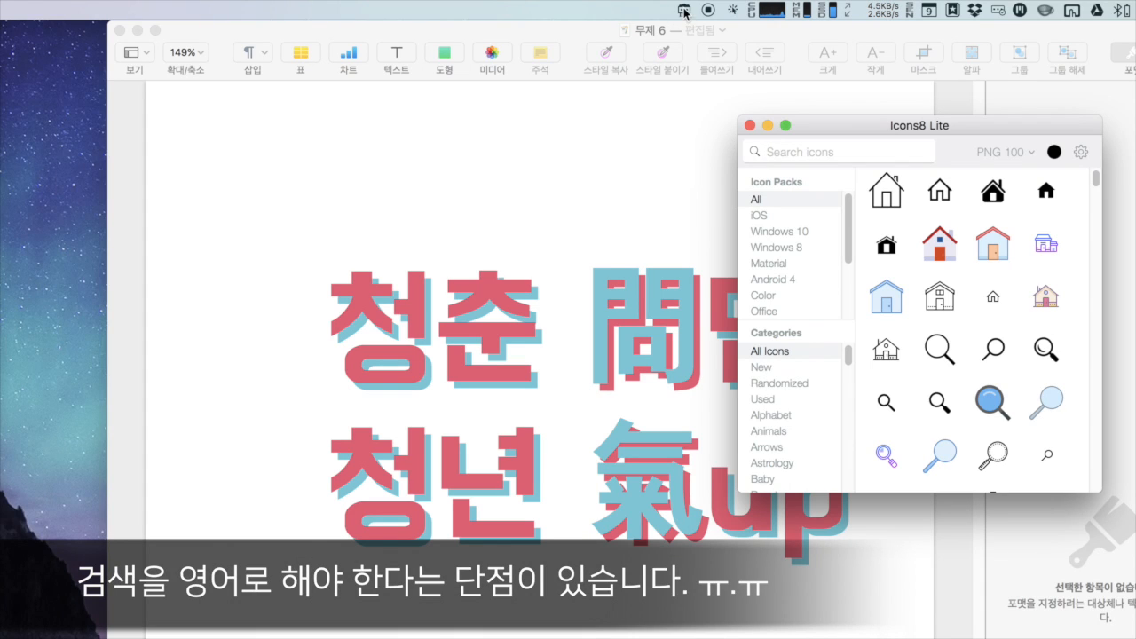
pyautogui.moveTo(855, 128); pyautogui.dragTo(794, 36)
# Search Icons8 Lite for "map" and place the orange-red location pin on the poster near the title
pyautogui.click(760, 61)
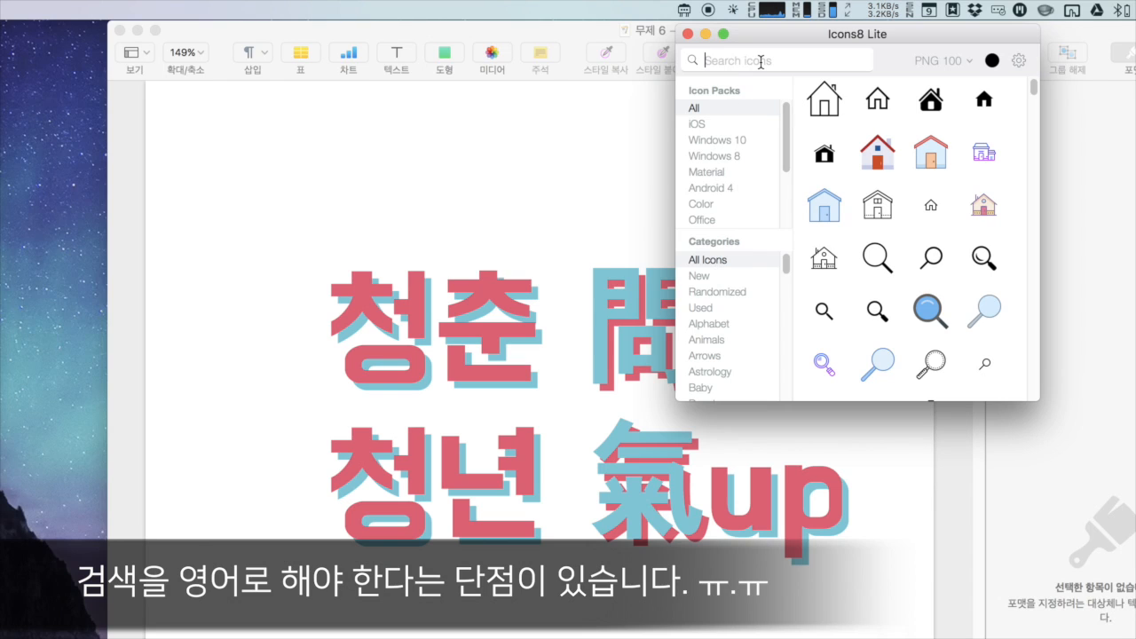
pyautogui.write('map')
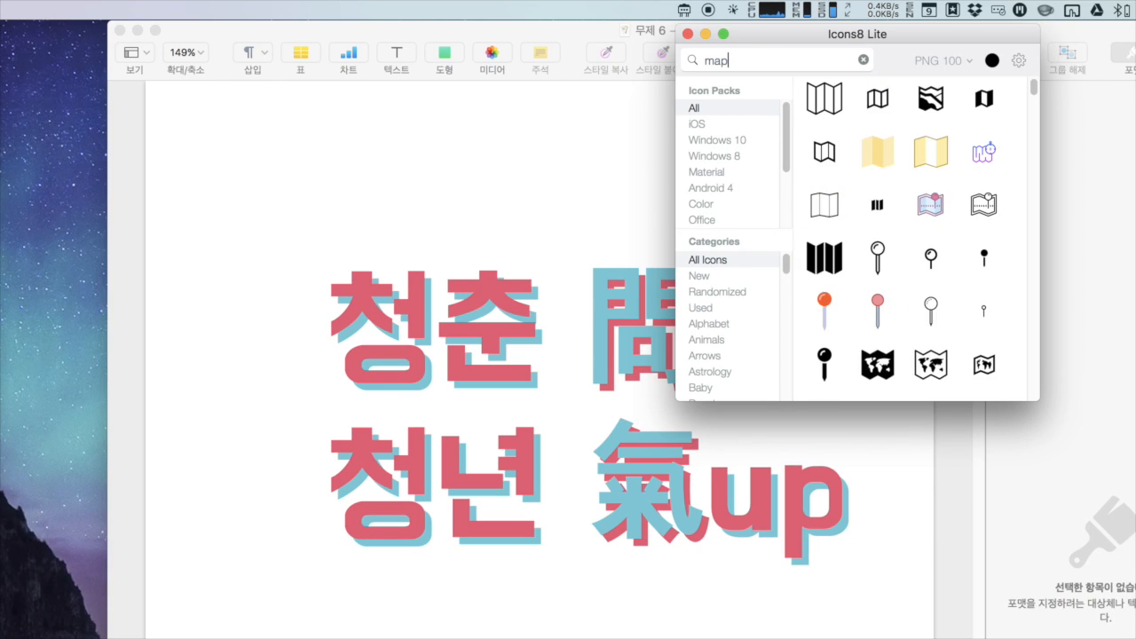
pyautogui.scroll(-10, 903, 172)
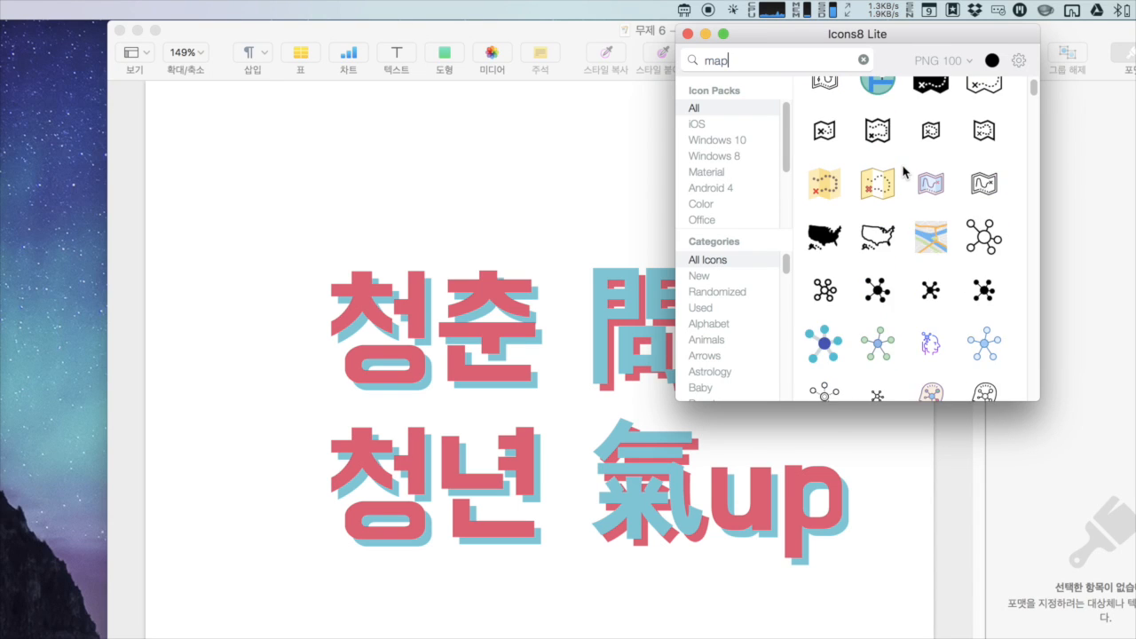
pyautogui.scroll(-15, 903, 171)
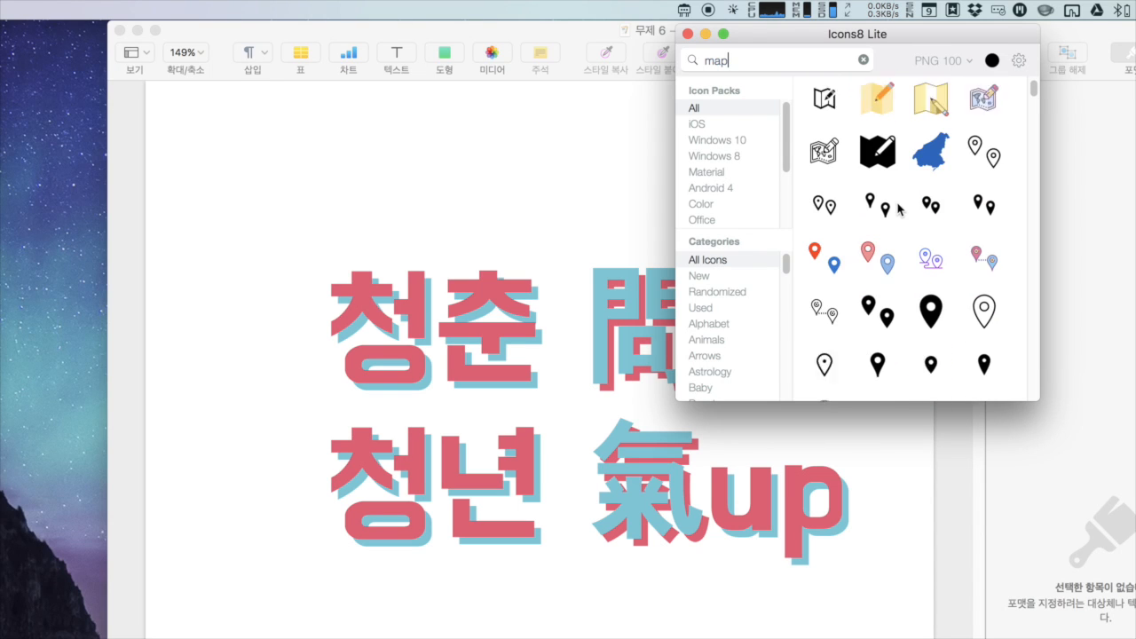
pyautogui.scroll(-3, 897, 209)
pyautogui.moveTo(824, 284); pyautogui.dragTo(325, 265)
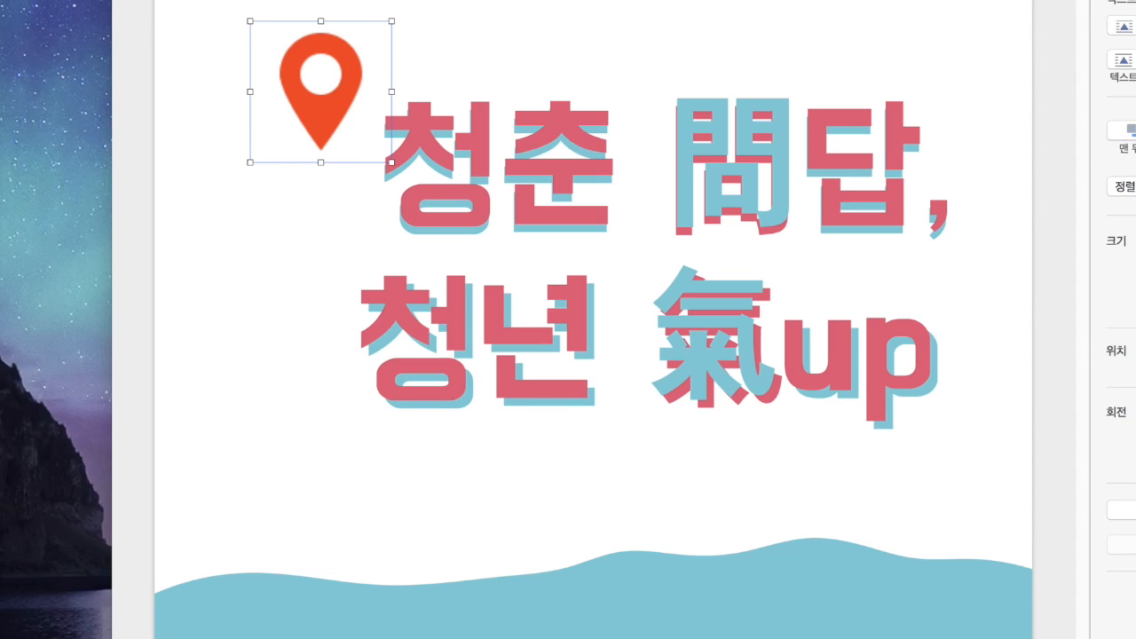
# Shrink the location pin to about 2.4 cm, tilt it slightly, and move it down onto the wave's right-hand crest
pyautogui.moveTo(251, 20); pyautogui.dragTo(322, 50)
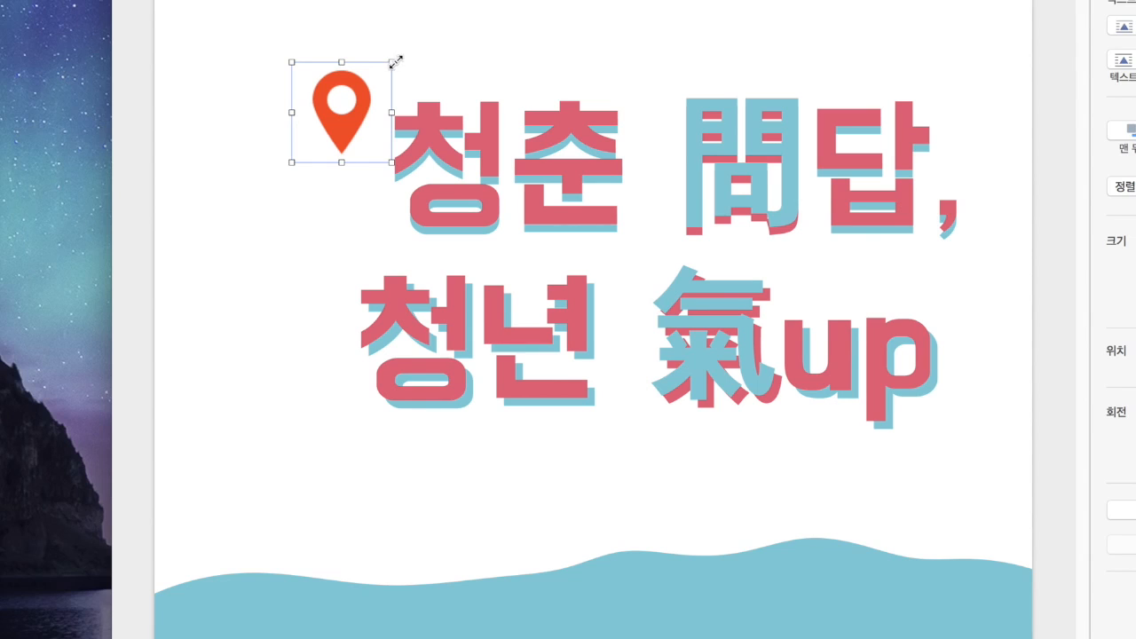
pyautogui.moveTo(391, 64); pyautogui.dragTo(395, 73)
pyautogui.moveTo(344, 128); pyautogui.dragTo(840, 565)
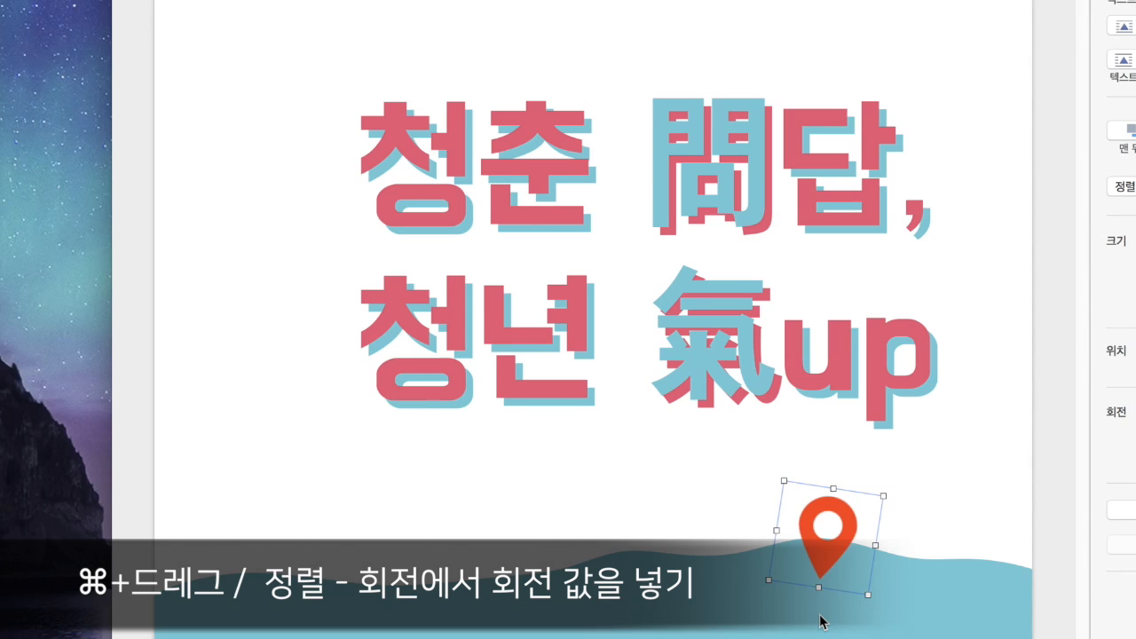
# Send the location pin to the back behind the wave and nudge it up slightly
pyautogui.rightClick(830, 551)
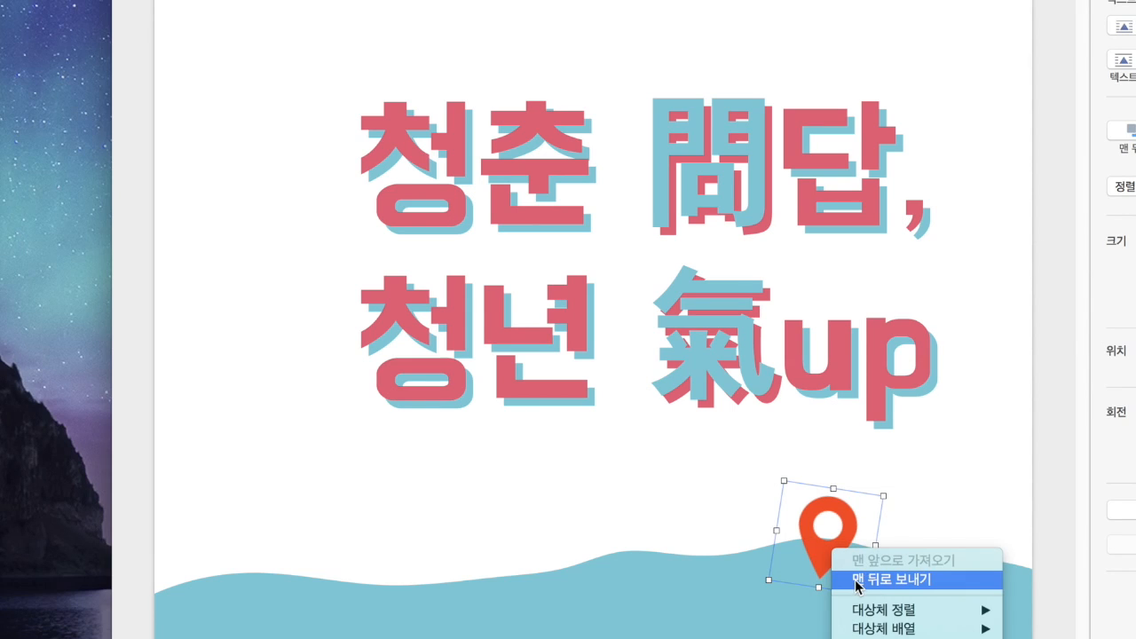
pyautogui.click(858, 581)
pyautogui.moveTo(843, 519); pyautogui.dragTo(841, 502)
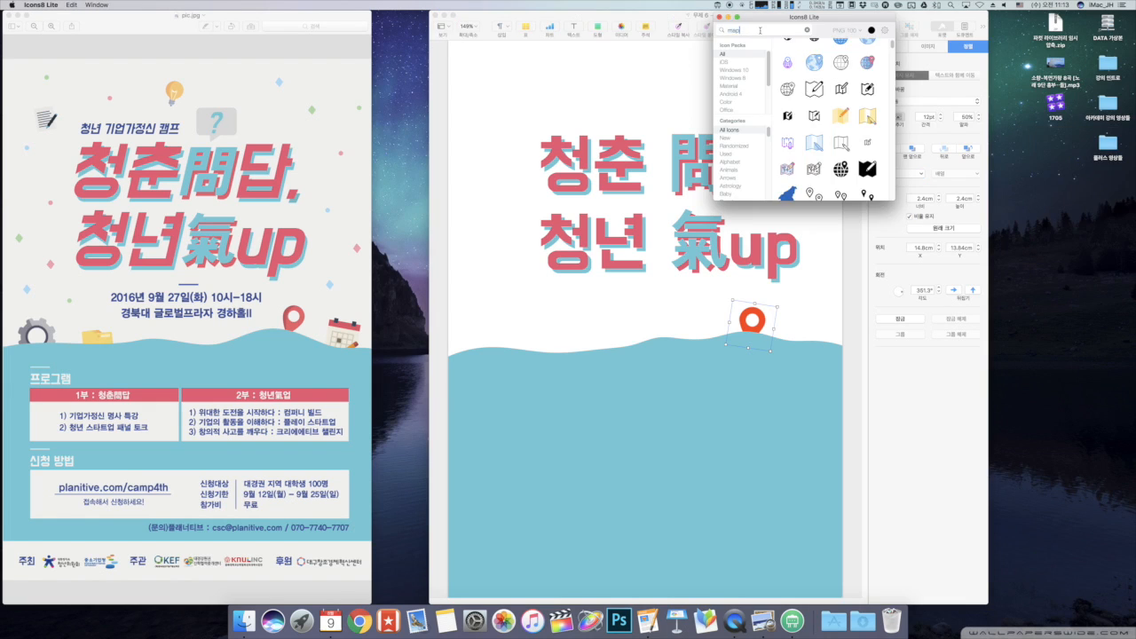
# Add the red calendar icon from Icons8 Lite, send it behind the wave, and place it at the poster's right edge
pyautogui.moveTo(849, 110); pyautogui.dragTo(636, 361)
pyautogui.rightClick(603, 329)
pyautogui.click(616, 343)
pyautogui.moveTo(609, 326); pyautogui.dragTo(814, 324)
pyautogui.click(821, 282)
# Add the yellow folder icon with a person from Icons8 Lite and set its text wrap to 없음
pyautogui.click(729, 5)
pyautogui.scroll(-15, 840, 133)
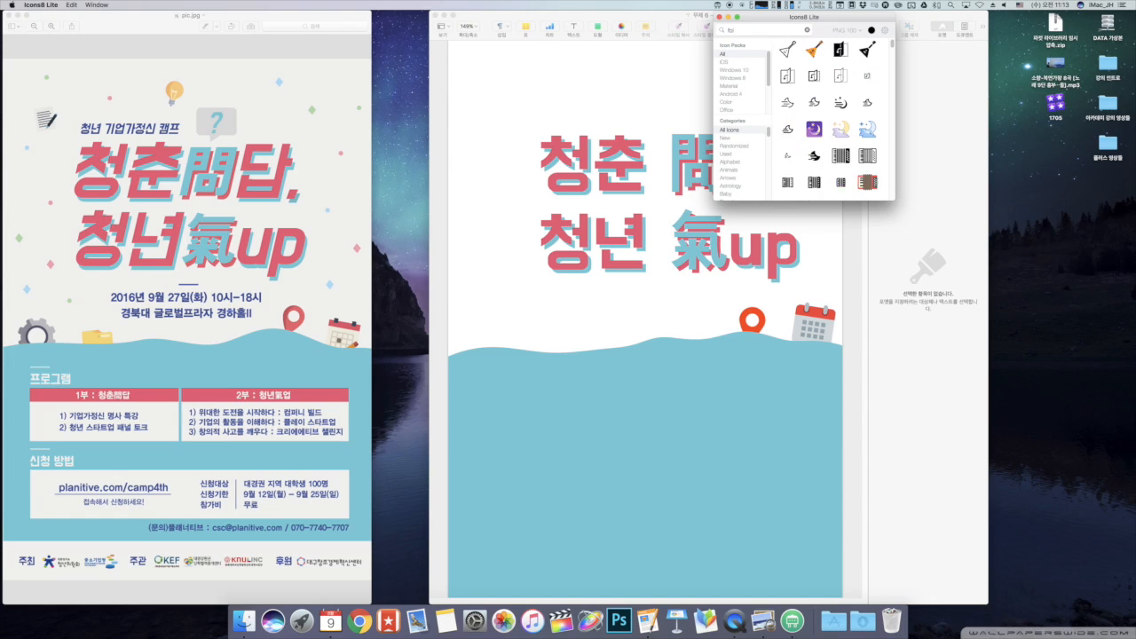
pyautogui.moveTo(840, 95); pyautogui.dragTo(595, 325)
pyautogui.click(910, 101)
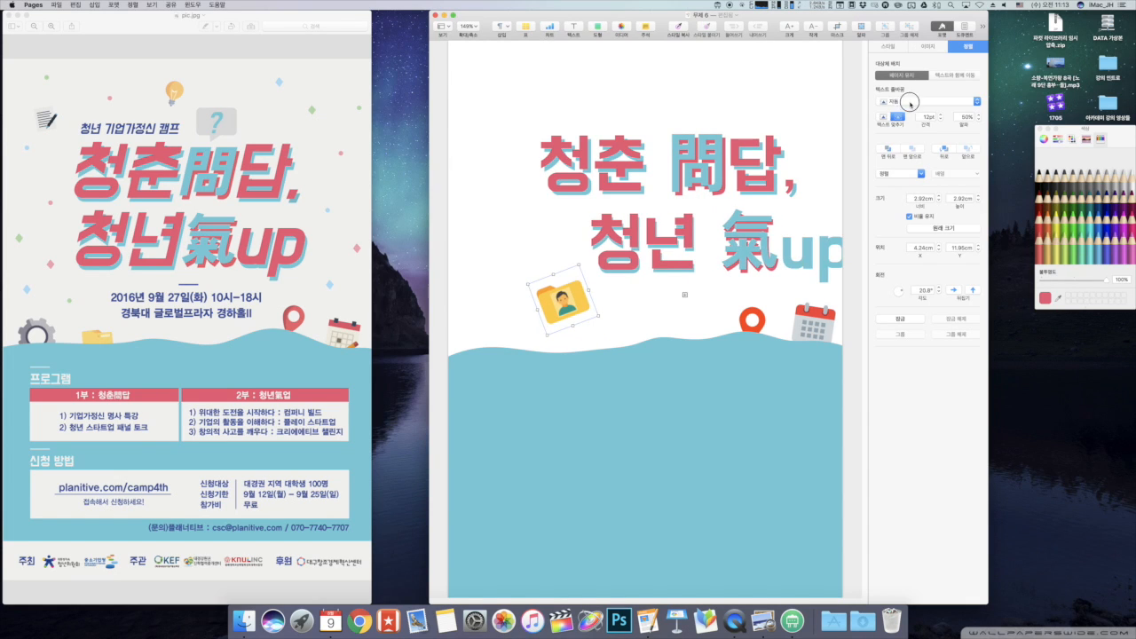
pyautogui.click(912, 140)
# Adjust the folder's tilt, lower it onto the left part of the wave, and send it to the back
pyautogui.moveTo(581, 265); pyautogui.dragTo(574, 272)
pyautogui.moveTo(564, 304); pyautogui.dragTo(557, 330)
pyautogui.rightClick(576, 327)
pyautogui.click(591, 340)
# Search Icons8 Lite for "setting", place the dark gear icon on the poster, and shrink it
pyautogui.click(729, 6)
pyautogui.write('setting')
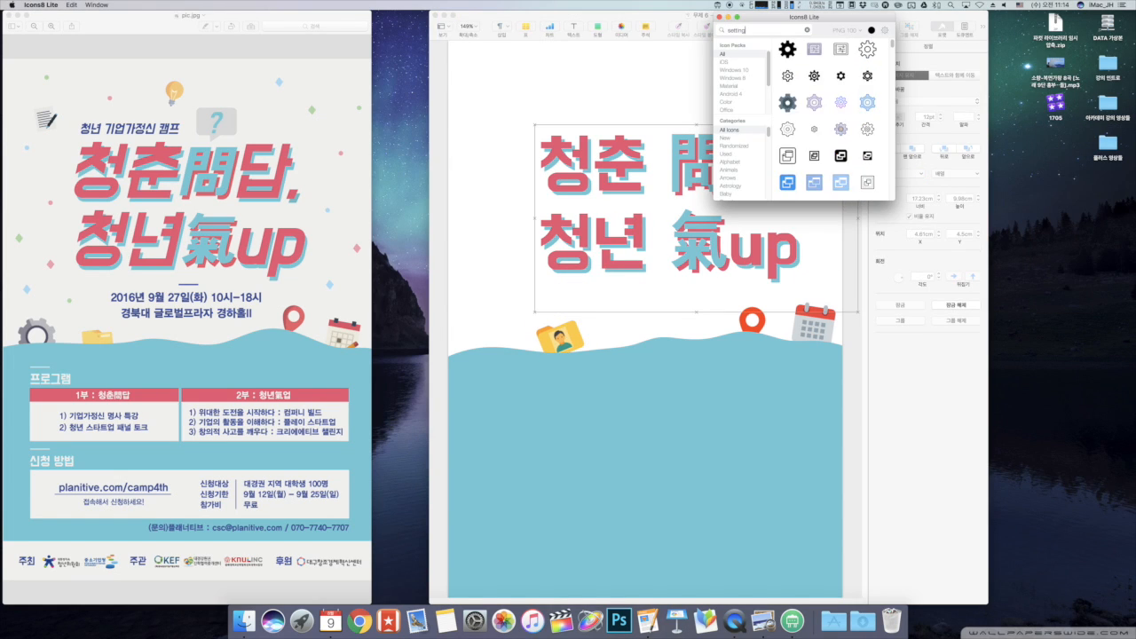
pyautogui.moveTo(792, 104); pyautogui.dragTo(484, 292)
pyautogui.moveTo(518, 327); pyautogui.dragTo(488, 297)
# Move the gear to the wave's left end, tilt it slightly, and send it behind the wave
pyautogui.moveTo(470, 278); pyautogui.dragTo(469, 339)
pyautogui.moveTo(488, 358); pyautogui.dragTo(485, 361)
pyautogui.rightClick(471, 340)
pyautogui.click(486, 354)
pyautogui.click(491, 273)
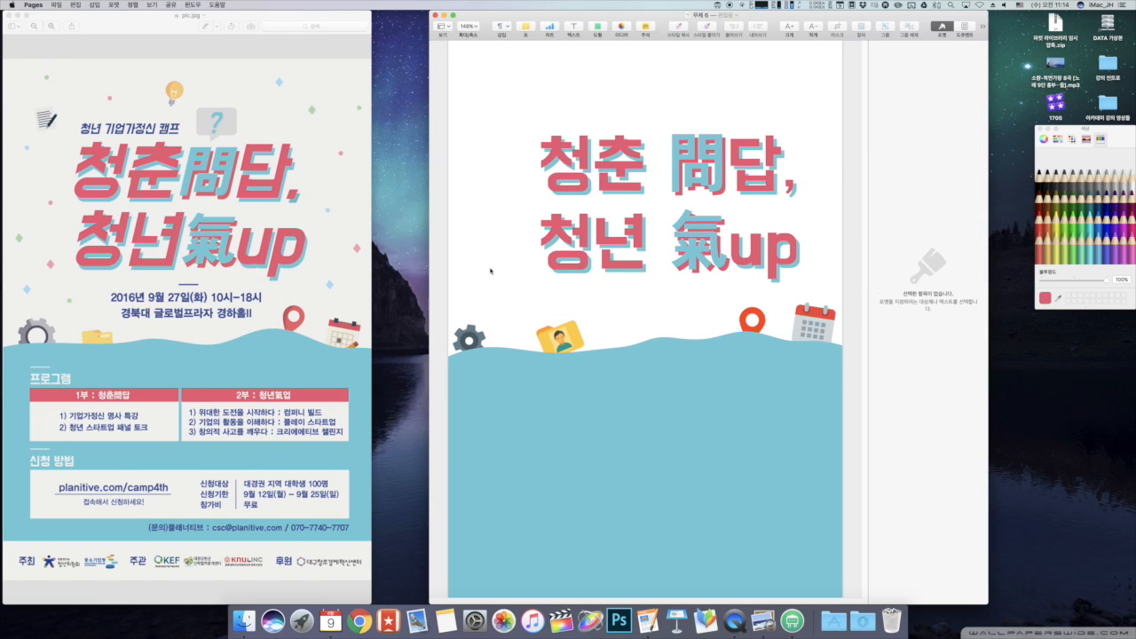
# Search Icons8 Lite for "note" and place a reduced blue notepad-and-pencil icon above and left of the title
pyautogui.click(729, 5)
pyautogui.write('note')
pyautogui.scroll(-5, 830, 97)
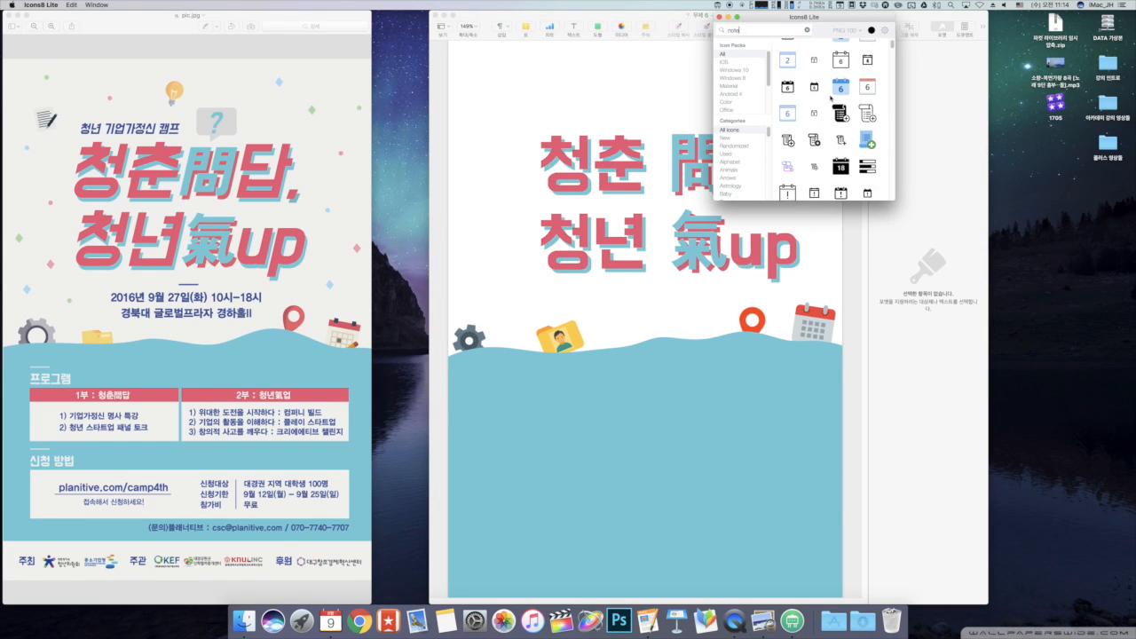
pyautogui.moveTo(839, 98); pyautogui.dragTo(531, 105)
pyautogui.moveTo(550, 59); pyautogui.dragTo(530, 79)
pyautogui.moveTo(531, 79); pyautogui.dragTo(507, 112)
# Search Icons8 Lite for "bulb" and place the yellow light bulb icon just above the 問 character
pyautogui.click(729, 5)
pyautogui.write('bulb')
pyautogui.moveTo(817, 127); pyautogui.dragTo(655, 85)
pyautogui.moveTo(687, 52); pyautogui.dragTo(670, 127)
pyautogui.click(619, 109)
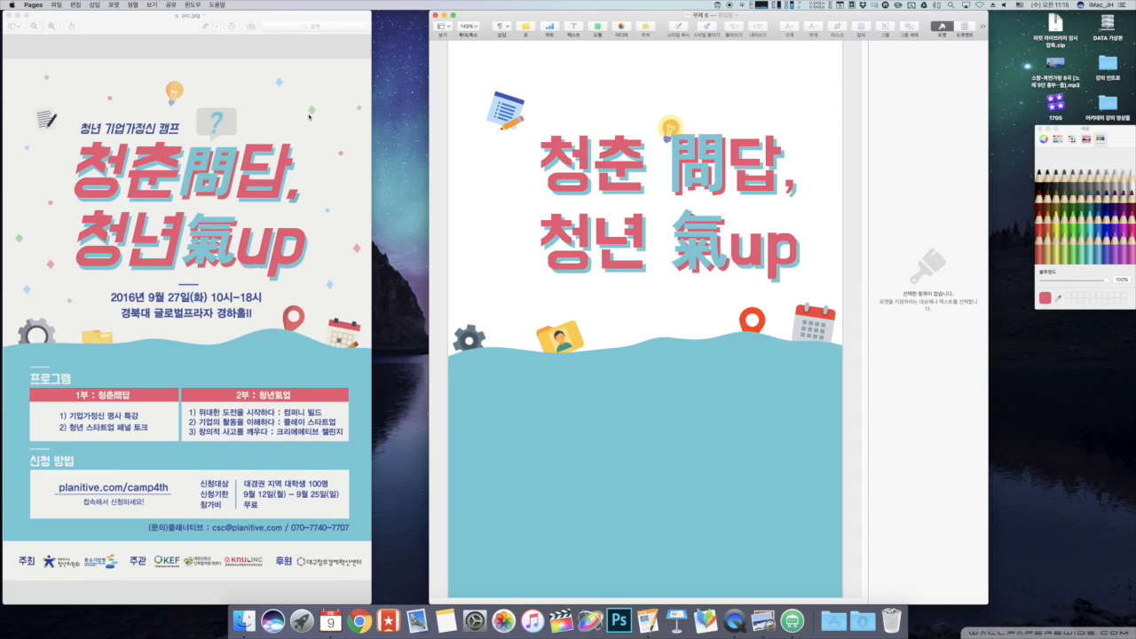
# Insert a basic circle shape and move it above the word "청춘" in the title
pyautogui.click(597, 27)
pyautogui.scroll(2, 532, 98)
pyautogui.click(511, 59)
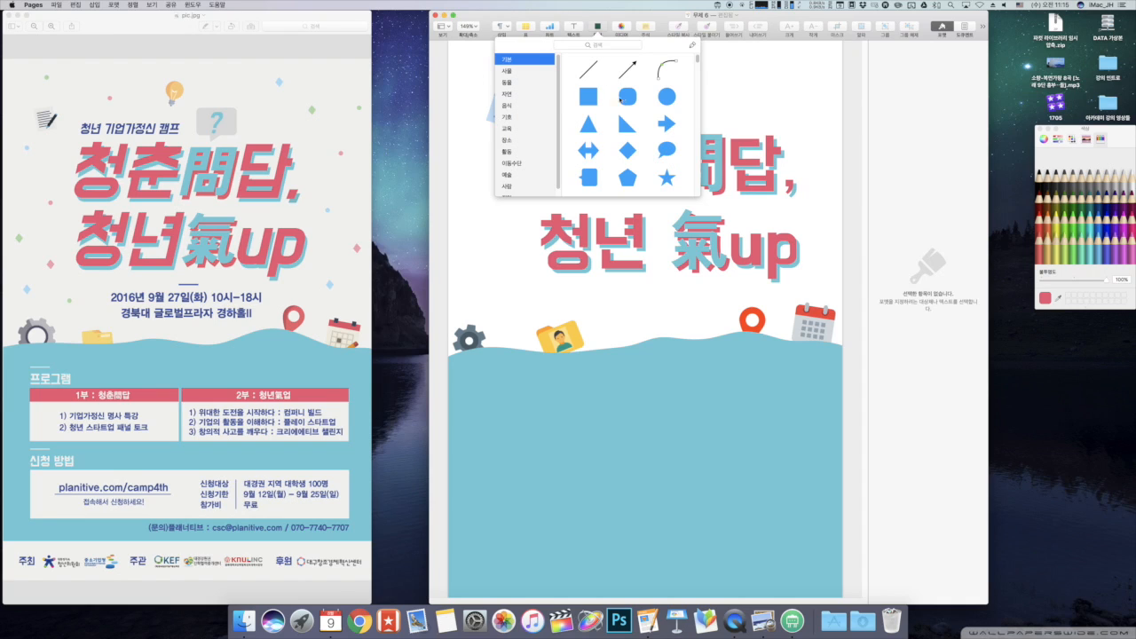
pyautogui.click(664, 98)
pyautogui.moveTo(580, 299); pyautogui.dragTo(597, 89)
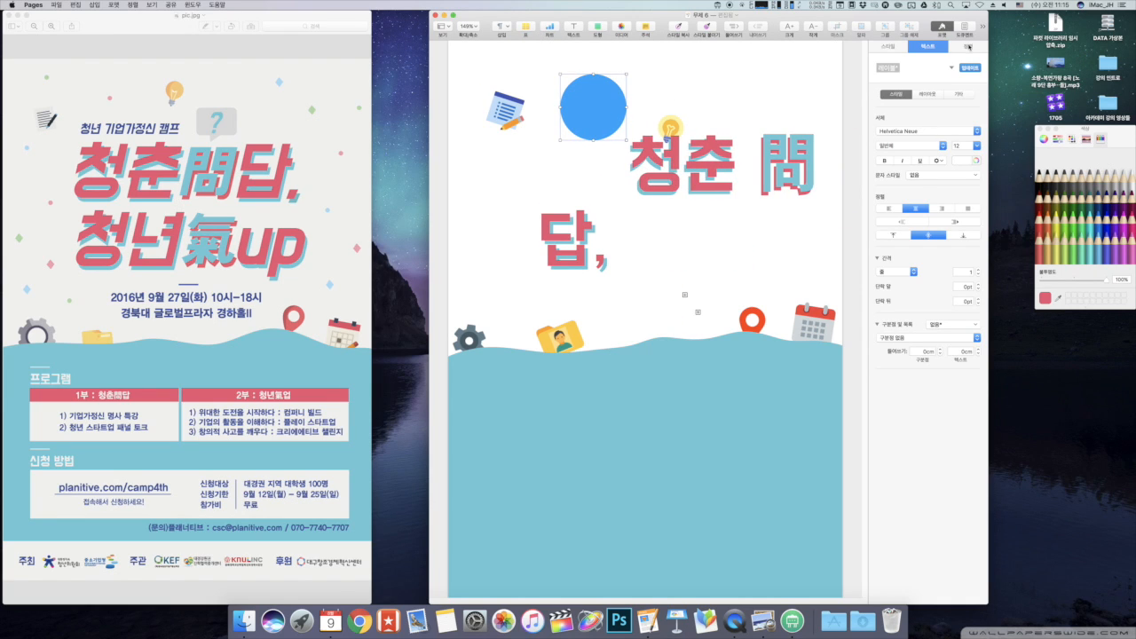
# Set the blue circle's text wrap to 없음
pyautogui.click(967, 47)
pyautogui.click(906, 103)
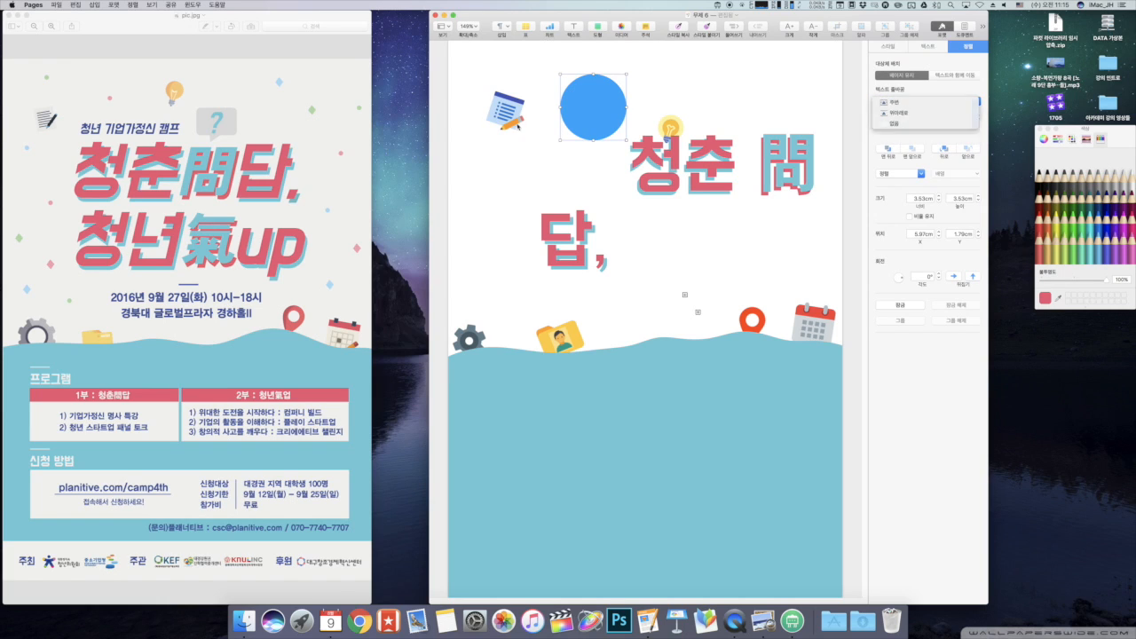
pyautogui.click(898, 142)
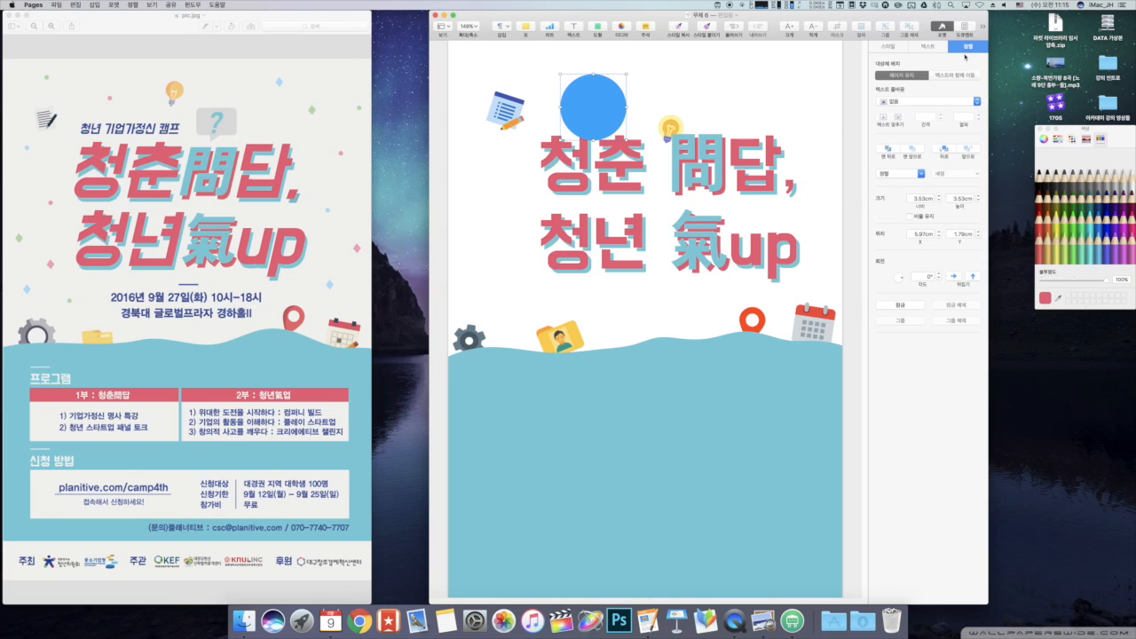
# Fill the circle above the title with light mint and shrink it to a tiny dot
pyautogui.click(907, 47)
pyautogui.click(969, 144)
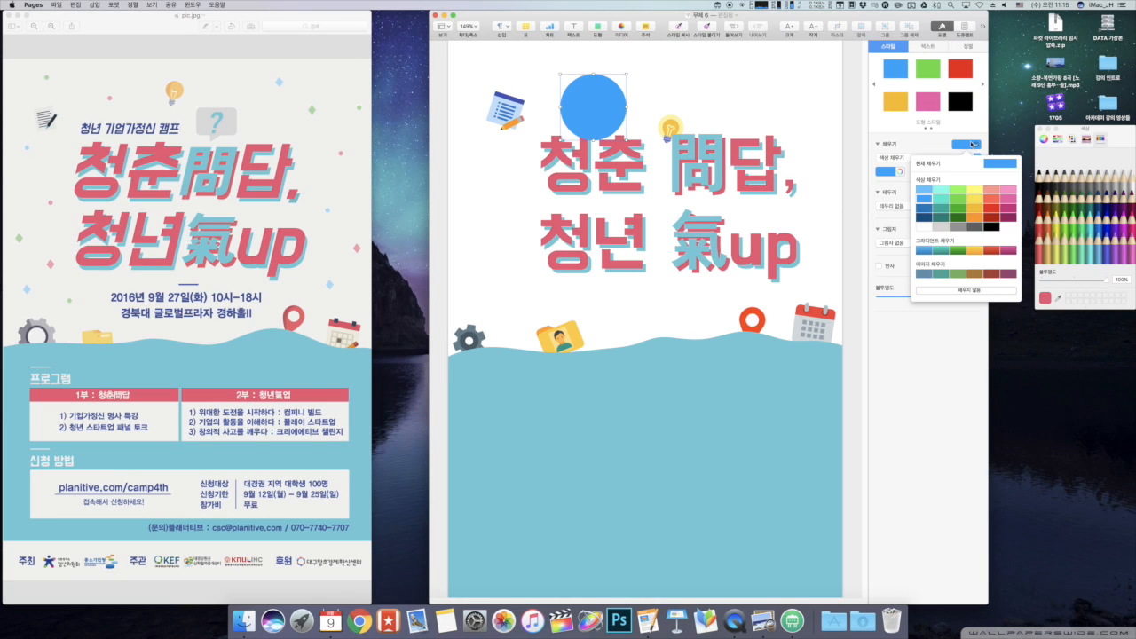
pyautogui.click(940, 191)
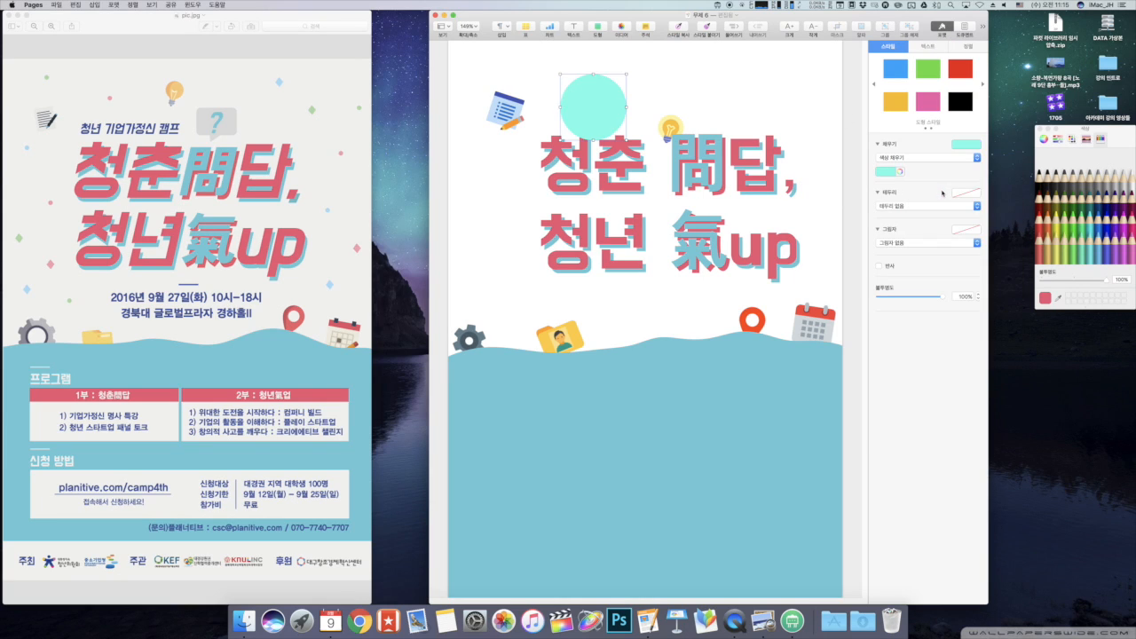
pyautogui.moveTo(626, 140); pyautogui.dragTo(568, 82)
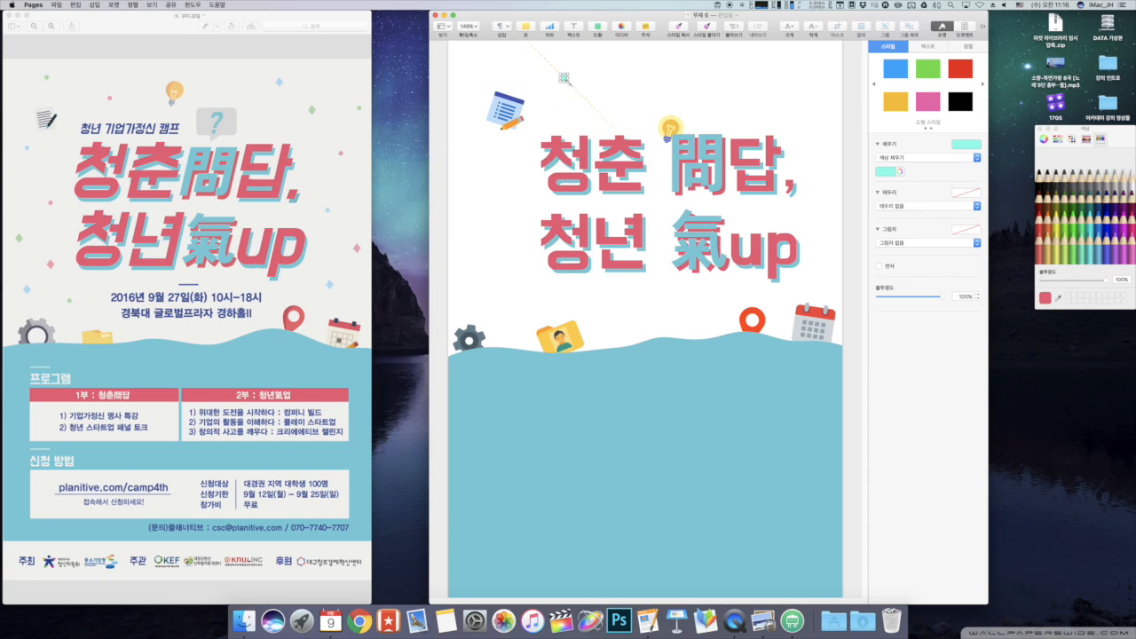
# Duplicate the mint dot repeatedly and scatter the copies around the title, down to just above the wave
pyautogui.rightClick(599, 90)
pyautogui.click(575, 82)
pyautogui.rightClick(575, 80)
pyautogui.click(564, 80)
pyautogui.press('F1')
pyautogui.press('alt')
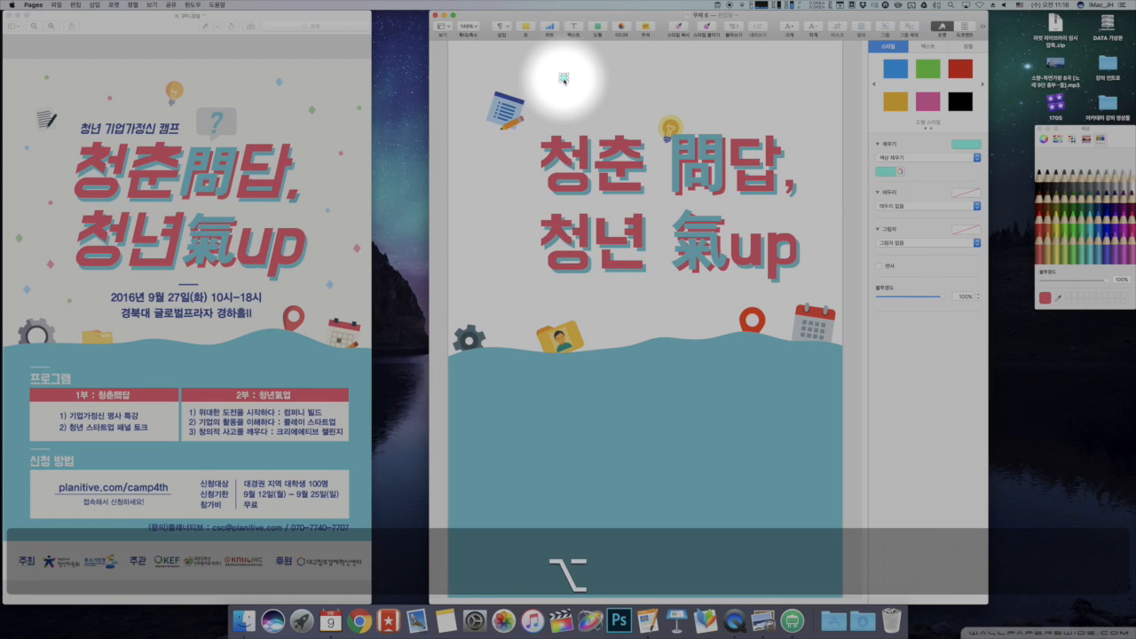
pyautogui.moveTo(563, 80); pyautogui.dragTo(584, 90)
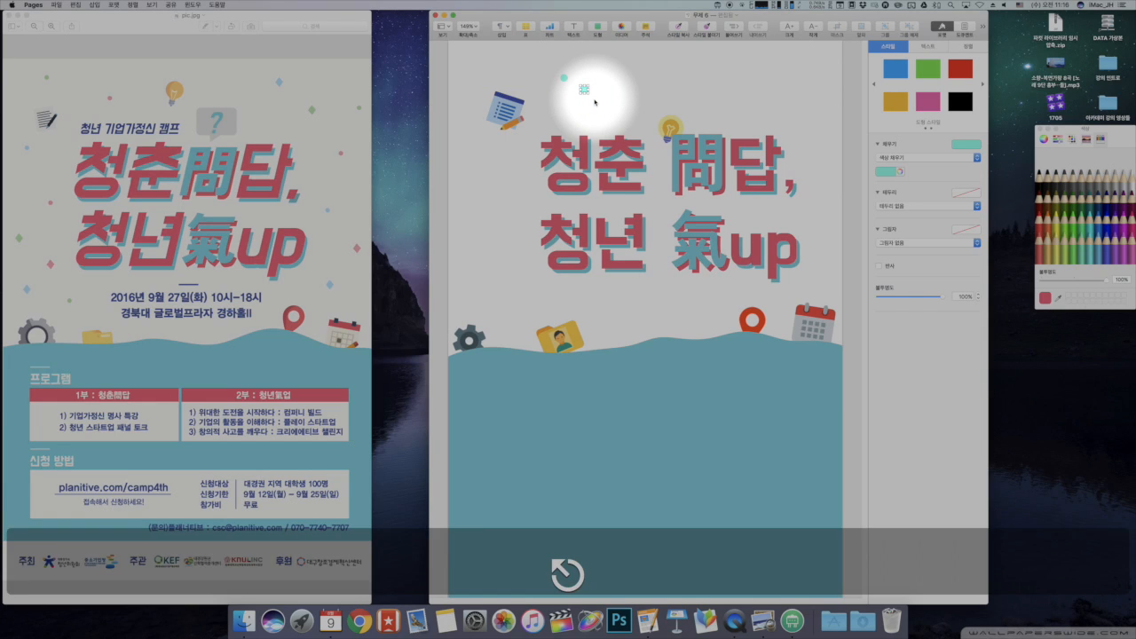
pyautogui.press('F1')
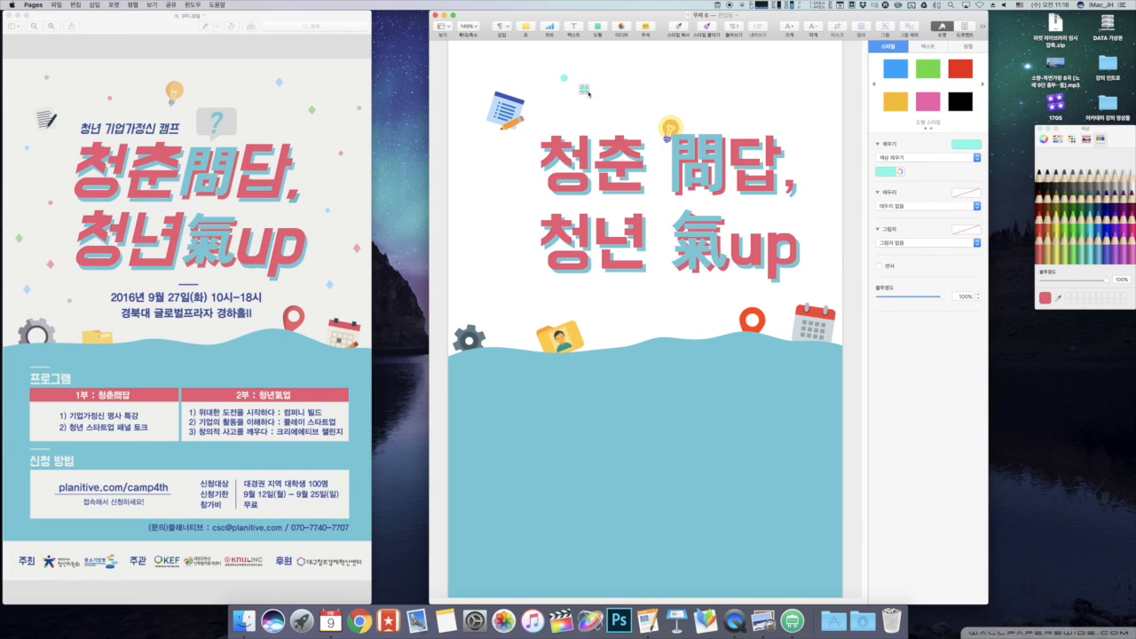
pyautogui.moveTo(494, 222); pyautogui.dragTo(493, 222)
pyautogui.moveTo(639, 296); pyautogui.dragTo(736, 205)
pyautogui.click(603, 127)
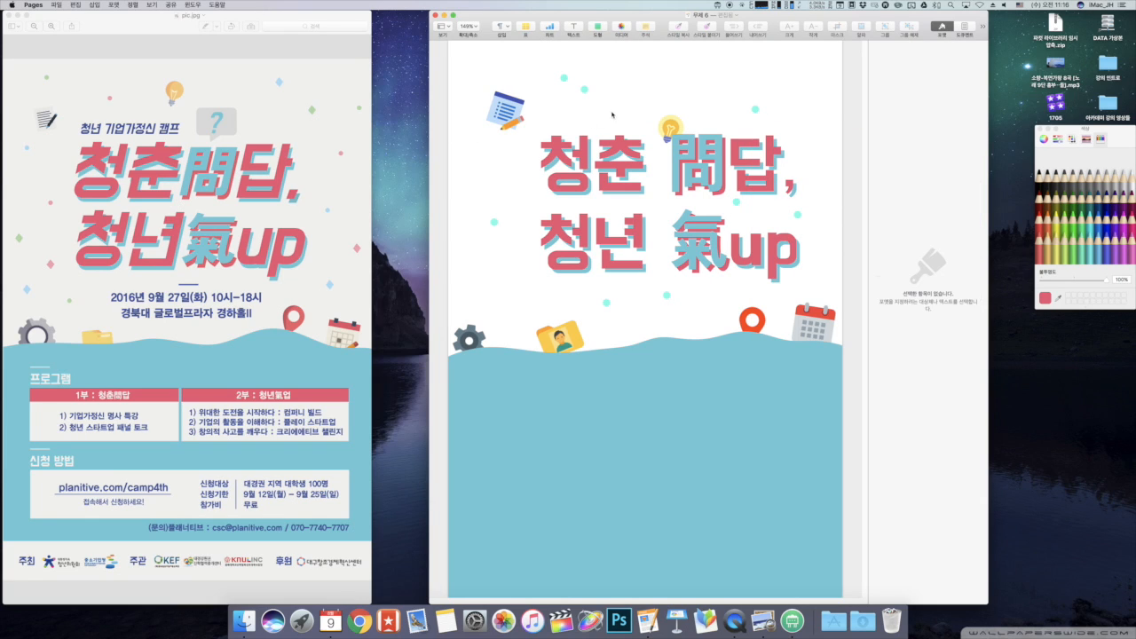
# Recolor the mint dot above "청춘" to light coral and scatter copies of it around the title
pyautogui.click(566, 79)
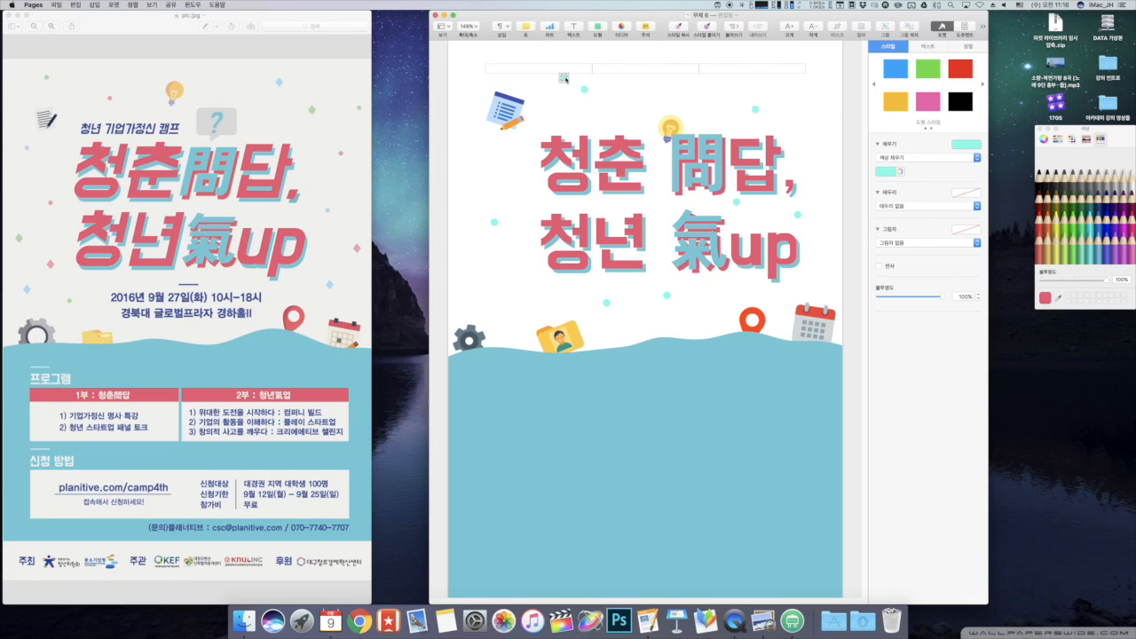
pyautogui.click(959, 143)
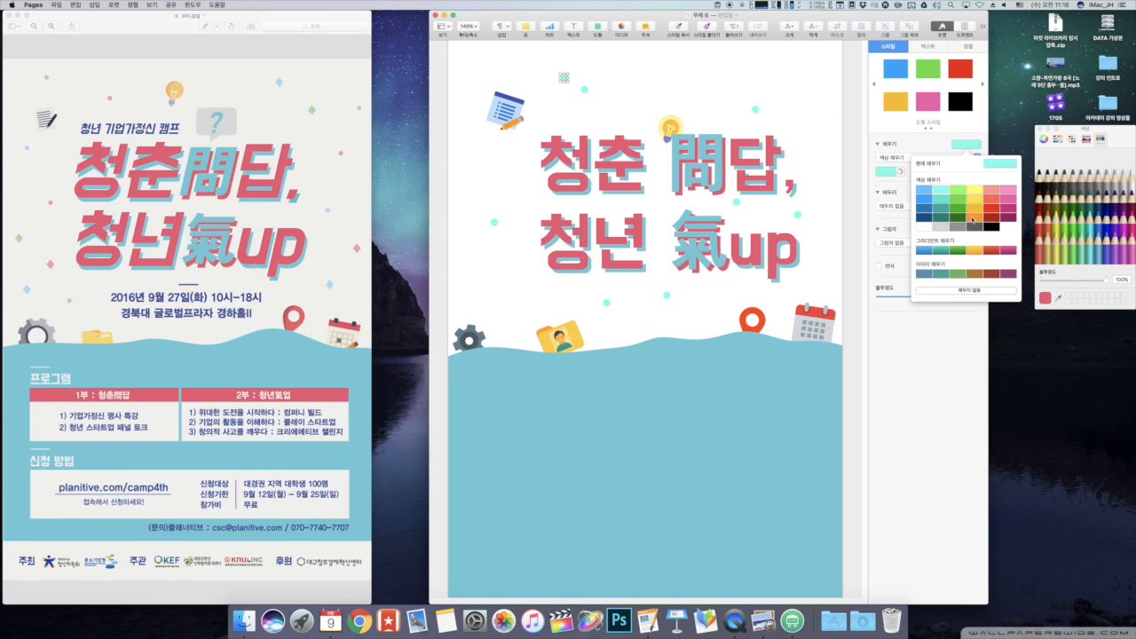
pyautogui.click(995, 199)
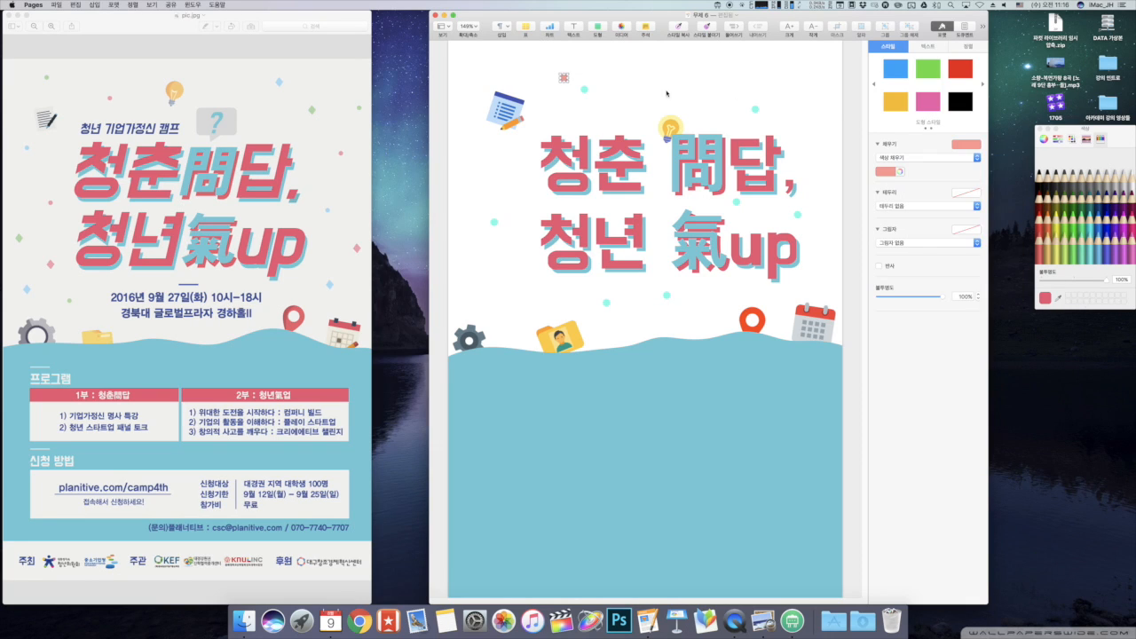
pyautogui.click(578, 83)
pyautogui.click(565, 79)
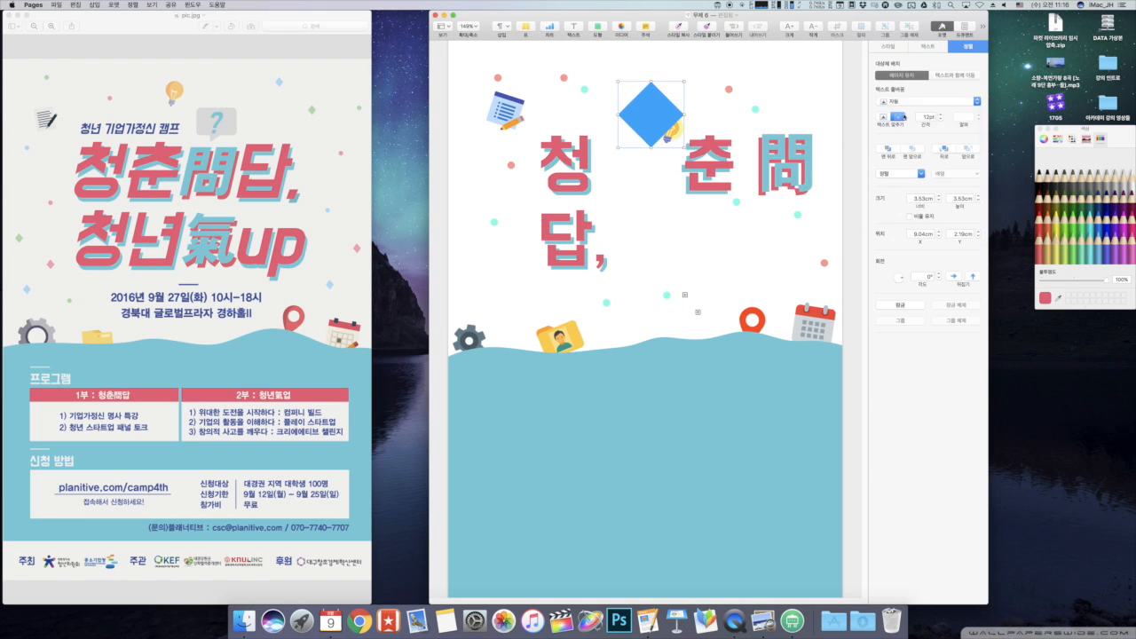
# Insert a diamond without text wrap, fill it light blue, shrink it to a tiny narrow shape and scatter copies around the title
pyautogui.click(967, 148)
pyautogui.click(920, 195)
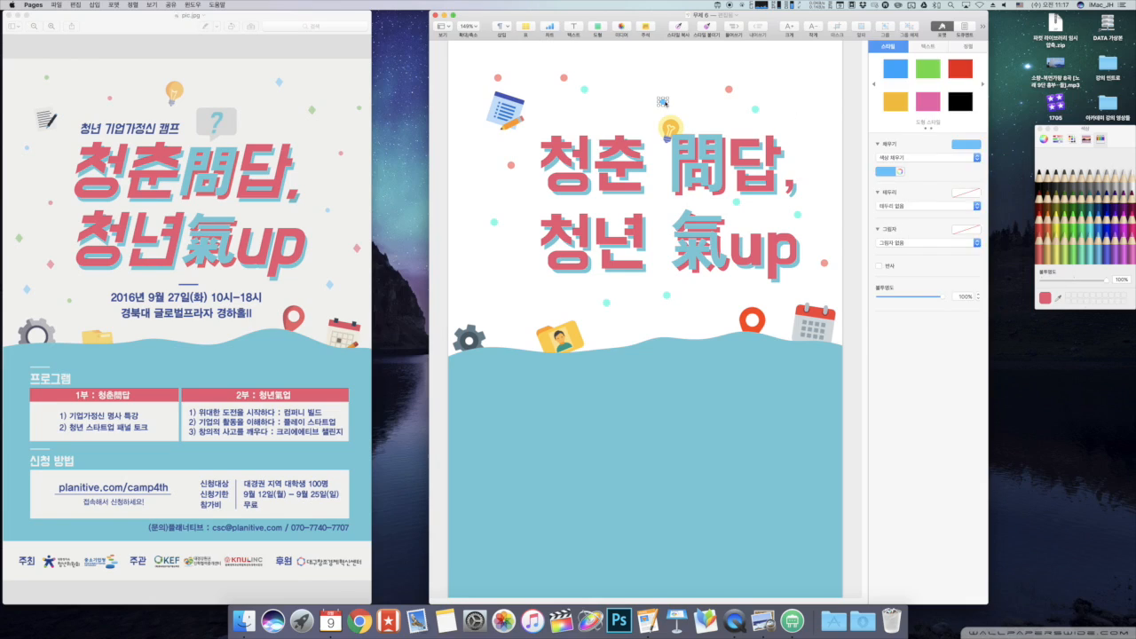
pyautogui.moveTo(667, 101); pyautogui.dragTo(662, 101)
pyautogui.click(661, 101)
pyautogui.click(546, 297)
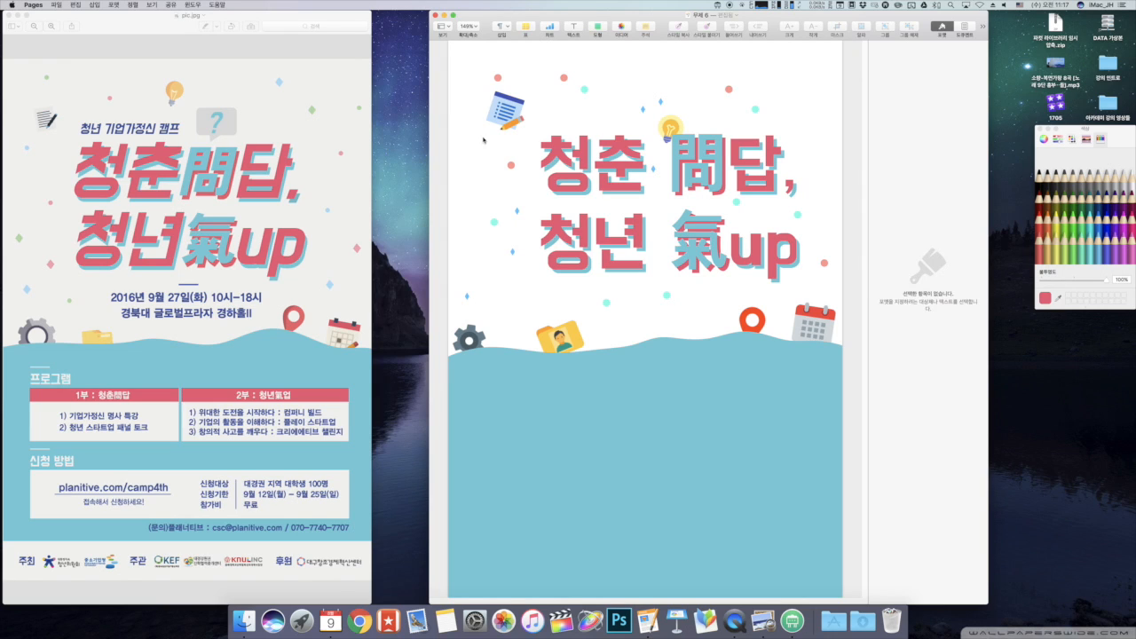
# Move the light bulb icon above the end of the title's first line and shift a small diamond slightly higher
pyautogui.moveTo(667, 126); pyautogui.dragTo(786, 119)
pyautogui.click(708, 98)
pyautogui.moveTo(661, 102); pyautogui.dragTo(676, 88)
# Insert a basic square speech bubble shape and place it above the title's first line
pyautogui.click(597, 32)
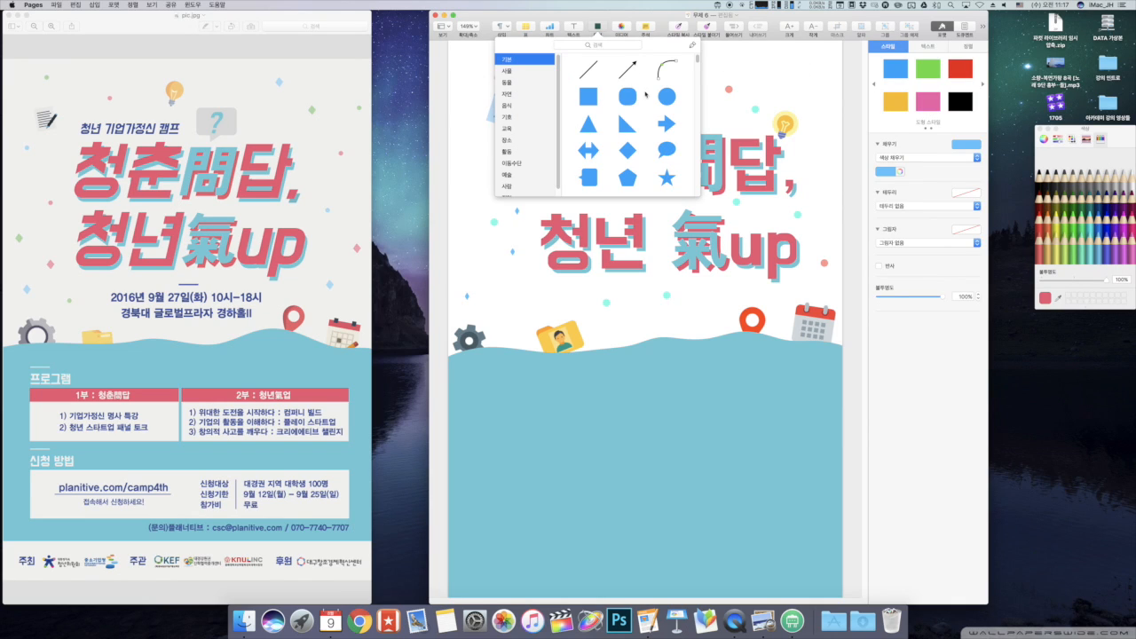
pyautogui.click(601, 176)
pyautogui.moveTo(581, 307); pyautogui.dragTo(699, 130)
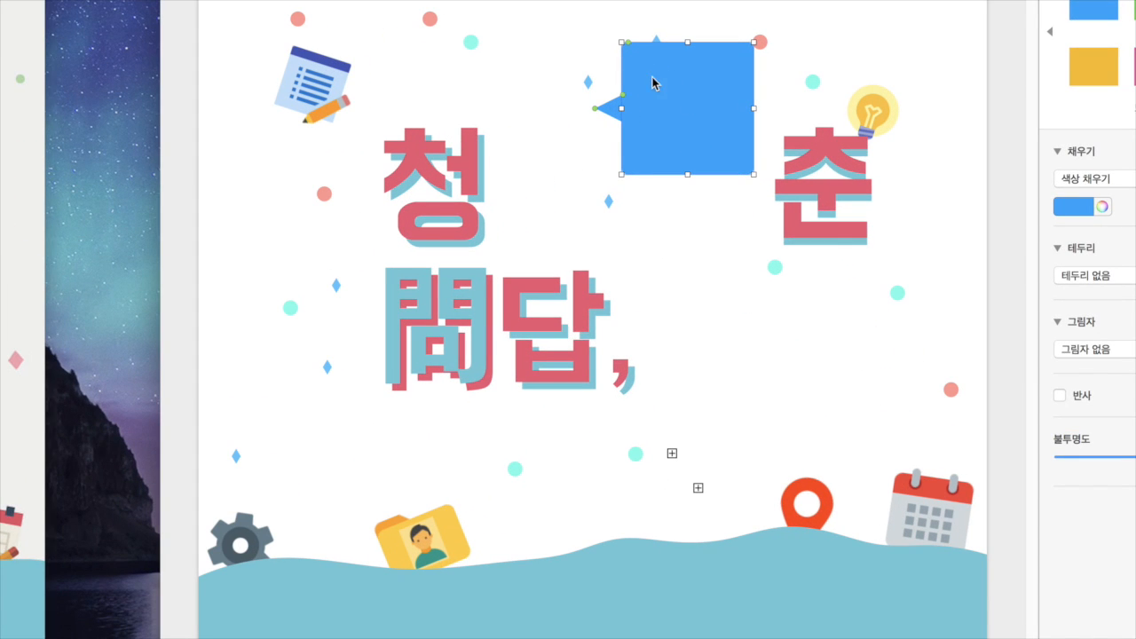
# Round the speech bubble's corners to about 9 pt and reshape its tail to point diagonally from the lower-left corner
pyautogui.scroll(1, 646, 115)
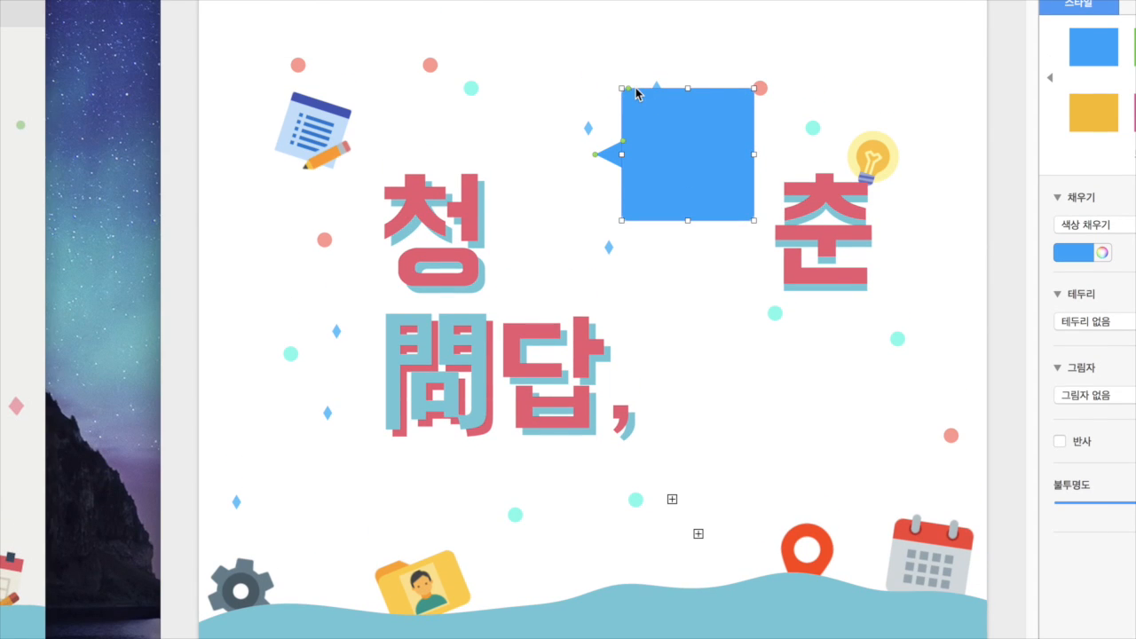
pyautogui.moveTo(628, 88); pyautogui.dragTo(633, 89)
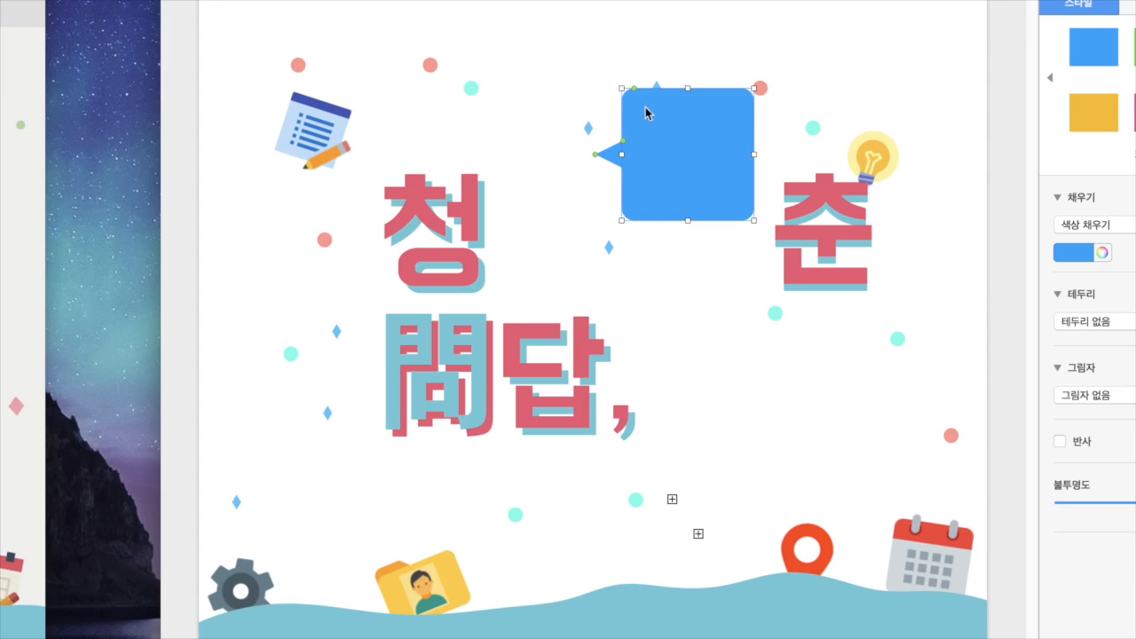
pyautogui.moveTo(623, 140); pyautogui.dragTo(607, 229)
pyautogui.click(608, 152)
pyautogui.moveTo(622, 182); pyautogui.dragTo(622, 206)
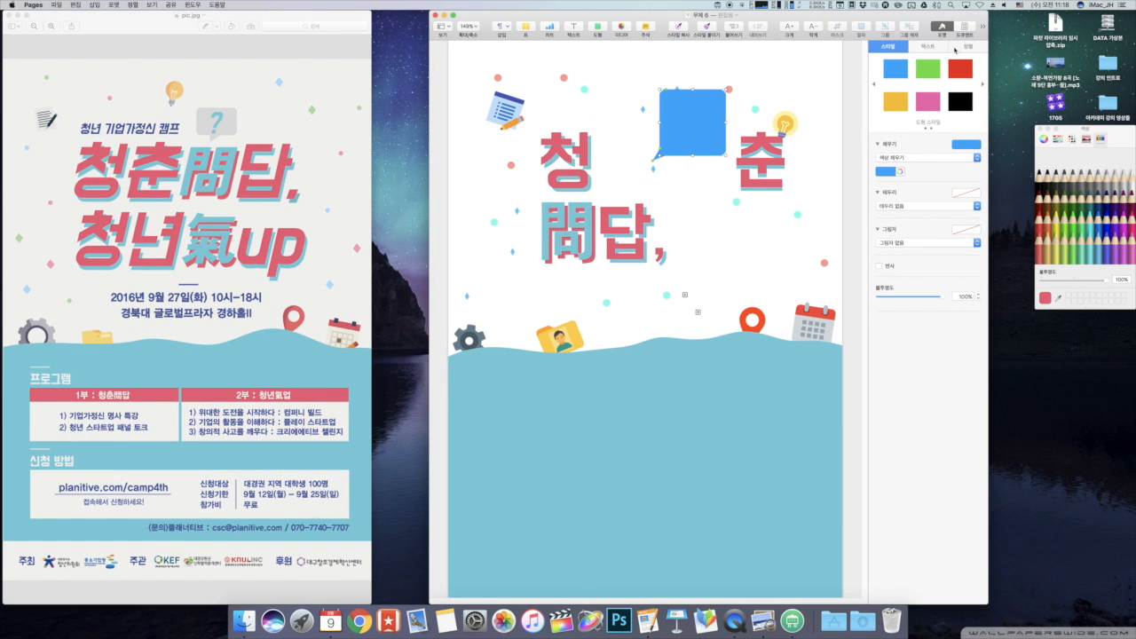
# Set the speech bubble's text wrap to 없음 and reduce it to about 2.82 × 2.27 cm above 問
pyautogui.click(956, 47)
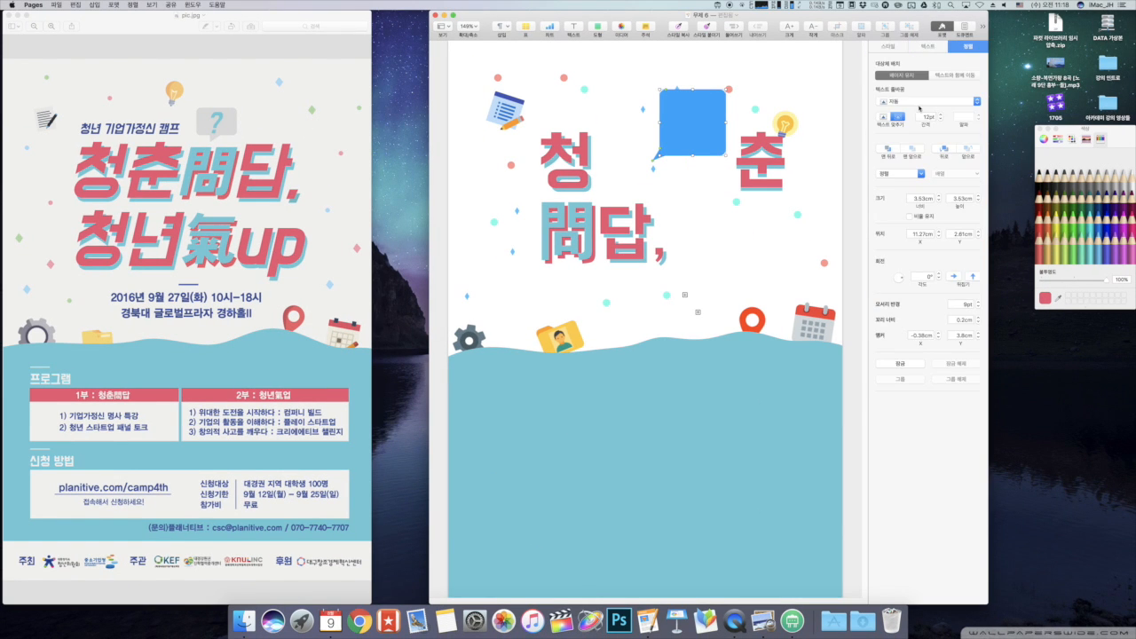
pyautogui.click(904, 103)
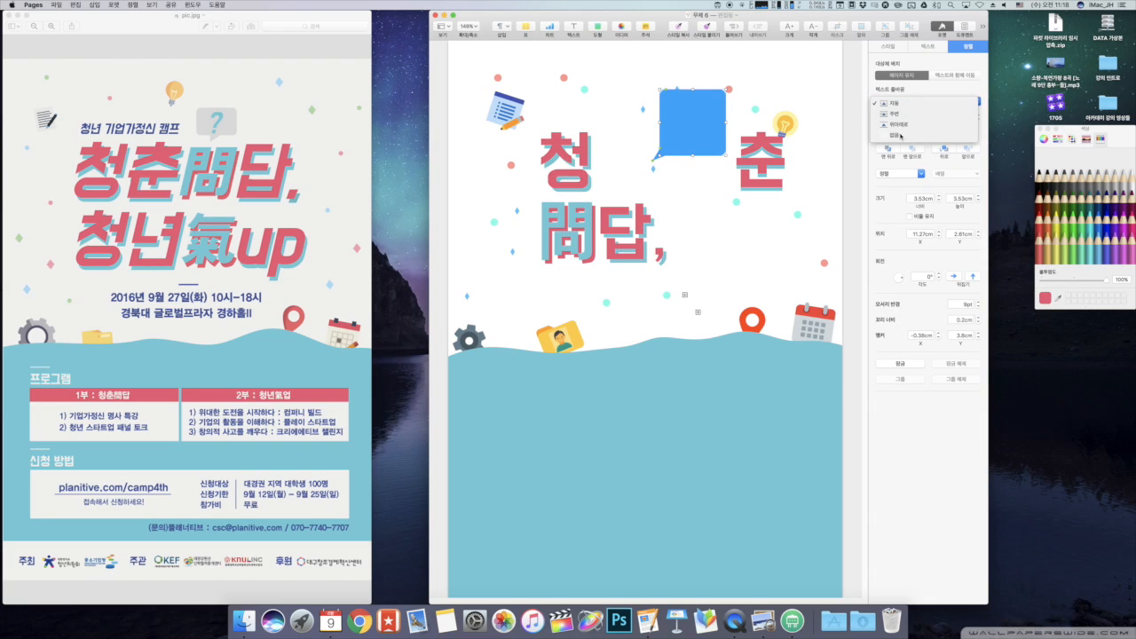
pyautogui.click(914, 136)
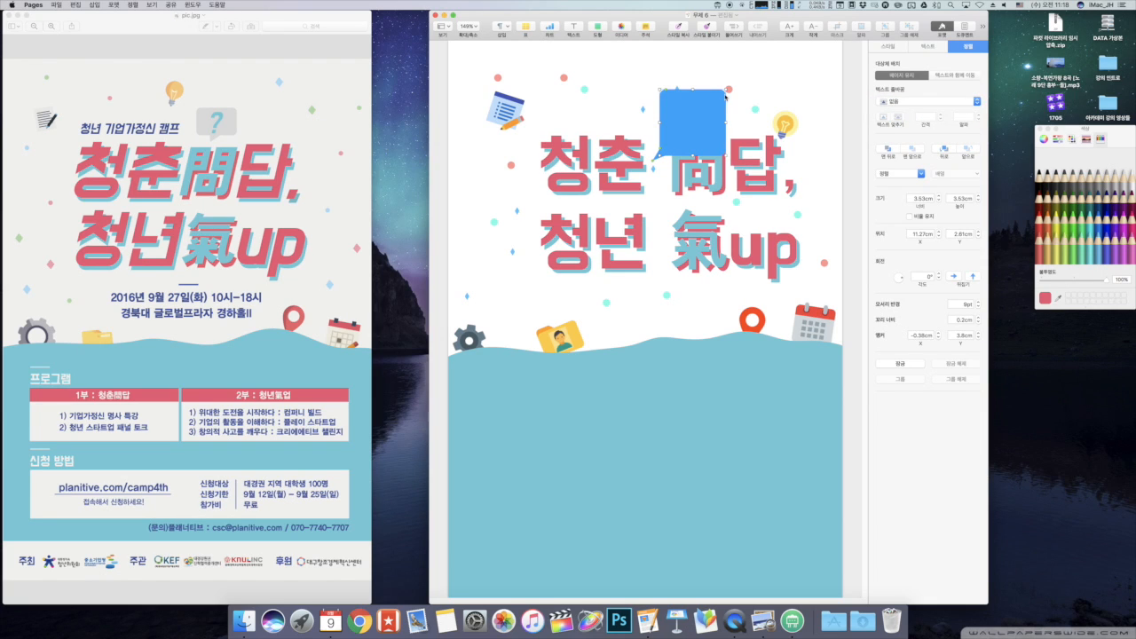
pyautogui.moveTo(725, 90); pyautogui.dragTo(731, 113)
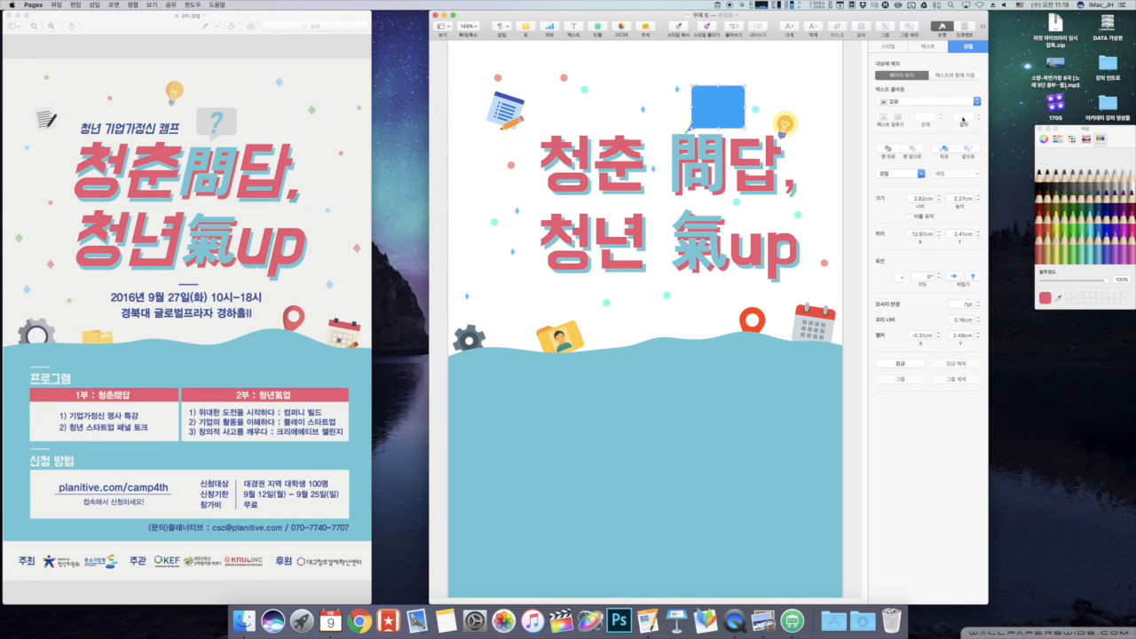
# Fill the speech bubble with light gray and shrink it slightly above 問
pyautogui.click(890, 47)
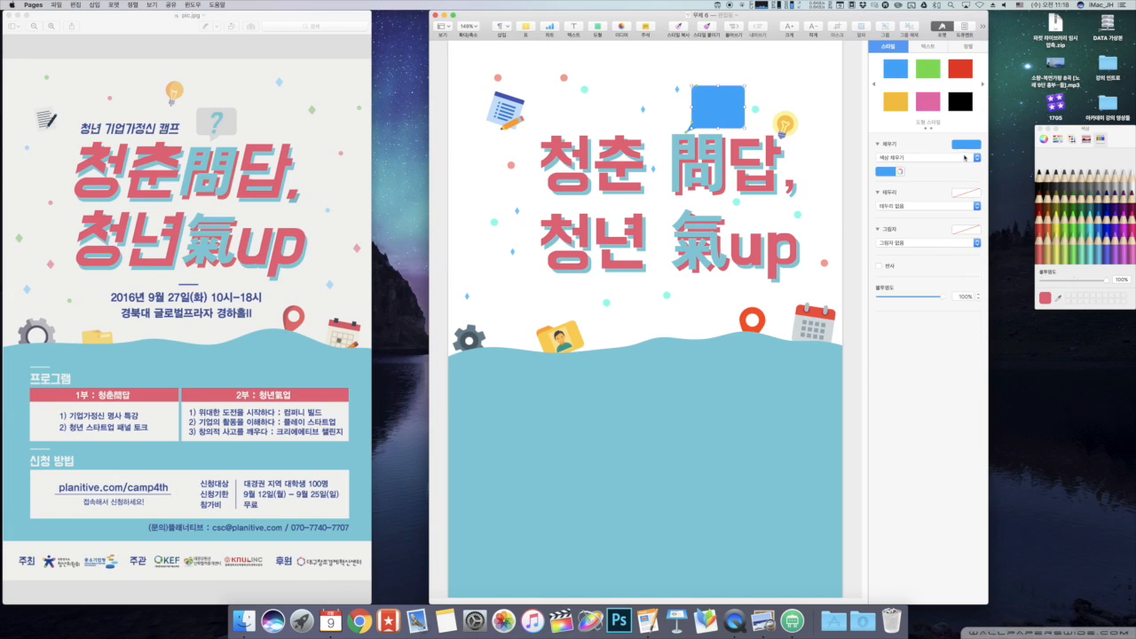
pyautogui.click(964, 145)
pyautogui.click(942, 227)
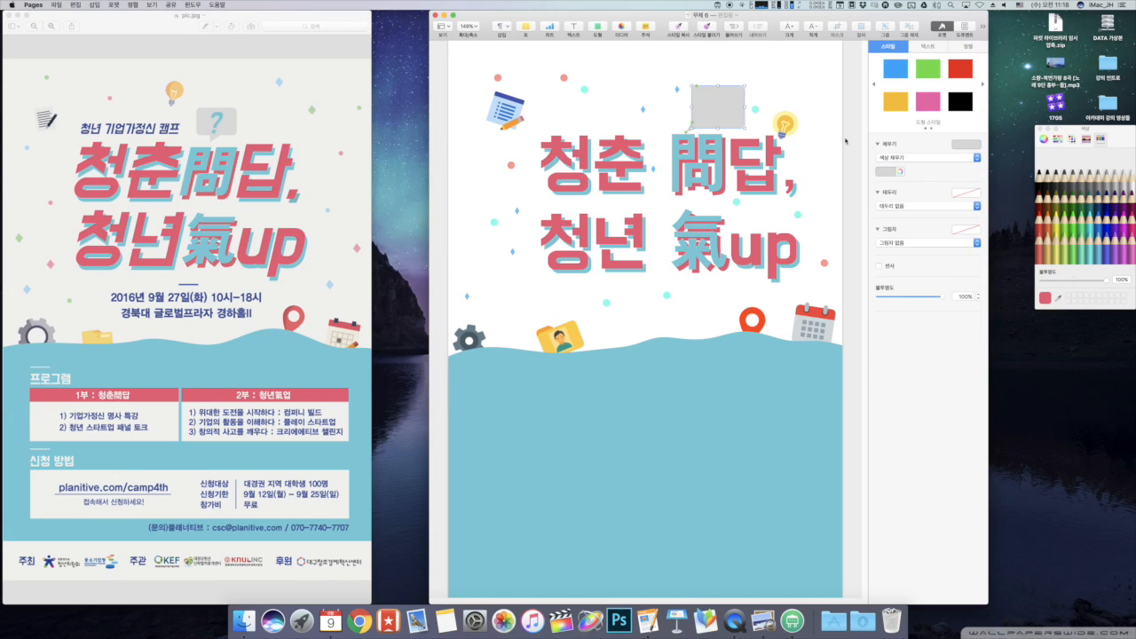
pyautogui.click(819, 91)
pyautogui.click(728, 113)
pyautogui.moveTo(744, 85)
pyautogui.mouseDown()
pyautogui.moveTo(772, 85)
pyautogui.moveTo(737, 97)
pyautogui.mouseUp()
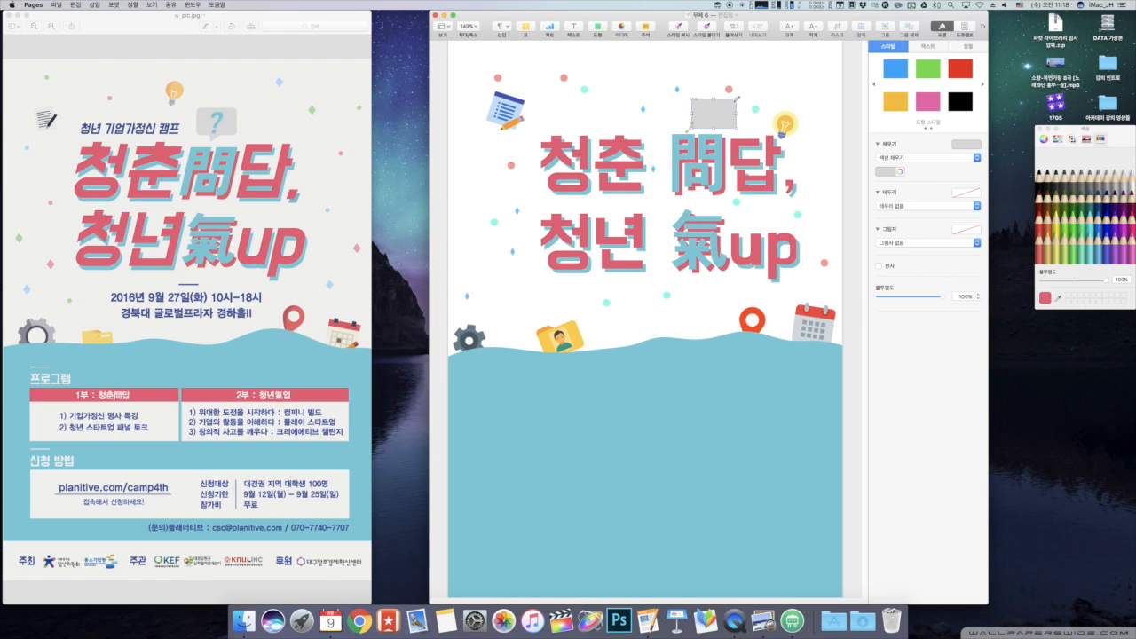
pyautogui.click(803, 64)
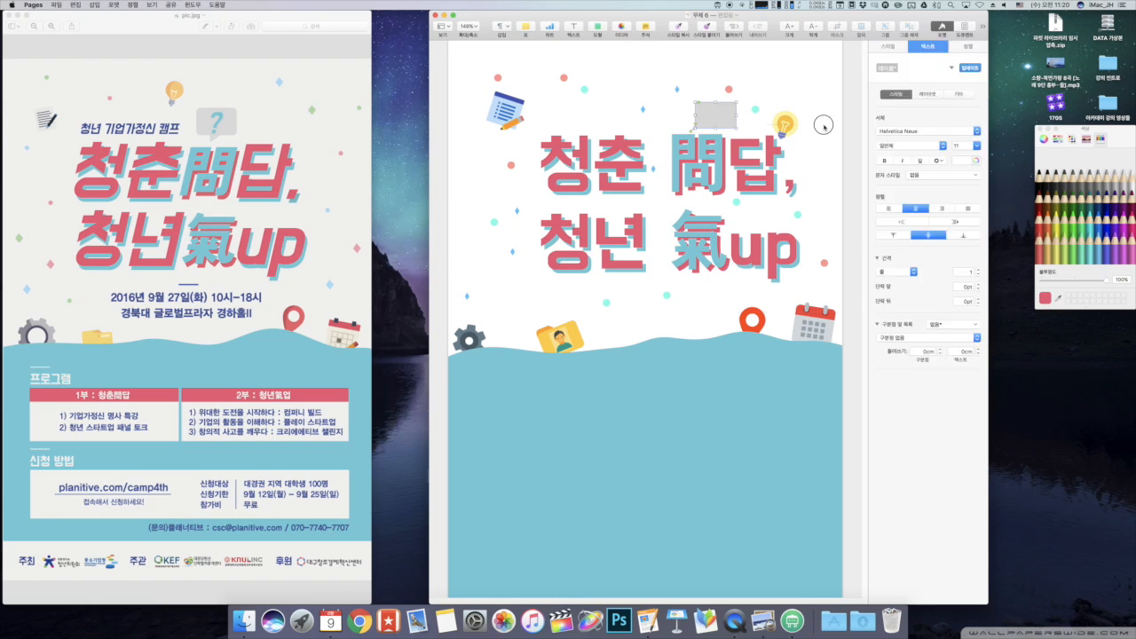
# Enter "?" inside the gray speech bubble and set its font size to 30
pyautogui.click(664, 107)
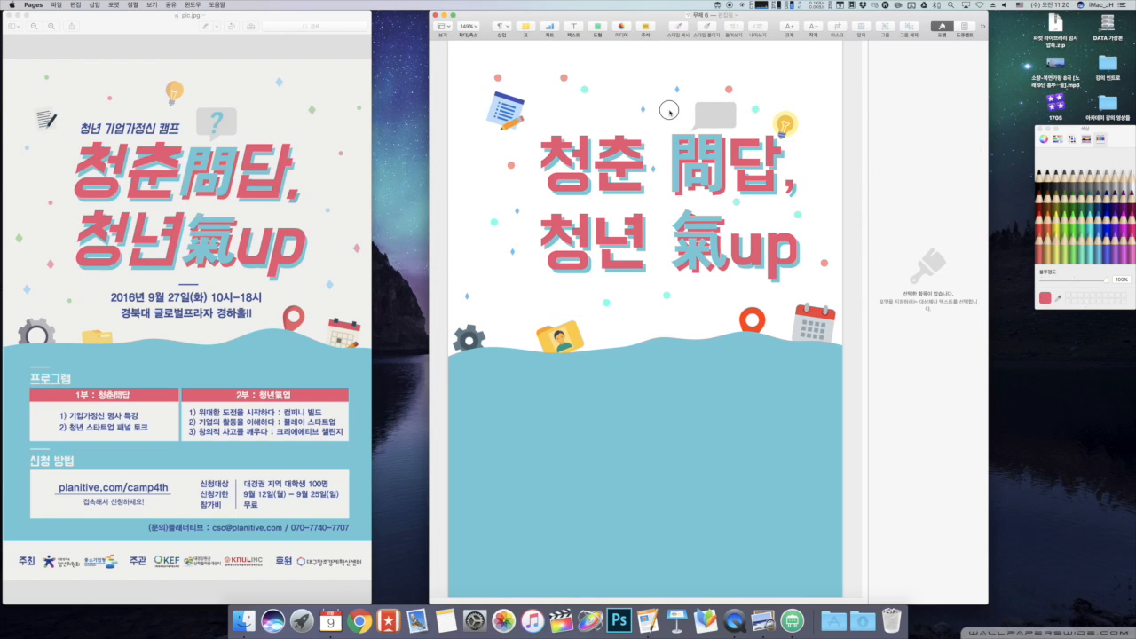
pyautogui.click(714, 118)
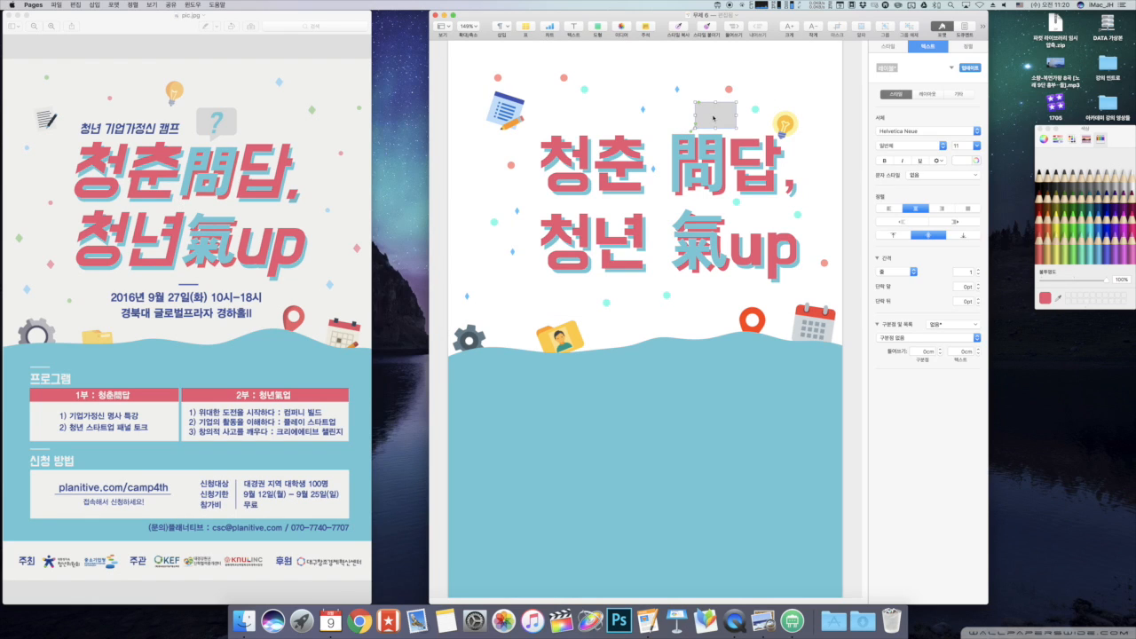
pyautogui.click(713, 116)
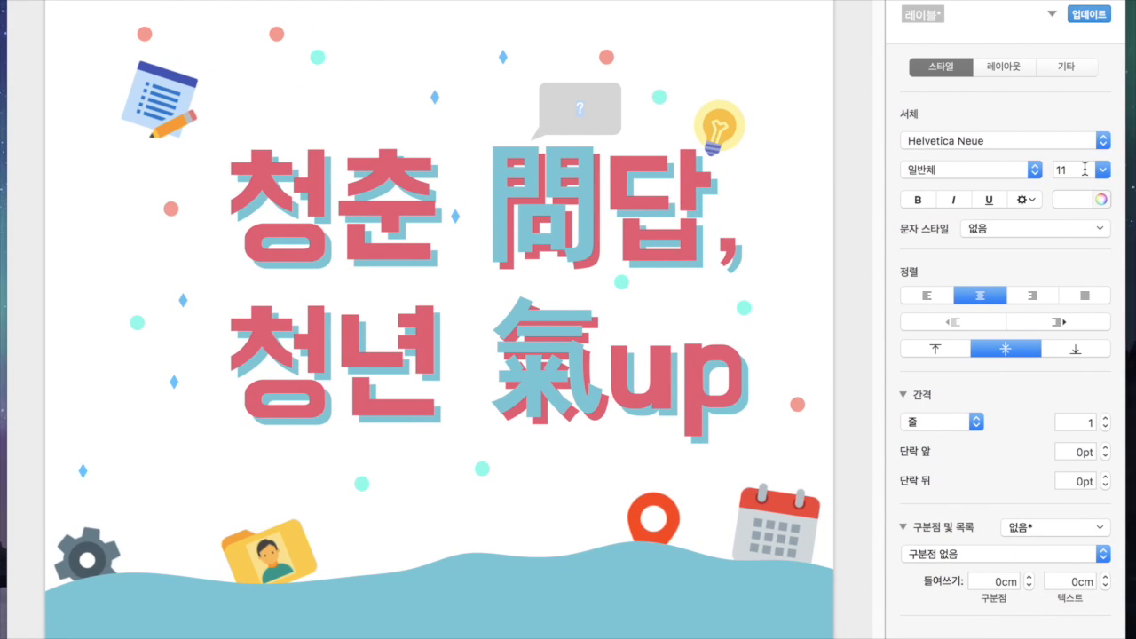
pyautogui.doubleClick(1076, 170)
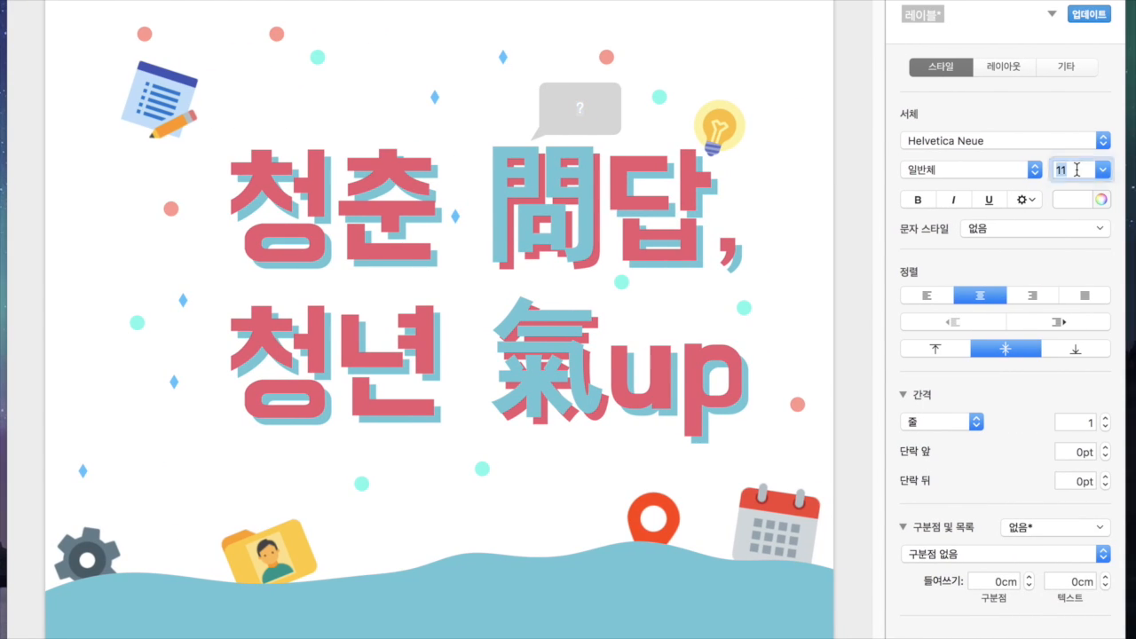
pyautogui.write('3')
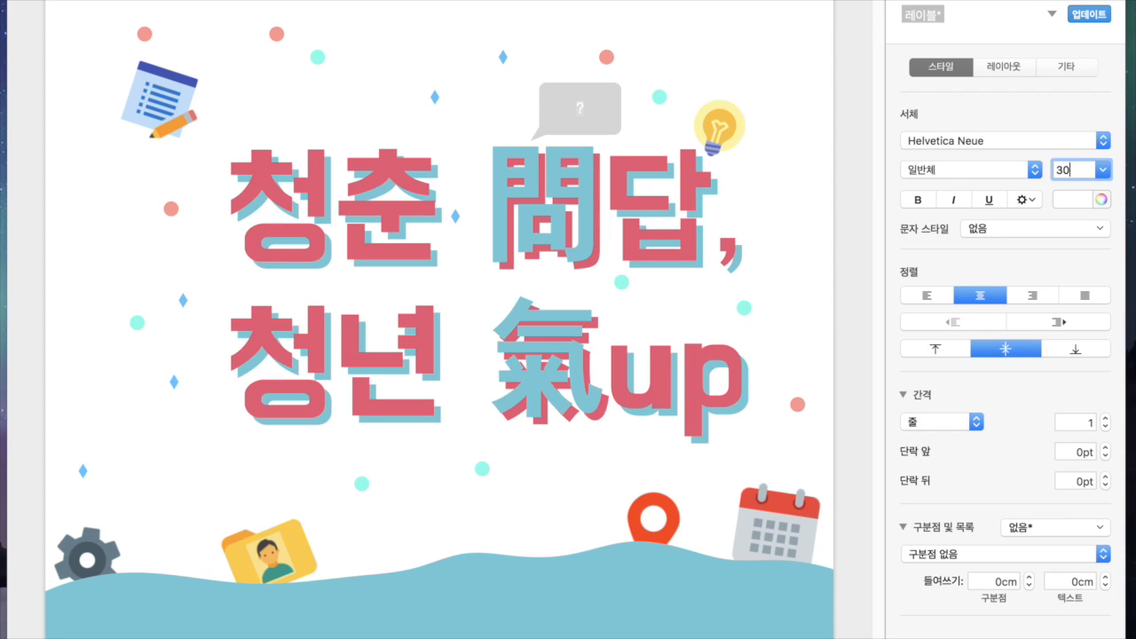
pyautogui.write('0')
pyautogui.press('Return')
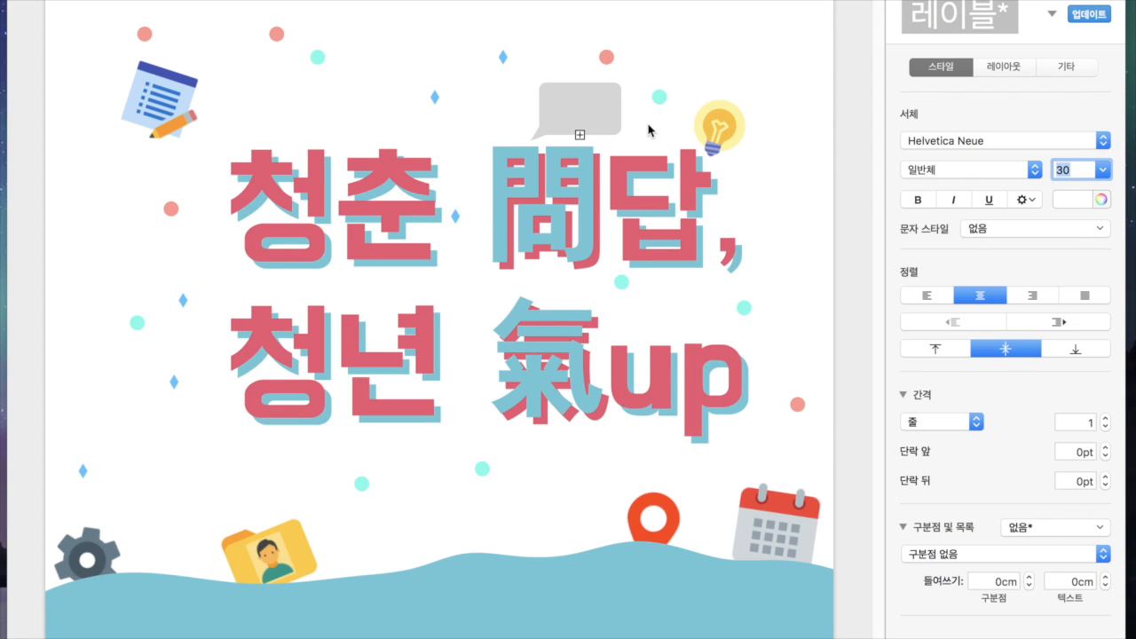
# Enlarge the gray speech bubble slightly and reduce its text inset to 0 pt
pyautogui.click(591, 107)
pyautogui.click(609, 121)
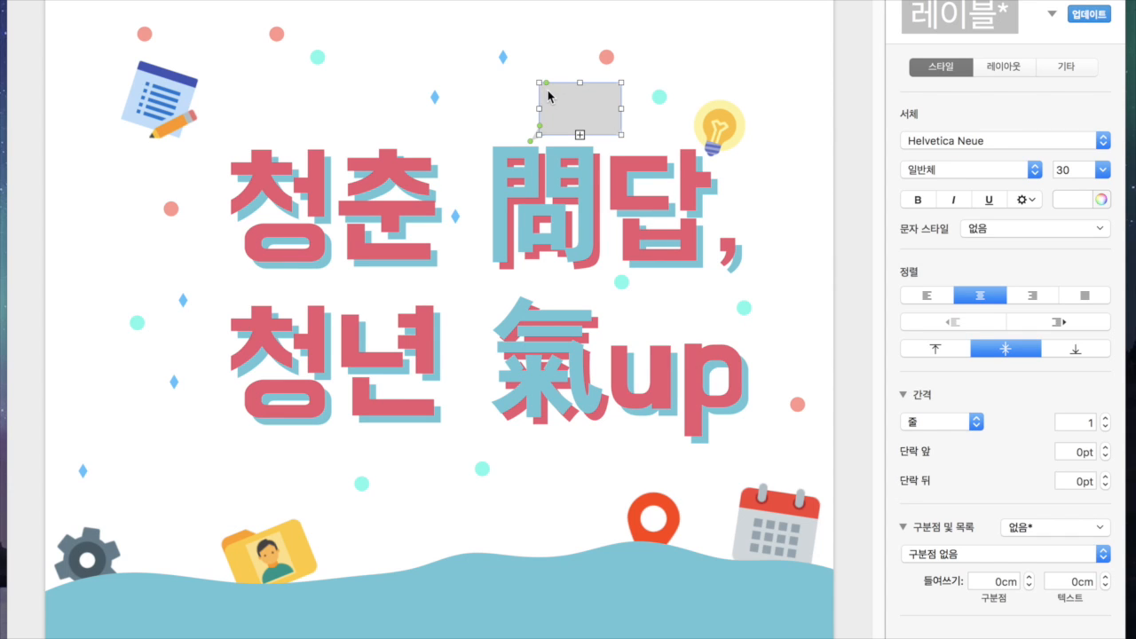
pyautogui.moveTo(540, 84)
pyautogui.mouseDown()
pyautogui.moveTo(496, 56)
pyautogui.moveTo(539, 80)
pyautogui.mouseUp()
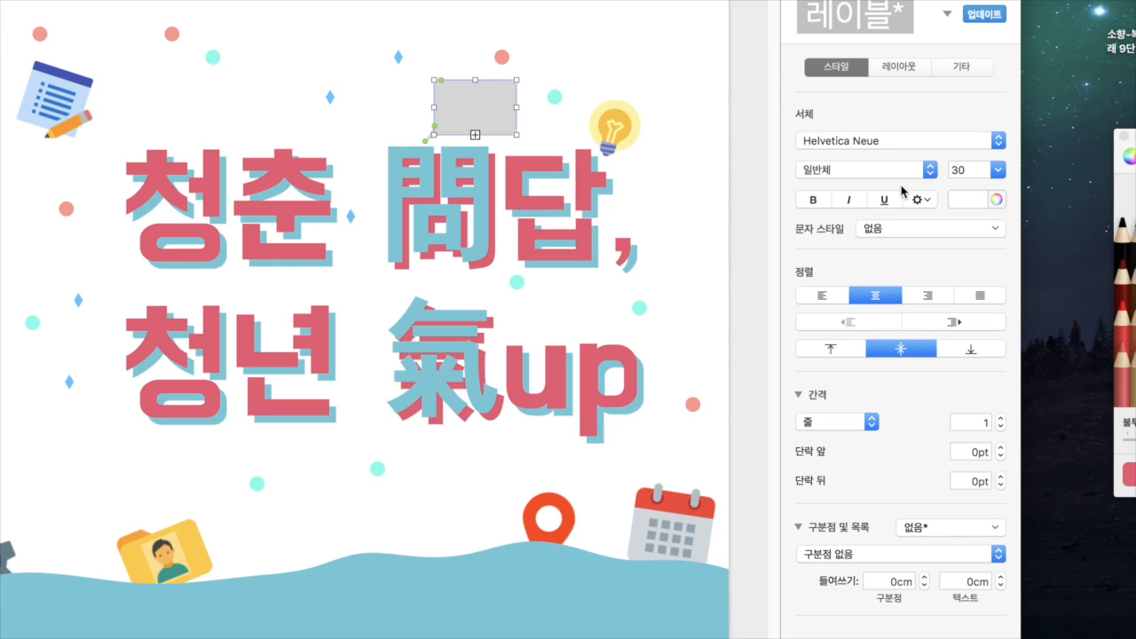
pyautogui.click(907, 74)
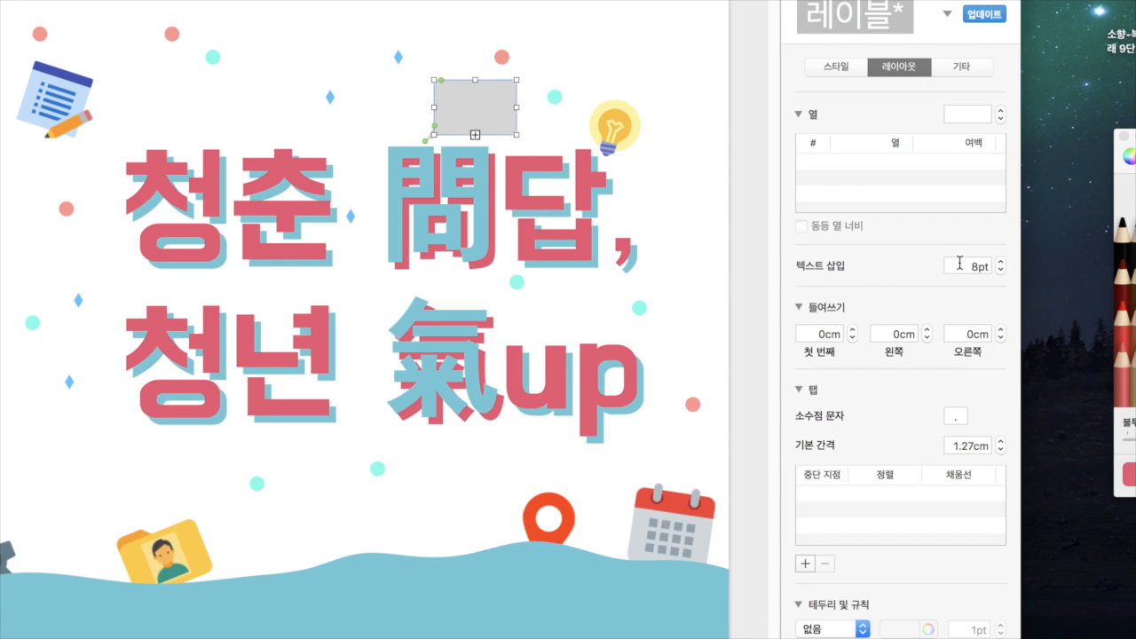
pyautogui.click(1000, 270)
pyautogui.click(999, 270)
pyautogui.click(1000, 270)
pyautogui.click(1000, 270)
pyautogui.click(1000, 270)
pyautogui.click(1000, 269)
pyautogui.click(1000, 270)
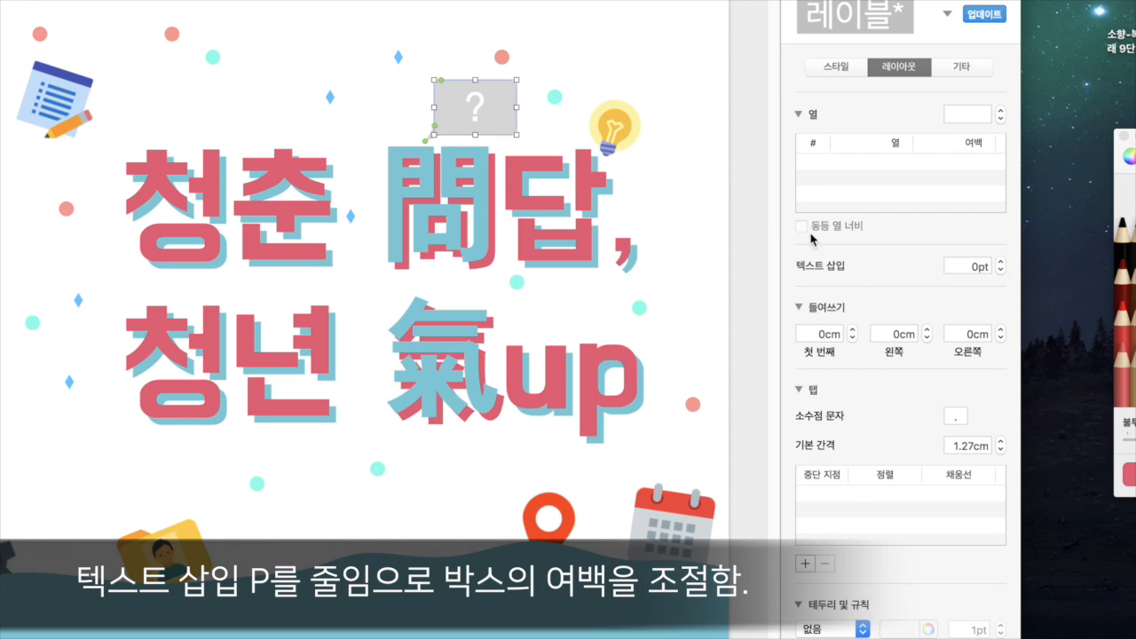
# Set the speech bubble's font to 배달의민족 한나는 열한살 OTF and narrow the bubble slightly
pyautogui.click(844, 68)
pyautogui.click(898, 142)
pyautogui.scroll(15, 898, 144)
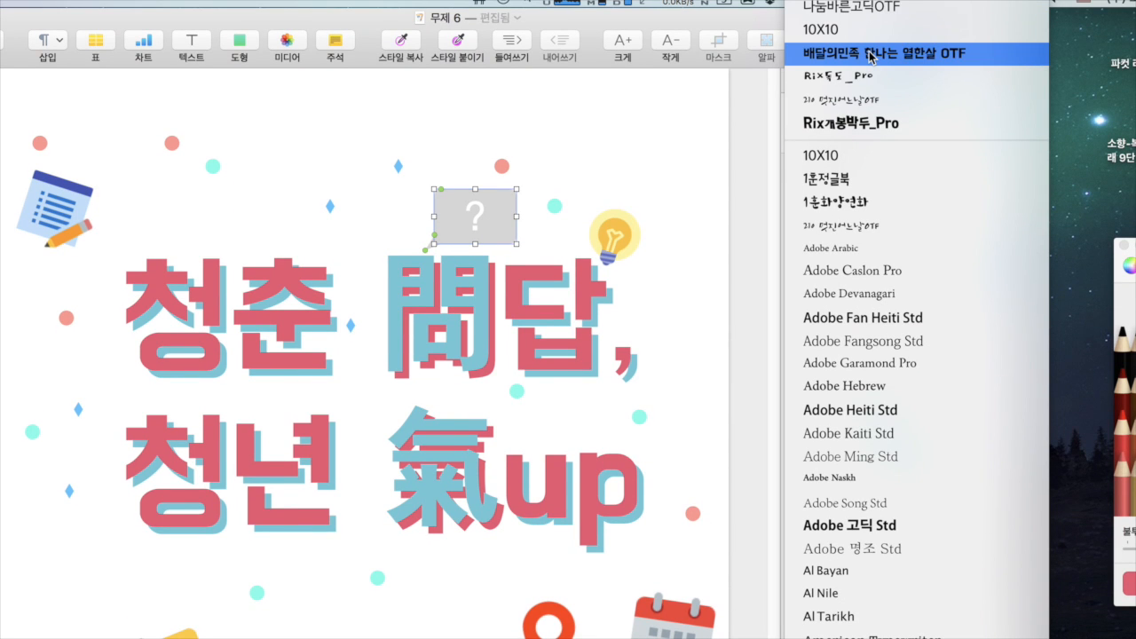
pyautogui.click(871, 56)
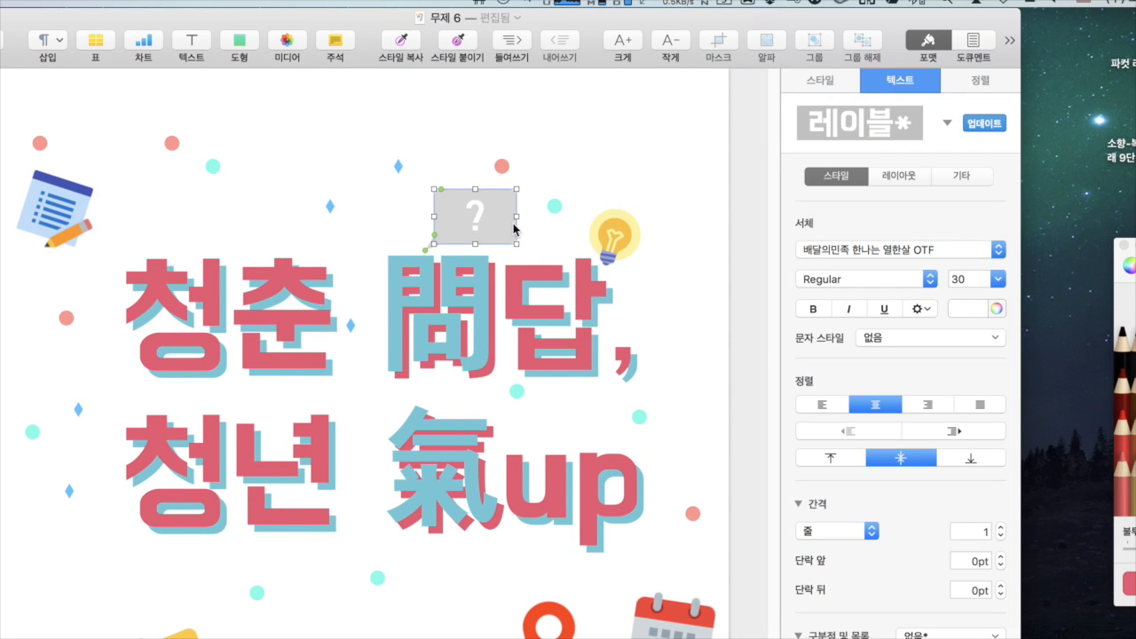
pyautogui.moveTo(518, 217); pyautogui.dragTo(510, 218)
pyautogui.click(658, 175)
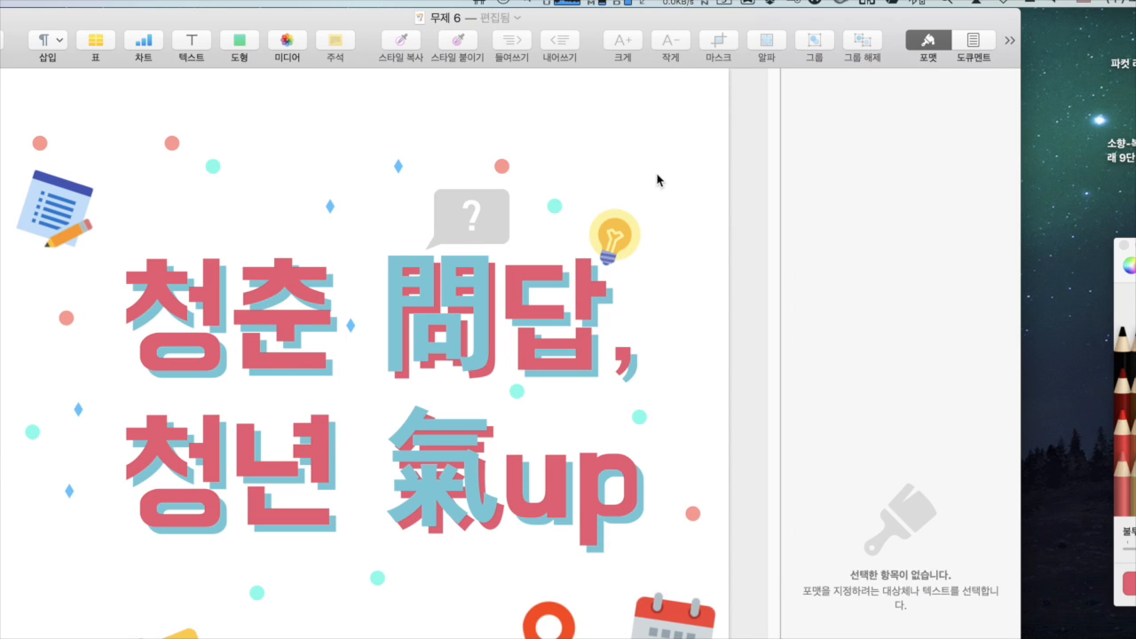
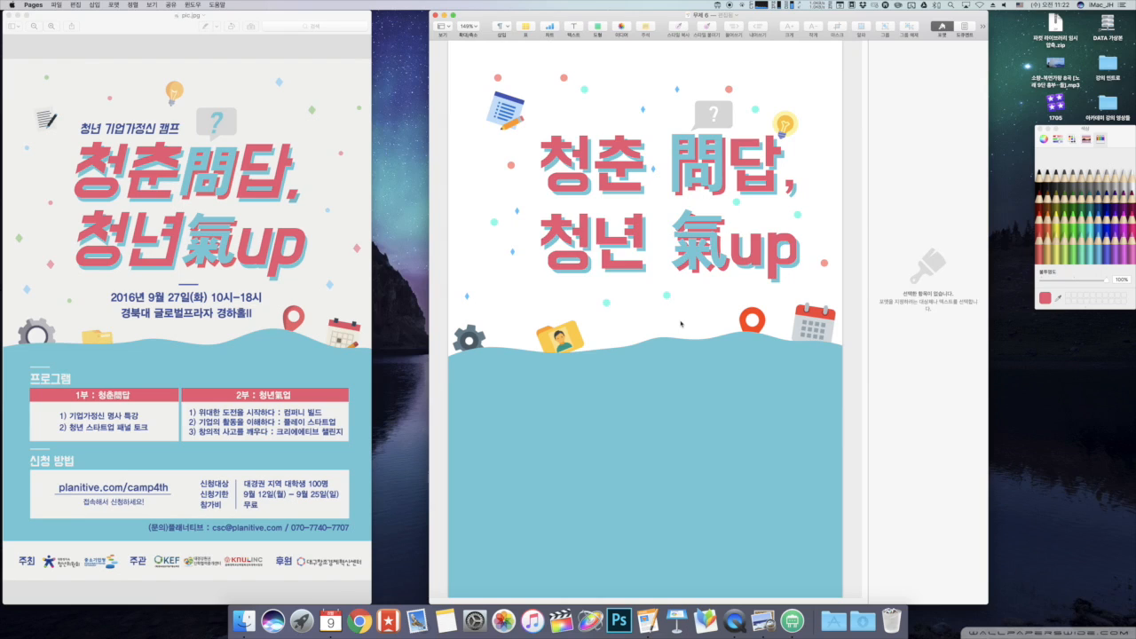
# Insert a text box beneath the title and set its text wrap to 없음
pyautogui.click(573, 27)
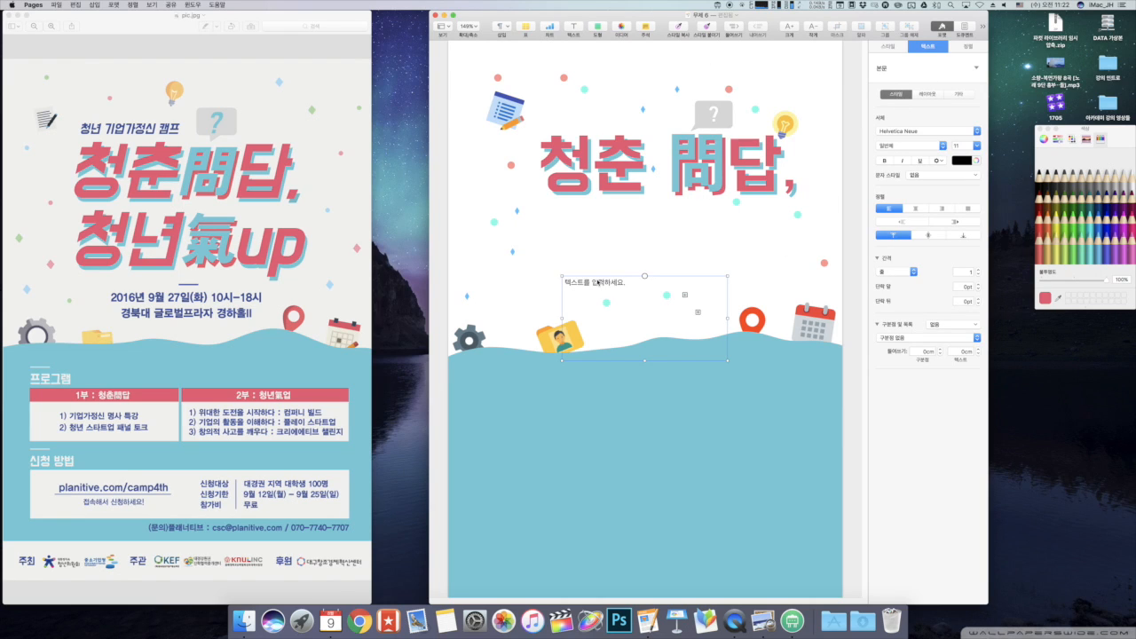
pyautogui.moveTo(641, 312); pyautogui.dragTo(647, 291)
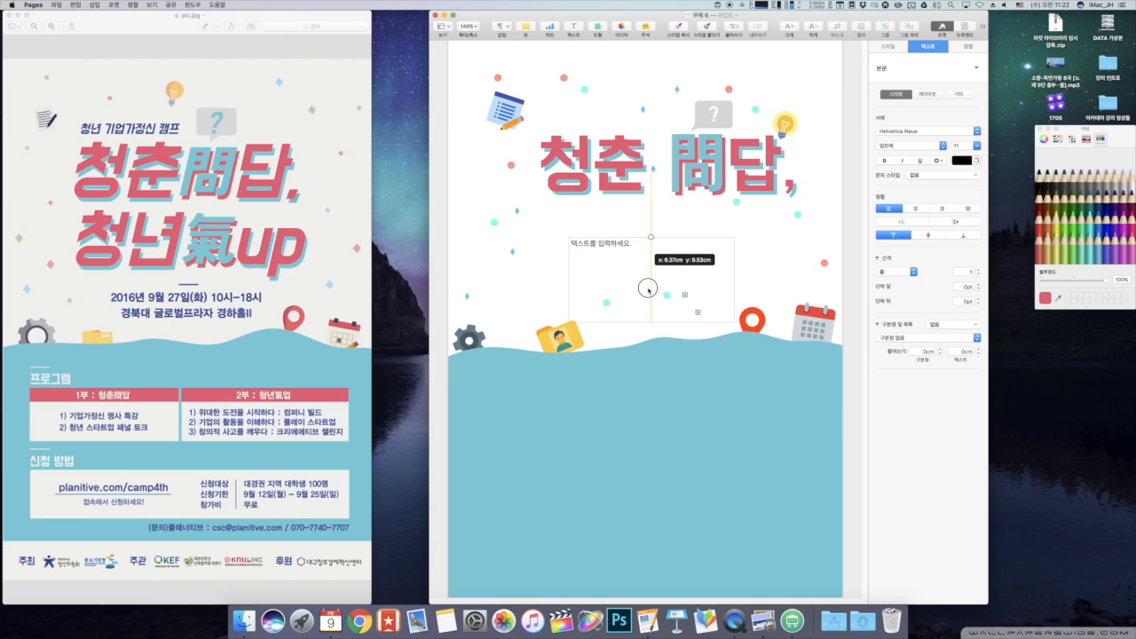
pyautogui.click(965, 47)
pyautogui.click(902, 102)
pyautogui.click(898, 136)
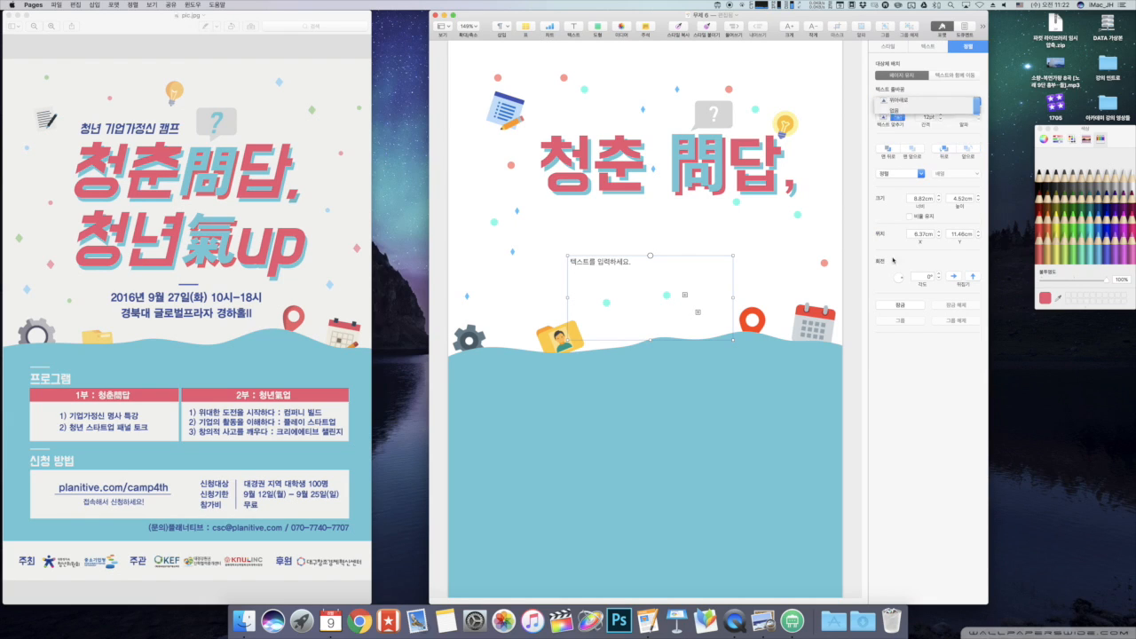
# Move the two mint dots near the text box down beside the folder icon and place the text box just under the title
pyautogui.moveTo(648, 284); pyautogui.dragTo(742, 252)
pyautogui.moveTo(607, 303); pyautogui.dragTo(522, 317)
pyautogui.moveTo(666, 297); pyautogui.dragTo(608, 337)
pyautogui.moveTo(725, 269); pyautogui.dragTo(636, 334)
# Replace the placeholder text with "2017년 8월 15일(화) 10시~ 18시" and a second line "서울대학교 글로벌 센터 메인 홀"
pyautogui.doubleClick(640, 292)
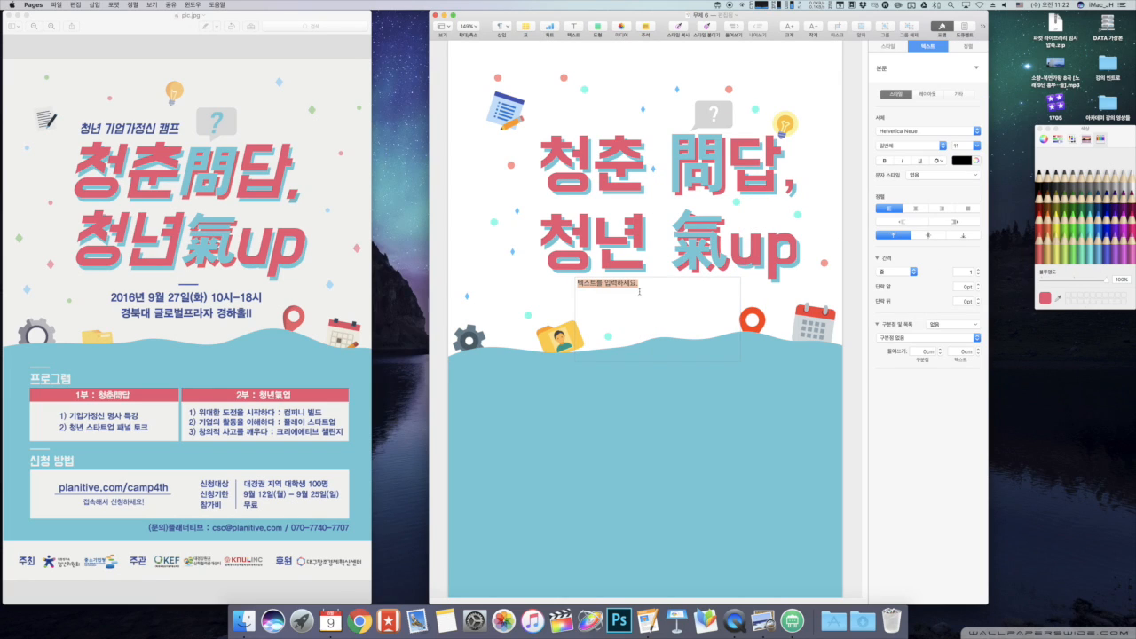
pyautogui.write('2017년 8월 15일(화) 서울대학교')
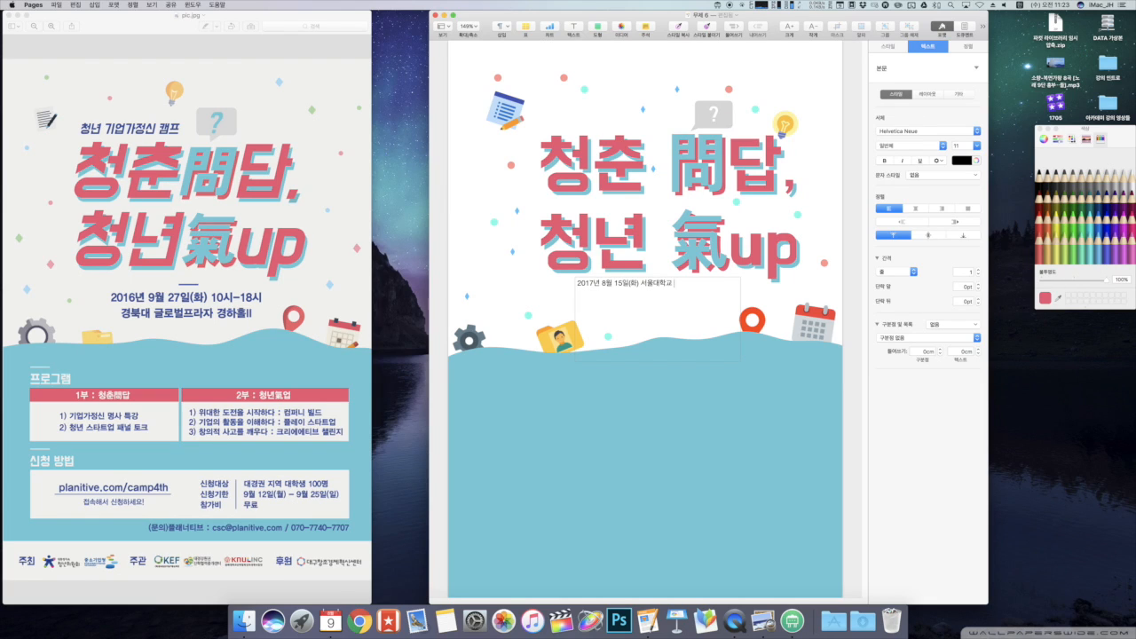
pyautogui.press('BackSpace')
pyautogui.press('BackSpace')
pyautogui.press('BackSpace')
pyautogui.press('BackSpace')
pyautogui.press('BackSpace')
pyautogui.press('BackSpace')
pyautogui.press('BackSpace')
pyautogui.press('BackSpace')
pyautogui.press('BackSpace')
pyautogui.press('BackSpace')
pyautogui.write('시')
pyautogui.press('Return')
pyautogui.write('서울대학교 글로벌 센터 메인 홀')
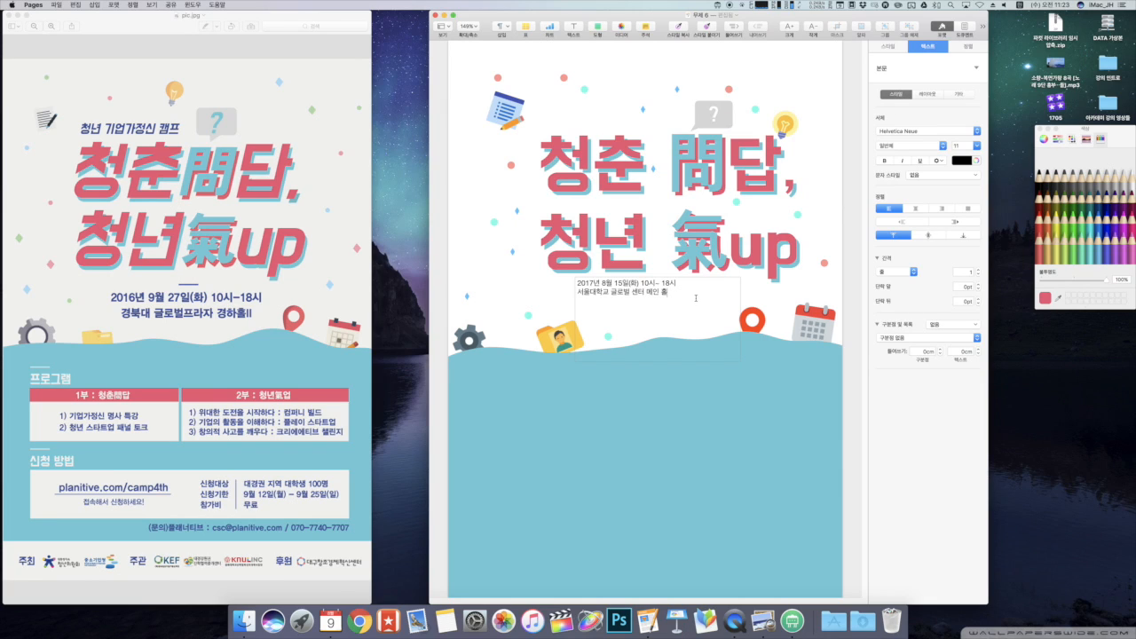
# Center the date and venue lines and set their font to 나눔바른고딕OTF
pyautogui.press('super+a')
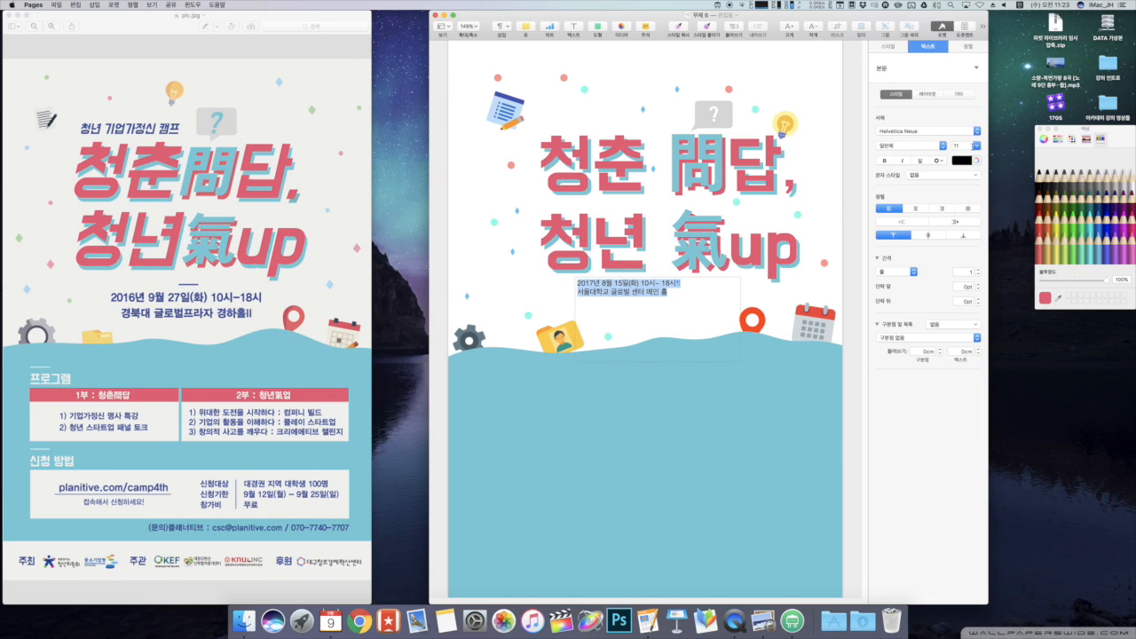
pyautogui.click(917, 209)
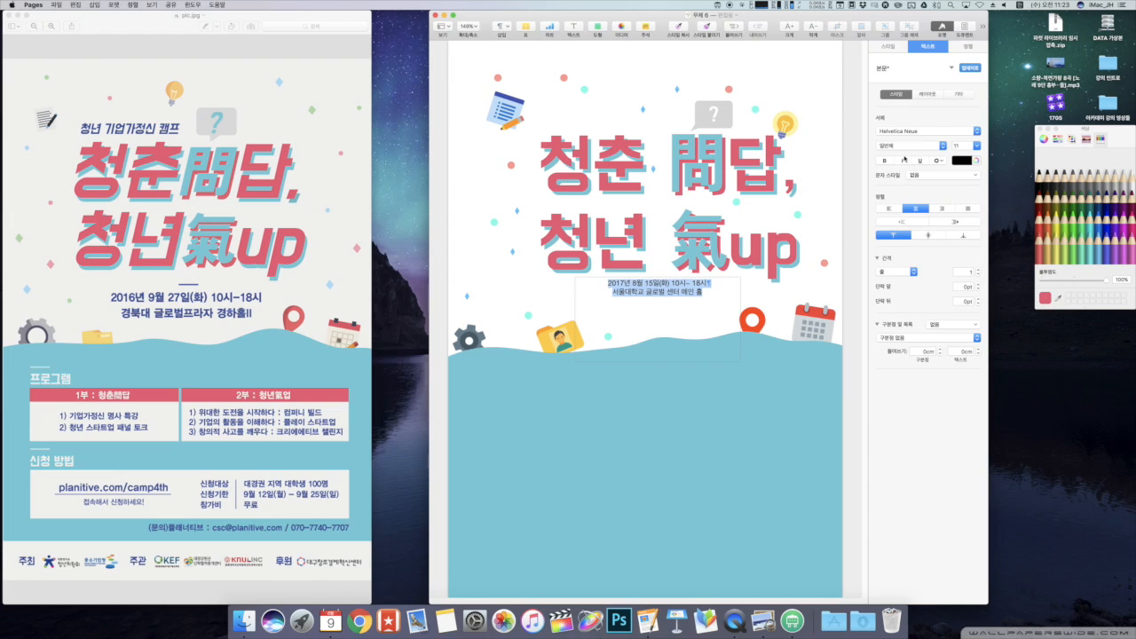
pyautogui.click(930, 131)
pyautogui.scroll(15, 932, 132)
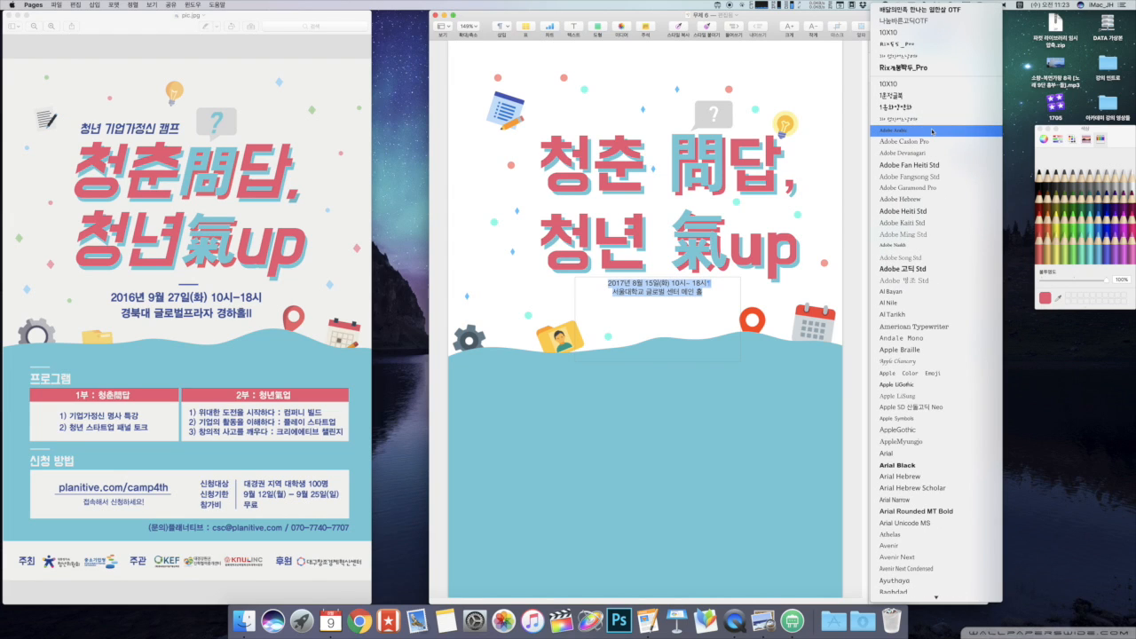
pyautogui.click(907, 21)
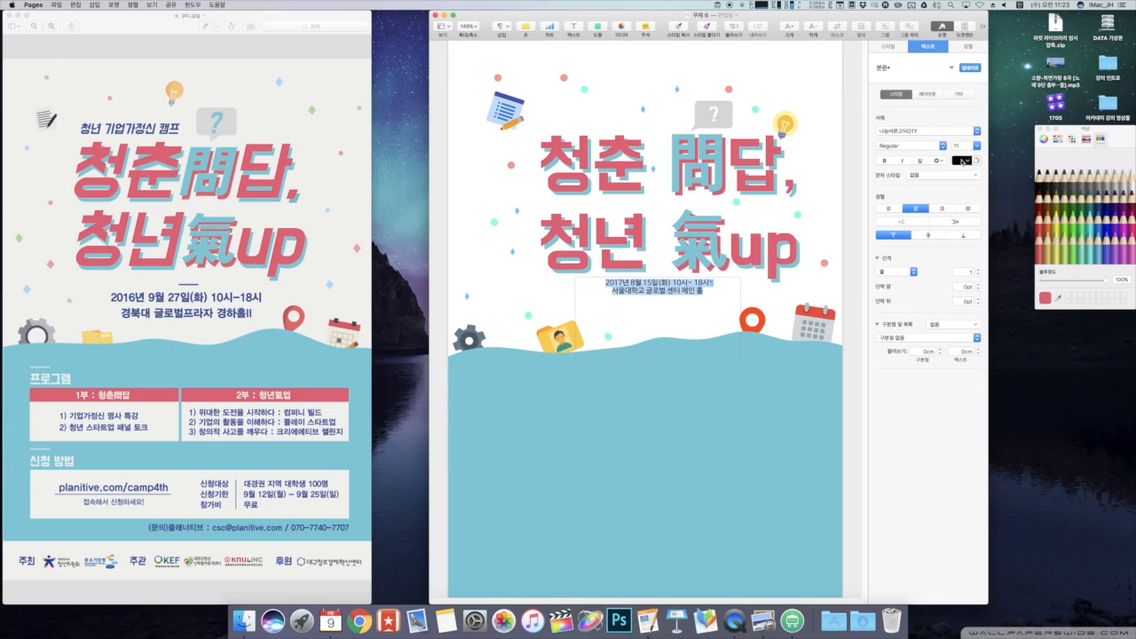
# Make the date and venue text dark blue and bold at size 18
pyautogui.click(963, 161)
pyautogui.click(921, 208)
pyautogui.click(884, 161)
pyautogui.click(976, 145)
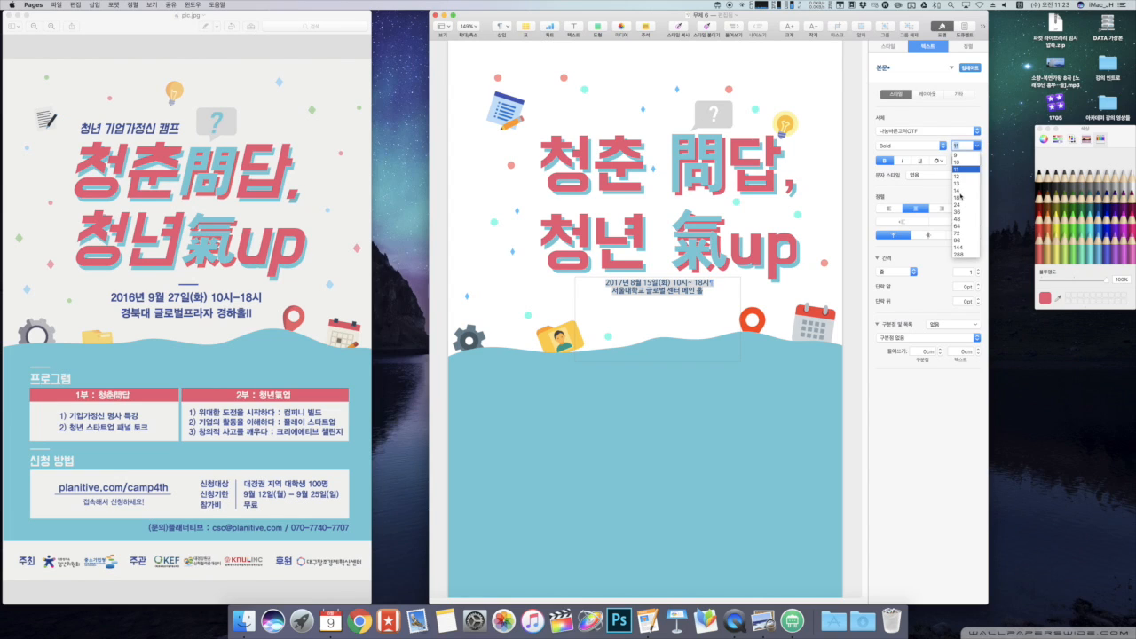
pyautogui.click(962, 191)
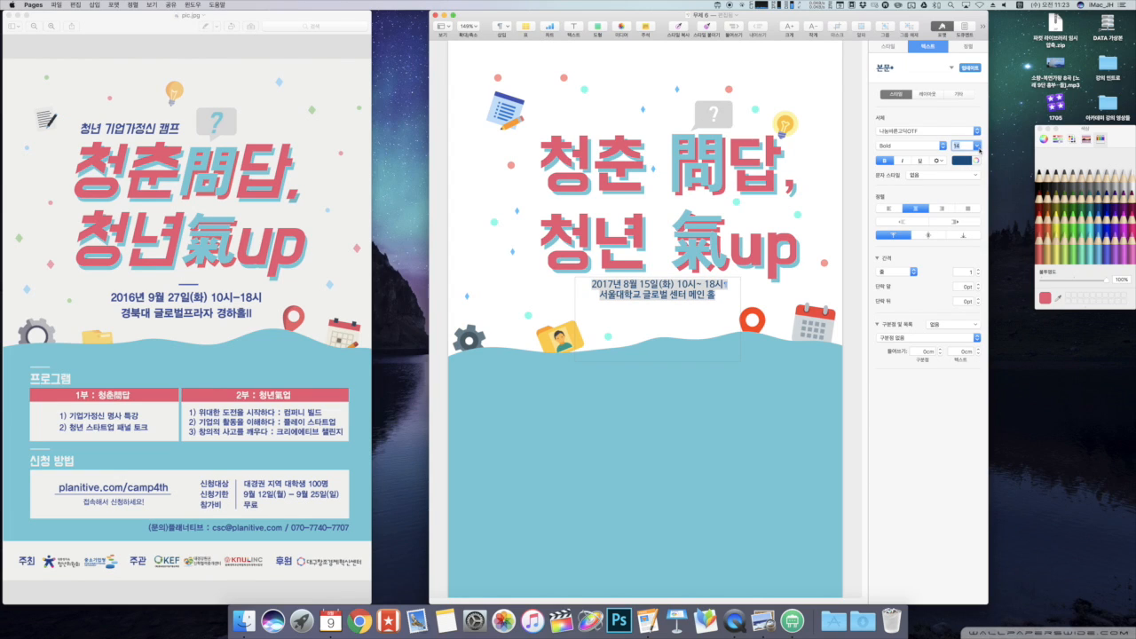
pyautogui.click(977, 146)
pyautogui.click(958, 202)
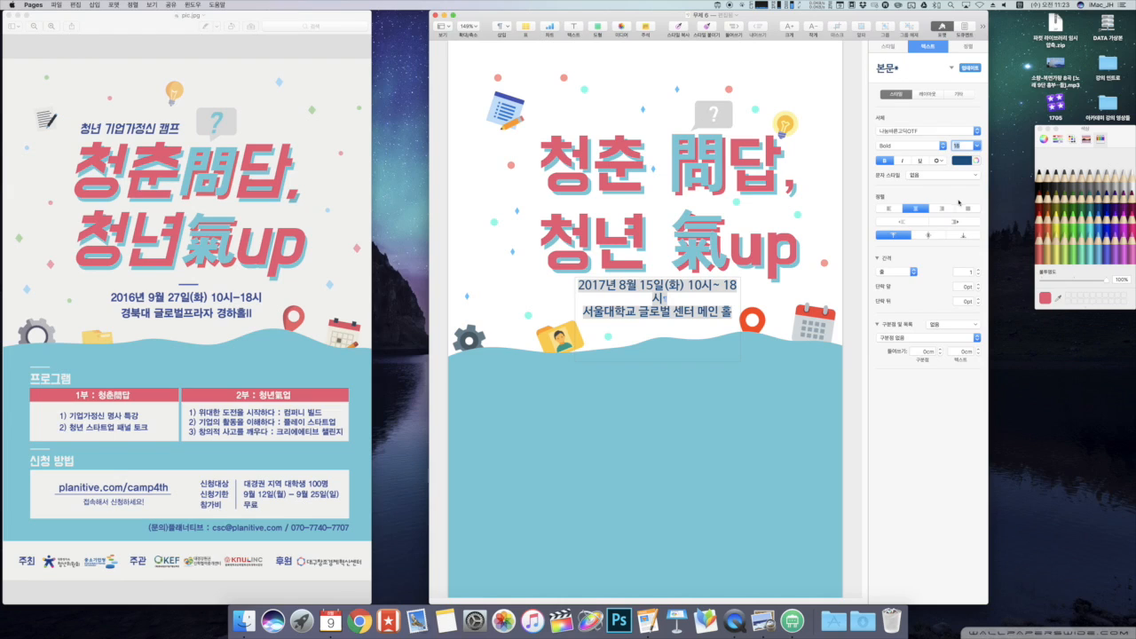
# Widen the date and venue text box to about 10.9 cm
pyautogui.click(547, 305)
pyautogui.click(614, 294)
pyautogui.moveTo(575, 319); pyautogui.dragTo(556, 318)
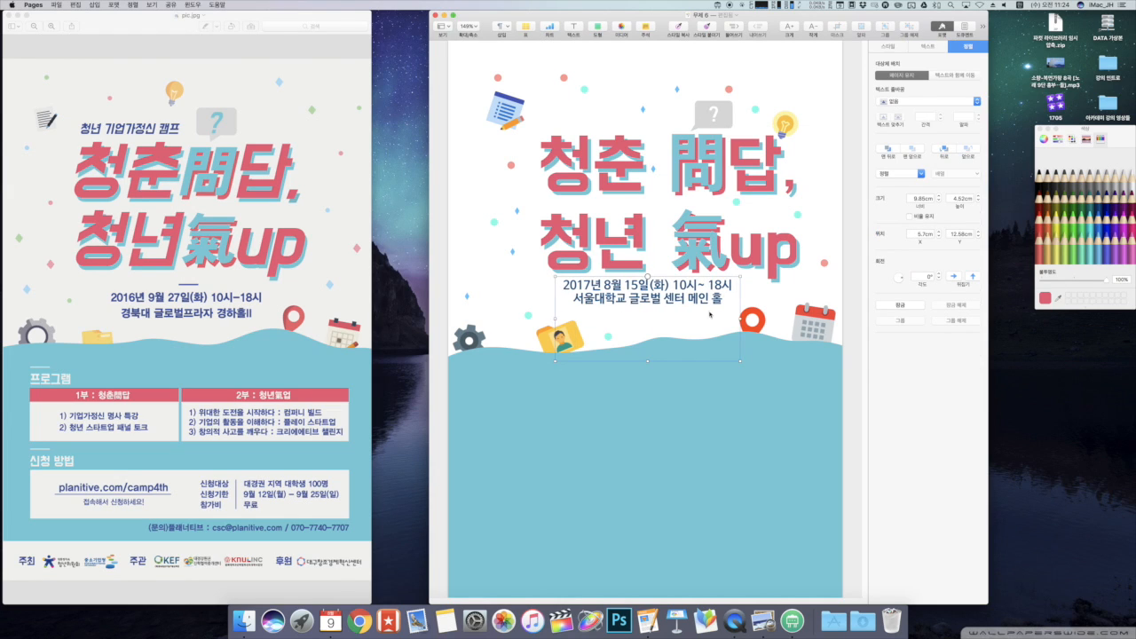
pyautogui.moveTo(740, 318); pyautogui.dragTo(756, 316)
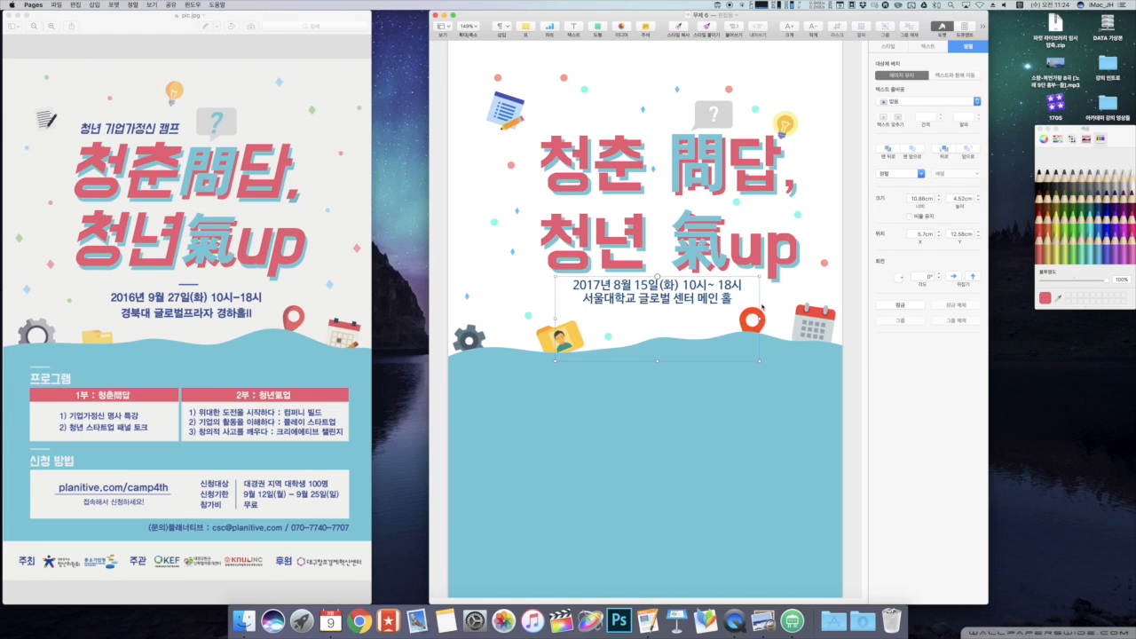
# Adjust the date and venue text size up and down, settling on 19
pyautogui.click(789, 28)
pyautogui.click(789, 29)
pyautogui.click(789, 29)
pyautogui.click(812, 29)
pyautogui.click(812, 29)
pyautogui.click(812, 28)
pyautogui.click(789, 27)
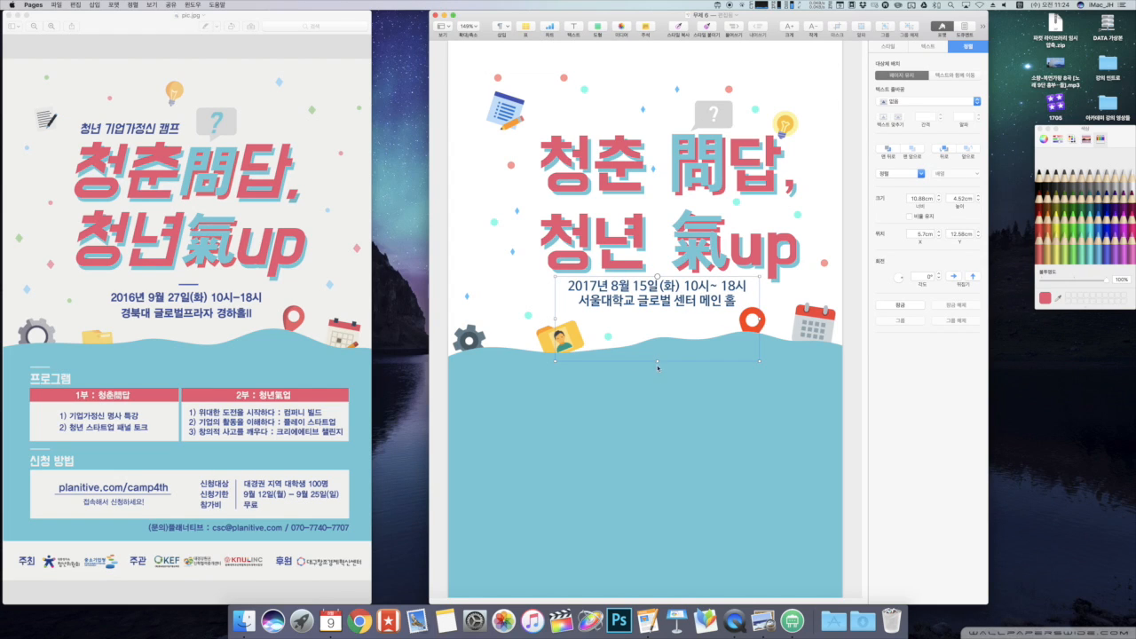
# Reduce the date text box's height to about 2.5 cm and center its text vertically
pyautogui.moveTo(656, 361); pyautogui.dragTo(661, 320)
pyautogui.click(898, 44)
pyautogui.click(926, 46)
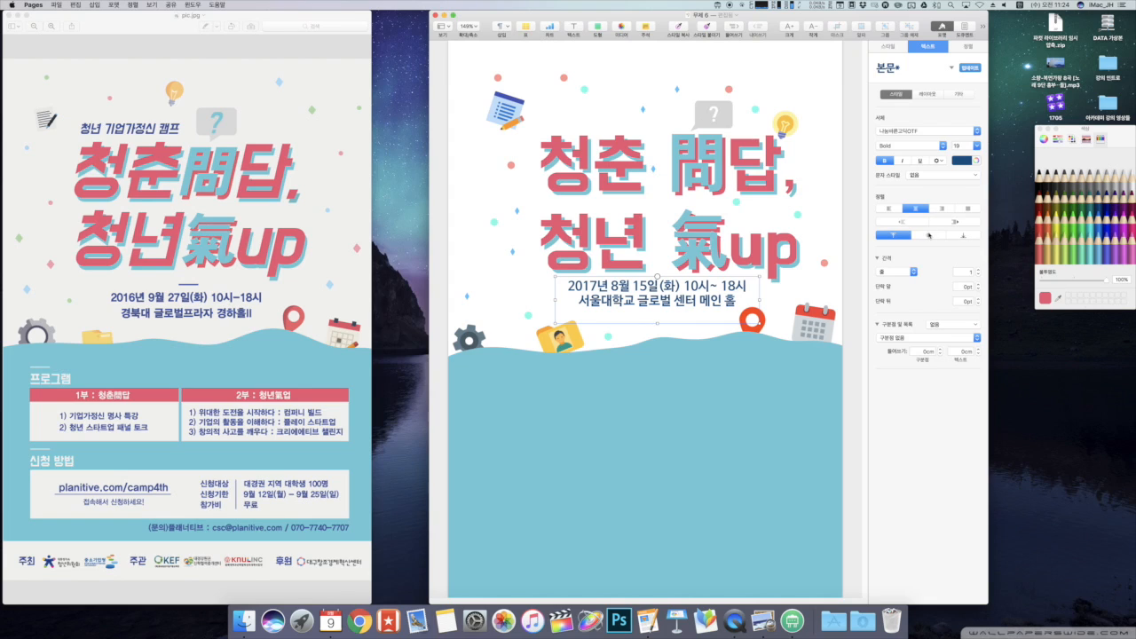
pyautogui.click(532, 294)
pyautogui.moveTo(669, 303); pyautogui.dragTo(671, 301)
pyautogui.click(530, 301)
# Insert a horizontal line about 2.5 cm long above the date text, with its text wrap set to 없음
pyautogui.moveTo(584, 89); pyautogui.dragTo(797, 77)
pyautogui.moveTo(564, 77); pyautogui.dragTo(579, 92)
pyautogui.click(598, 27)
pyautogui.click(578, 83)
pyautogui.click(968, 47)
pyautogui.click(905, 102)
pyautogui.click(902, 135)
pyautogui.moveTo(611, 351); pyautogui.dragTo(656, 286)
pyautogui.moveTo(637, 286); pyautogui.dragTo(661, 282)
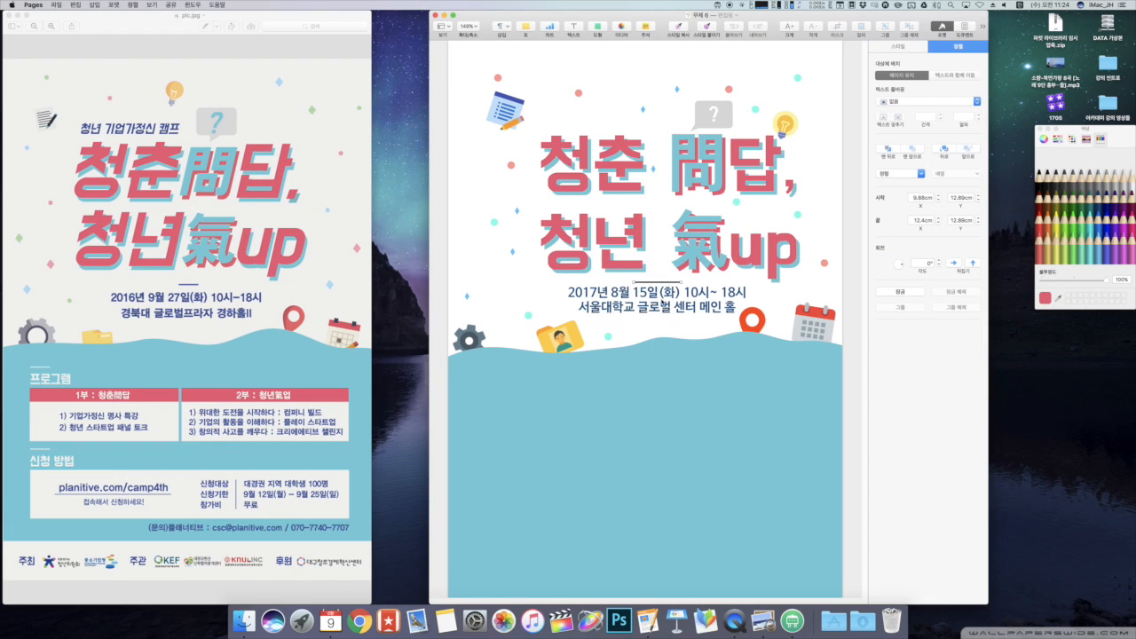
# Try aligning the short line to the page center and beneath the folder icon using the alignment guides
pyautogui.moveTo(653, 281); pyautogui.dragTo(654, 437)
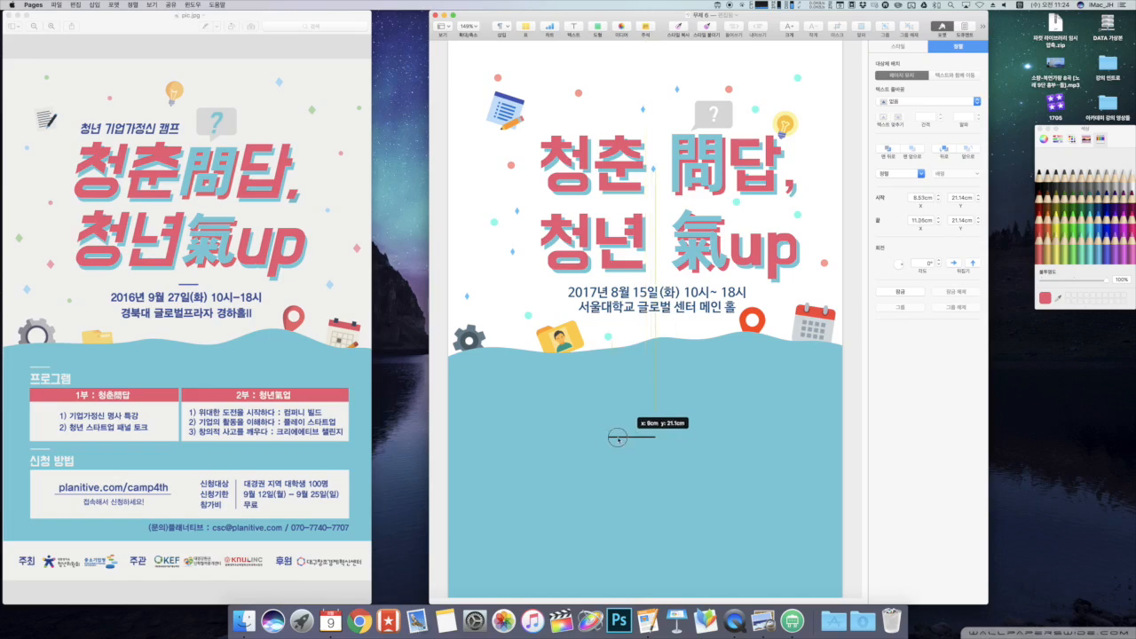
pyautogui.moveTo(617, 437); pyautogui.dragTo(647, 437)
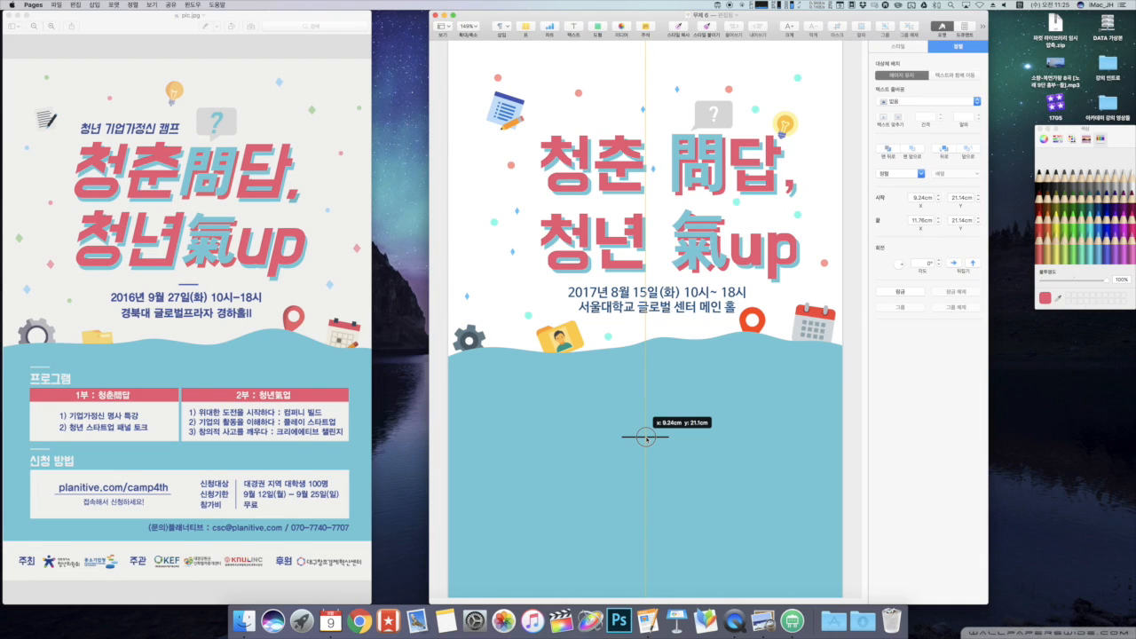
pyautogui.moveTo(646, 436); pyautogui.dragTo(559, 383)
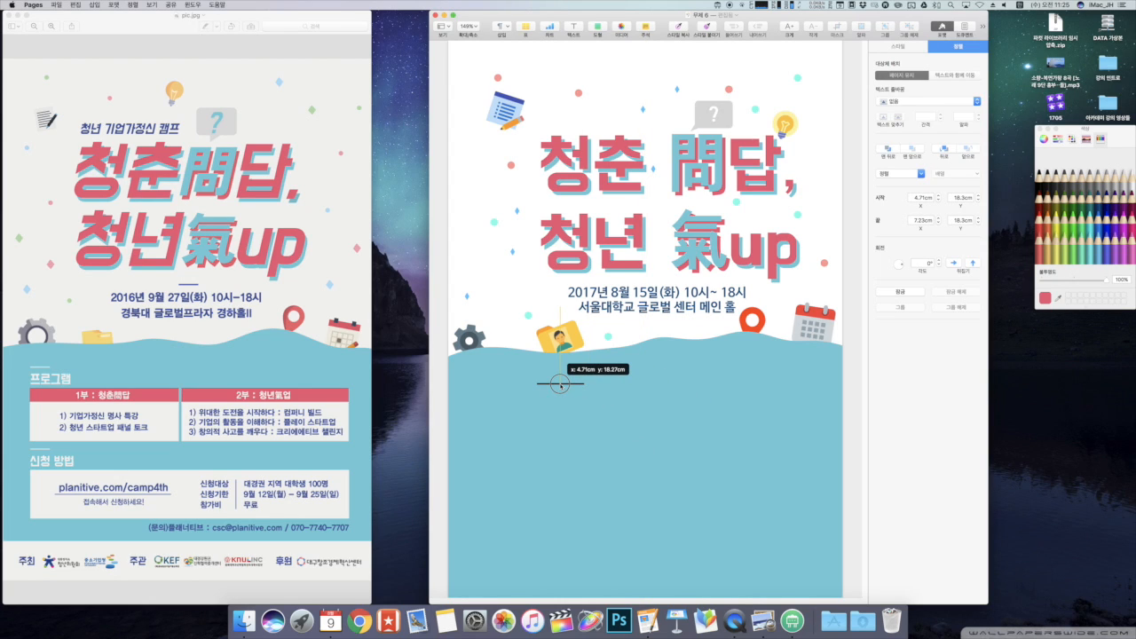
# Center the short line and the date text box on the page beneath the title
pyautogui.moveTo(560, 384); pyautogui.dragTo(658, 296)
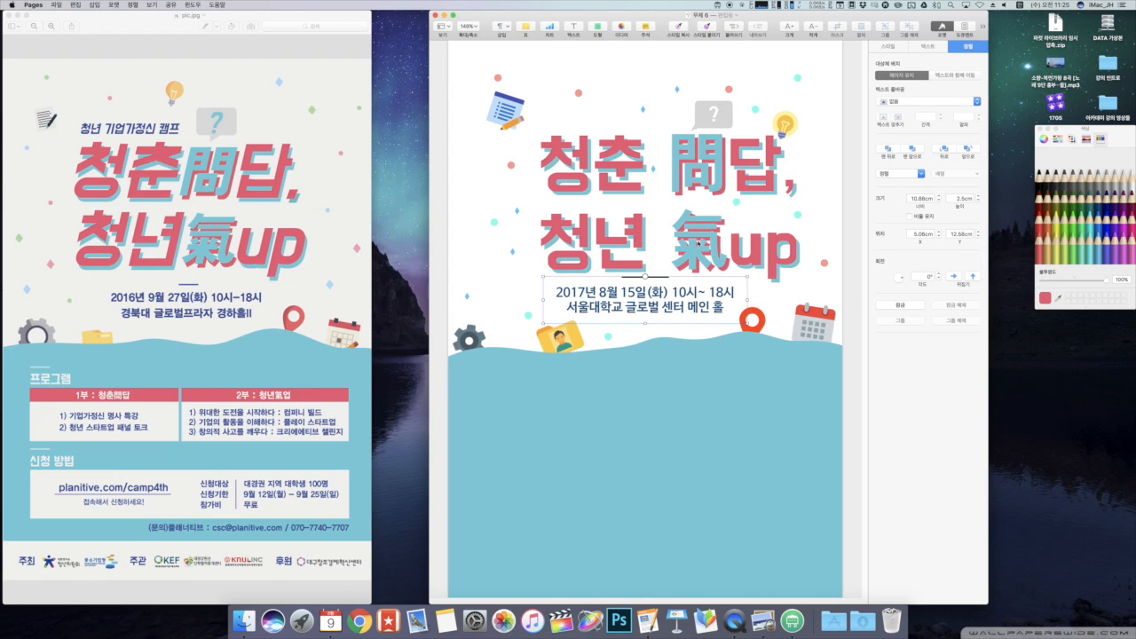
pyautogui.keyDown('shift'); pyautogui.click(698, 241); pyautogui.keyUp('shift')
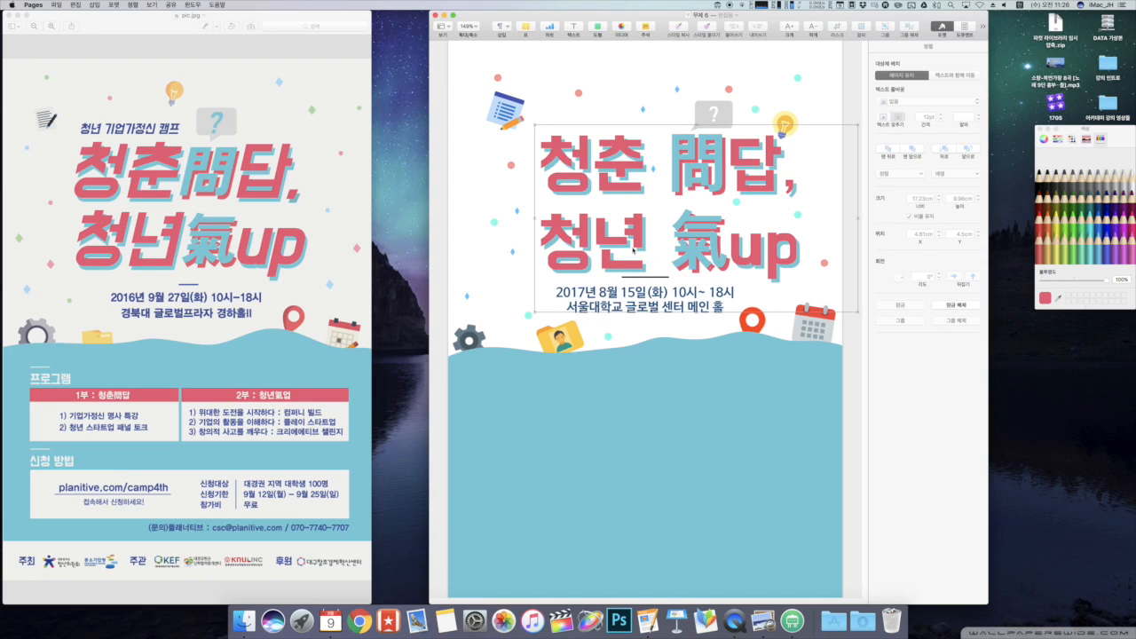
pyautogui.click(662, 454)
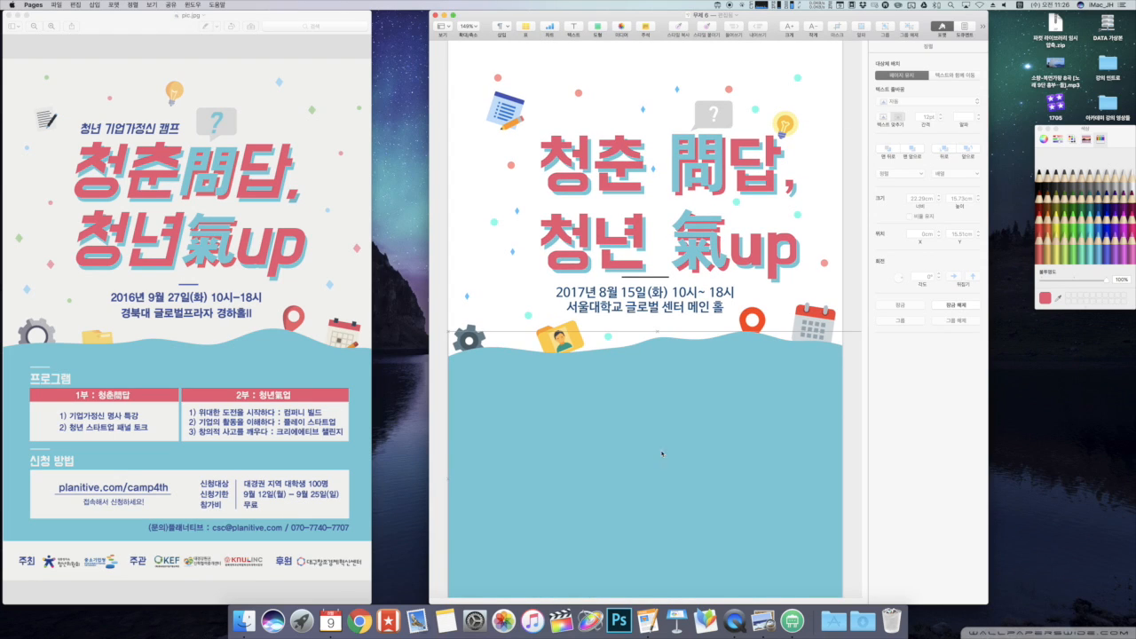
pyautogui.click(488, 295)
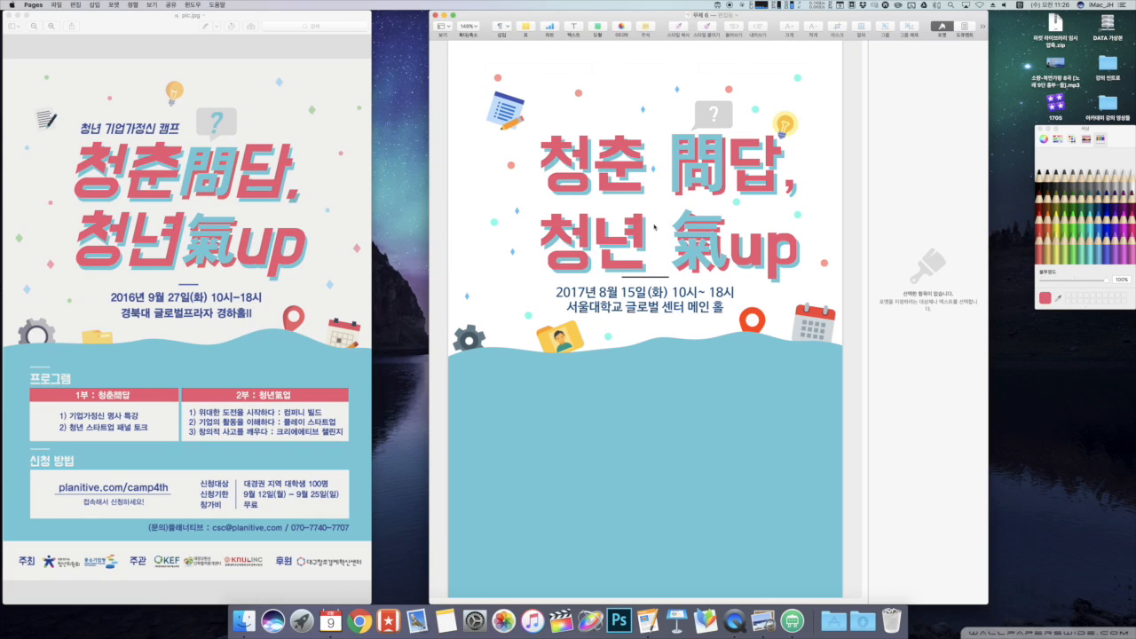
# Copy the short line to the upper part of the blue area below the gear and folder icons and color it white
pyautogui.click(644, 278)
pyautogui.moveTo(644, 278); pyautogui.dragTo(510, 374)
pyautogui.click(899, 46)
pyautogui.click(924, 172)
pyautogui.click(960, 188)
pyautogui.click(522, 410)
# Insert a text box reading "프로그램" in the blue area near the white line
pyautogui.click(574, 26)
pyautogui.moveTo(627, 302); pyautogui.dragTo(551, 409)
pyautogui.doubleClick(551, 409)
pyautogui.write('프로그램')
# Restyle the "프로그램" heading with a new font, size 18 and white color, and place it under the white line
pyautogui.click(927, 131)
pyautogui.click(905, 443)
pyautogui.doubleClick(957, 146)
pyautogui.write('18')
pyautogui.click(961, 160)
pyautogui.click(1003, 176)
pyautogui.click(533, 400)
pyautogui.moveTo(534, 400); pyautogui.dragTo(533, 396)
# Duplicate the "프로그램" heading and its white line lower in the blue area
pyautogui.moveTo(650, 388); pyautogui.dragTo(513, 476)
pyautogui.click(499, 408)
pyautogui.click(511, 389)
pyautogui.keyDown('shift'); pyautogui.click(511, 375); pyautogui.keyUp('shift')
pyautogui.click(574, 443)
# Insert a rectangle and resize it into a thin horizontal bar under the first "프로그램" heading
pyautogui.click(598, 27)
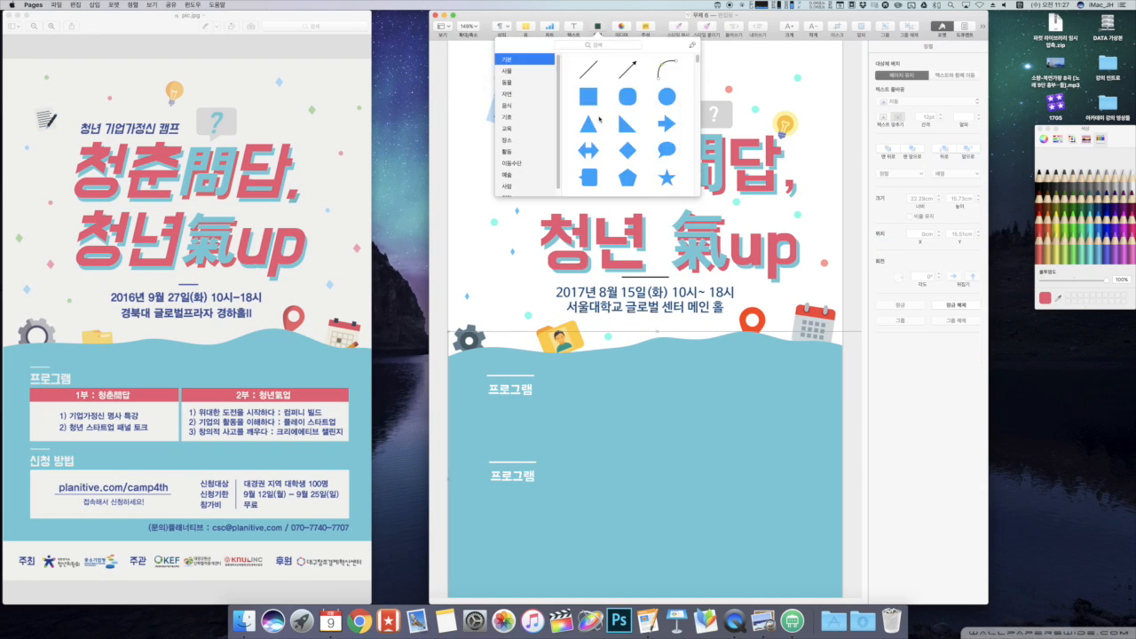
pyautogui.click(588, 95)
pyautogui.moveTo(629, 467); pyautogui.dragTo(530, 410)
pyautogui.moveTo(566, 416); pyautogui.dragTo(522, 454)
# Fill the thin bar with the title's pink, sampled from the title lettering
pyautogui.click(888, 46)
pyautogui.click(900, 171)
pyautogui.click(1058, 298)
pyautogui.click(748, 188)
pyautogui.click(616, 446)
# Add a white rectangle of matching width directly below the pink bar and select both shapes
pyautogui.click(597, 26)
pyautogui.click(588, 96)
pyautogui.moveTo(552, 449); pyautogui.dragTo(633, 446)
pyautogui.moveTo(560, 481); pyautogui.dragTo(561, 451)
pyautogui.click(886, 172)
pyautogui.click(917, 183)
pyautogui.moveTo(656, 457); pyautogui.dragTo(609, 394)
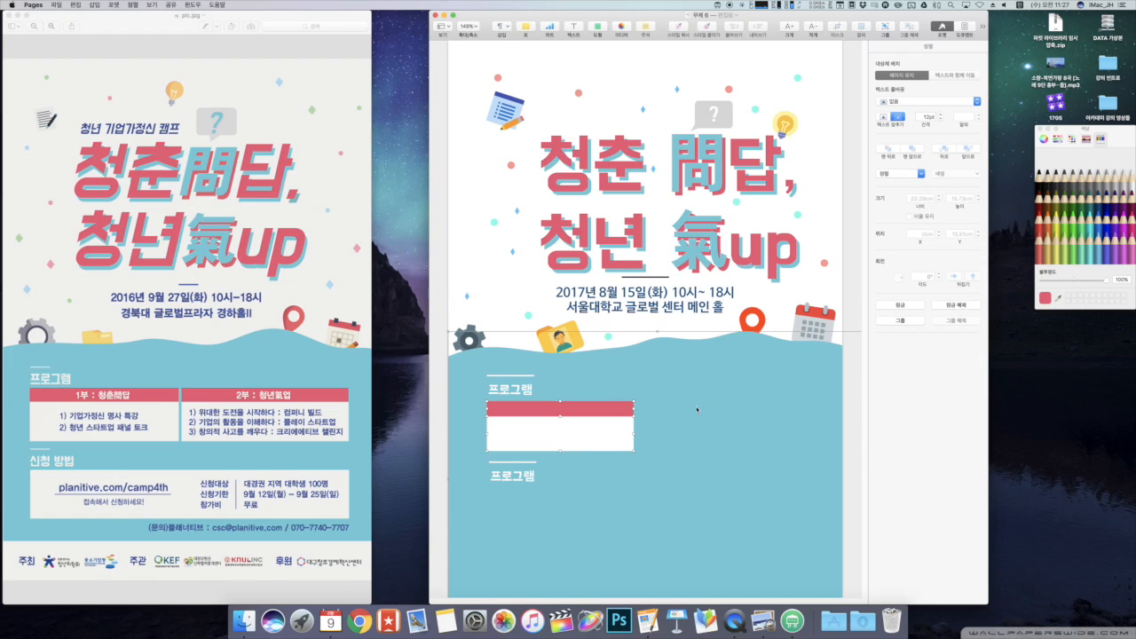
# Make the pink bar under the "프로그램" heading taller and enter "1부" in it
pyautogui.doubleClick(608, 412)
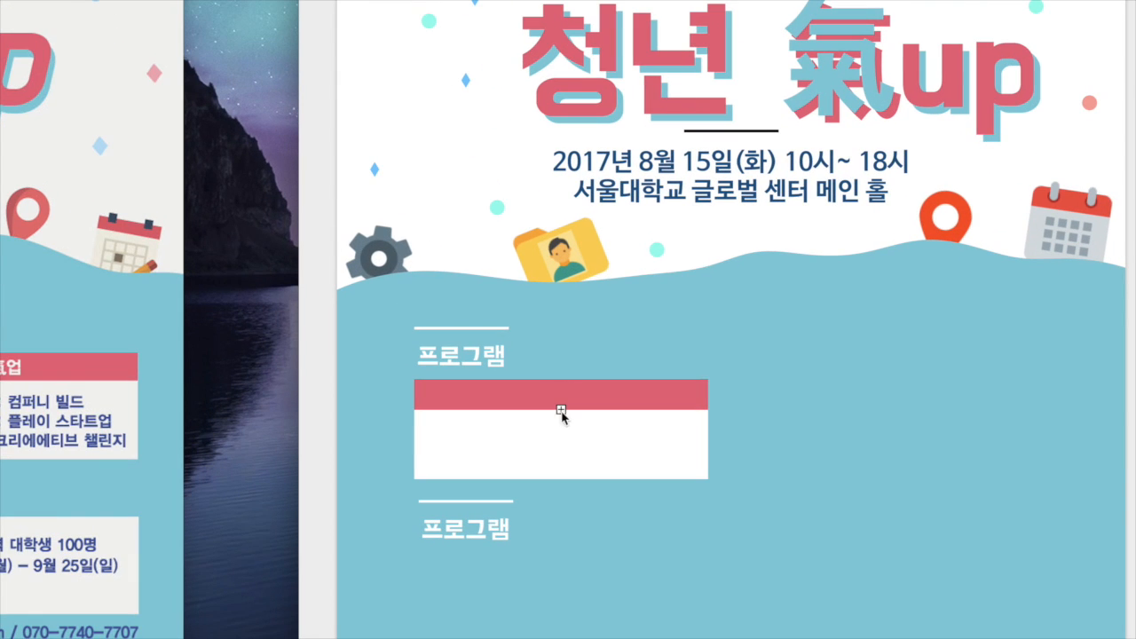
pyautogui.click(560, 408)
pyautogui.moveTo(559, 409); pyautogui.dragTo(616, 508)
pyautogui.click(570, 420)
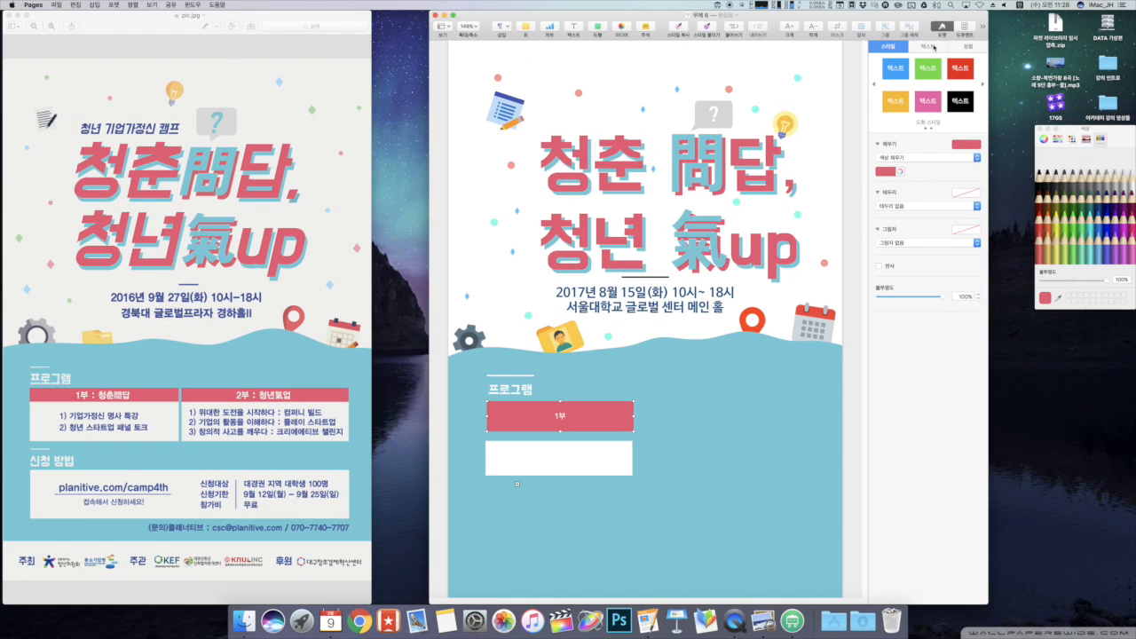
# Set the text inset of the pink bar to 0 pt
pyautogui.click(931, 46)
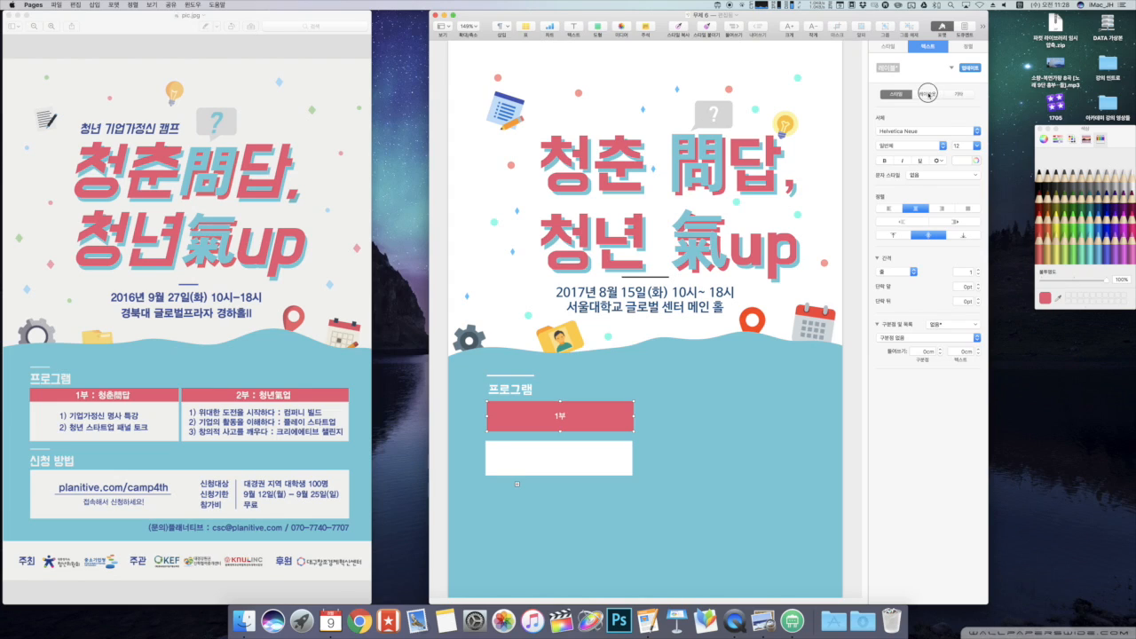
pyautogui.click(927, 93)
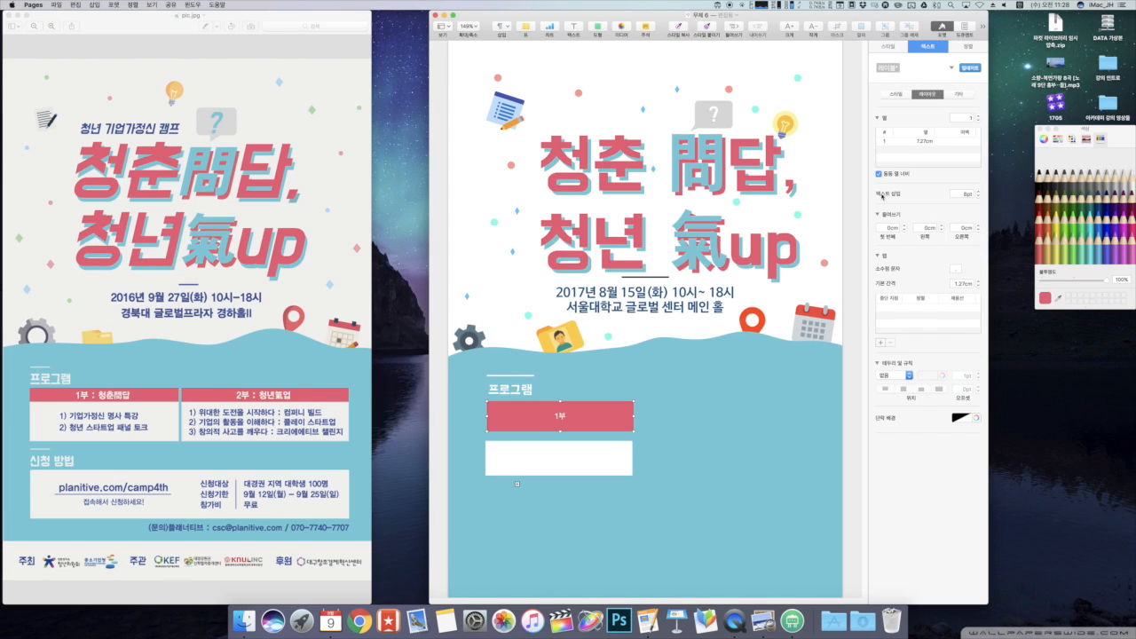
pyautogui.click(961, 193)
pyautogui.write('0')
pyautogui.press('Return')
# Set the "1부" text in the pink bar to size 14
pyautogui.click(599, 426)
pyautogui.doubleClick(569, 419)
pyautogui.click(887, 46)
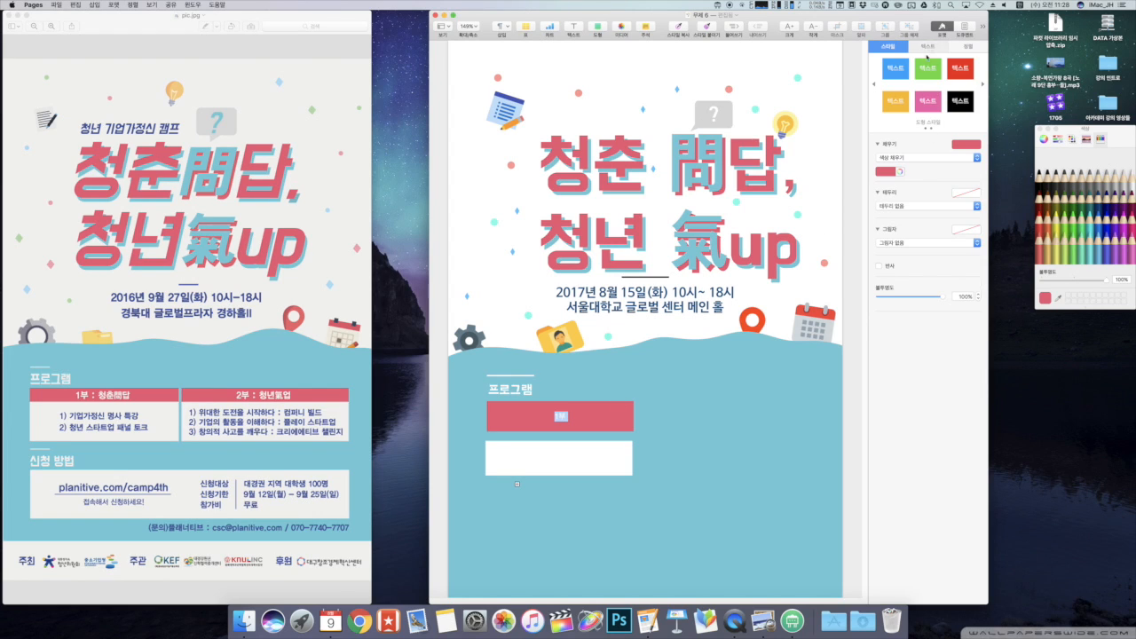
pyautogui.click(927, 45)
pyautogui.click(894, 95)
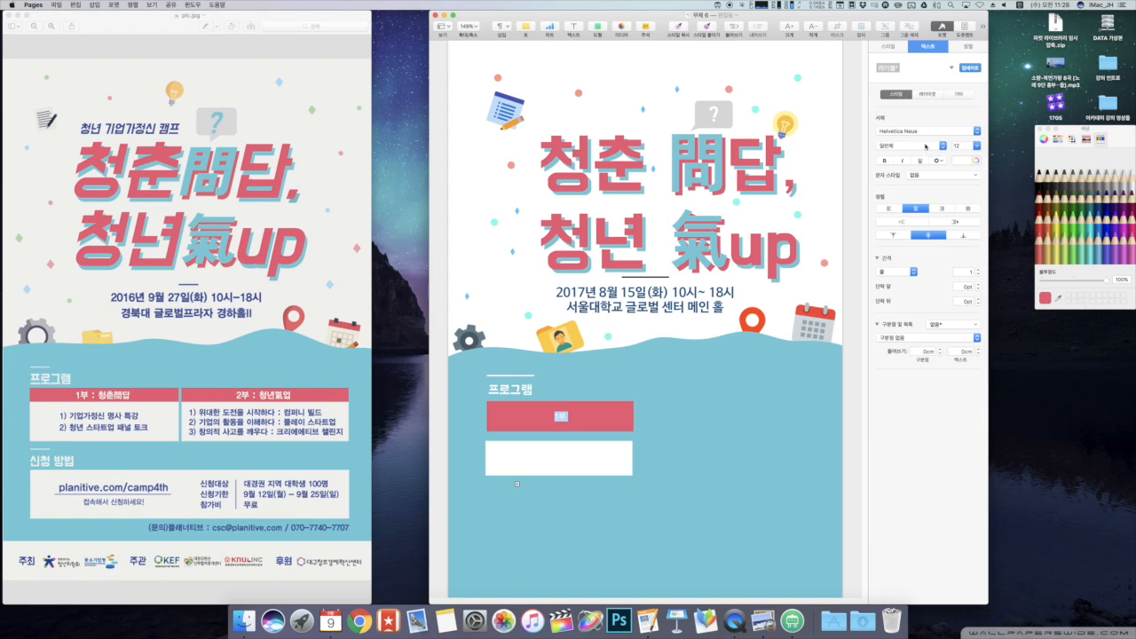
pyautogui.click(976, 146)
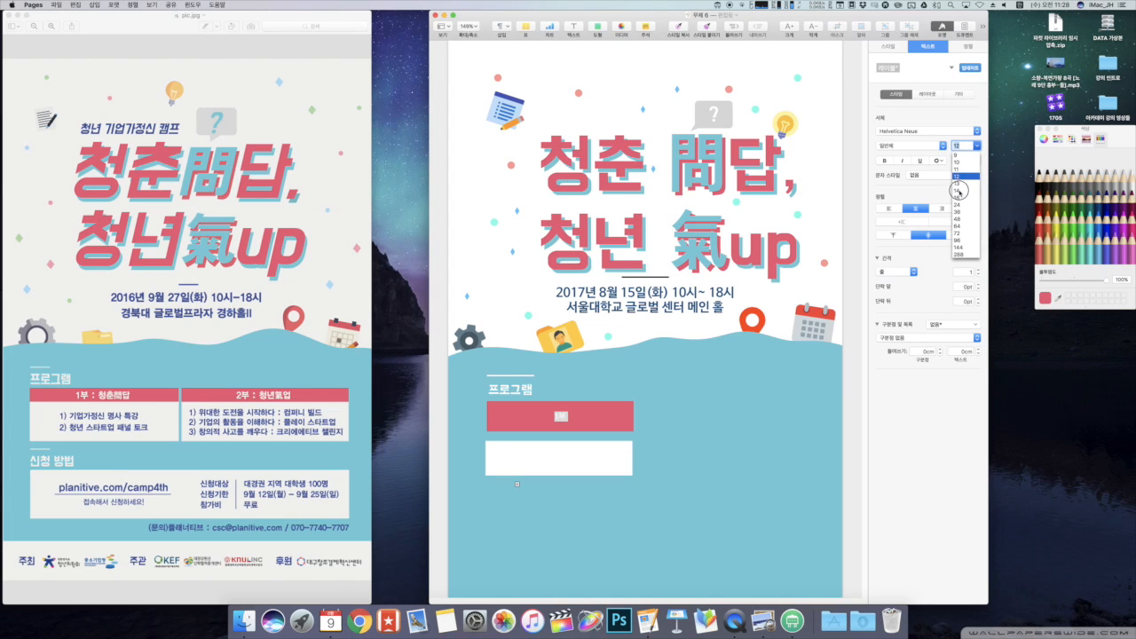
pyautogui.click(960, 192)
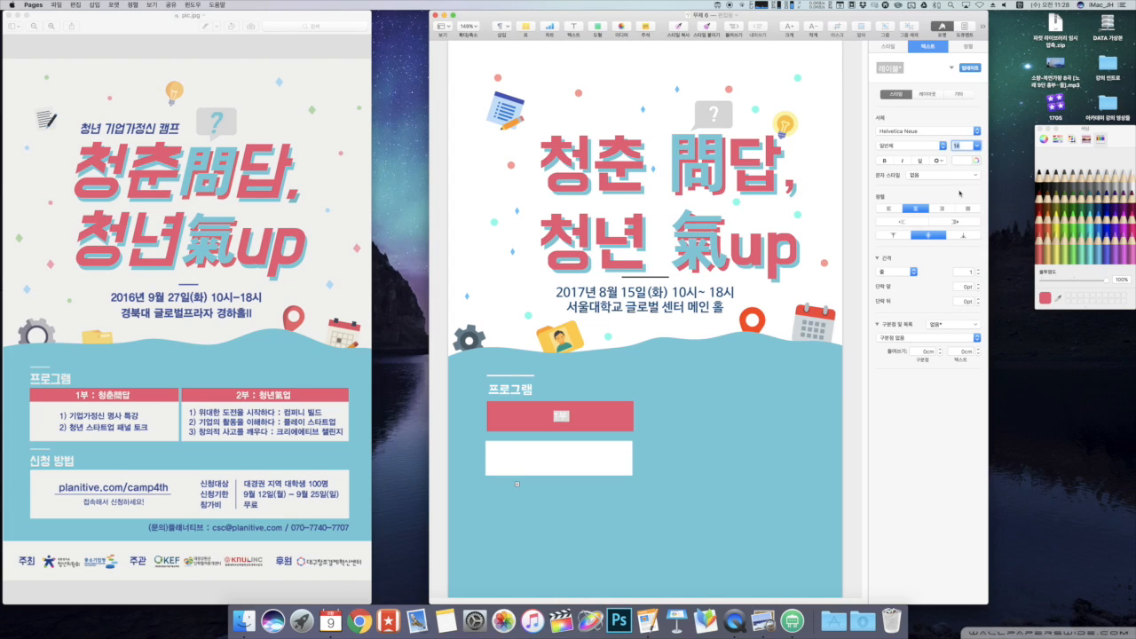
# Change the "1부" text to the 나눔바른고딕OTF font and make it bold
pyautogui.click(911, 130)
pyautogui.scroll(15, 911, 131)
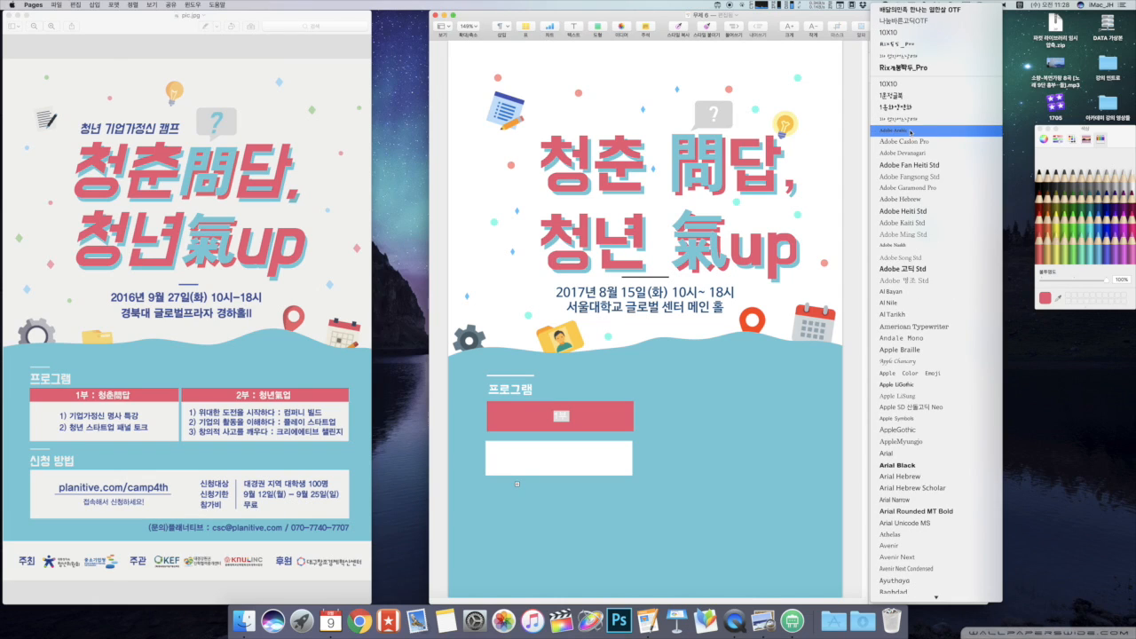
pyautogui.click(887, 32)
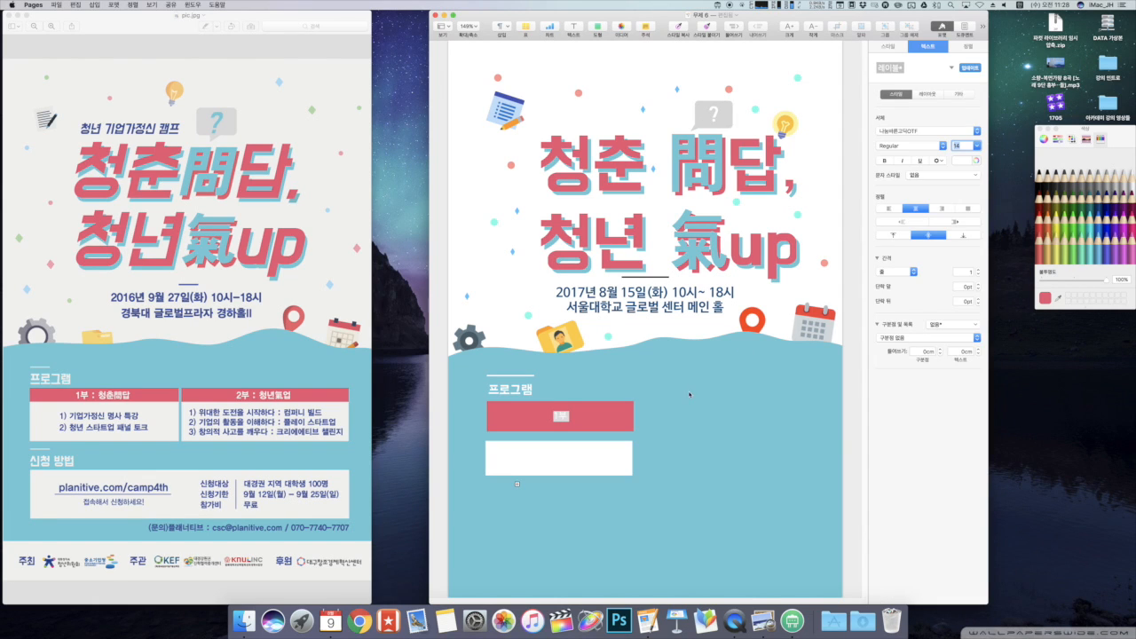
pyautogui.click(600, 419)
pyautogui.click(600, 419)
pyautogui.click(884, 161)
# Shrink the pink bar back to a thin strip and complete its title as "1부 : 청춘 問답"
pyautogui.moveTo(632, 431); pyautogui.dragTo(633, 415)
pyautogui.press('Return')
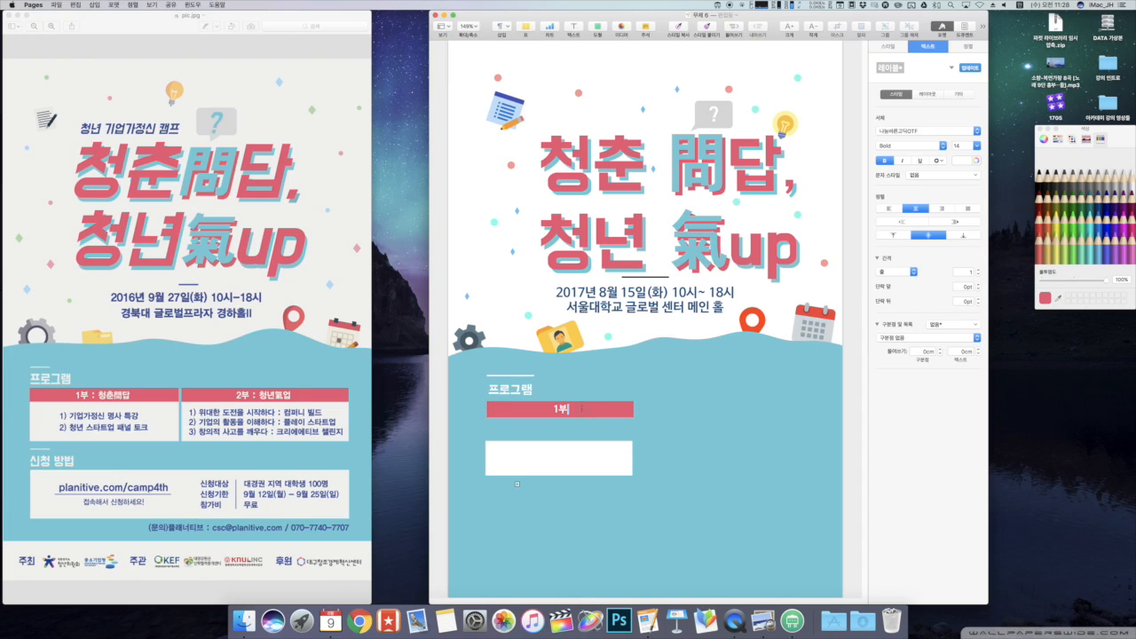
pyautogui.write(': 청춘 問답')
# Move the white box against the pink bar and enter the numbered lines "기업가정신 명사 특강" and "청년 스타트업 패널 토크"
pyautogui.click(624, 431)
pyautogui.moveTo(615, 456); pyautogui.dragTo(617, 432)
pyautogui.press('Return')
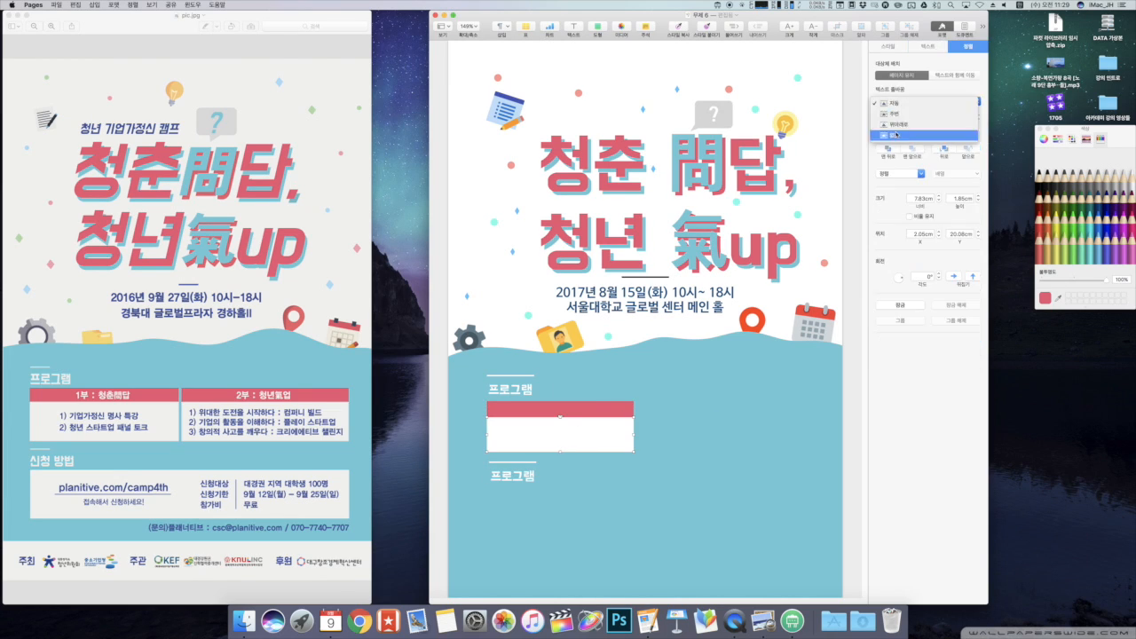
pyautogui.write('1) 기업가정신 명사 특강')
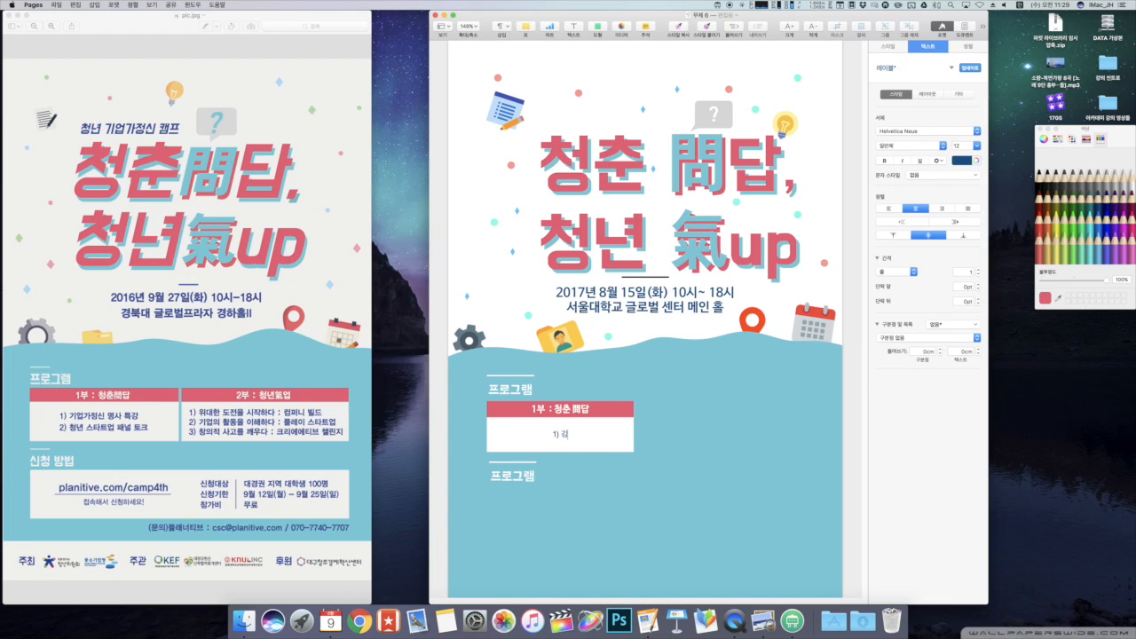
pyautogui.press('Return')
pyautogui.write('청년 스타트업 패널 토크')
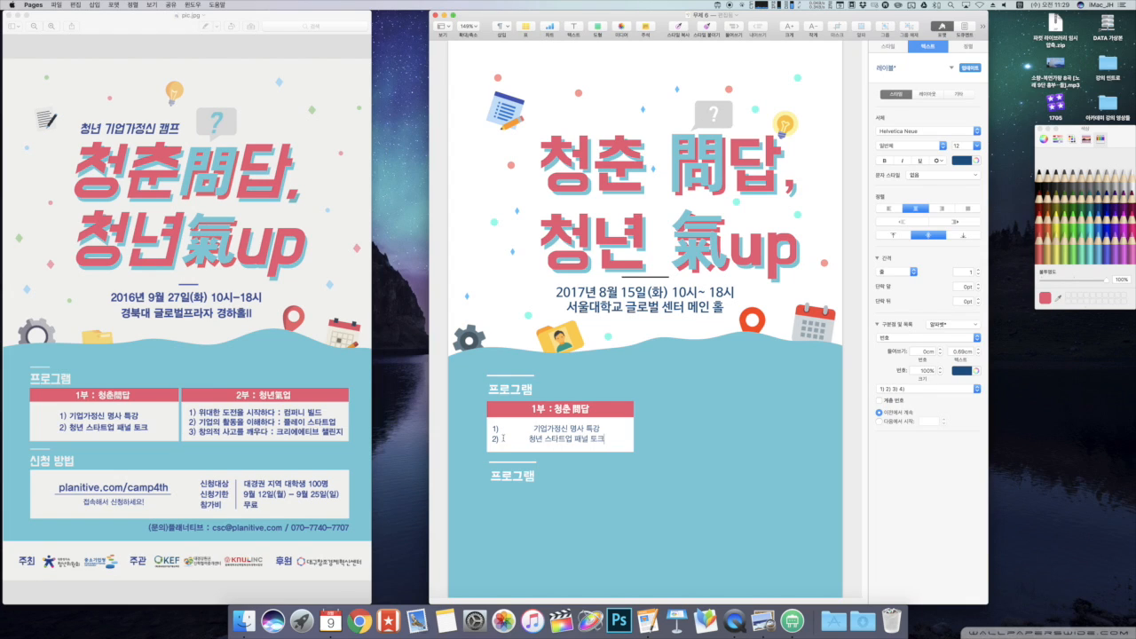
# Remove the automatic list numbering from the two program lines and number them manually "1)." and "2)."
pyautogui.moveTo(561, 428)
pyautogui.mouseDown()
pyautogui.moveTo(577, 439)
pyautogui.moveTo(565, 439)
pyautogui.mouseUp()
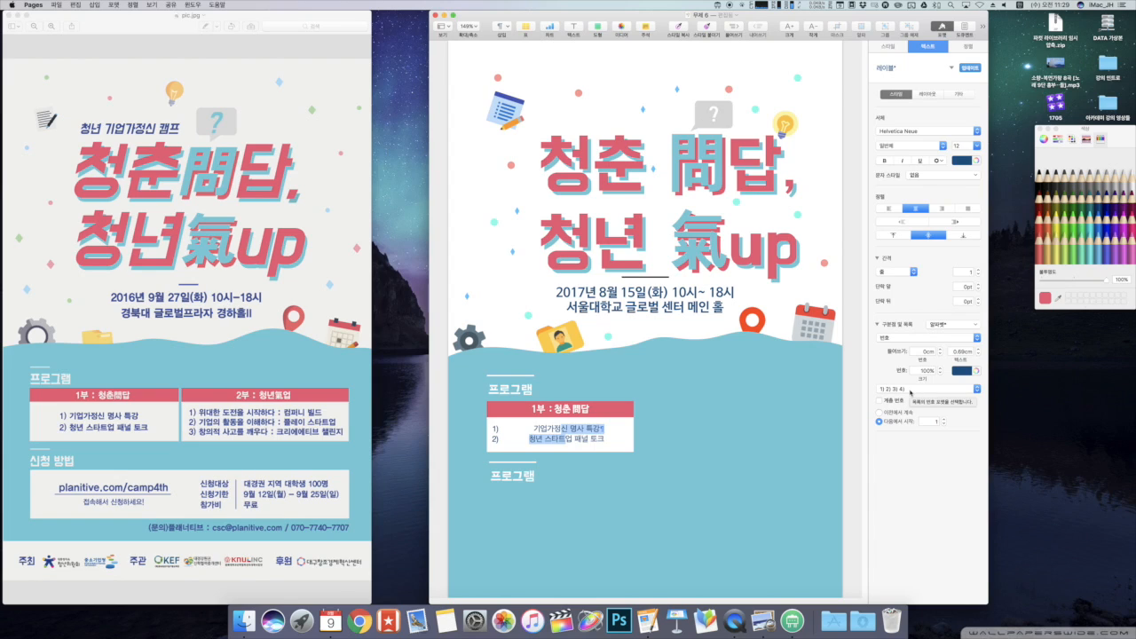
pyautogui.click(909, 337)
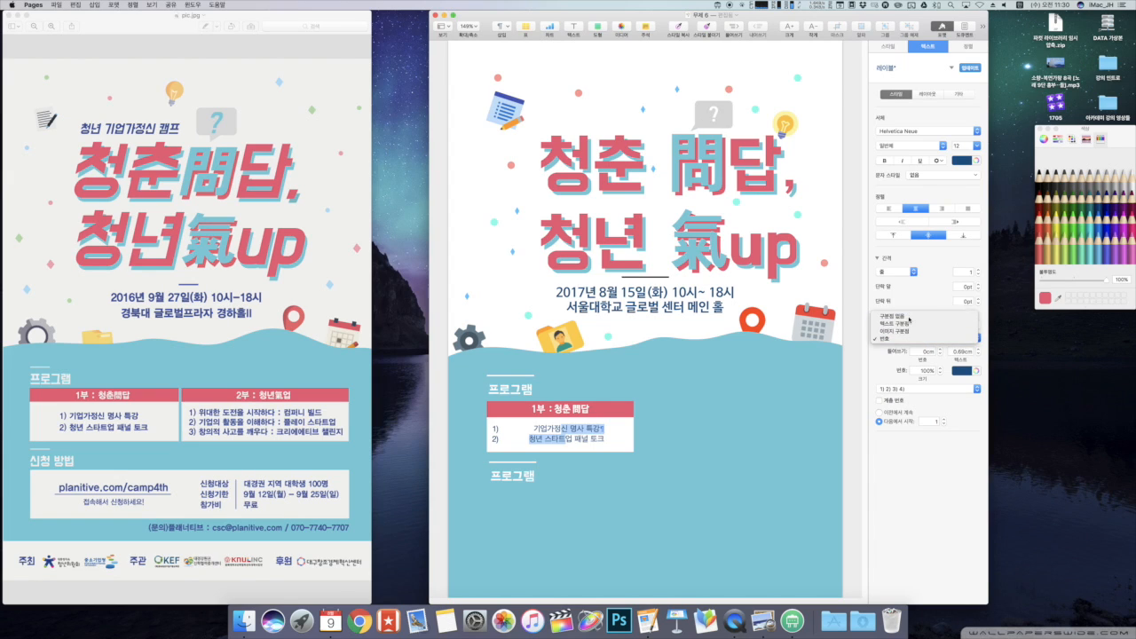
pyautogui.click(906, 316)
pyautogui.click(598, 445)
pyautogui.click(532, 429)
pyautogui.write('1).')
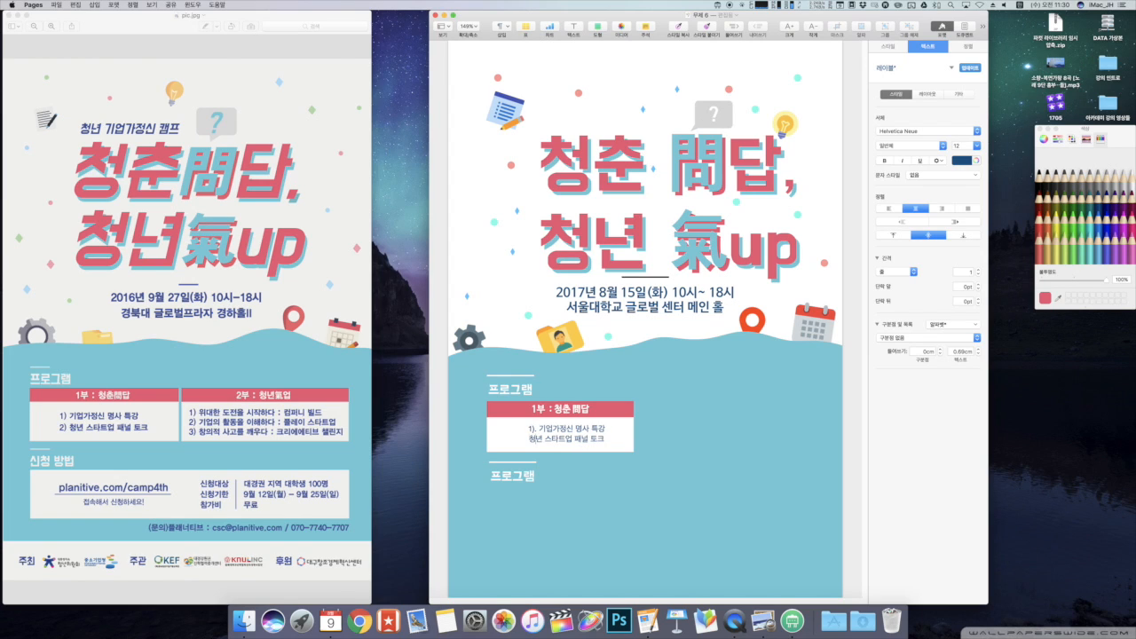
pyautogui.write('2).')
# Left-align the two program lines in the white box
pyautogui.moveTo(552, 428); pyautogui.dragTo(551, 437)
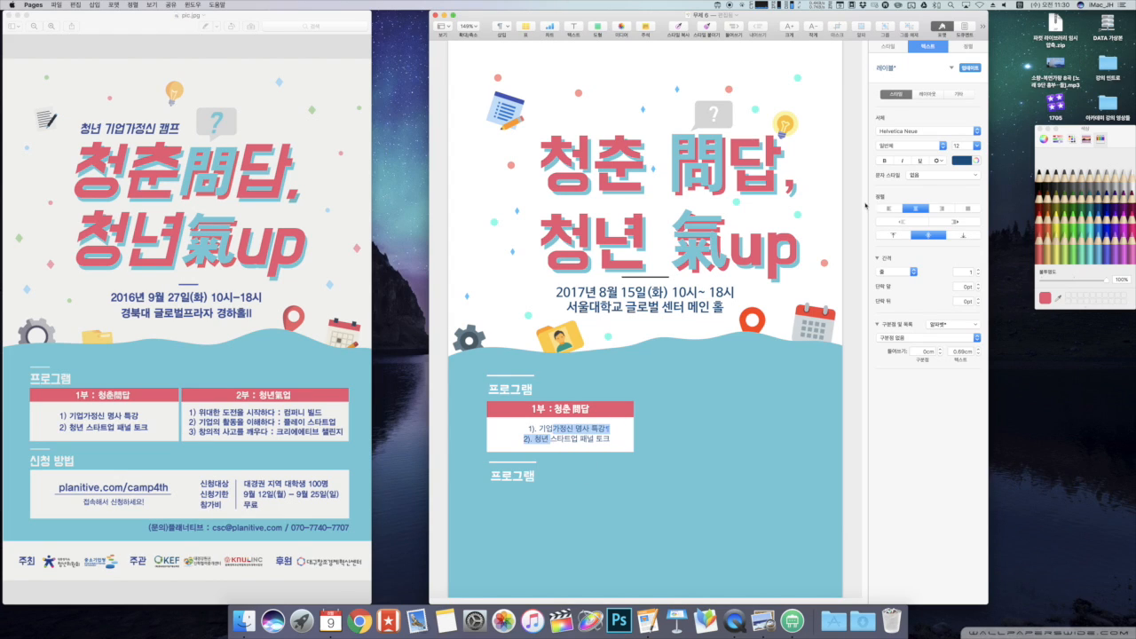
pyautogui.click(890, 207)
pyautogui.click(695, 449)
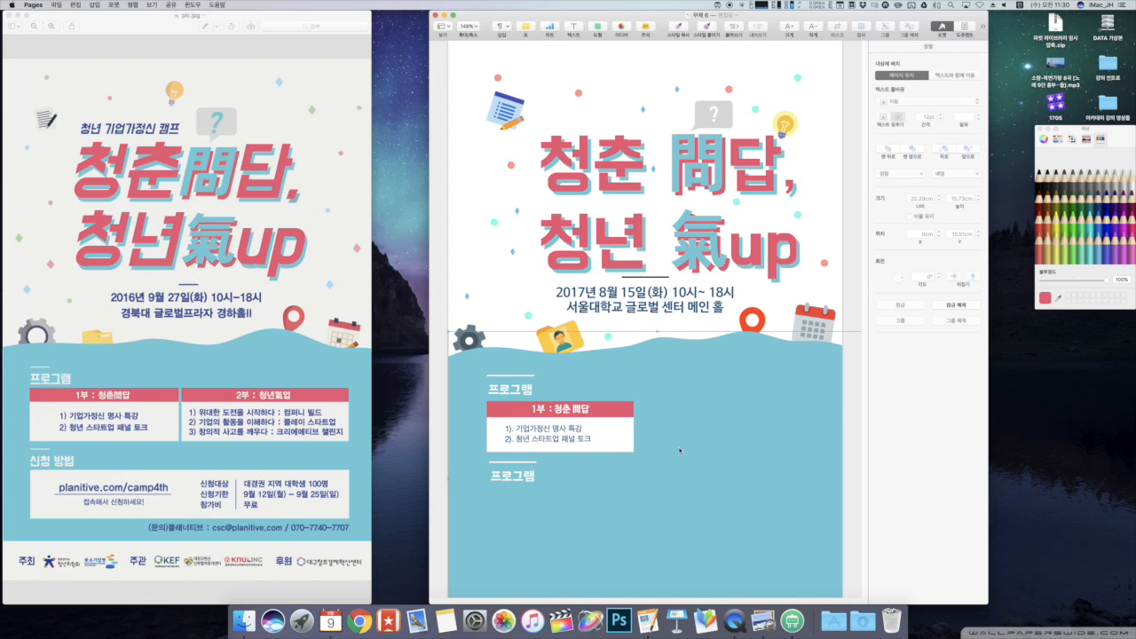
# Format both program lines in bold 나눔바른고딕OTF at size 14
pyautogui.click(594, 438)
pyautogui.moveTo(595, 438); pyautogui.dragTo(504, 428)
pyautogui.click(915, 132)
pyautogui.scroll(10, 914, 133)
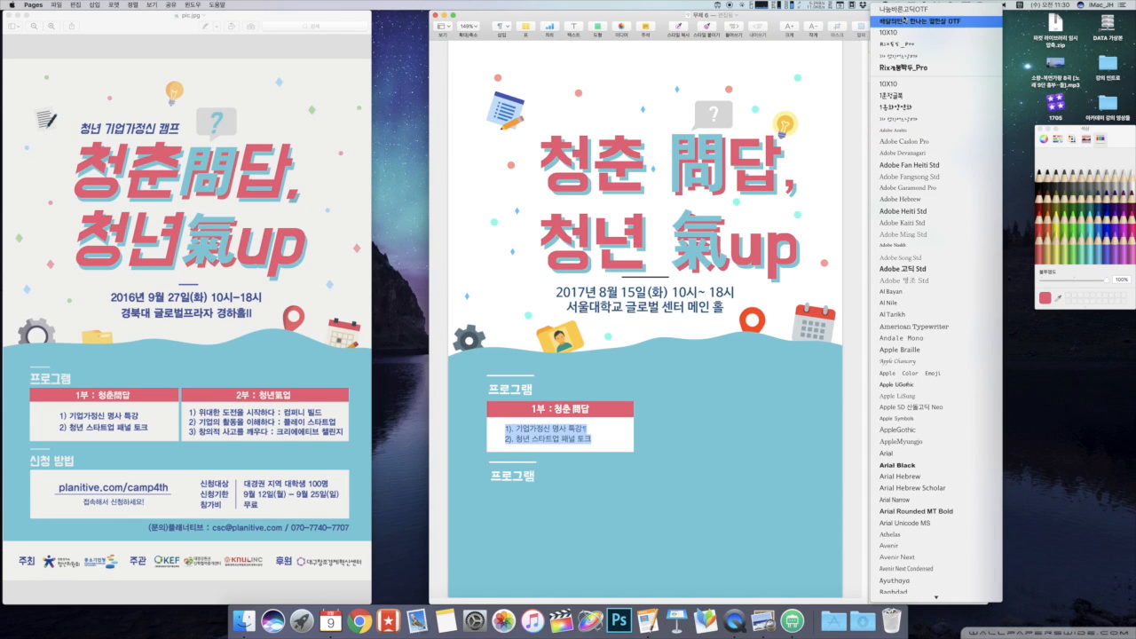
pyautogui.click(903, 11)
pyautogui.click(885, 161)
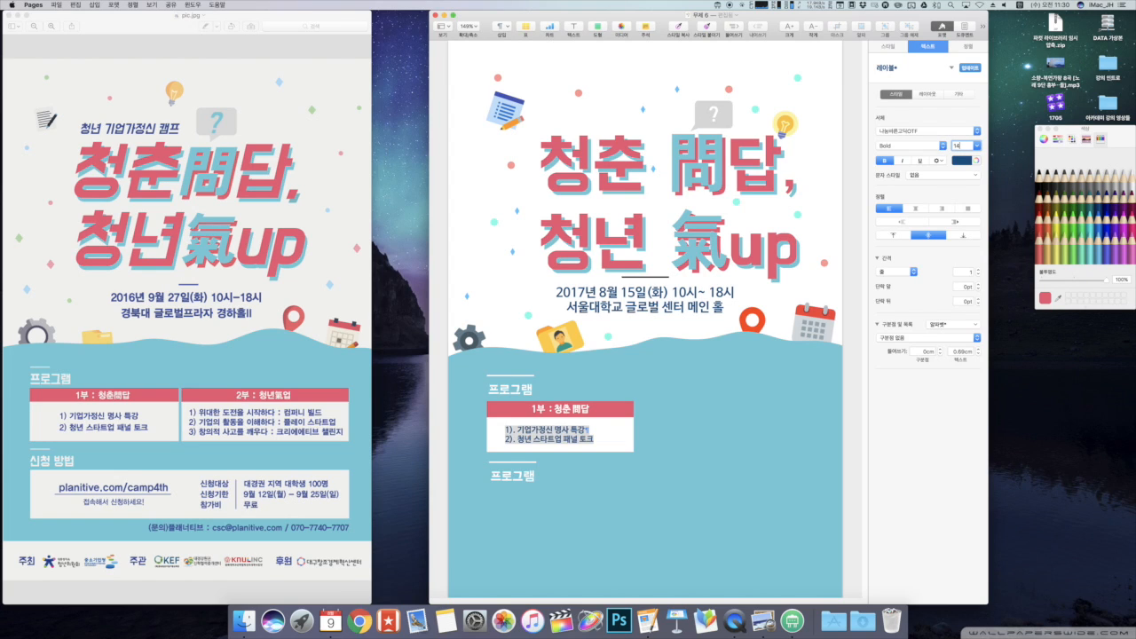
pyautogui.press('Return')
pyautogui.click(757, 458)
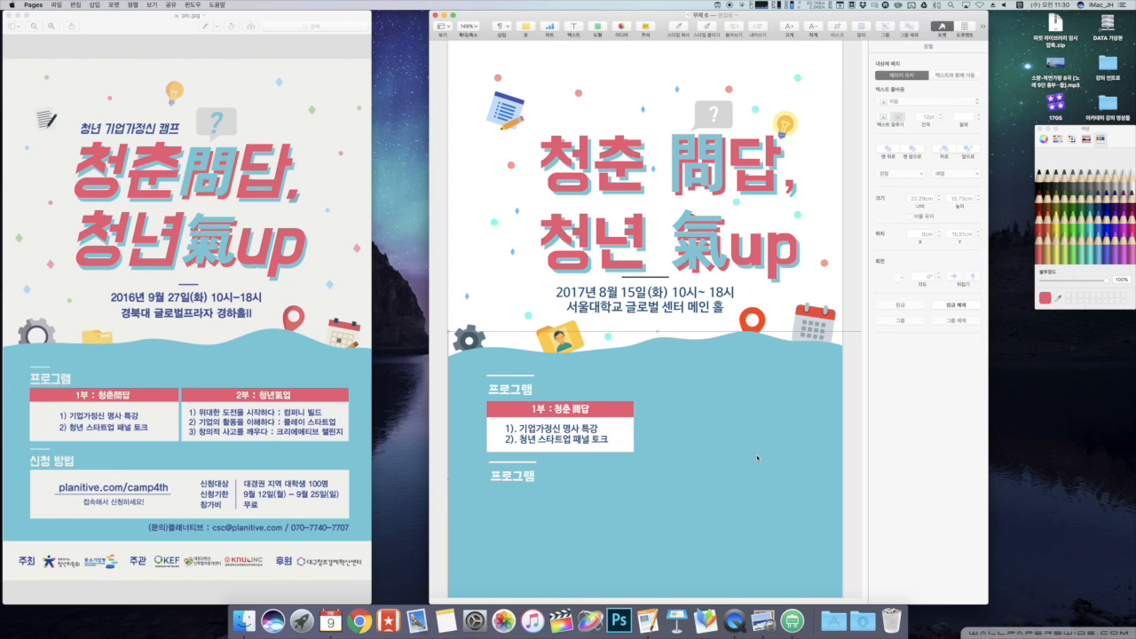
# Duplicate the pink bar and white box beside the originals and retitle the copied bar "2부 : 청년 氣업"
pyautogui.moveTo(731, 489); pyautogui.dragTo(784, 414)
pyautogui.tripleClick(784, 413)
pyautogui.write('2부 : 청년 기')
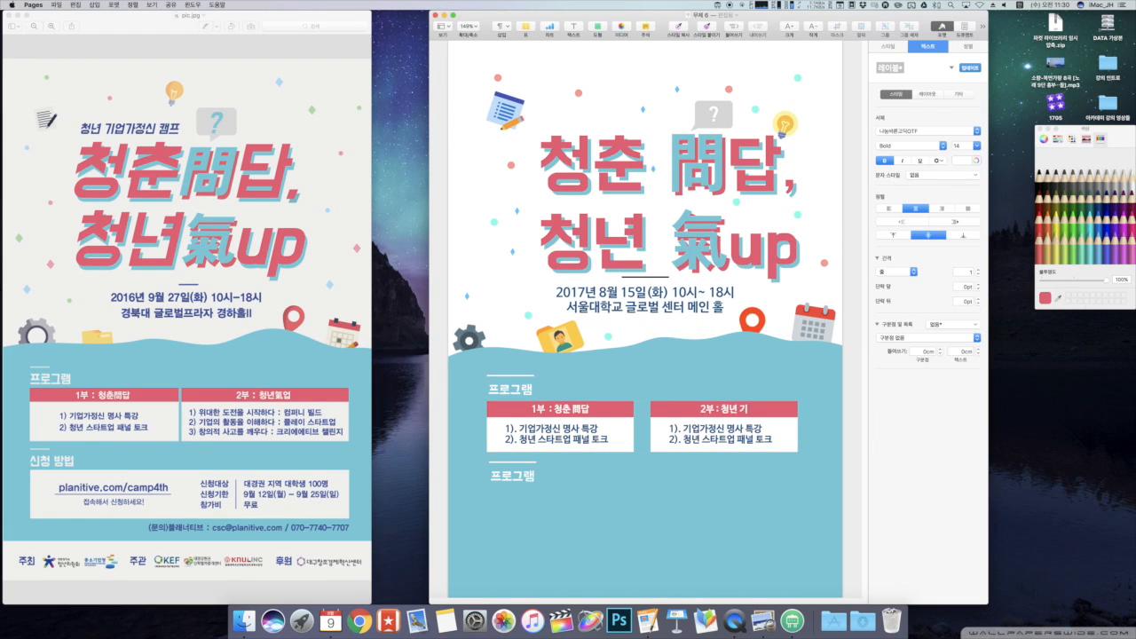
pyautogui.hotkey('alt', 'Return')
pyautogui.scroll(-5, 752, 489)
pyautogui.click(759, 528)
pyautogui.write('업')
# Replace the copied box's text with "1) 위대한 도전을 시작하다", "2)기업의 활동을 이해하다" and "3)창의적 사고를 때우다"
pyautogui.doubleClick(720, 434)
pyautogui.press('super+a')
pyautogui.write('1) 위대한 도전을 시작하다')
pyautogui.press('Return')
pyautogui.write('2)기업의 활동을 이해하다 ')
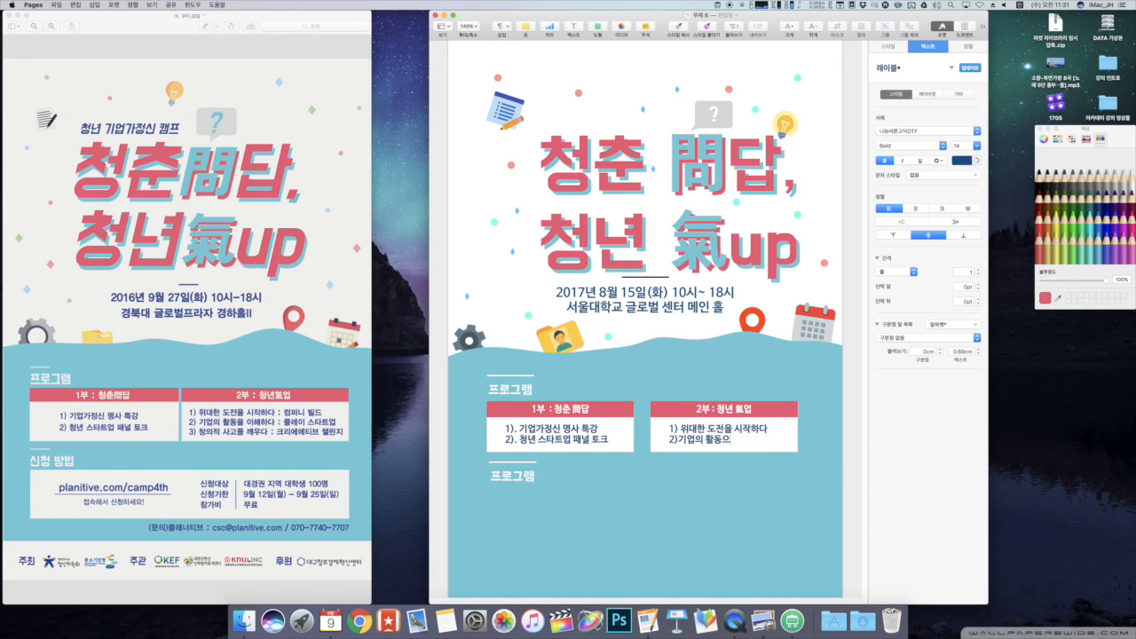
pyautogui.write('3)창의적 사고를 때우다')
# Extend both white program boxes downward and move the lower "프로그램" heading further down with its line
pyautogui.moveTo(724, 451); pyautogui.dragTo(724, 461)
pyautogui.moveTo(560, 452); pyautogui.dragTo(511, 459)
pyautogui.moveTo(515, 477); pyautogui.dragTo(514, 493)
# Rename the lower "프로그램" heading to "신청방법"
pyautogui.doubleClick(514, 494)
pyautogui.write('신청방법')
pyautogui.click(674, 503)
pyautogui.click(723, 502)
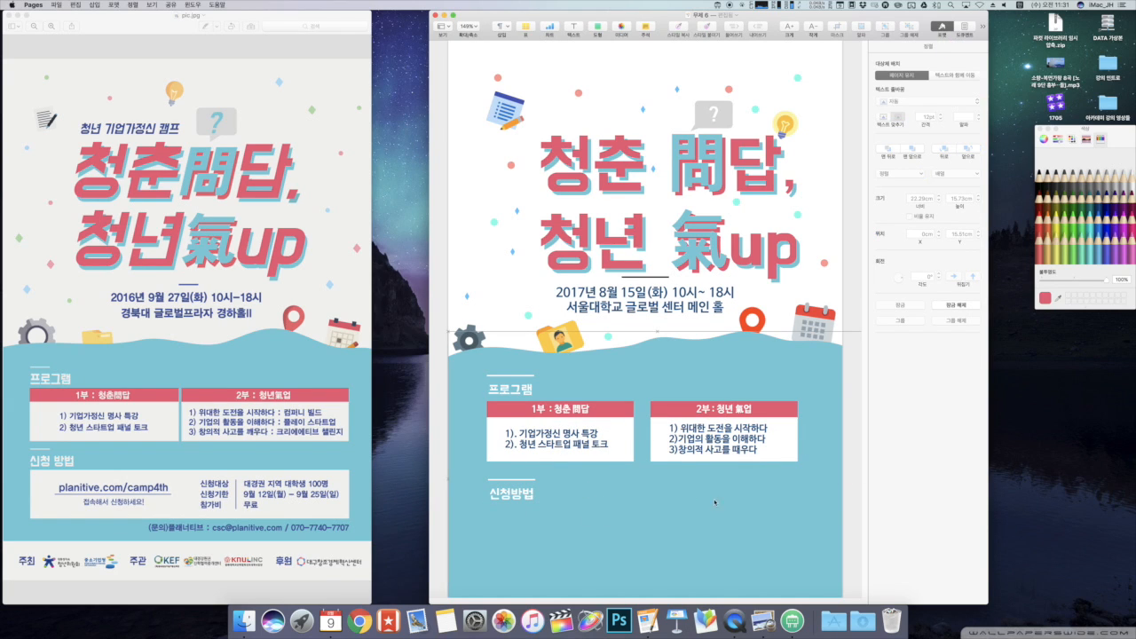
# Duplicate the second white program box below the "신청방법" heading and widen it to span both program columns
pyautogui.click(597, 27)
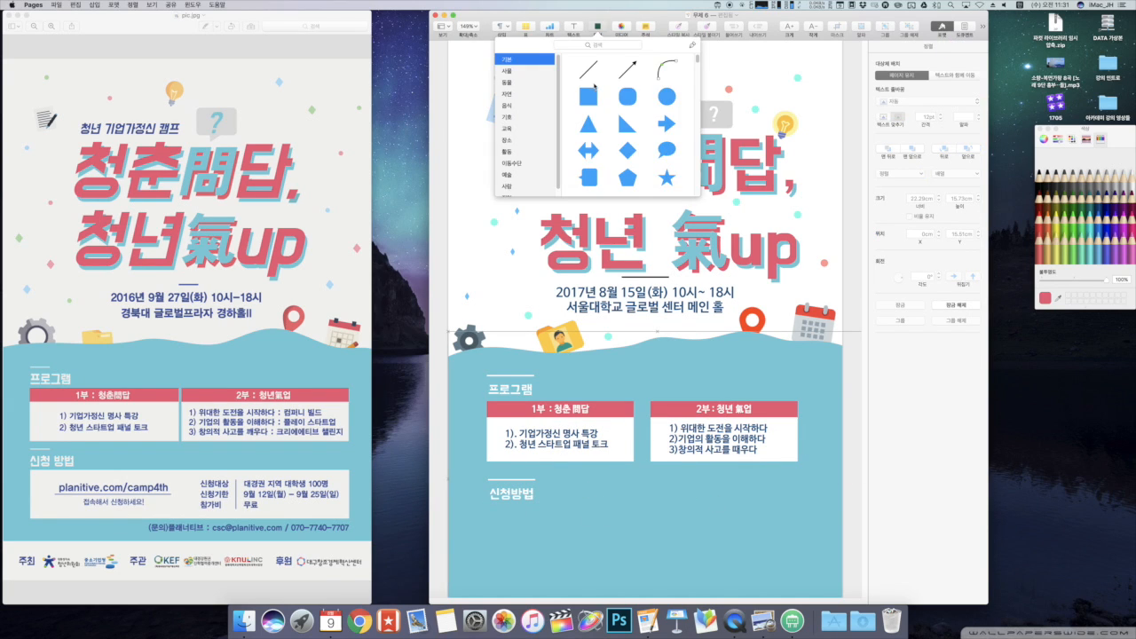
pyautogui.click(651, 517)
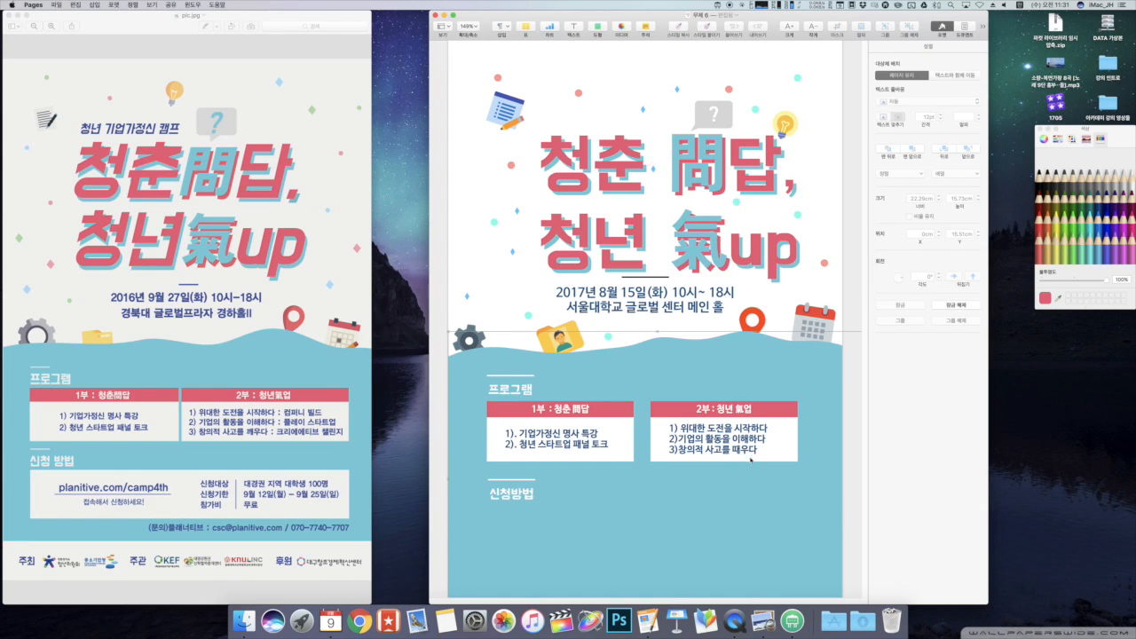
pyautogui.click(752, 457)
pyautogui.keyDown('alt'); pyautogui.moveTo(752, 457); pyautogui.dragTo(797, 539); pyautogui.keyUp('alt')
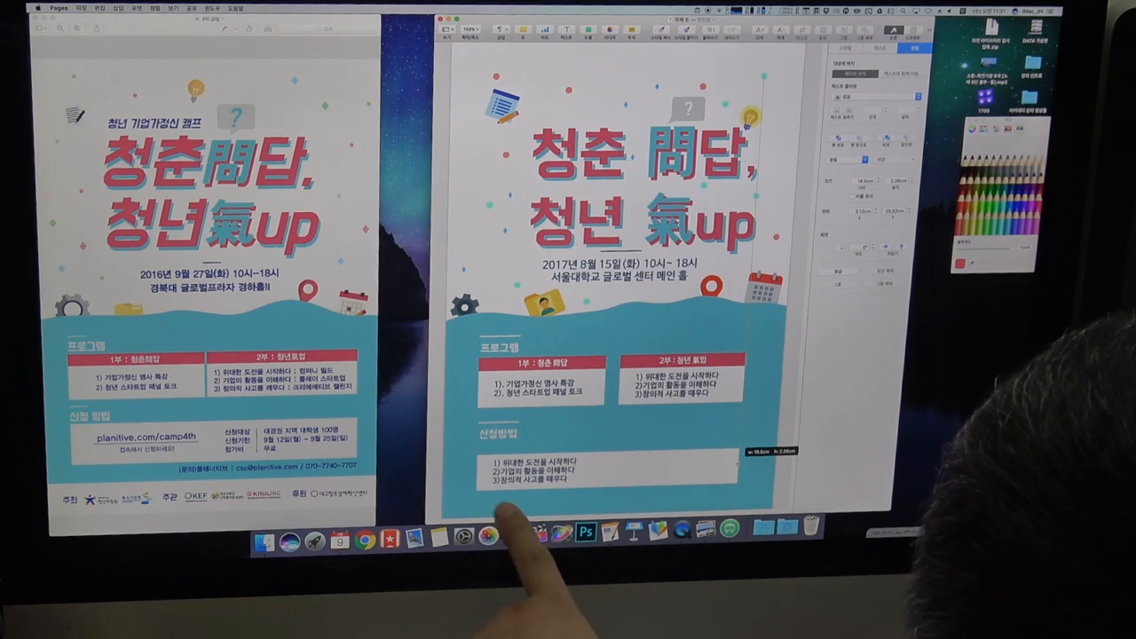
pyautogui.moveTo(738, 466); pyautogui.dragTo(615, 466)
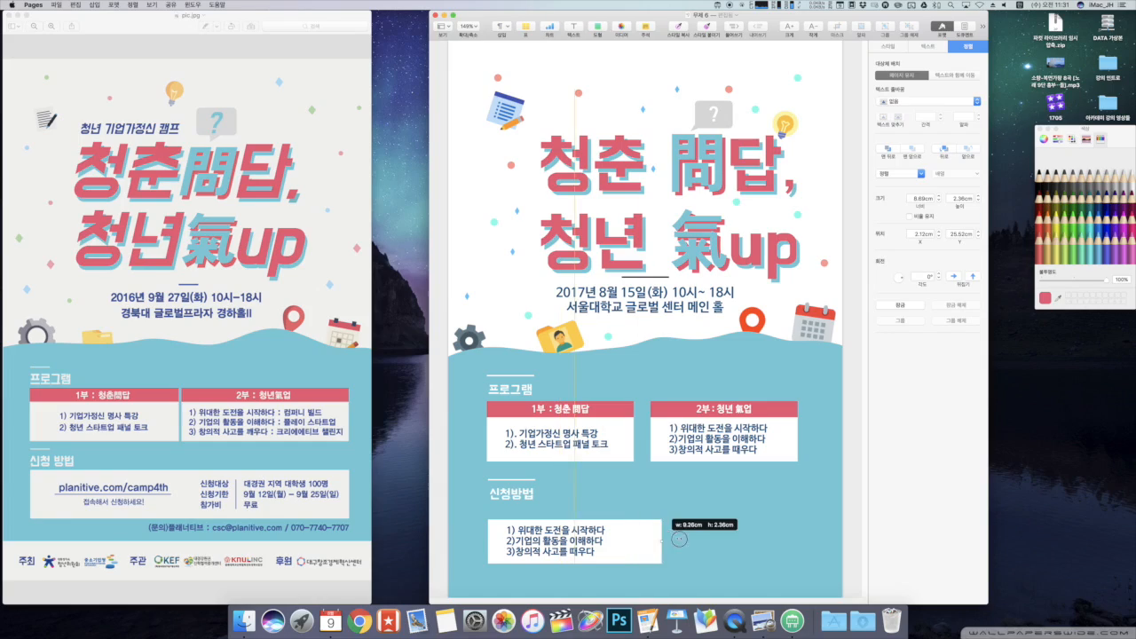
pyautogui.moveTo(679, 539); pyautogui.dragTo(798, 538)
pyautogui.moveTo(659, 540); pyautogui.dragTo(659, 533)
# Replace the wide box's text with "접속해서 신청 하세요", "신청 대상 전국 청년들", "신청 기한 접수 완료 때 까지" and "참가비 무료"
pyautogui.doubleClick(659, 533)
pyautogui.press('super+a')
pyautogui.write('접속해서 신청 하세요')
pyautogui.write('  신청 대상  전국 청년들')
pyautogui.press('Return')
pyautogui.write('신청 기한 접수 완료 때 까지')
pyautogui.press('Return')
pyautogui.write('참')
# Copy "접속해서 신청 하세요" from the wide box's first line and delete it there
pyautogui.moveTo(586, 522); pyautogui.dragTo(505, 523)
pyautogui.press('super+c')
pyautogui.press('Delete')
pyautogui.press('Delete')
pyautogui.press('Delete')
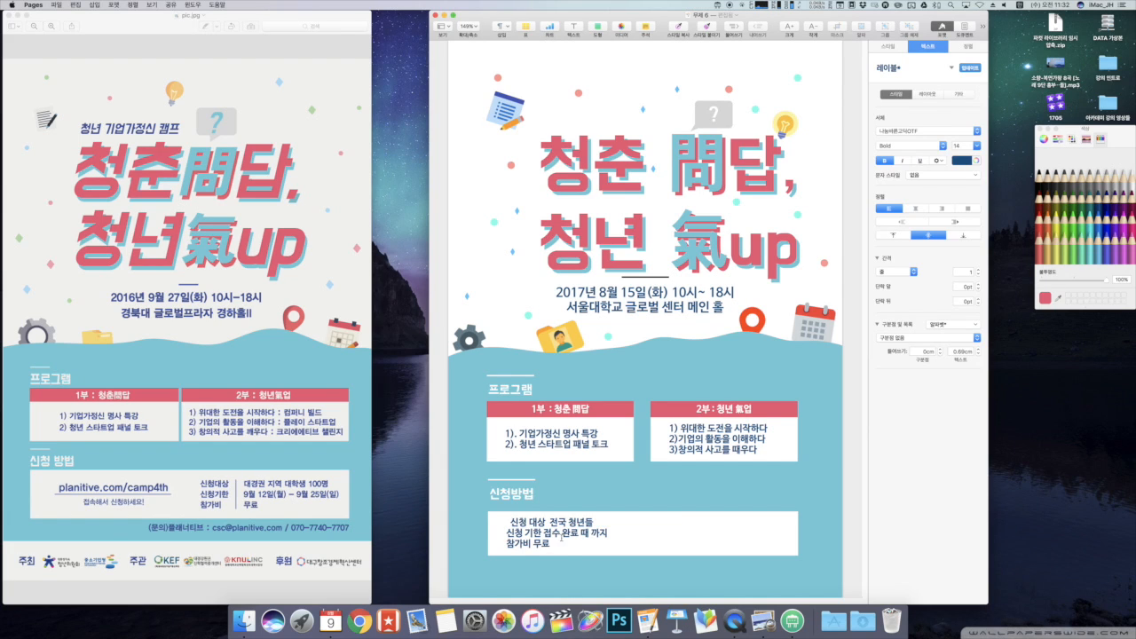
# Indent the three application lines toward the box's middle and paste "접속해서 신청 하세요" in front of them
pyautogui.press('super+a')
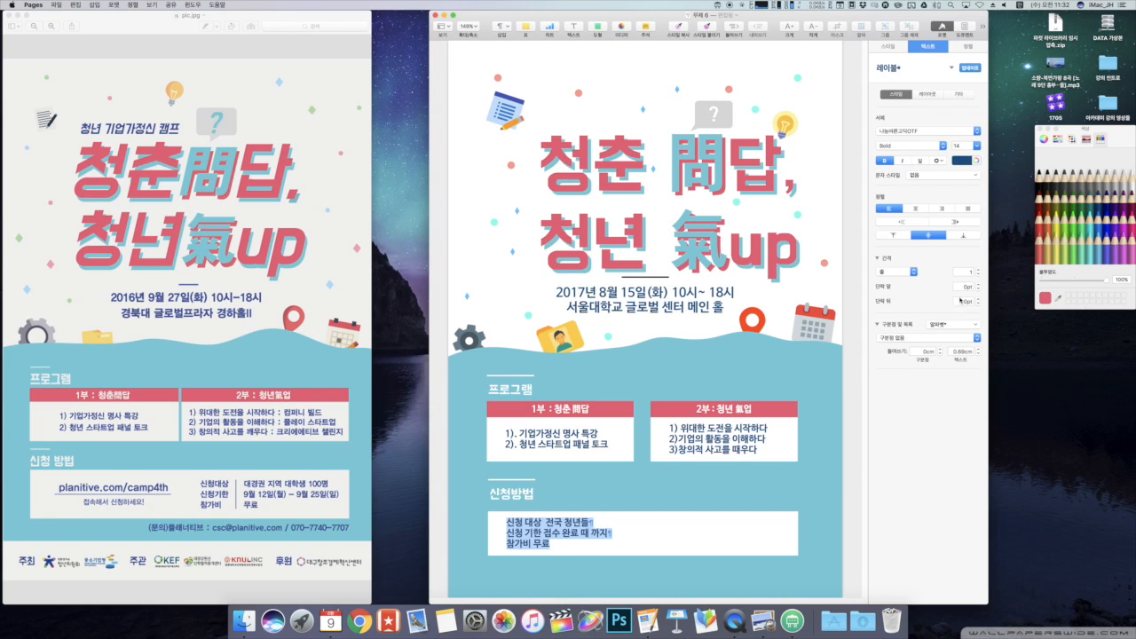
pyautogui.click(955, 222)
pyautogui.click(955, 221)
pyautogui.click(955, 222)
pyautogui.click(602, 533)
pyautogui.press('super+v')
pyautogui.click(900, 222)
pyautogui.click(901, 222)
pyautogui.click(900, 222)
pyautogui.click(602, 544)
# Duplicate the "신청방법" heading line as a dark vertical divider between the application labels and values, and space the text around it
pyautogui.moveTo(512, 480); pyautogui.dragTo(649, 543)
pyautogui.click(898, 46)
pyautogui.click(923, 171)
pyautogui.click(883, 213)
pyautogui.click(646, 523)
pyautogui.click(645, 533)
pyautogui.click(635, 544)
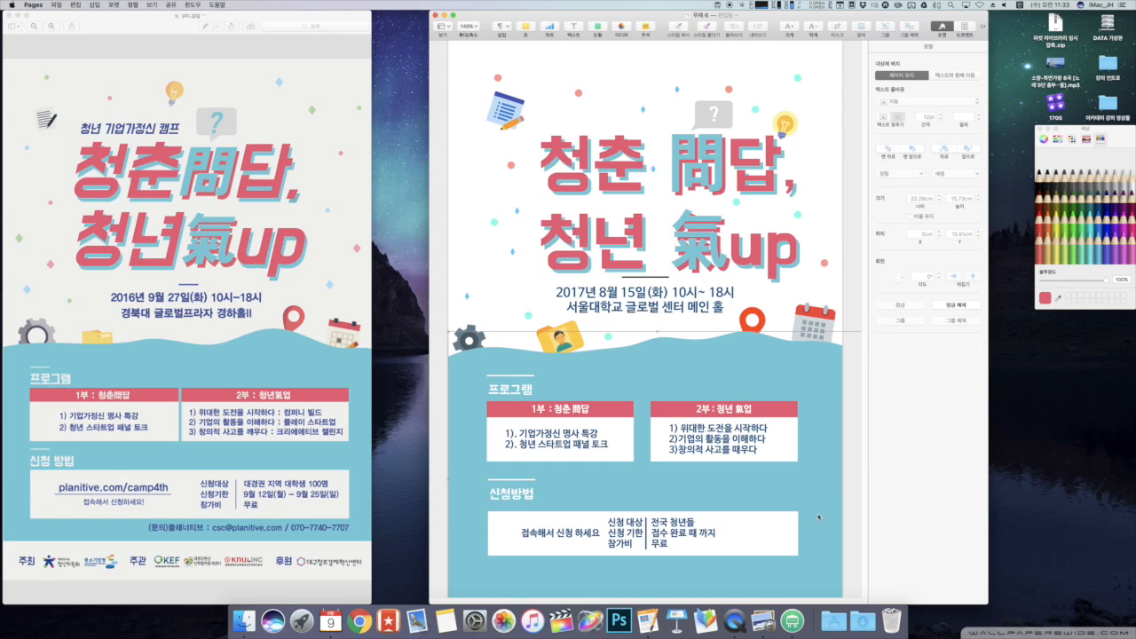